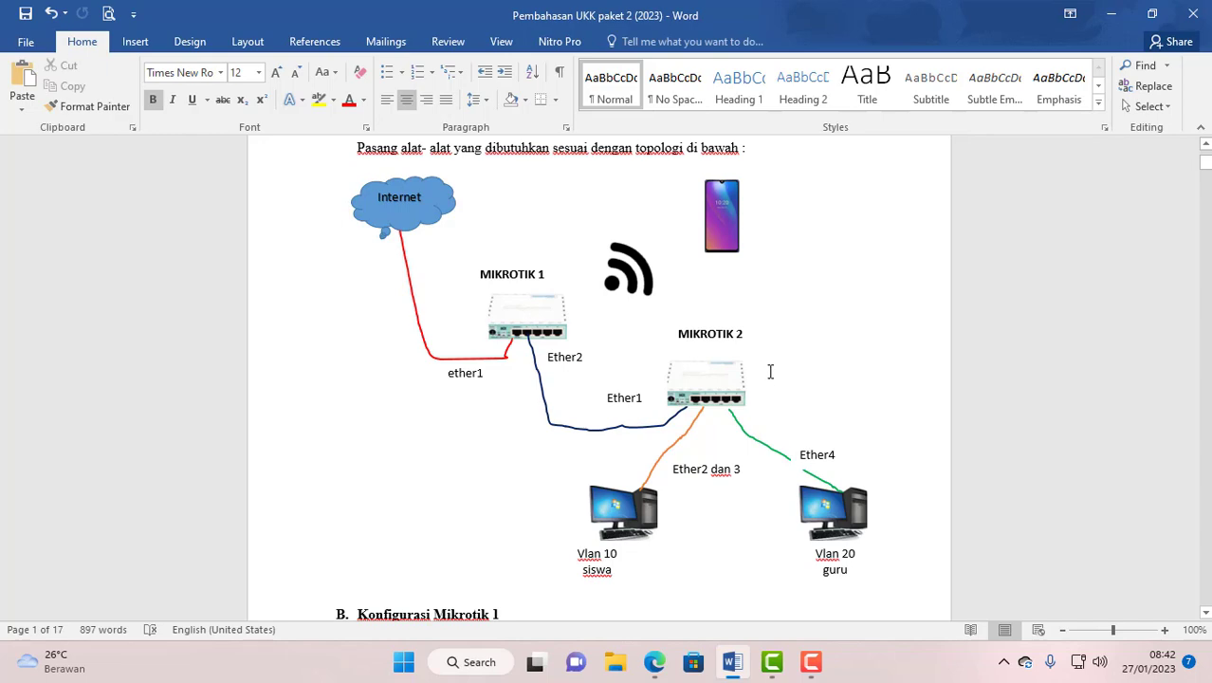
- Scroll to section B of 'Pembahasan UKK paket 2 (2023)' and close Microsoft Word
scroll(749, 384, "down", 2)
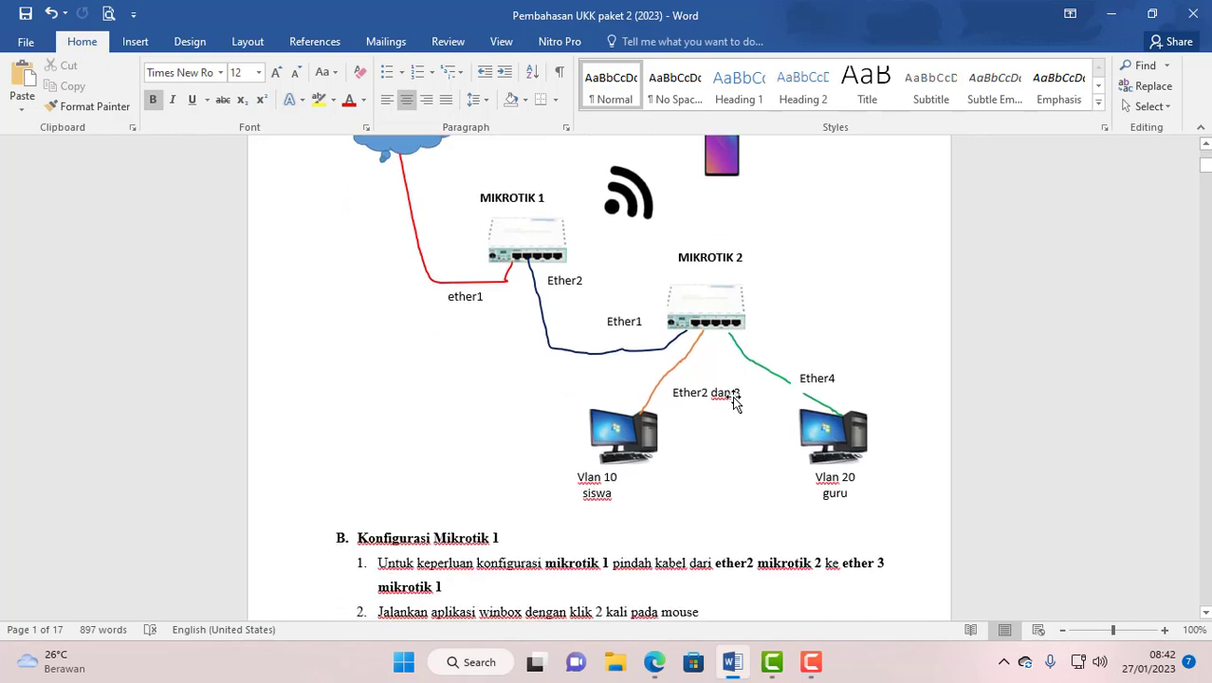
left_click(1196, 15)
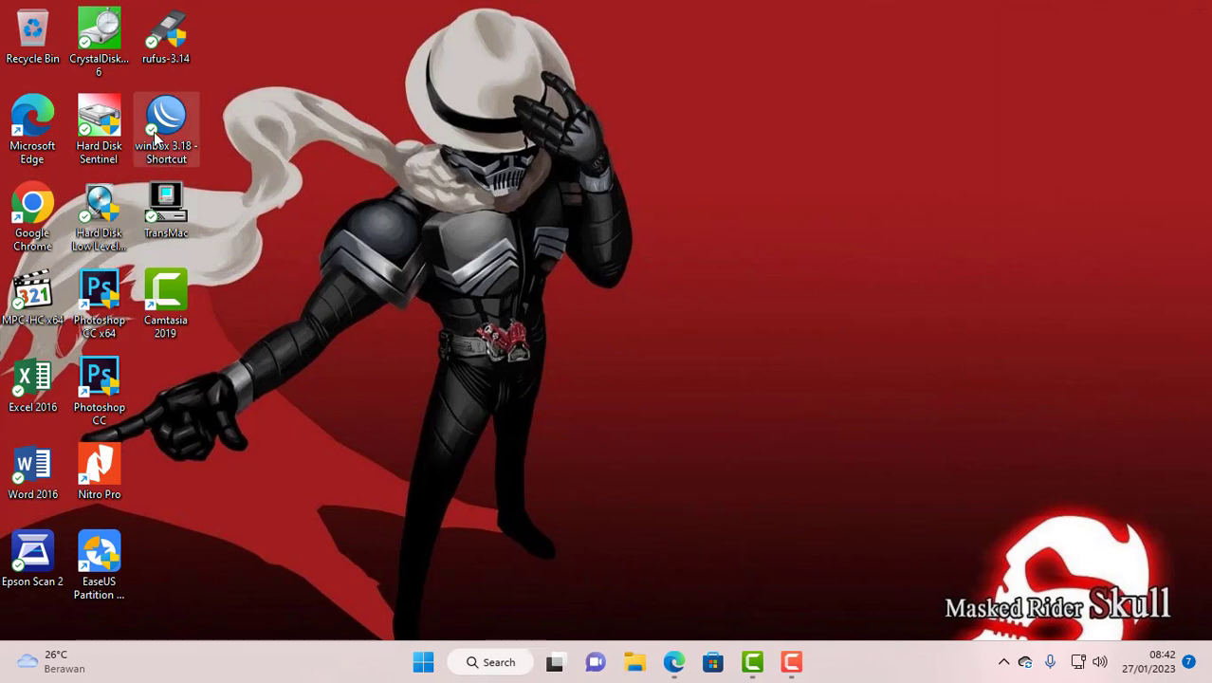
double_click(155, 138)
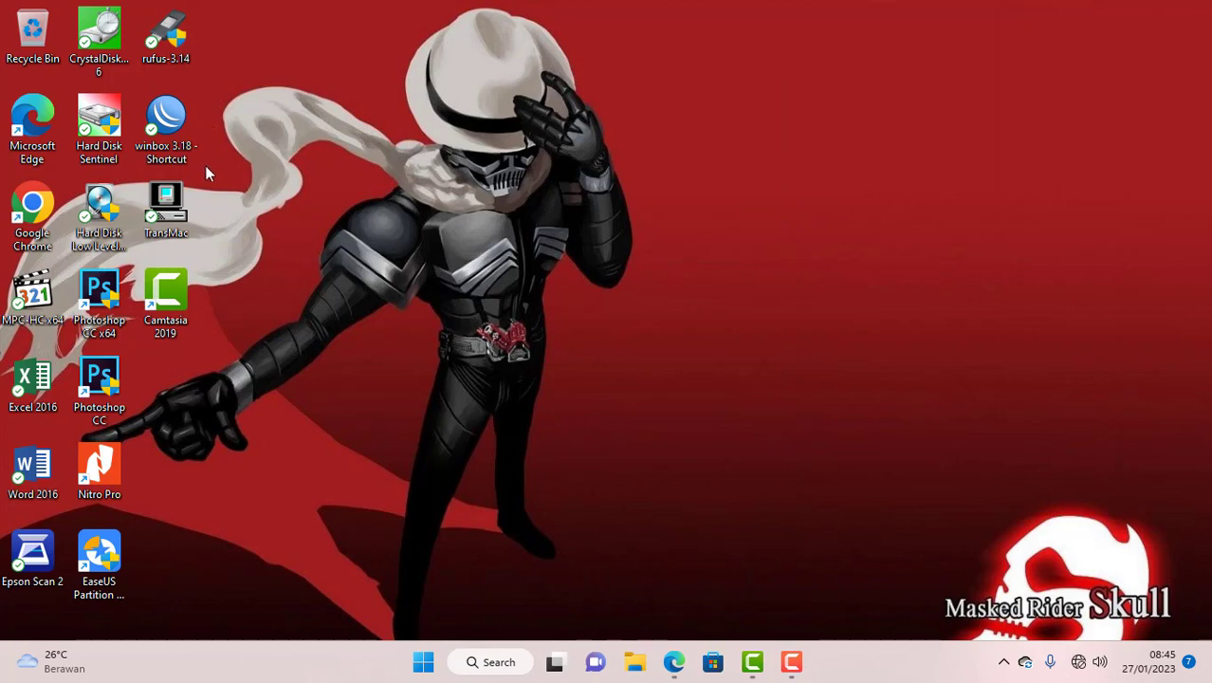
left_click(171, 121)
- Launch WinBox, refresh Neighbors, and connect to the discovered MikroTik hAP lite router
double_click(171, 118)
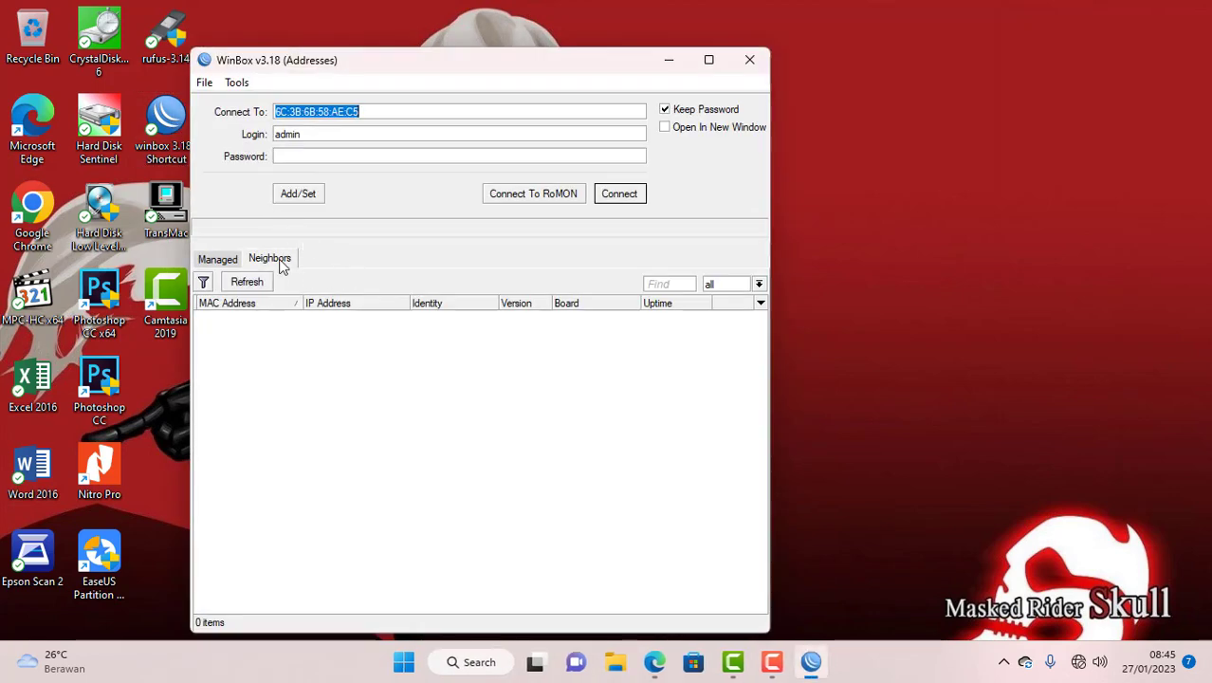
left_click(245, 284)
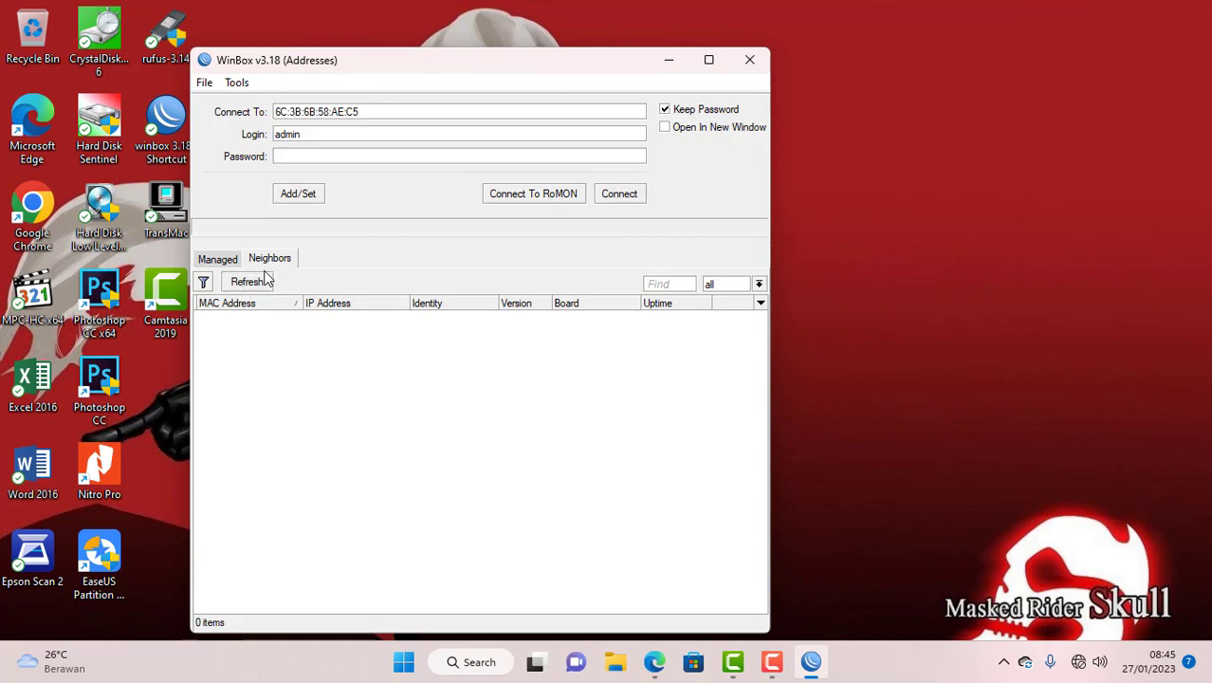
left_click(245, 287)
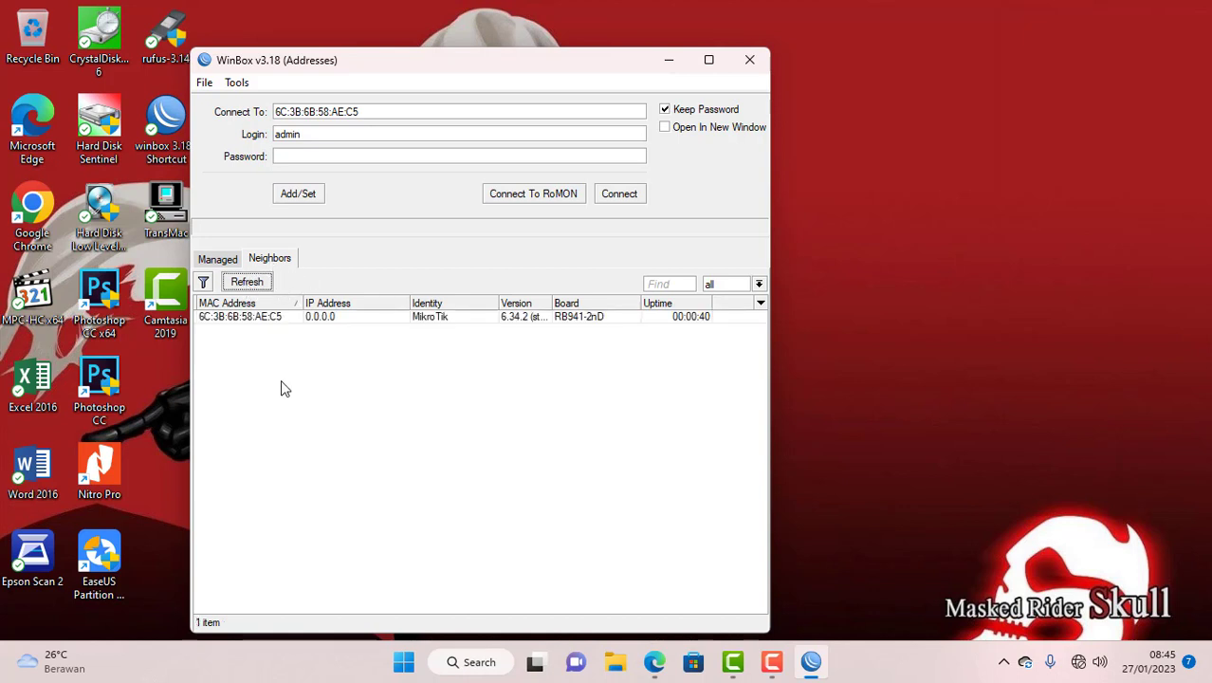
left_click(216, 319)
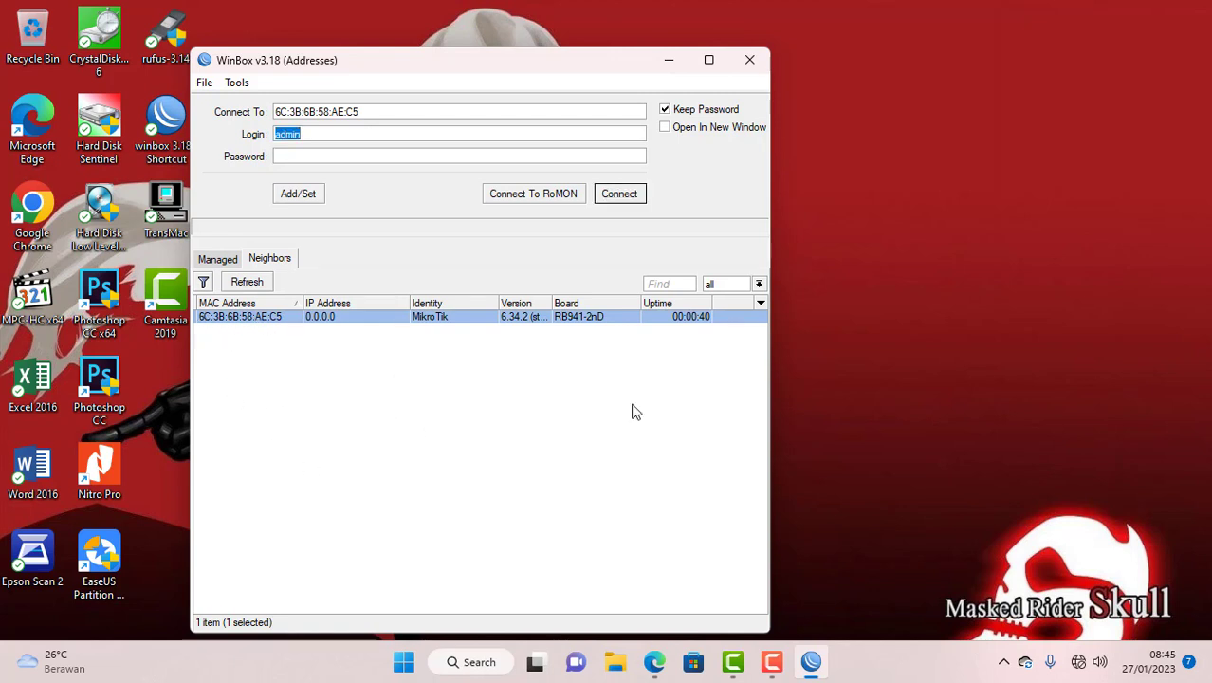
left_click(617, 196)
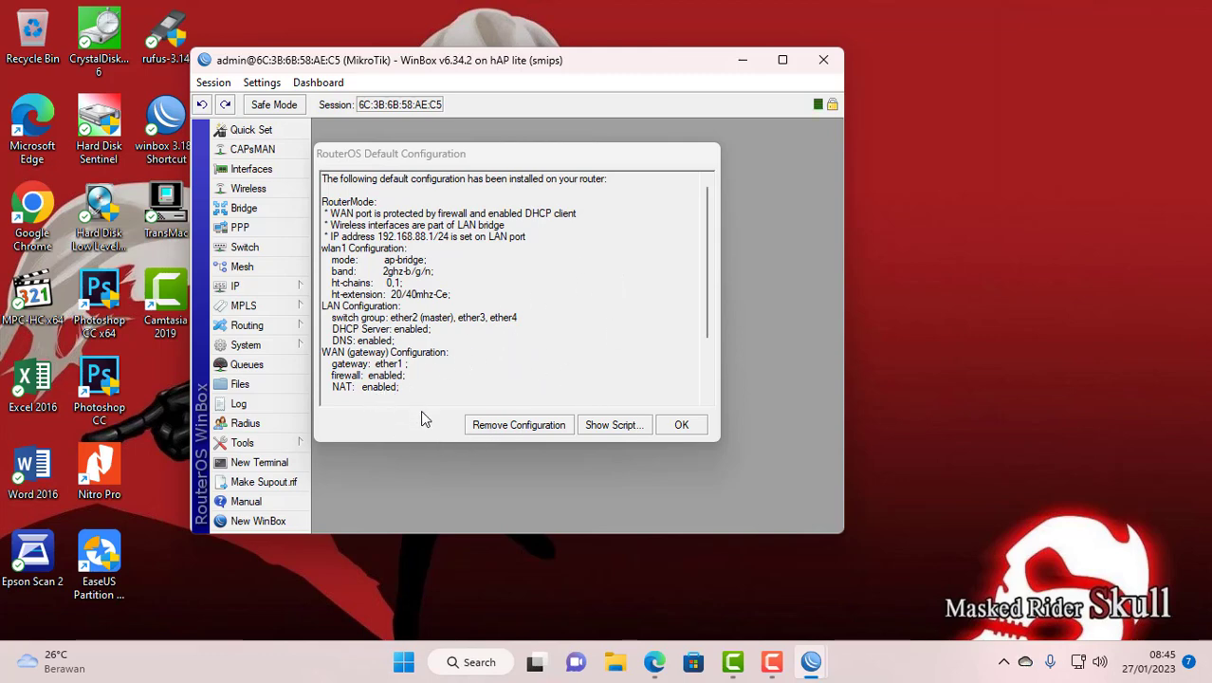
- Remove the router's default configuration, then reconnect WinBox to the reset router
left_click(492, 429)
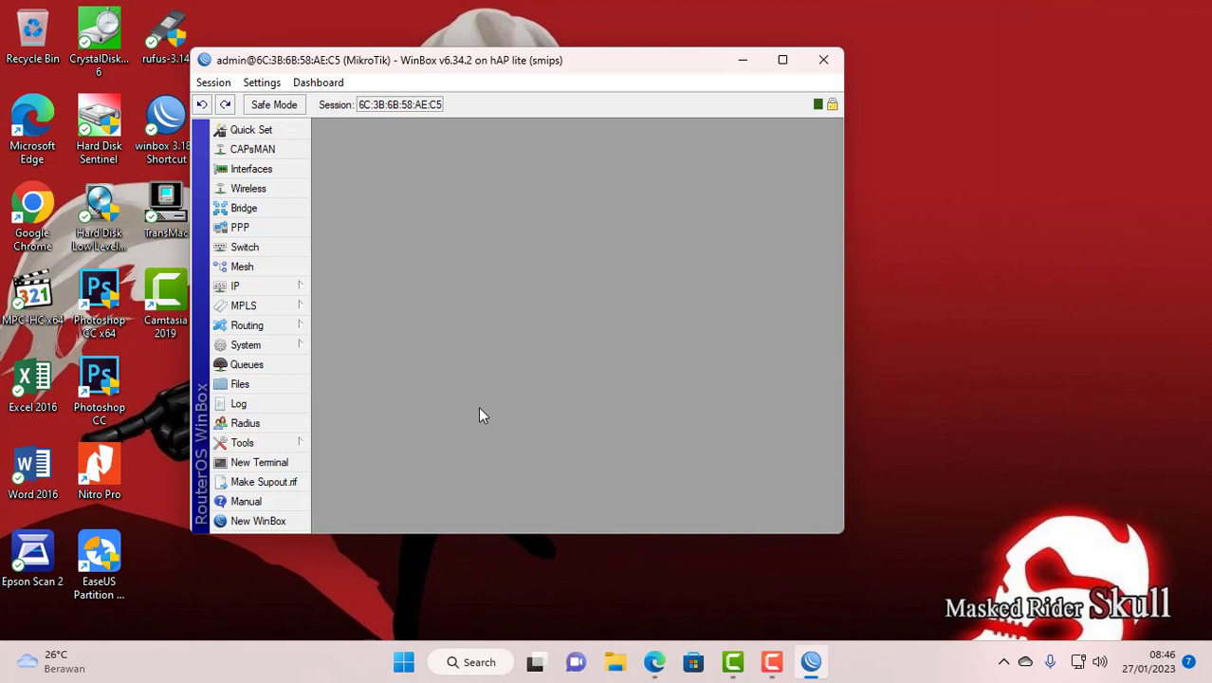
key("super+d")
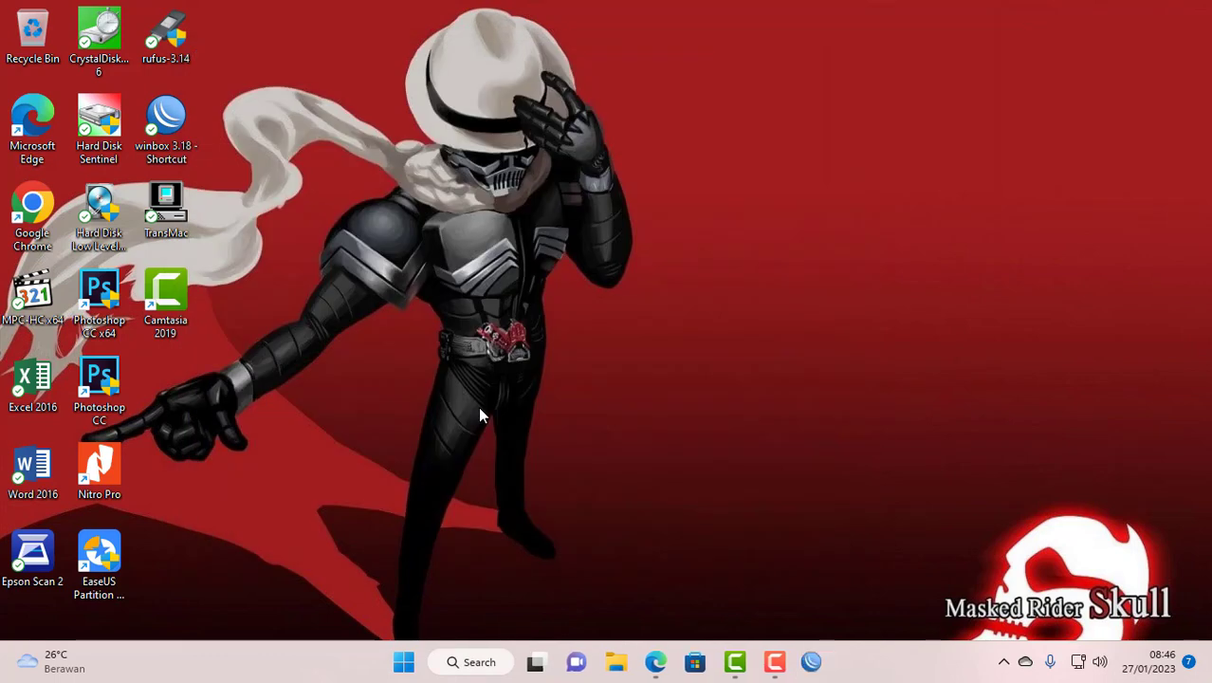
left_click(813, 663)
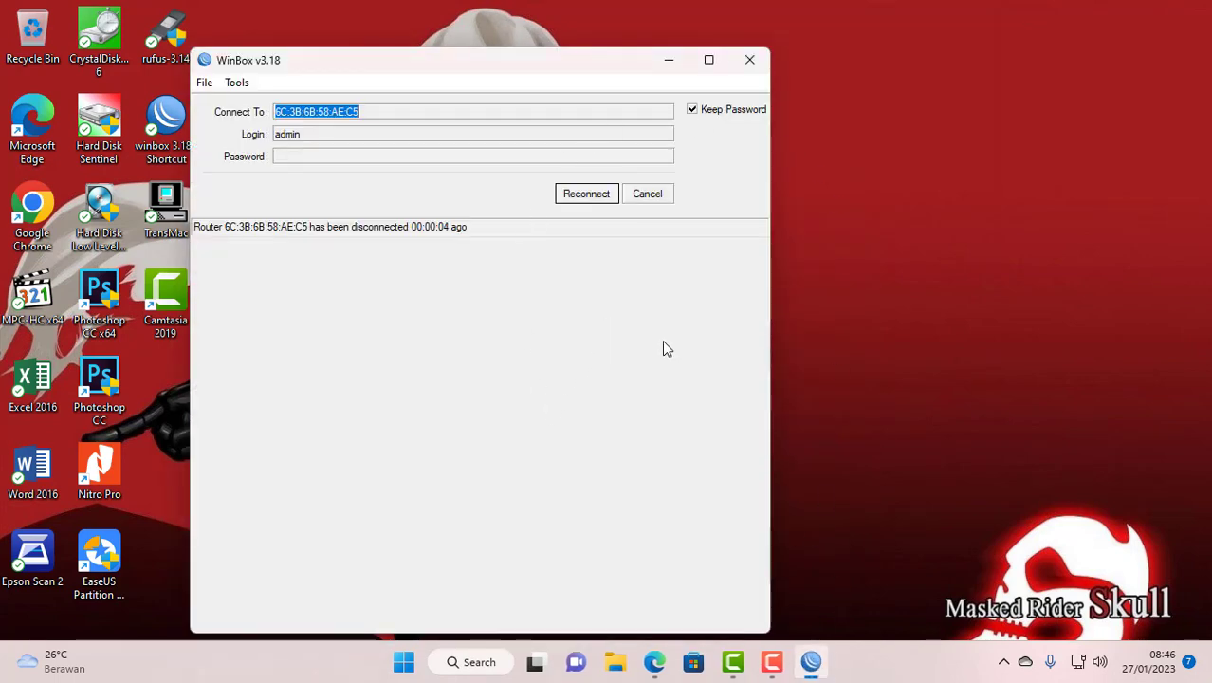
left_click(574, 201)
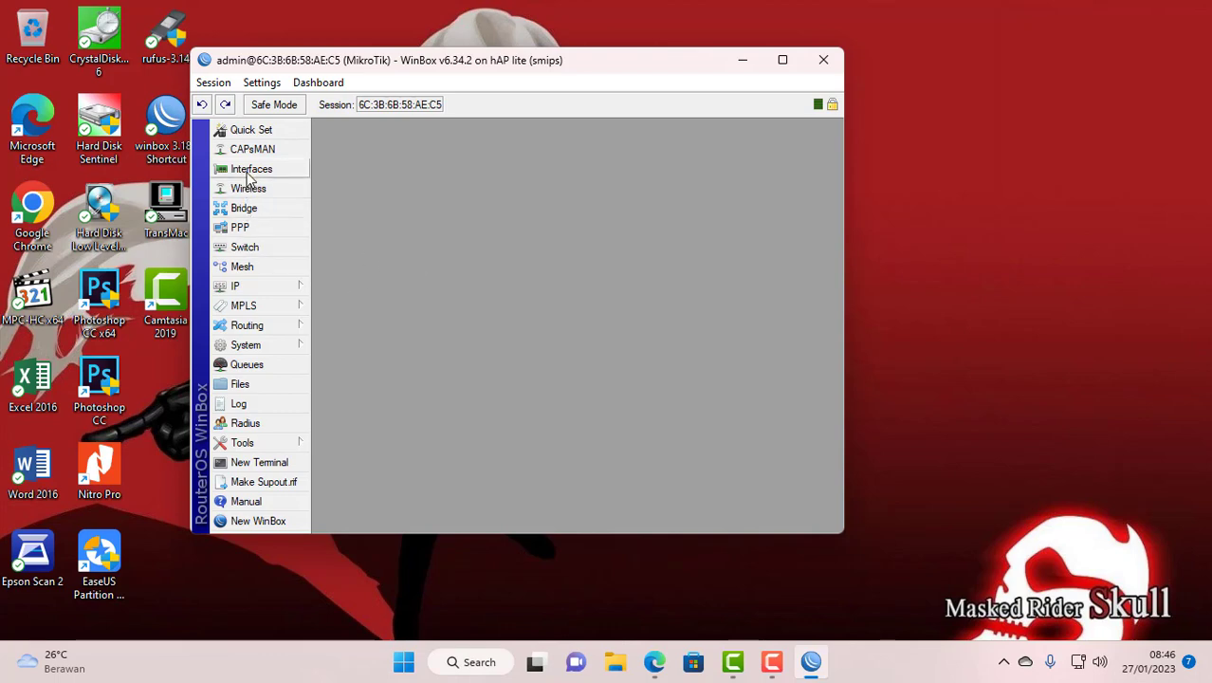
- Add a VLAN interface named siswa with VLAN ID 10 on ether2
left_click(239, 172)
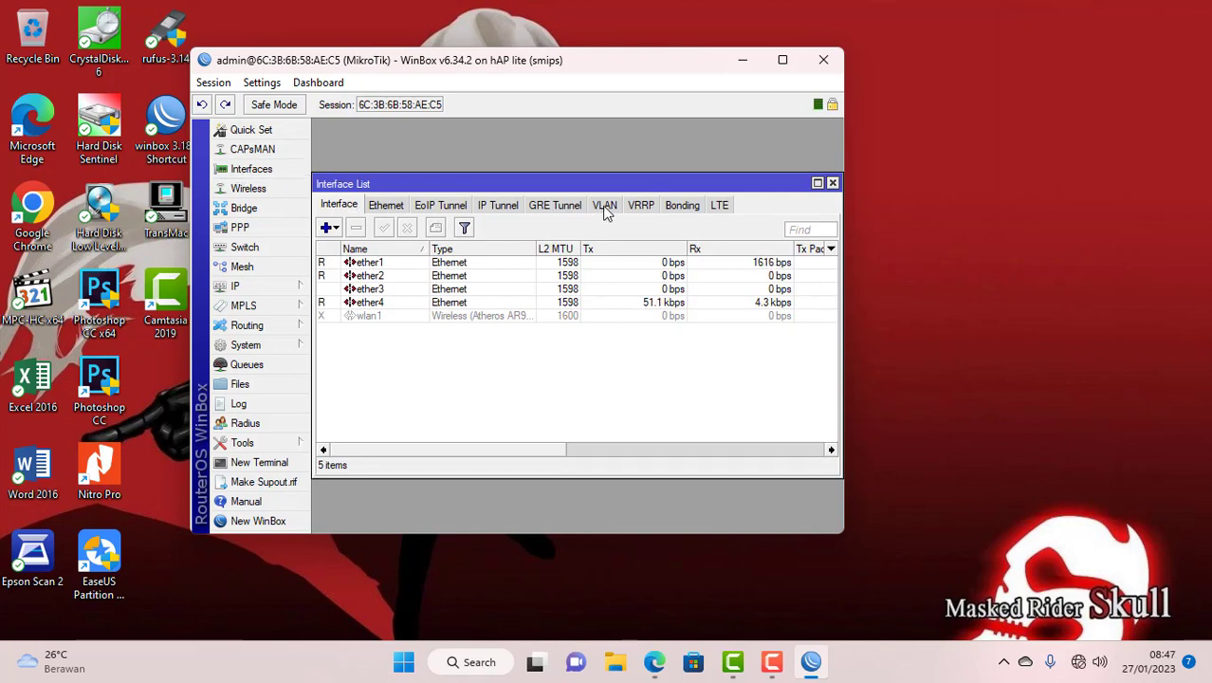
left_click(605, 206)
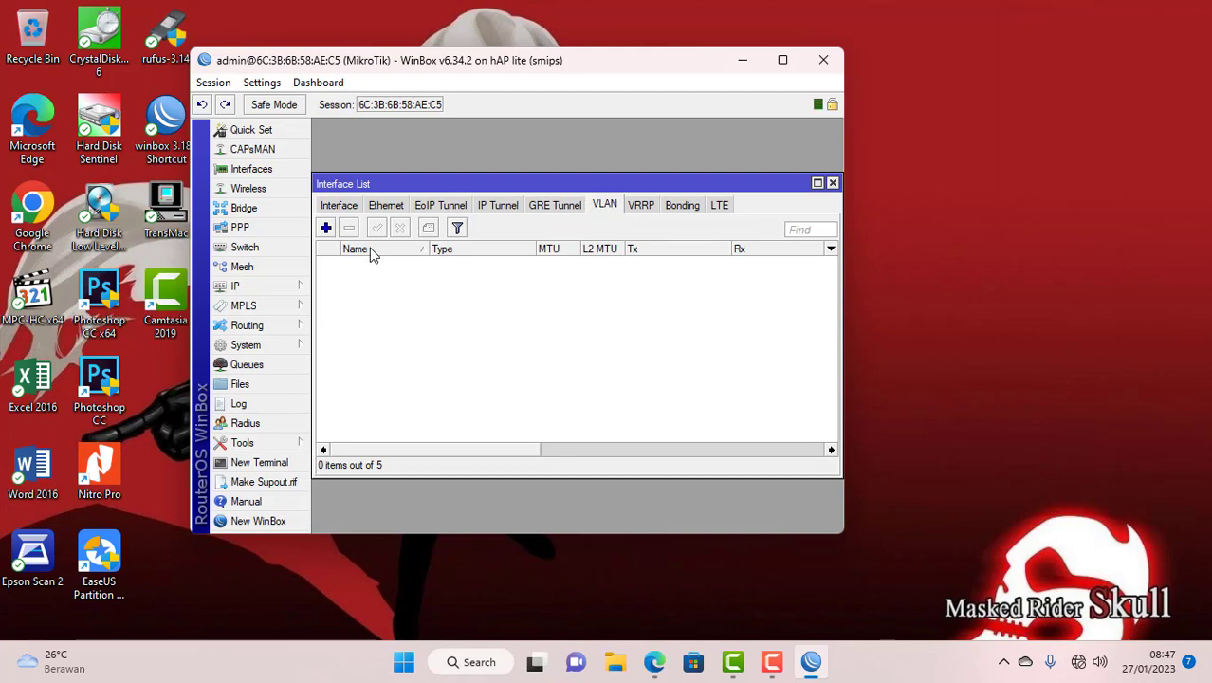
left_click(325, 229)
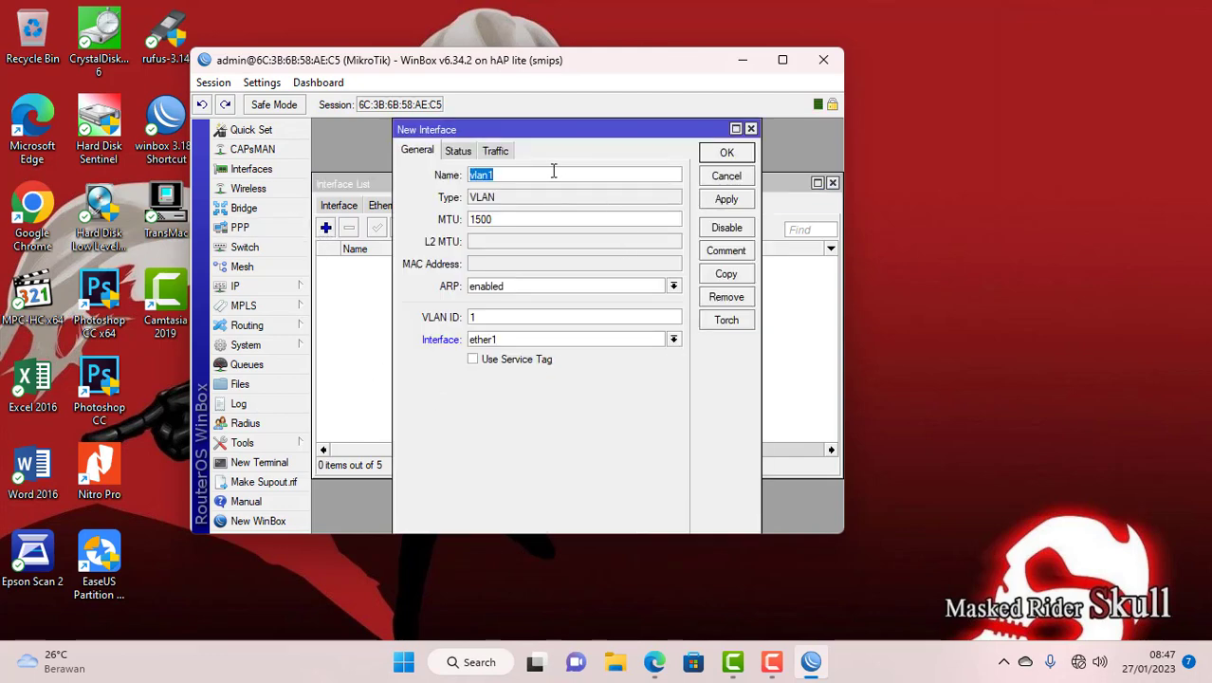
left_click_drag(554, 171, 452, 186)
type("siswa")
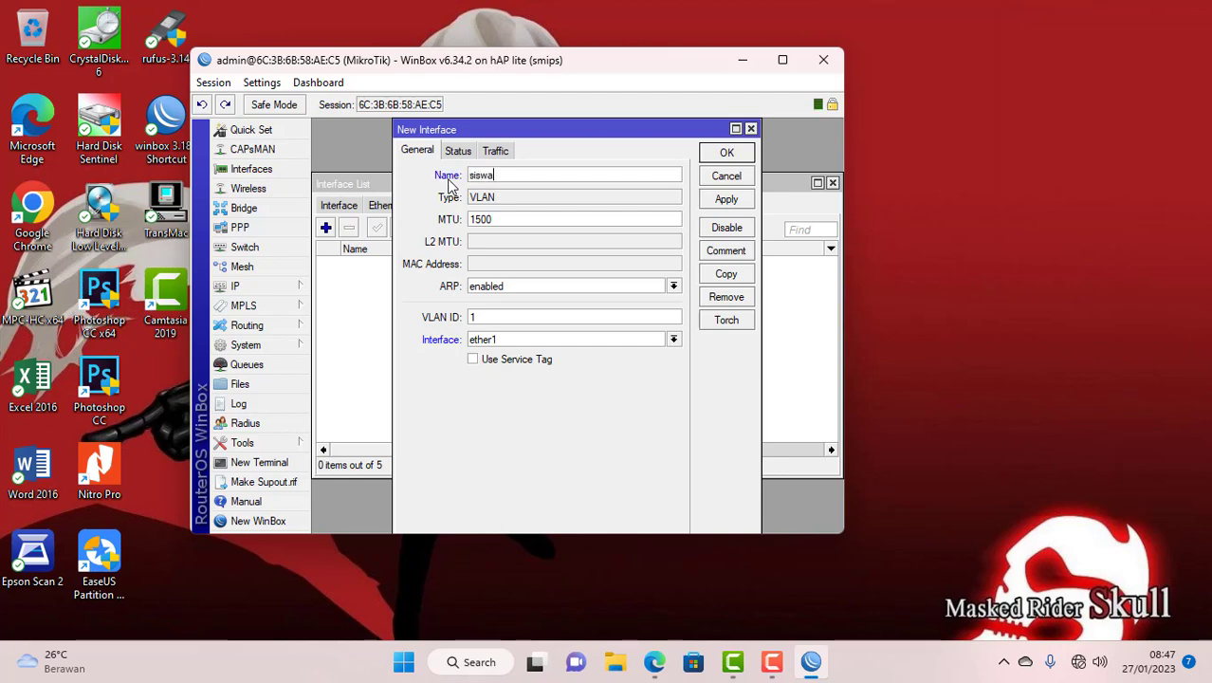
left_click(494, 314)
type("0")
left_click(502, 341)
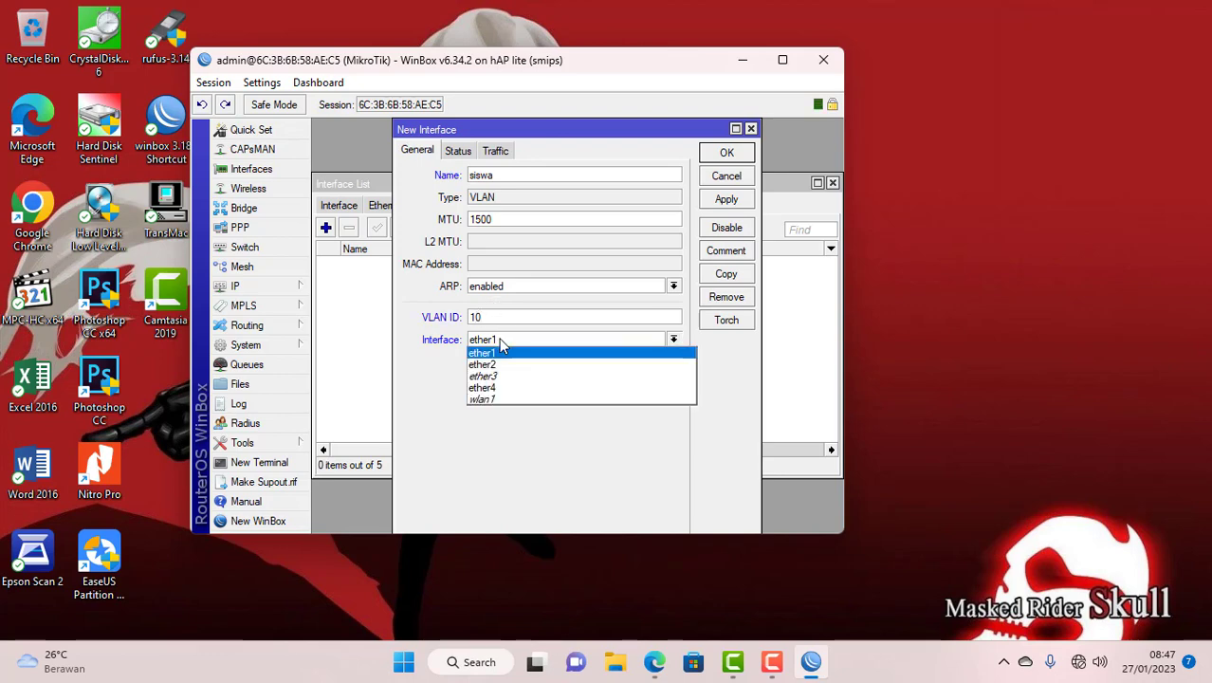
left_click(512, 366)
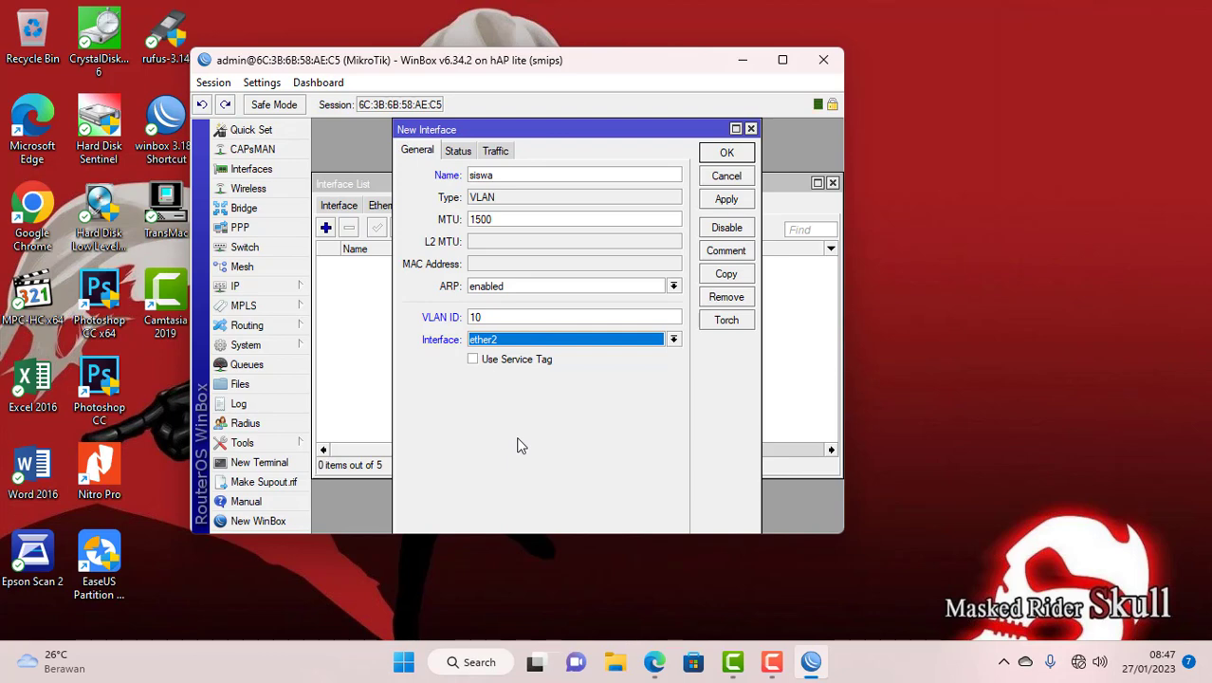
left_click(732, 151)
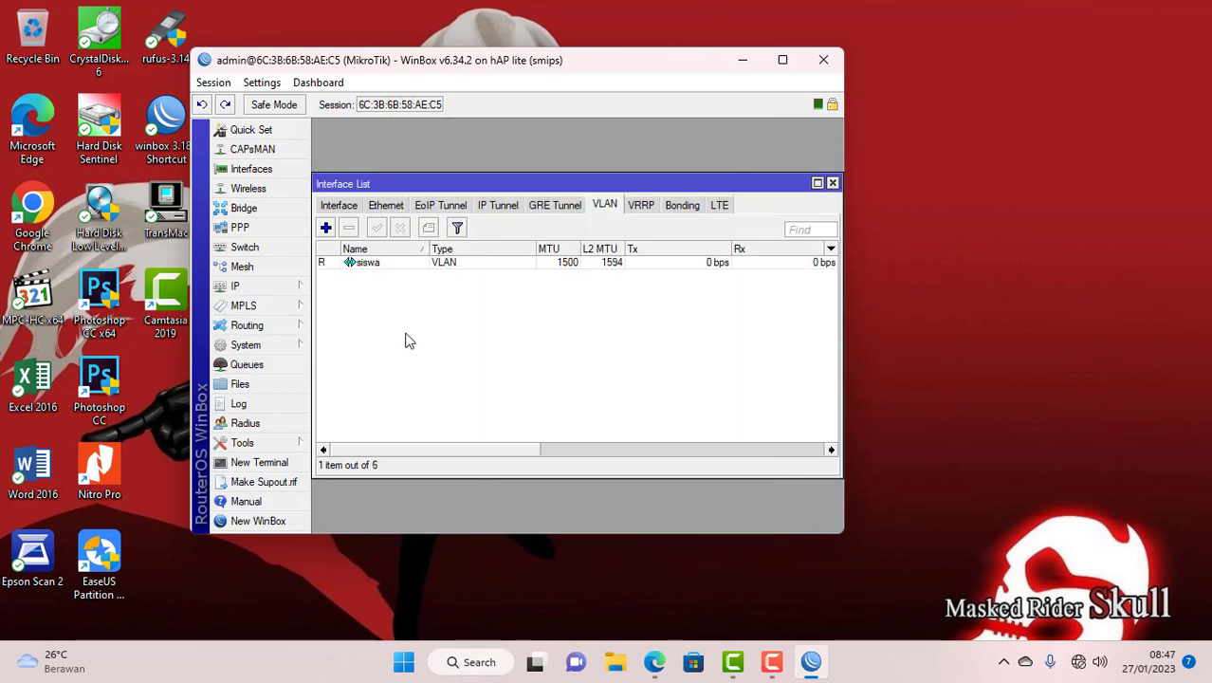
- Add a VLAN interface named guru with VLAN ID 20 on ether2
left_click(325, 231)
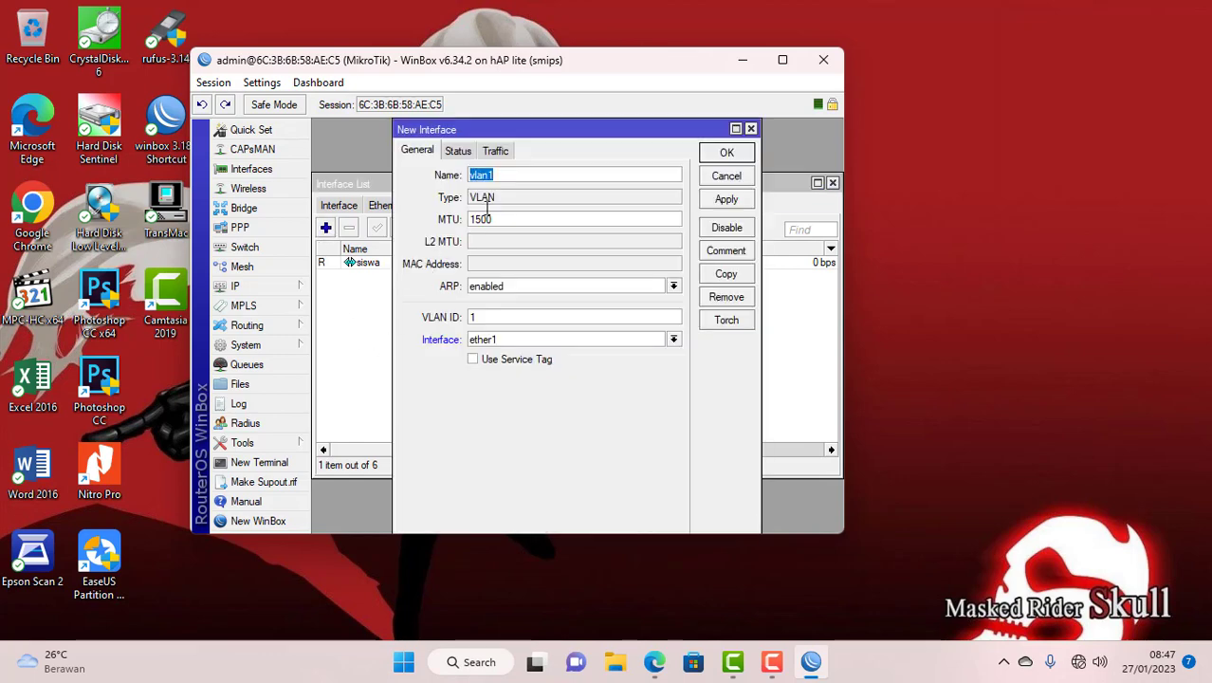
type("guru")
left_click(511, 313)
key("BackSpace")
type("20")
left_click(498, 343)
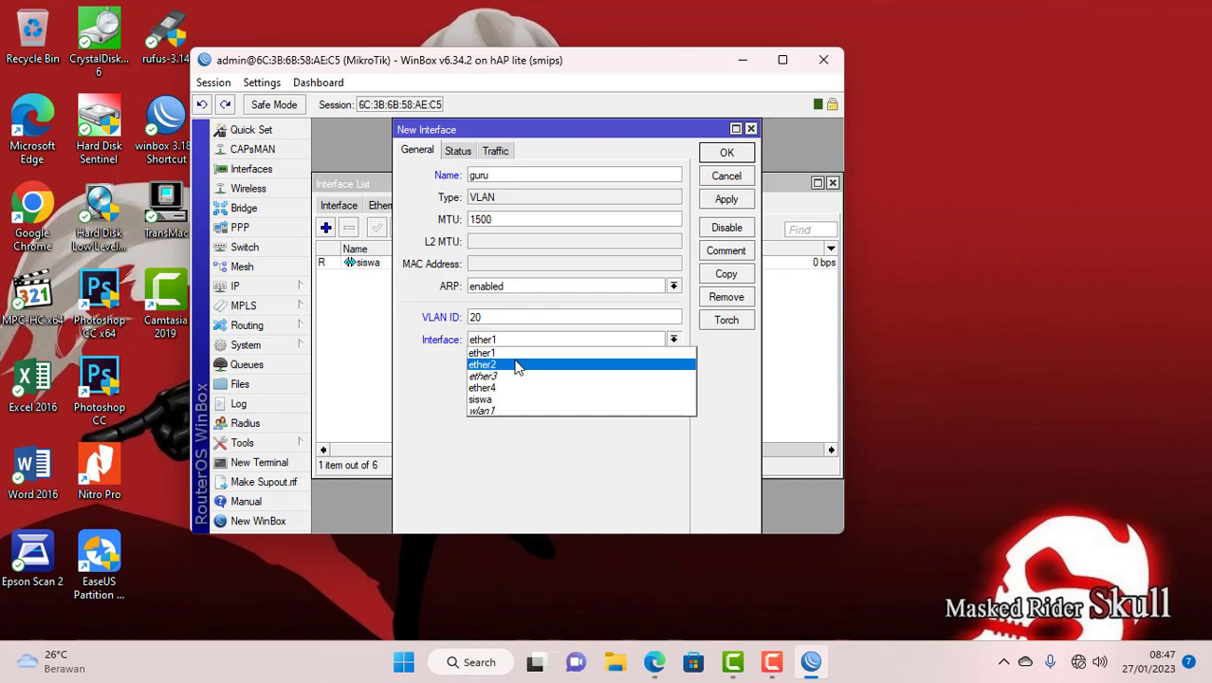
left_click(517, 365)
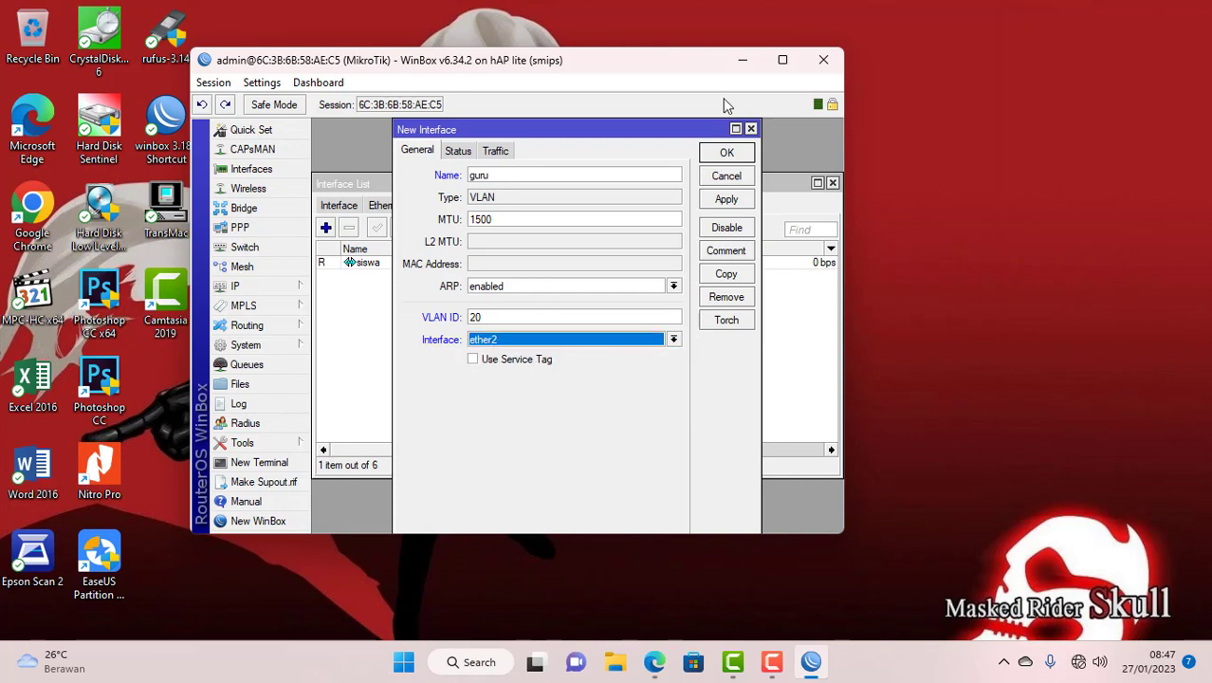
left_click(733, 155)
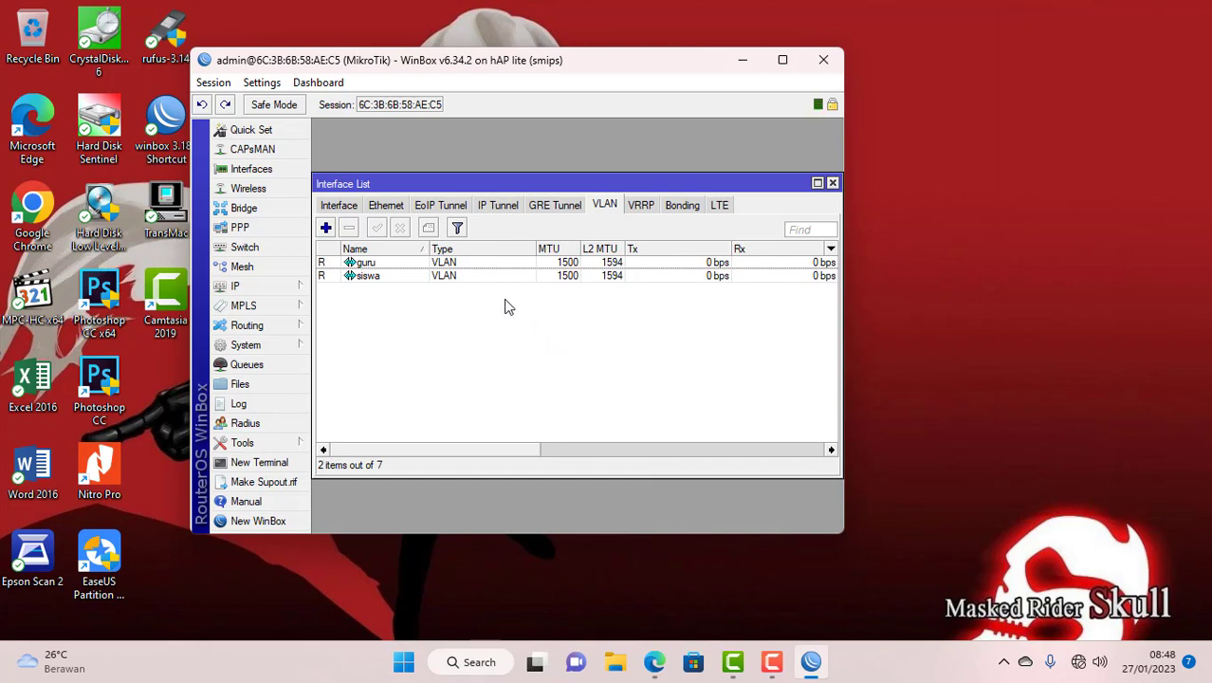
- Select wlan1 in the full interface list and enable it
left_click(339, 205)
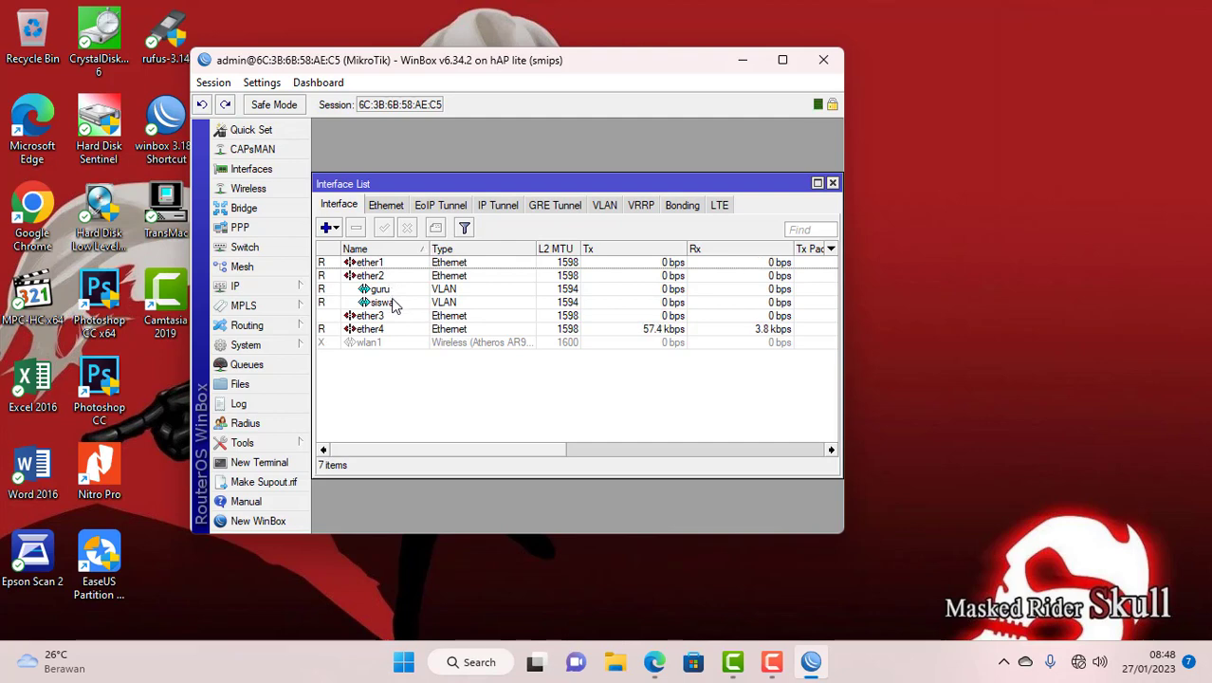
left_click(373, 347)
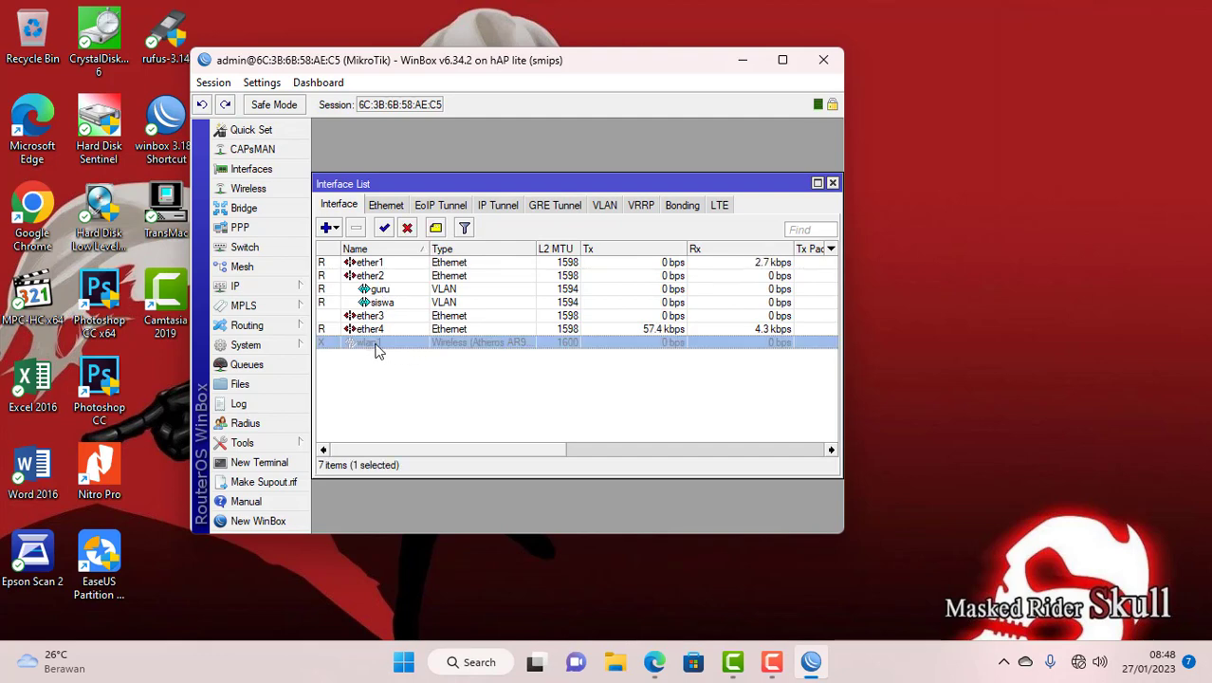
left_click(384, 228)
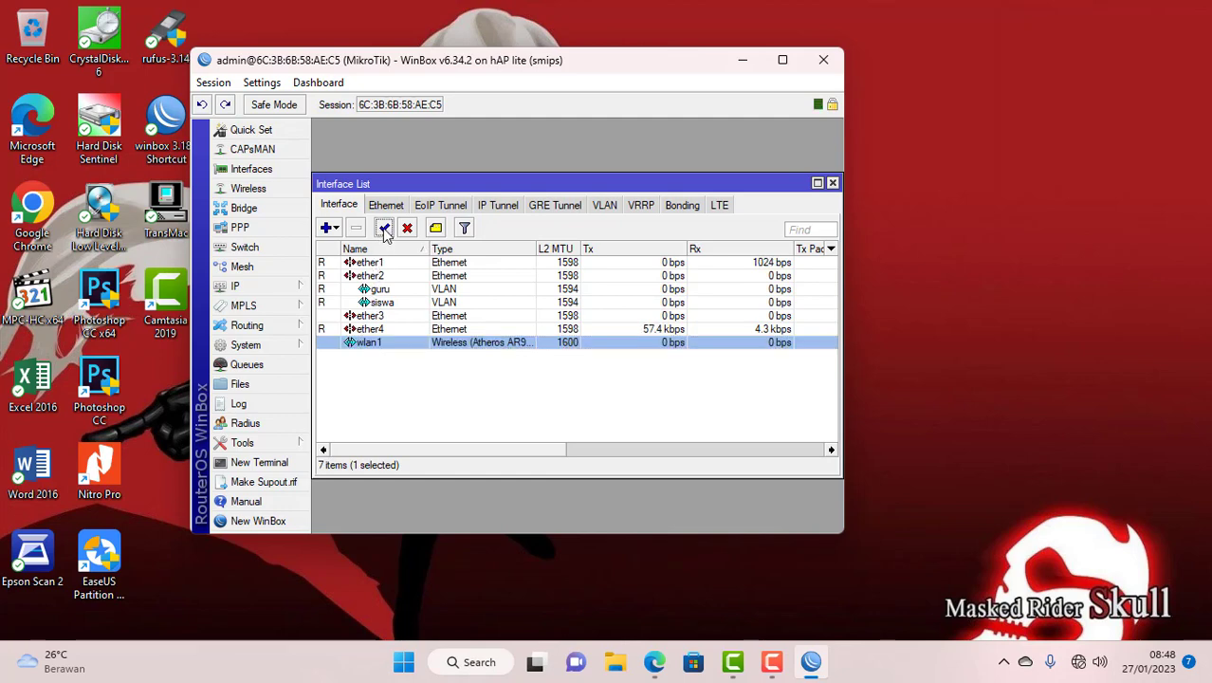
- Set wlan1's wireless mode to ap bridge with SSID UKK_1 and save
double_click(368, 345)
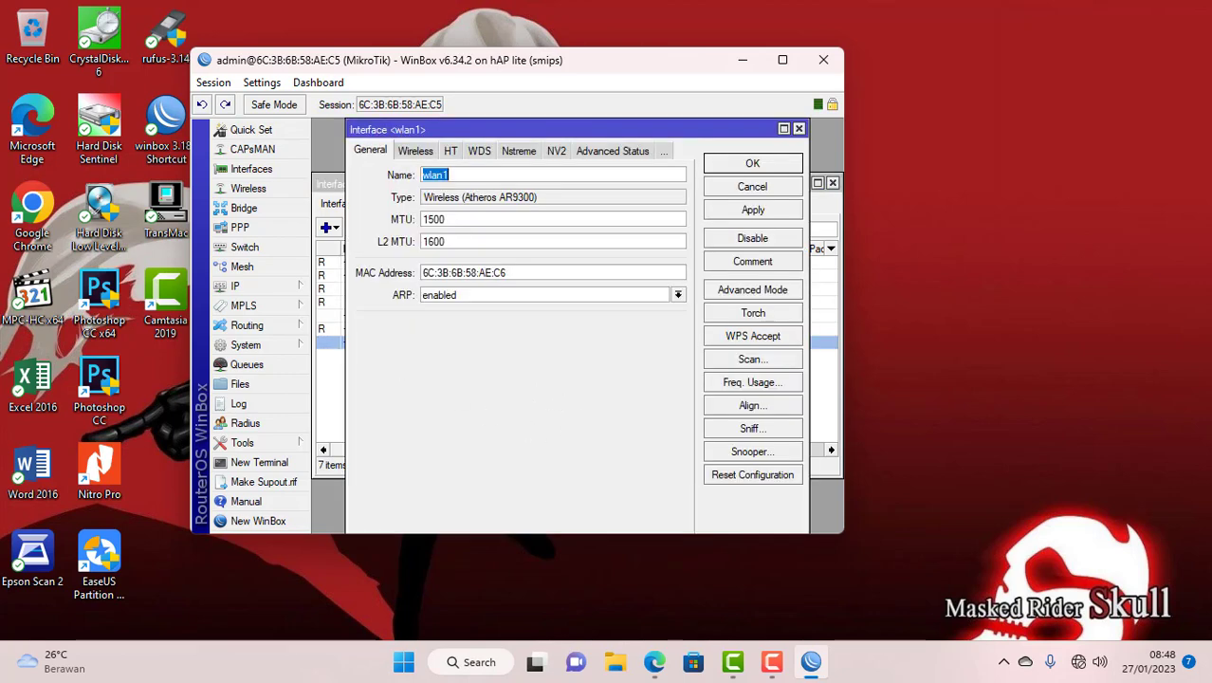
left_click(772, 661)
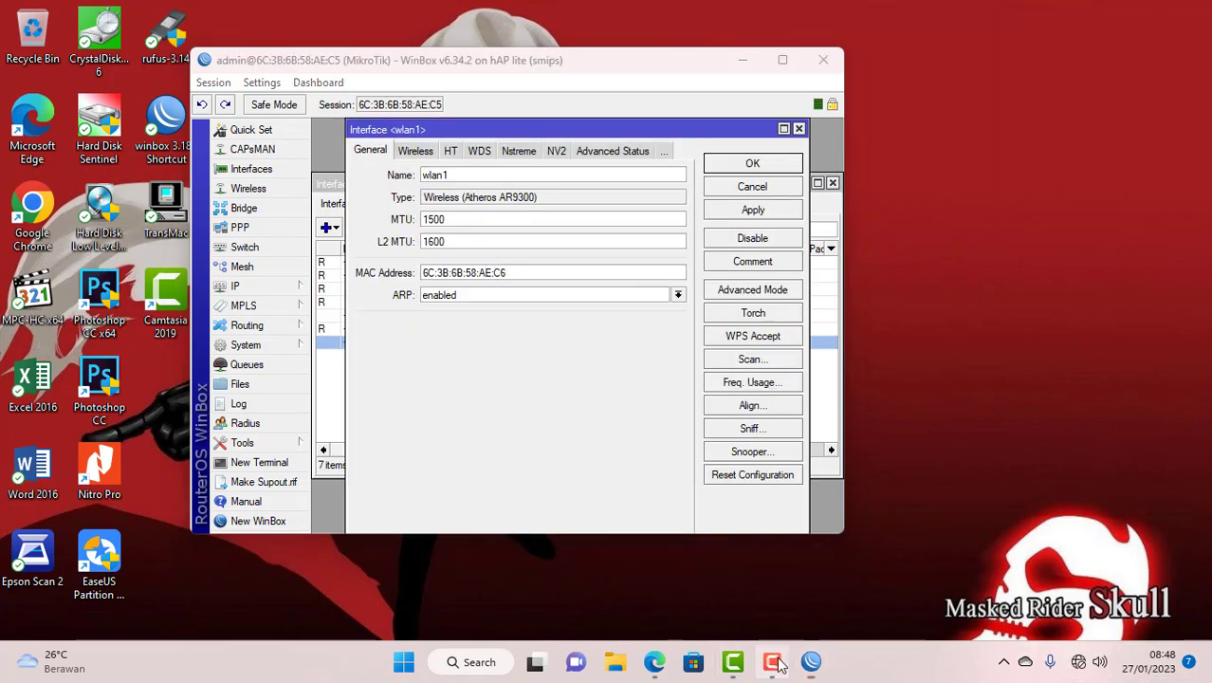
left_click(1128, 579)
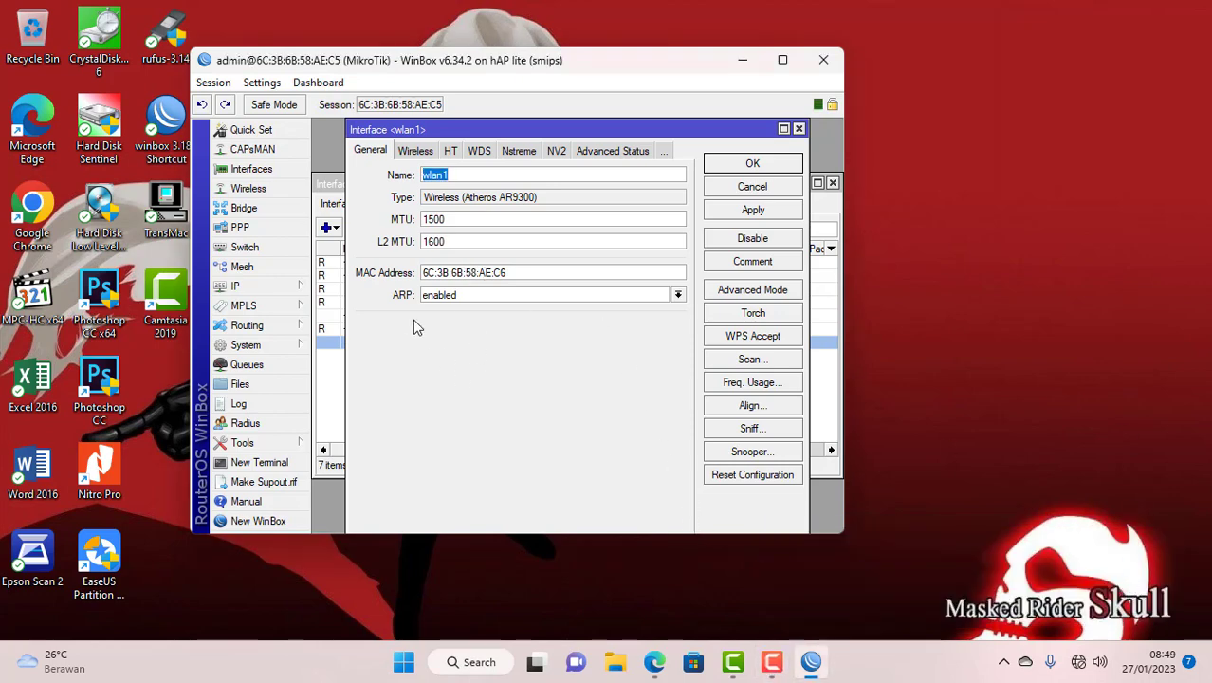
left_click(416, 153)
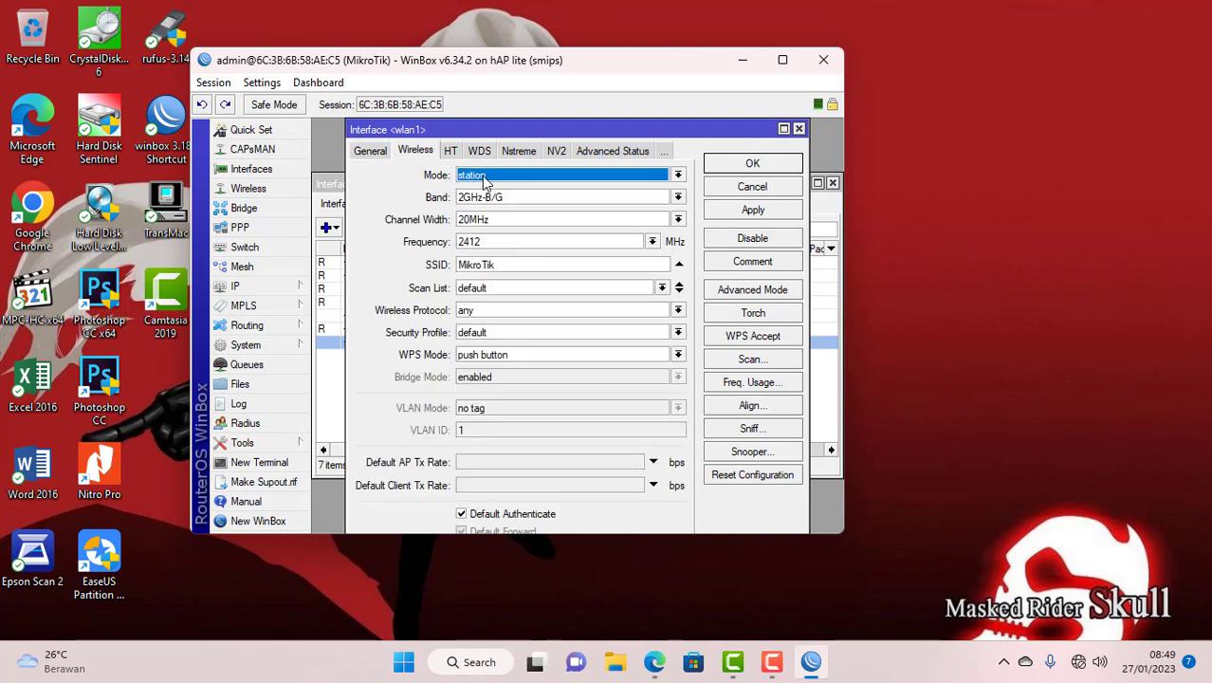
left_click(483, 178)
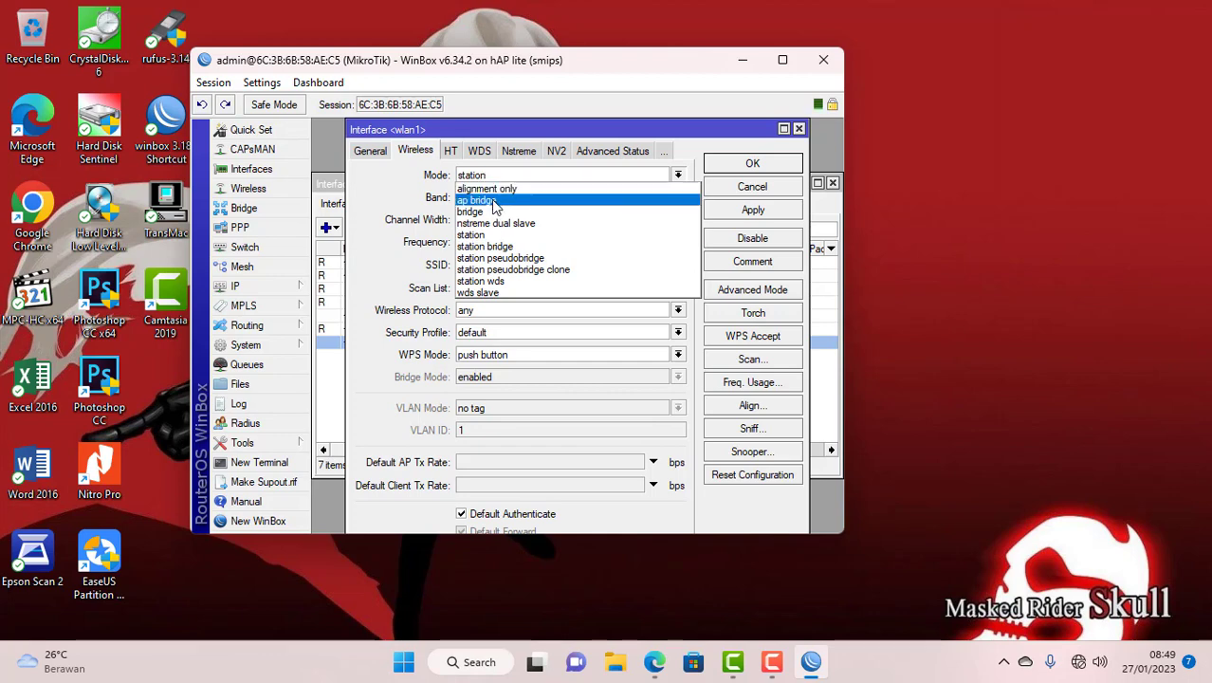
left_click(493, 201)
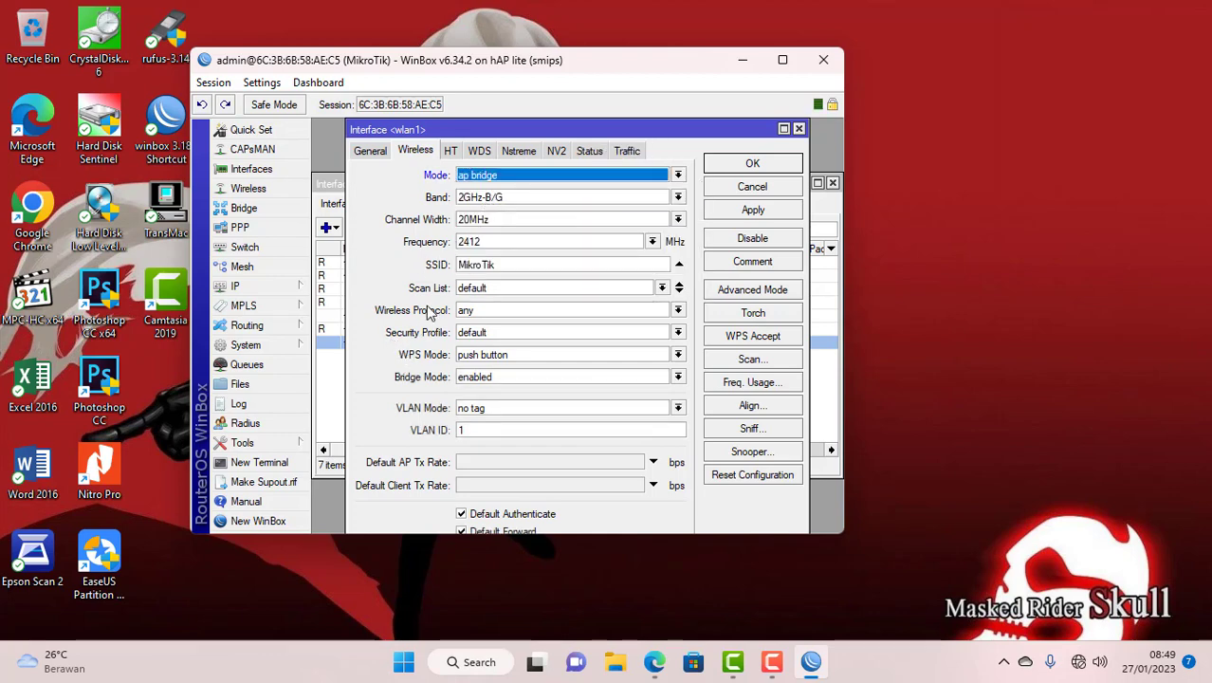
left_click_drag(497, 272, 409, 275)
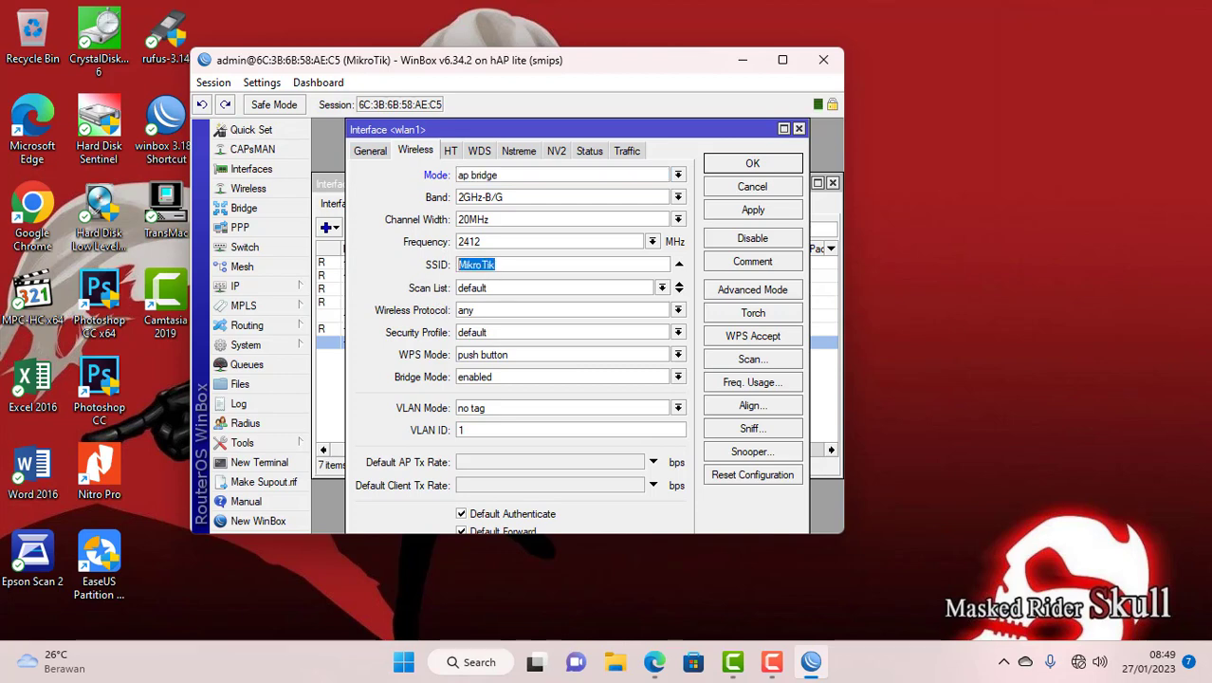
type("UKK_1")
left_click(748, 164)
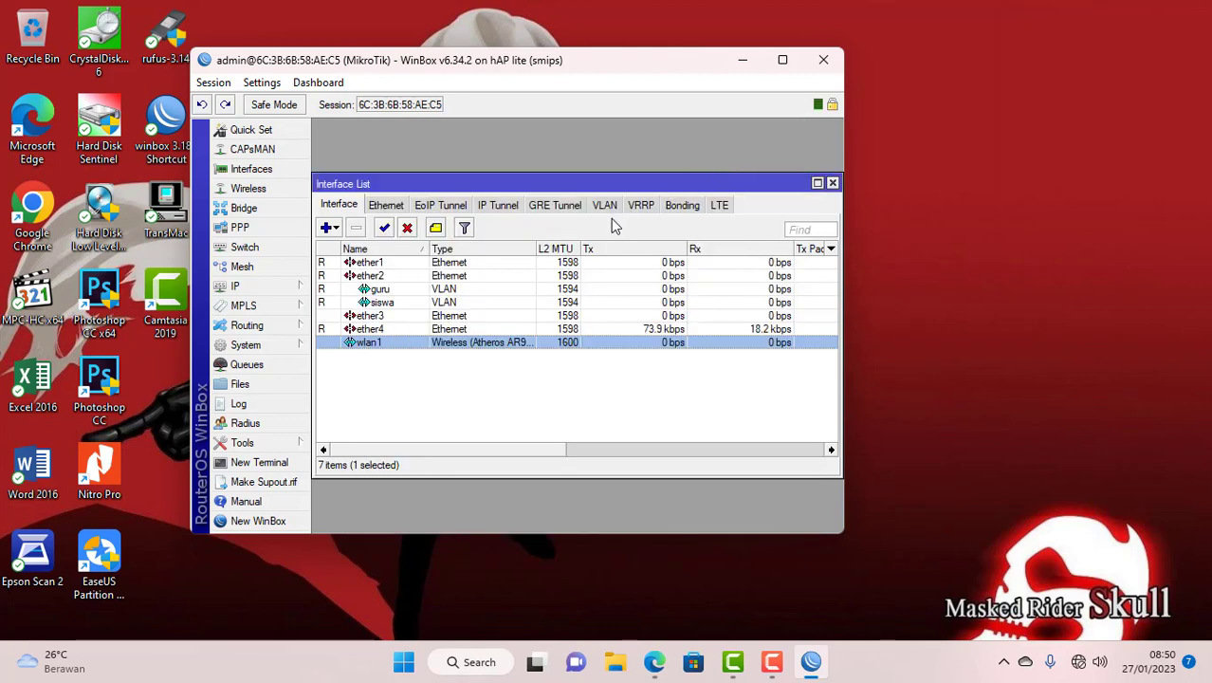
left_click_drag(577, 181, 579, 175)
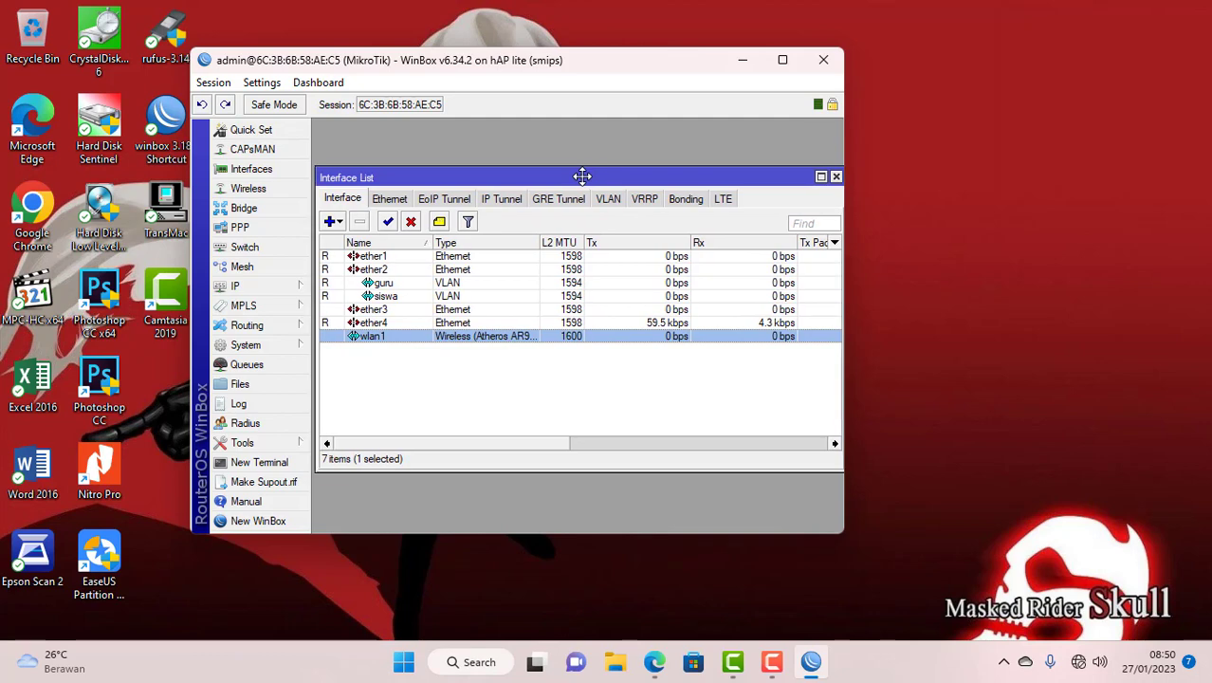
- Add a DHCP client on ether1 via IP > DHCP Client, then close the list
left_click(836, 177)
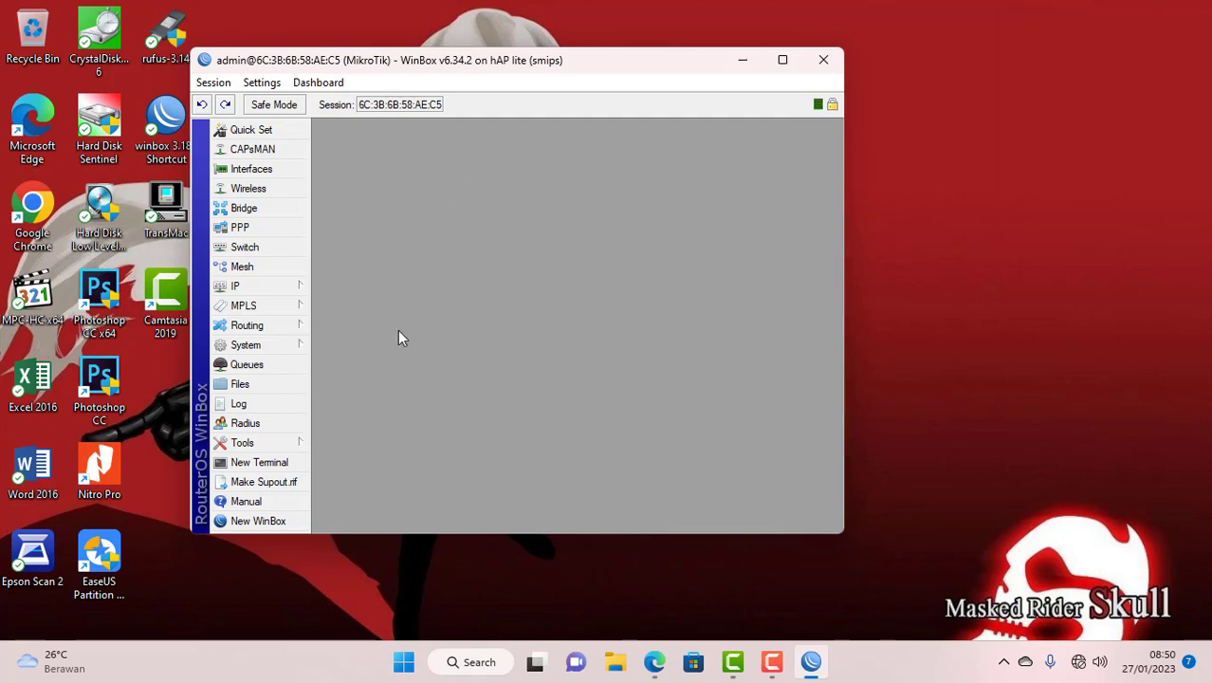
left_click(276, 292)
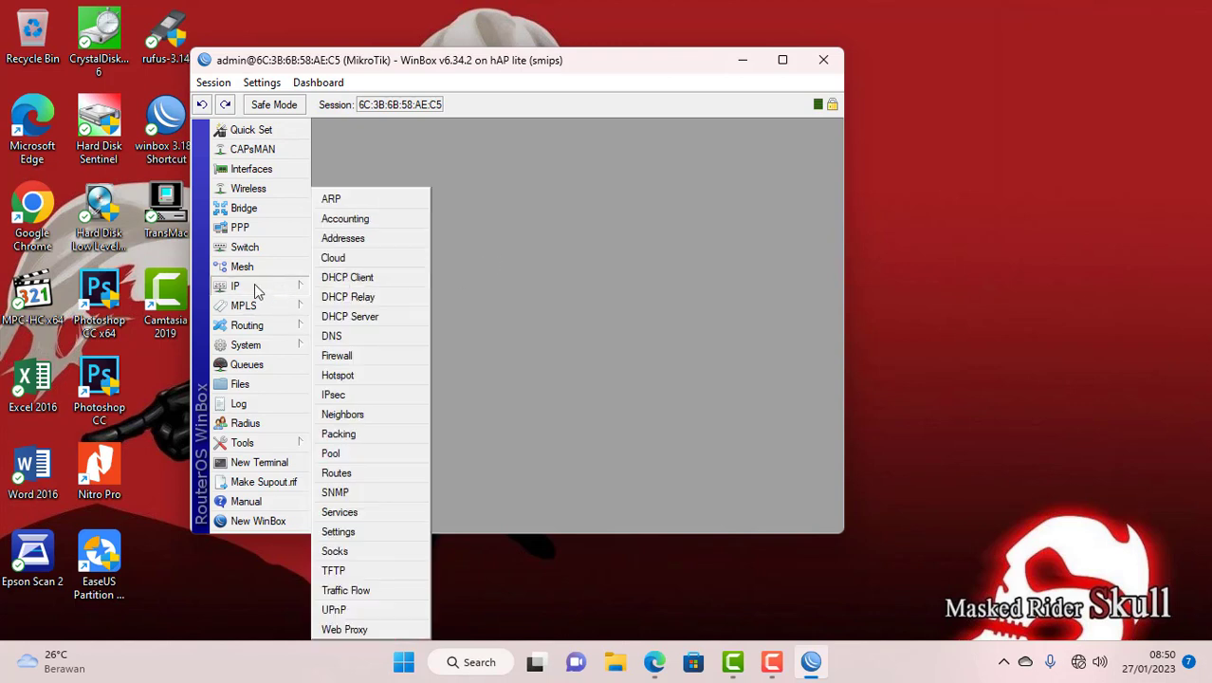
left_click(349, 279)
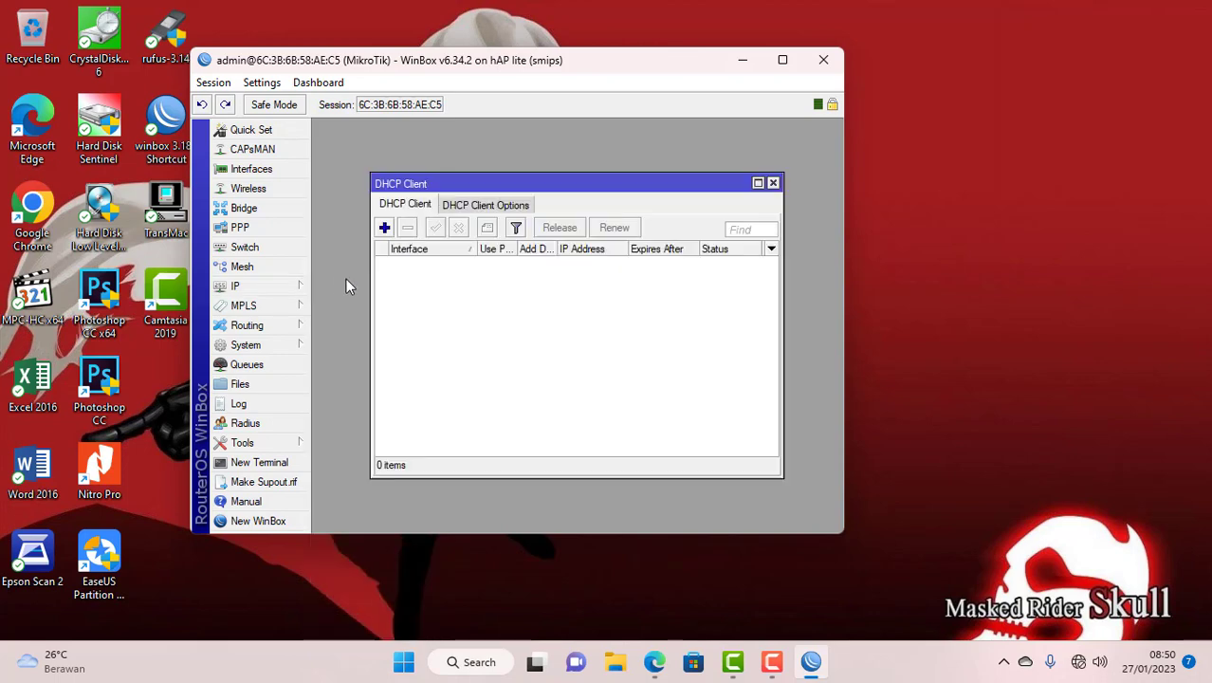
left_click(384, 229)
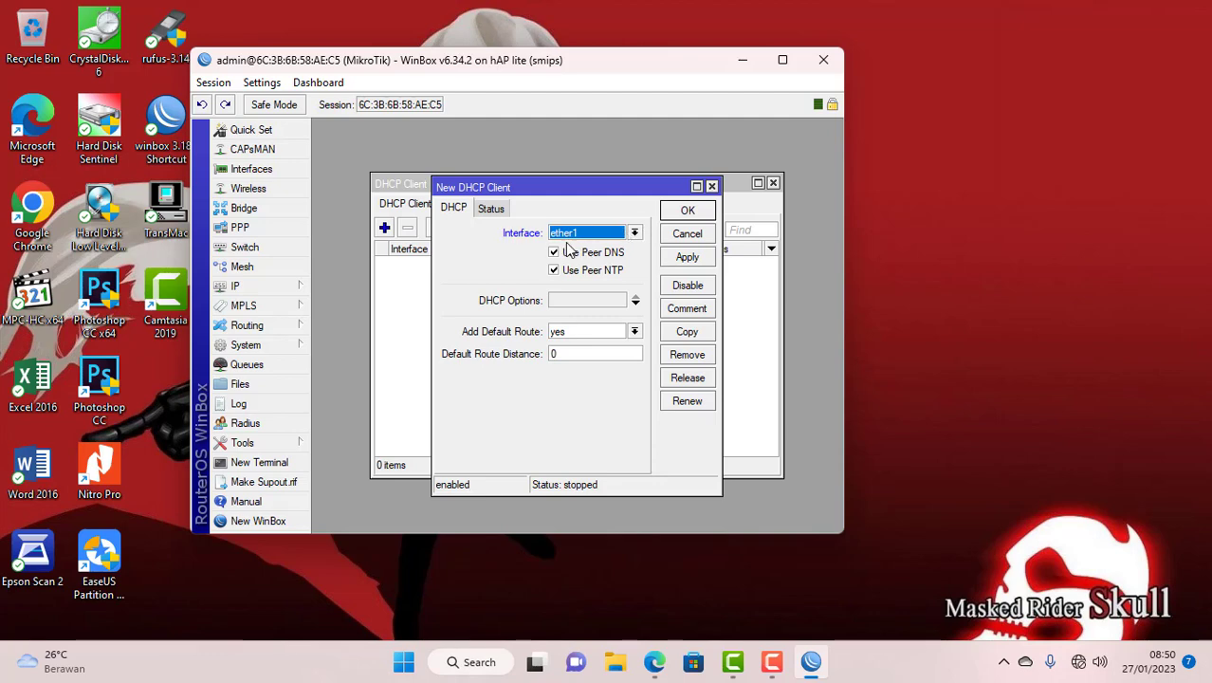
left_click(676, 215)
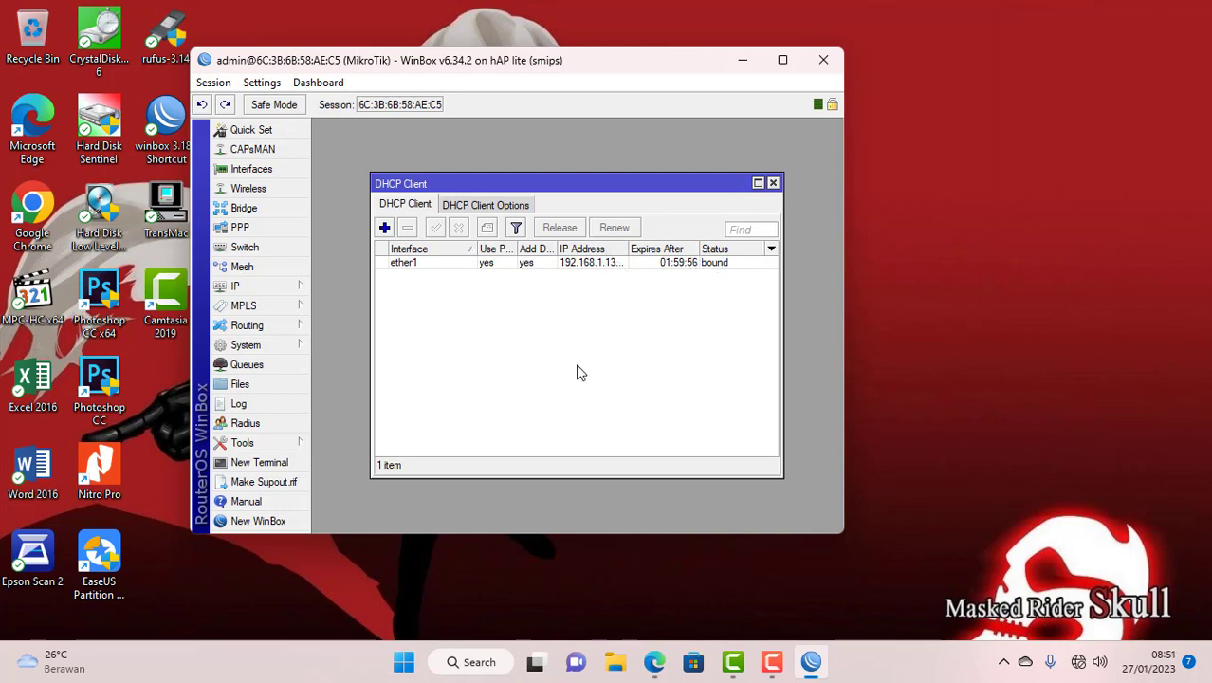
left_click(772, 184)
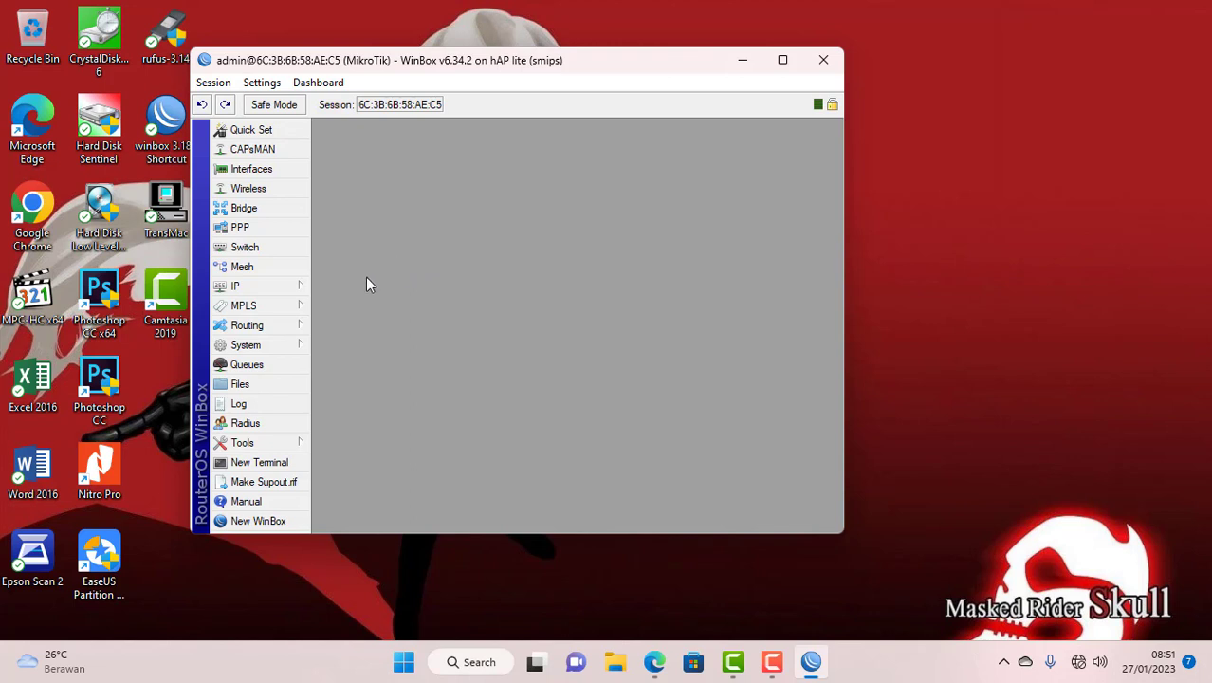
- Add the address 192.168.40.1/24 on the siswa VLAN
left_click(273, 289)
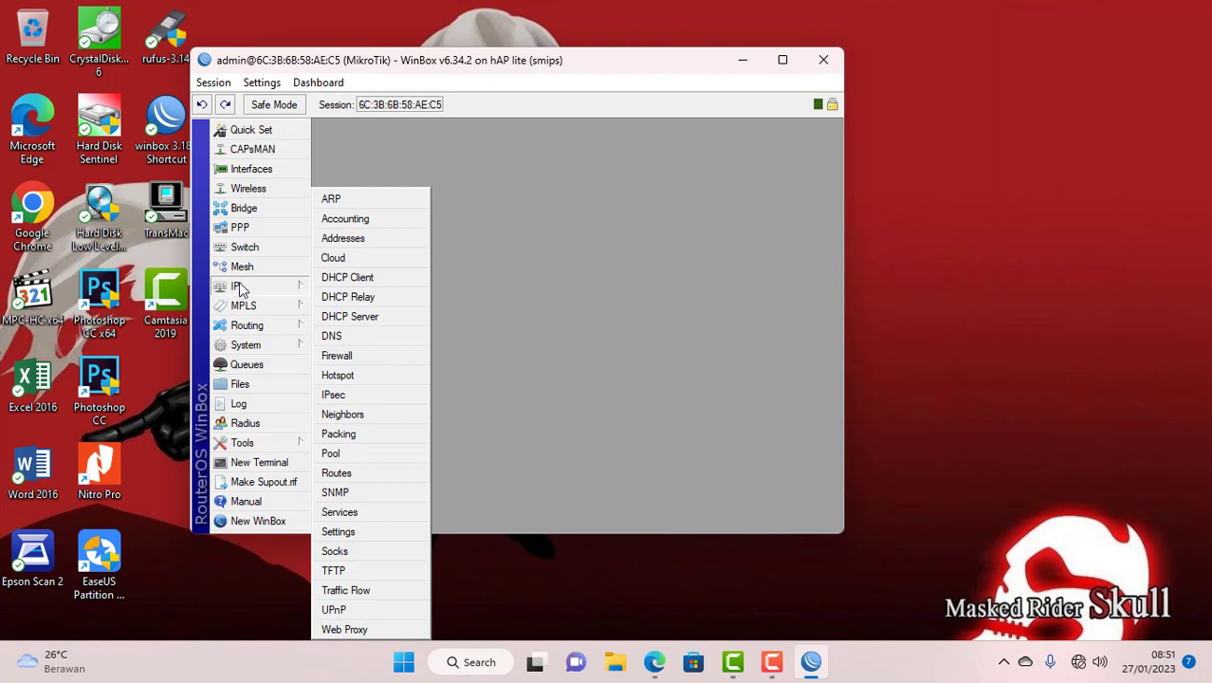
left_click(339, 239)
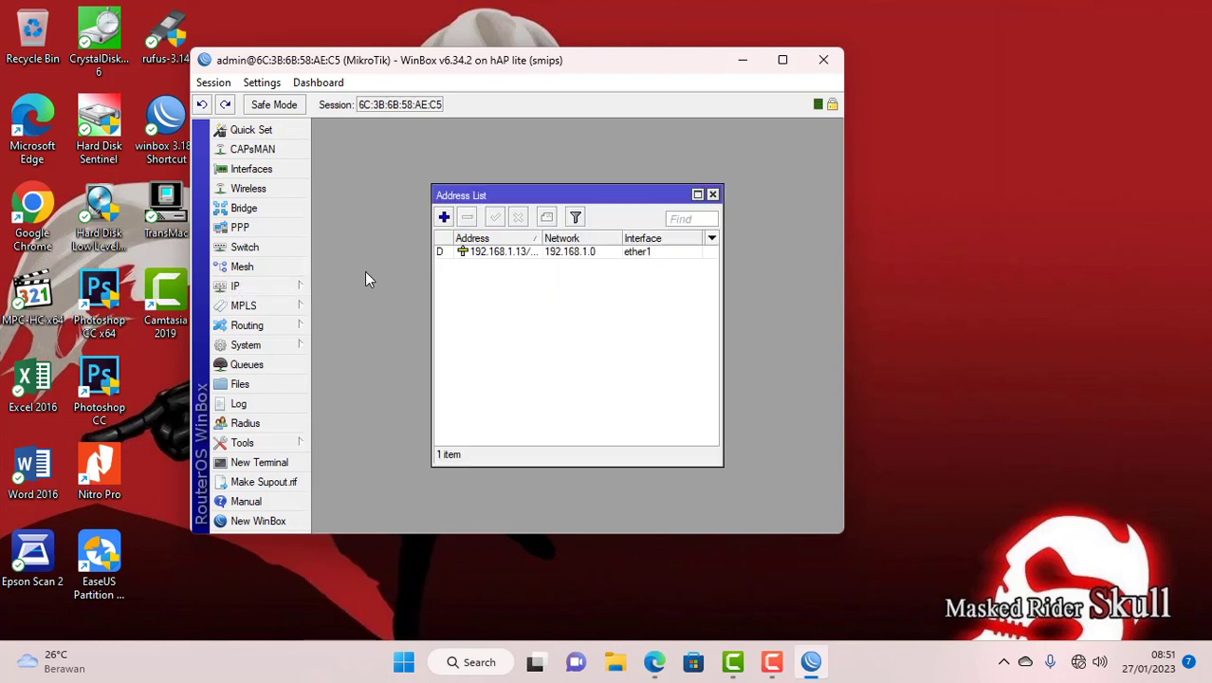
left_click(443, 218)
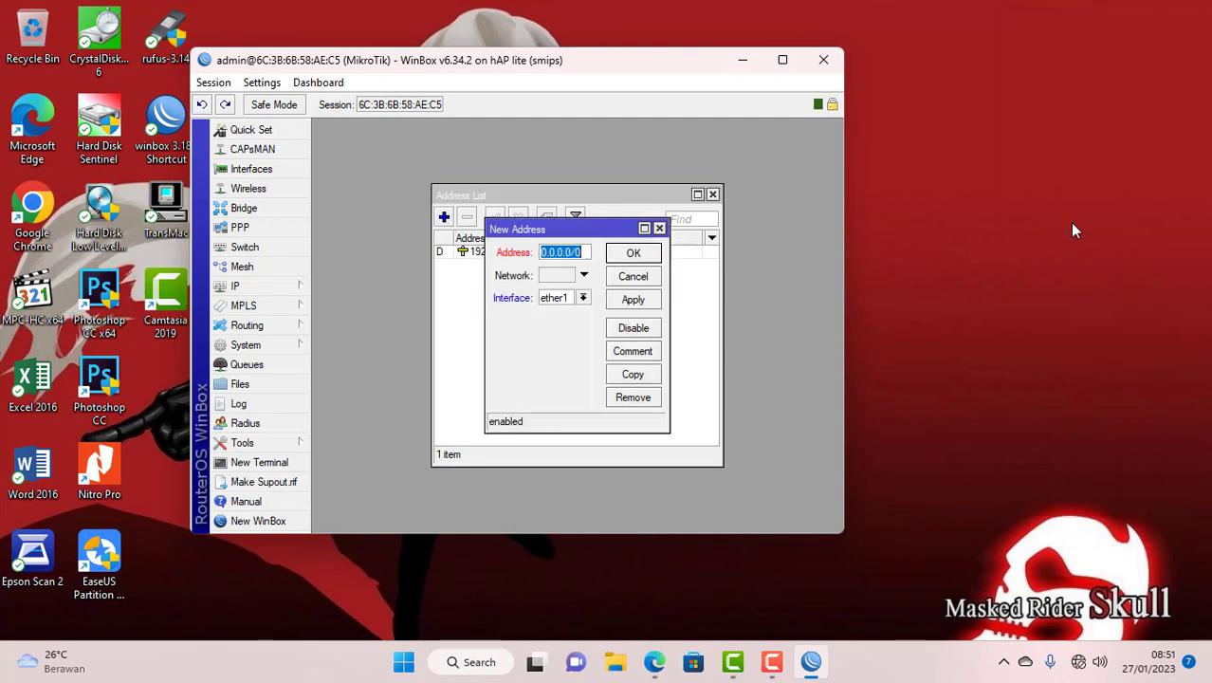
type("192.168.")
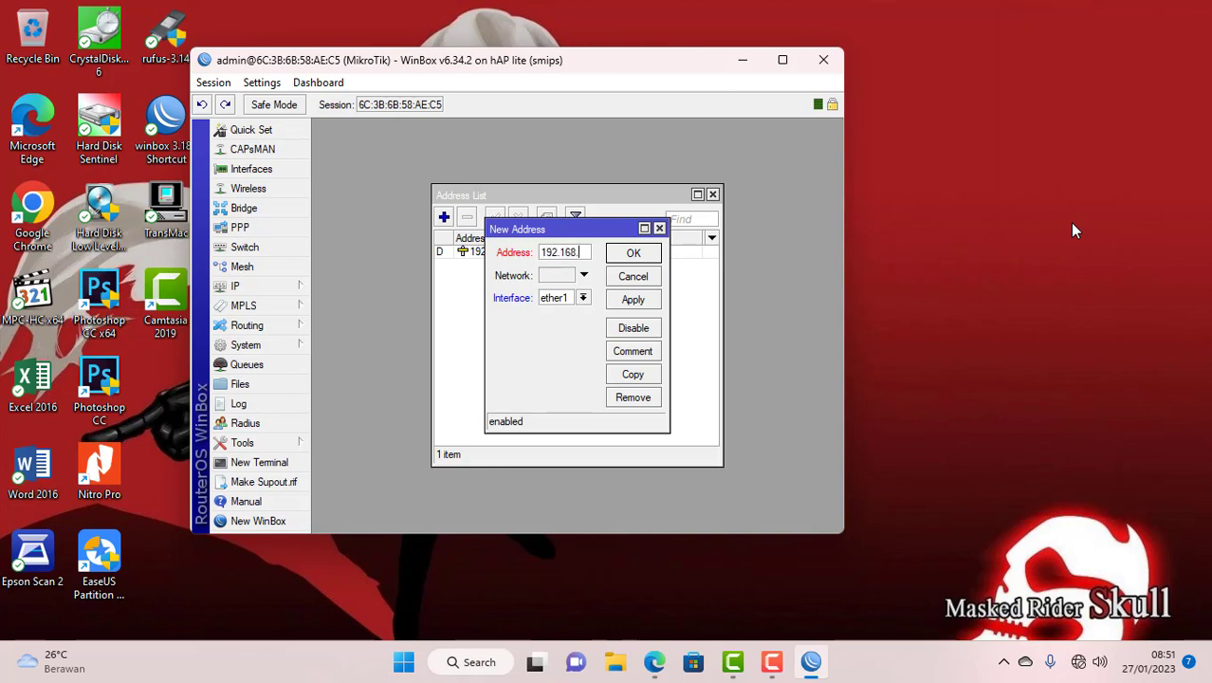
type("40.1/24")
left_click_drag(672, 318, 723, 315)
left_click(636, 298)
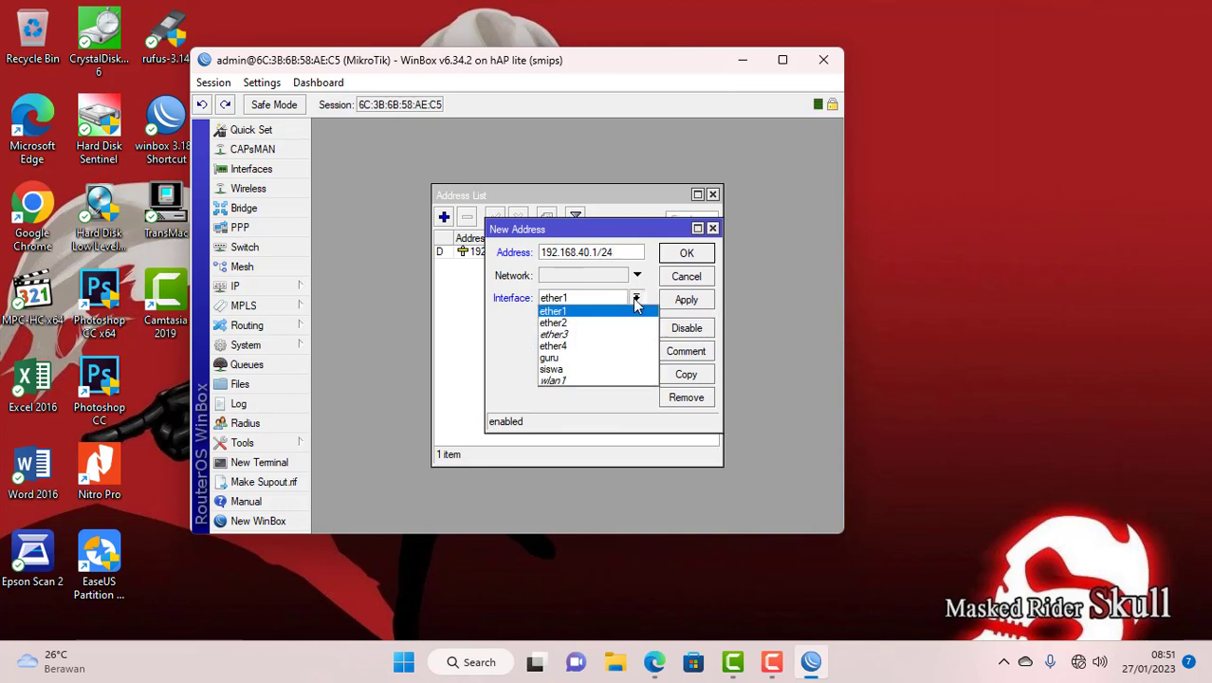
left_click(569, 369)
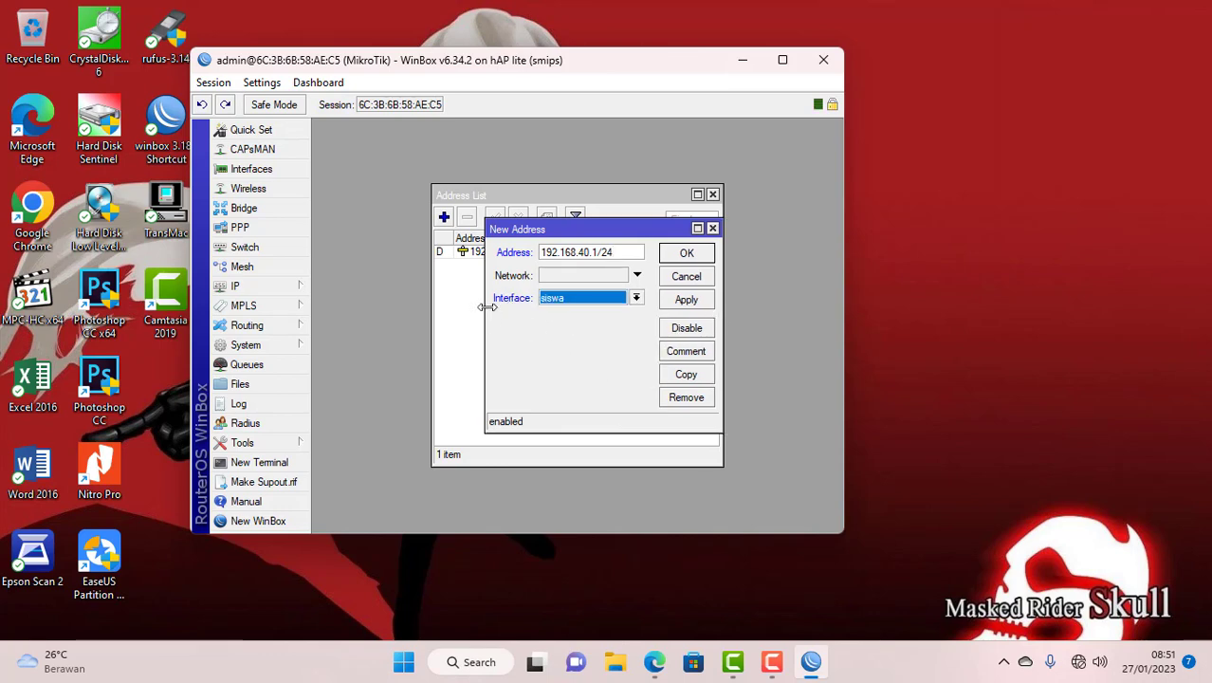
left_click(684, 254)
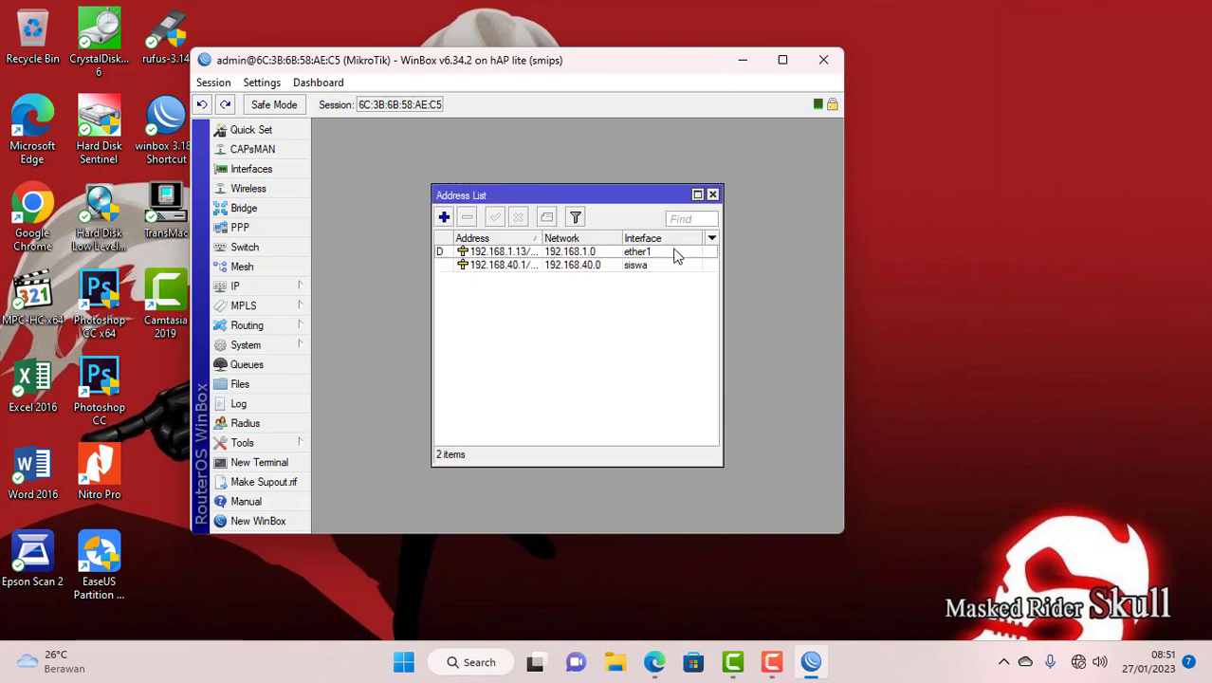
- Add the address 192.168.60.1/24 on the guru VLAN
left_click(444, 217)
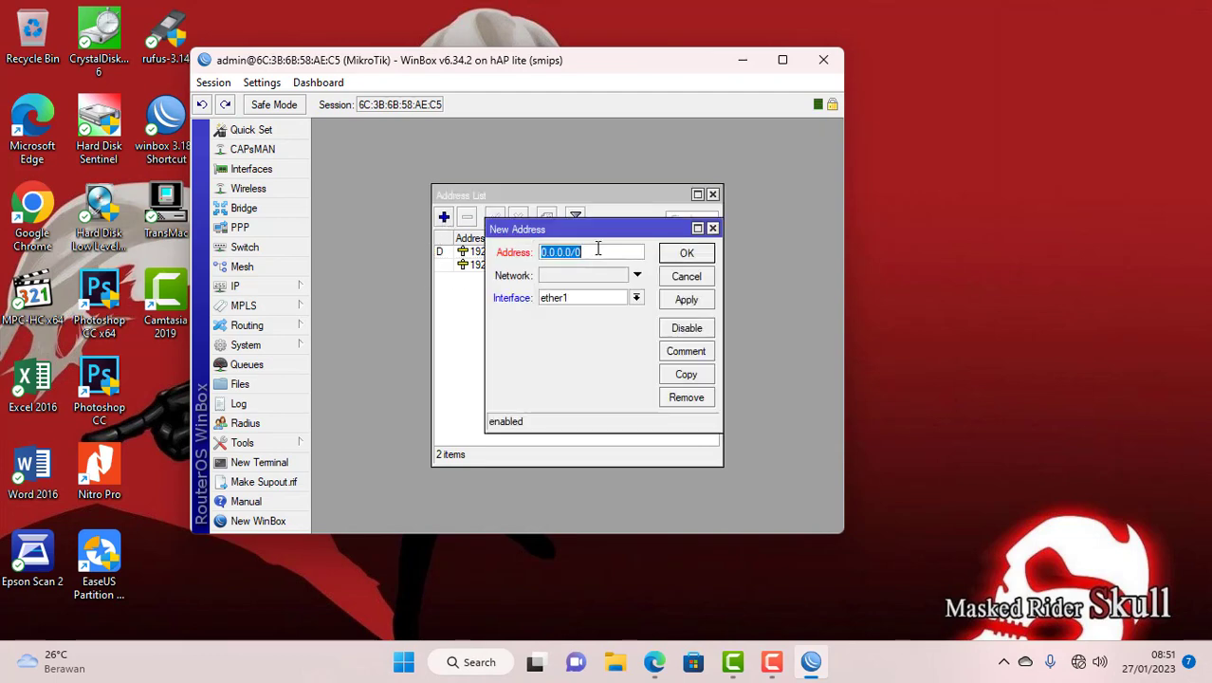
type("192.168")
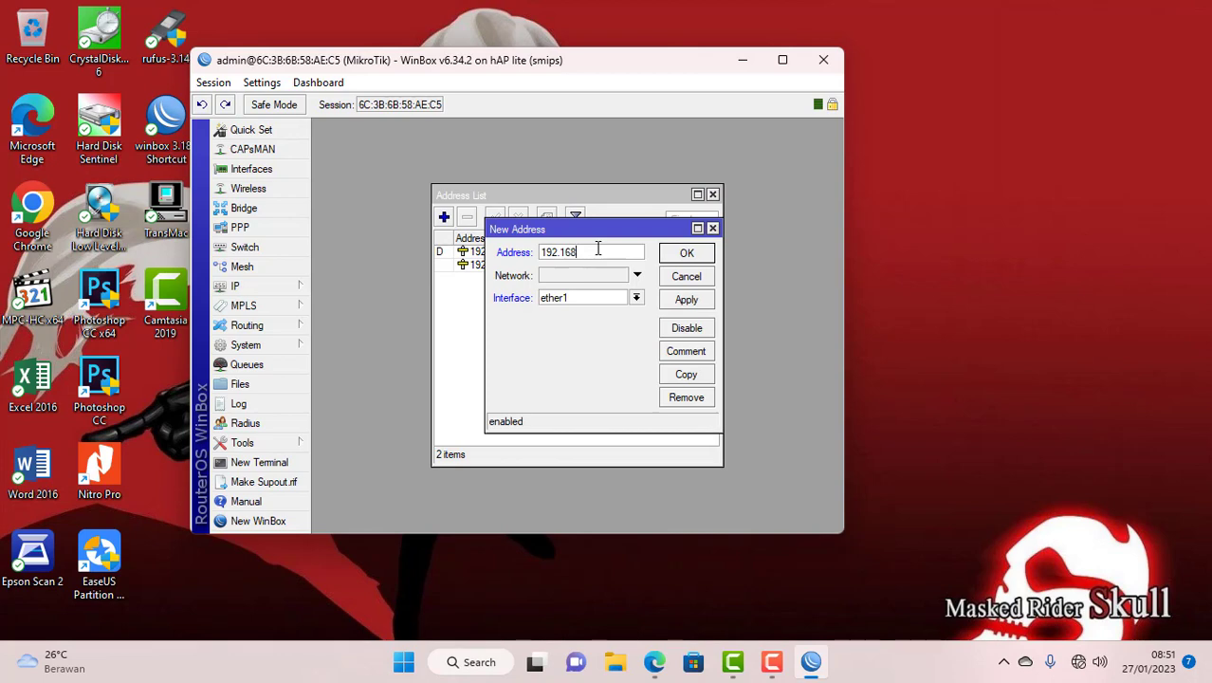
type(".60.1/24")
left_click(578, 299)
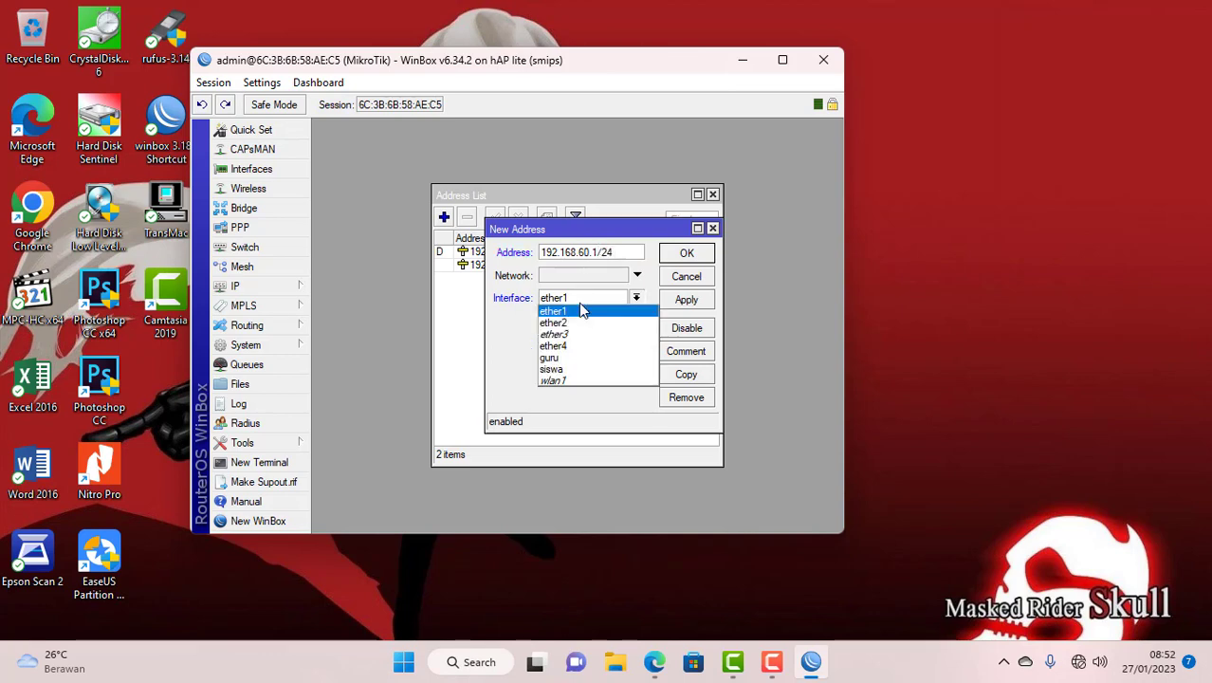
left_click(557, 358)
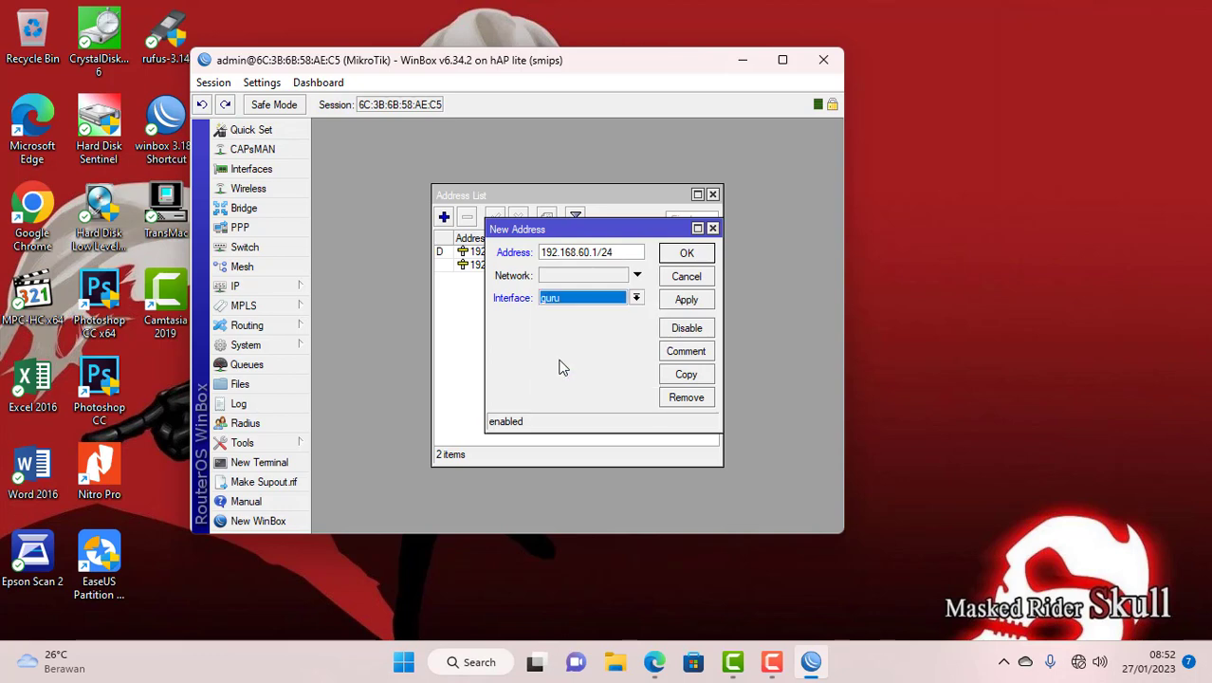
left_click(687, 253)
left_click(443, 217)
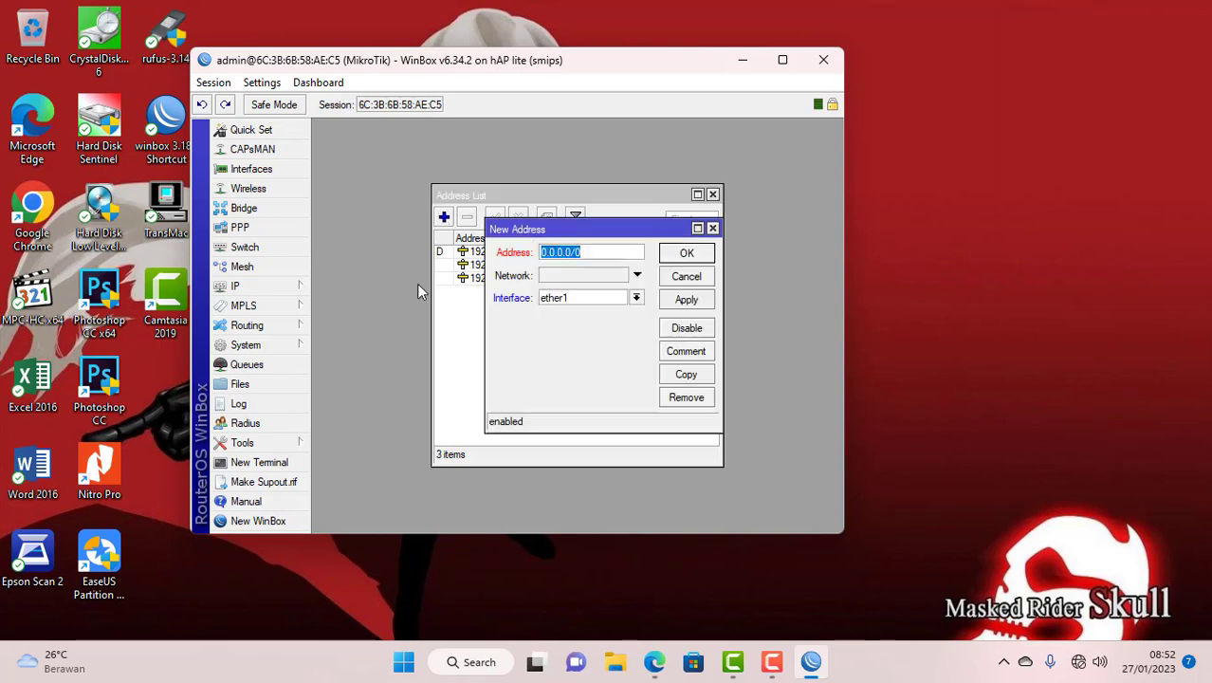
- Enter 192.168.20.1/24 as a new address on wlan1 and save it
type("1")
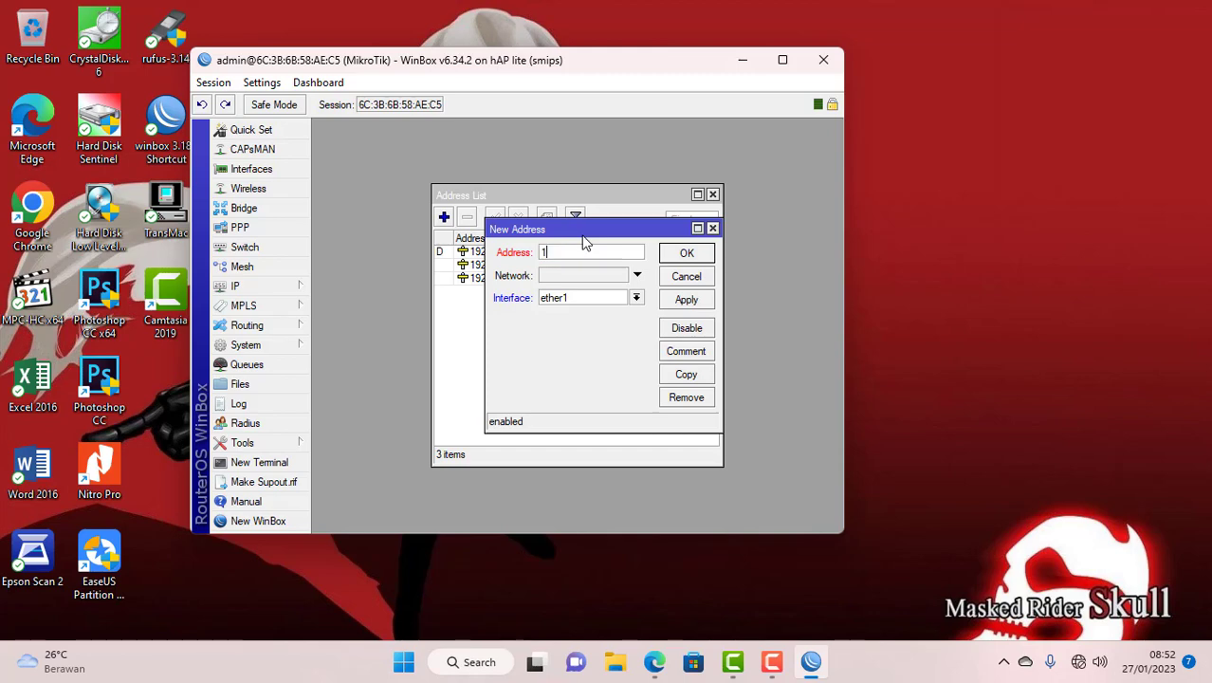
type("92.168.20.1/24")
left_click(567, 299)
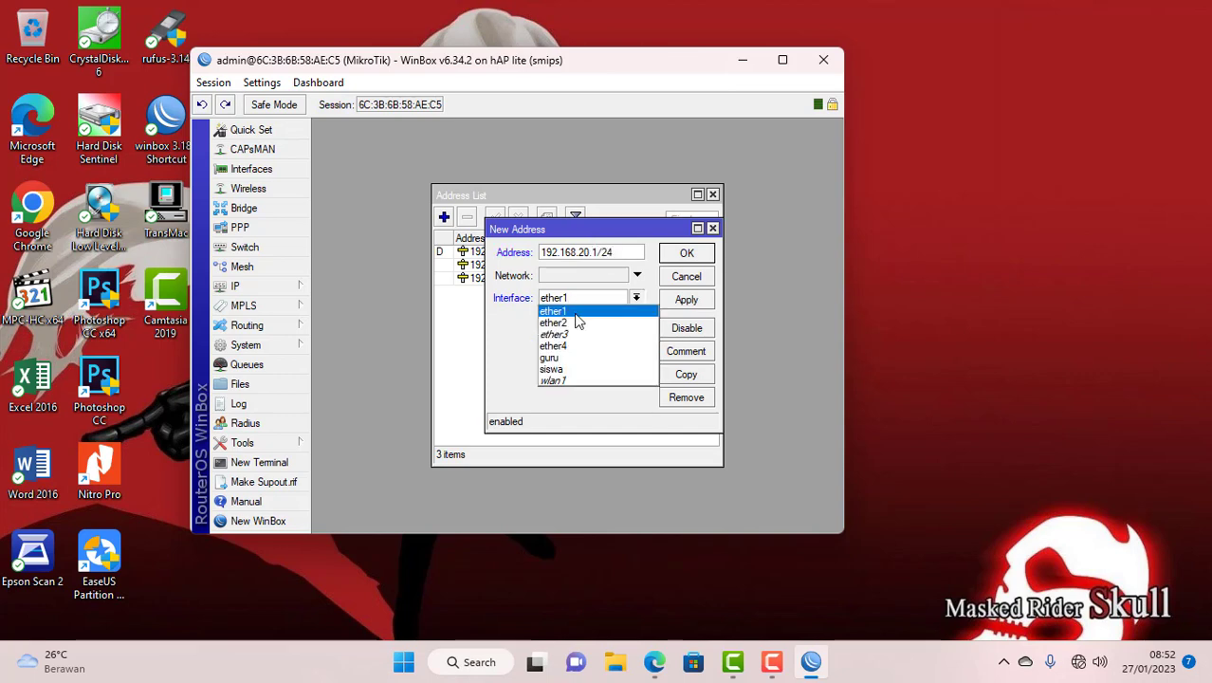
left_click(560, 381)
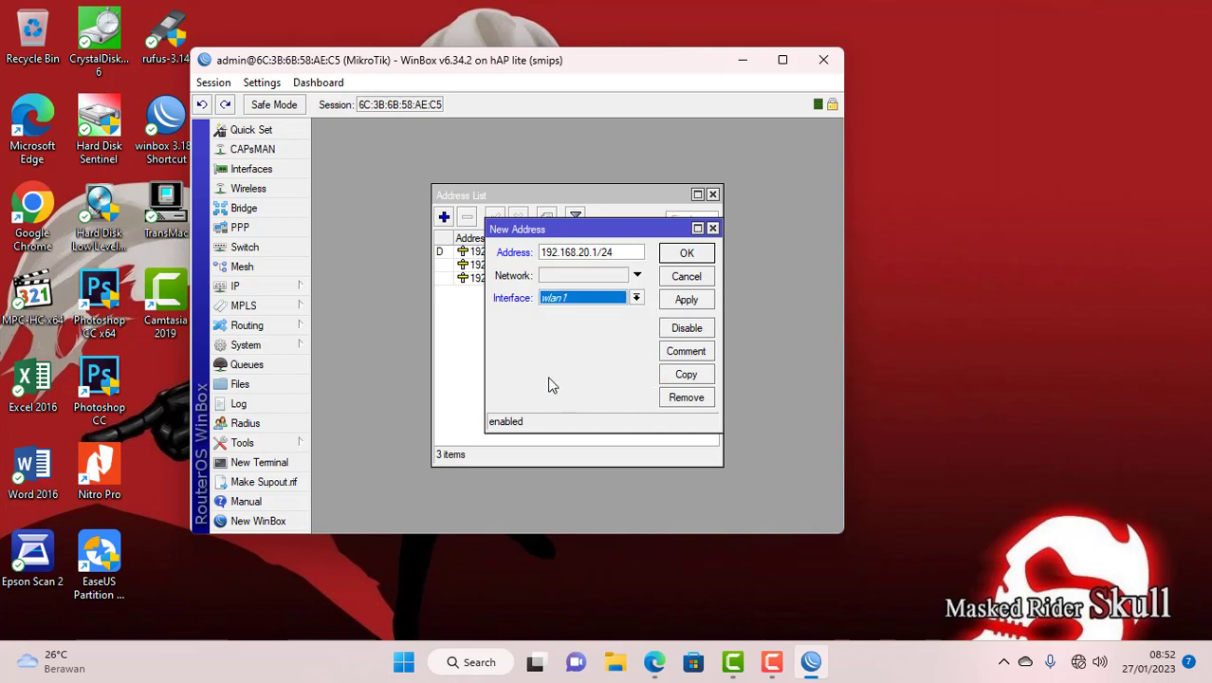
left_click(686, 253)
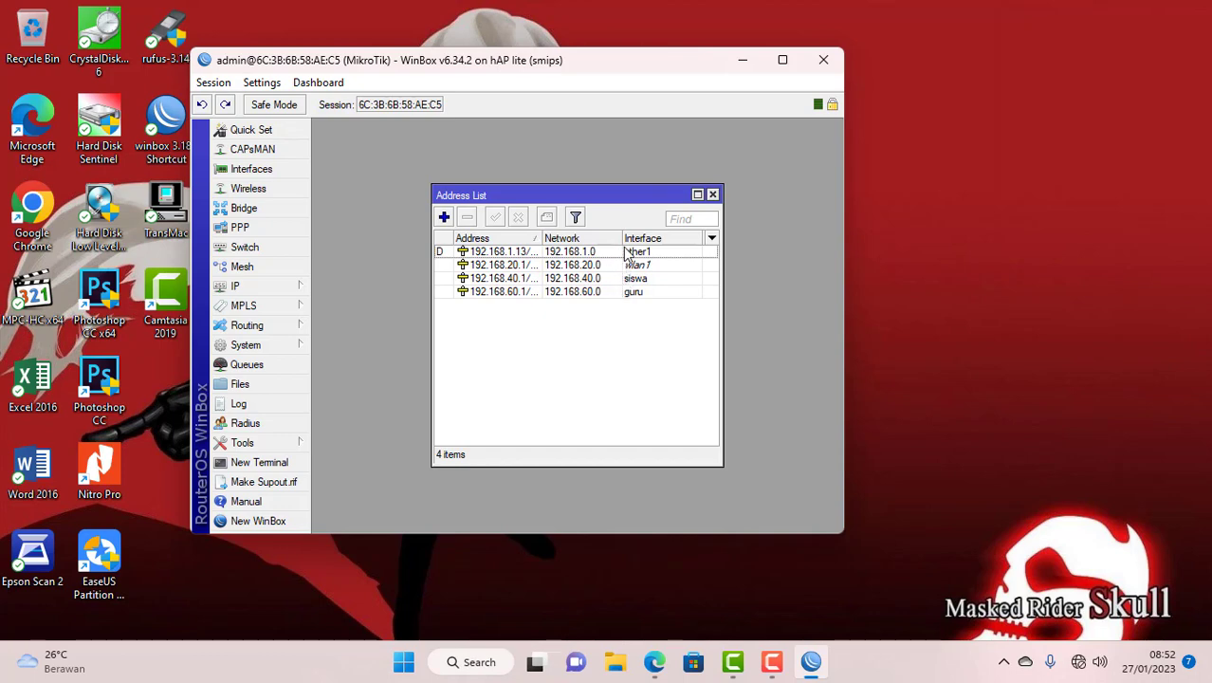
- Start DHCP Setup on siswa, accepting network 192.168.40.0/24 and gateway 192.168.40.1
left_click(712, 195)
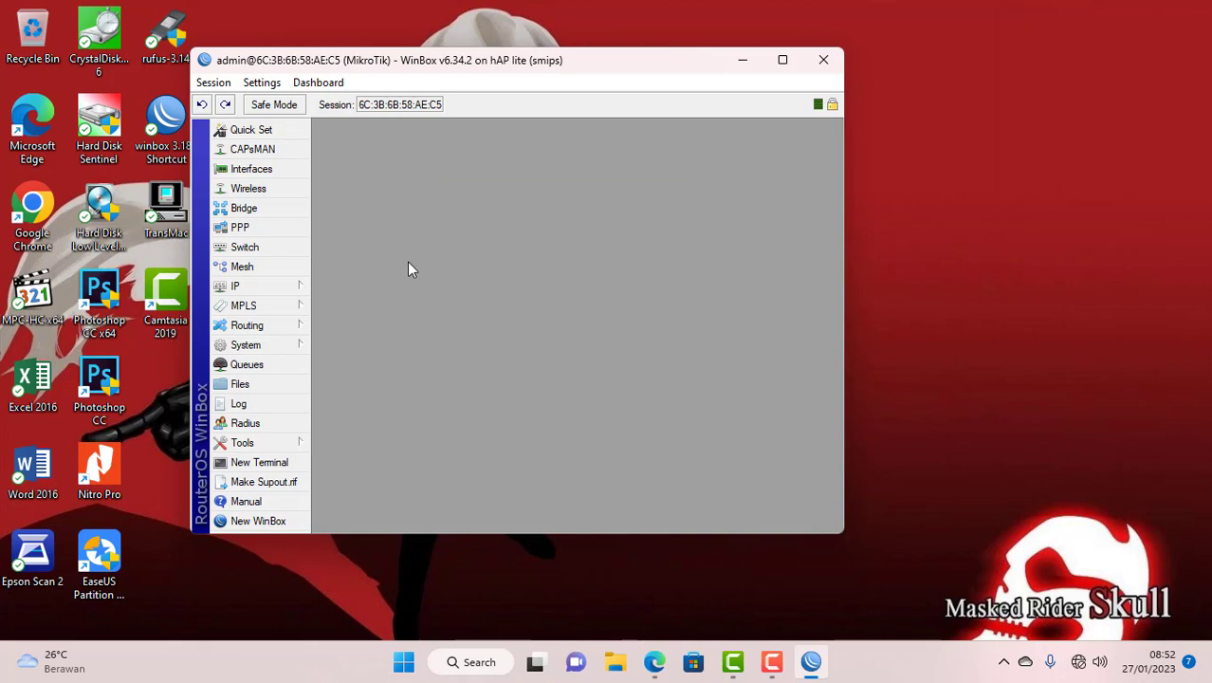
left_click(282, 293)
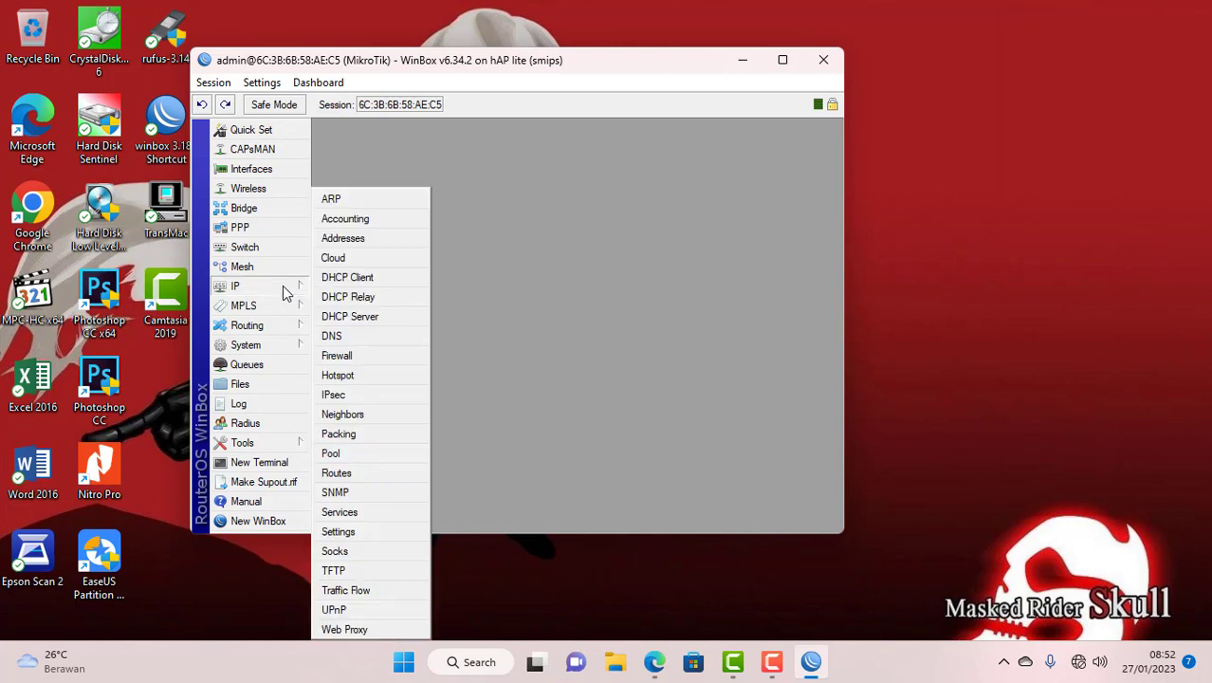
left_click(347, 316)
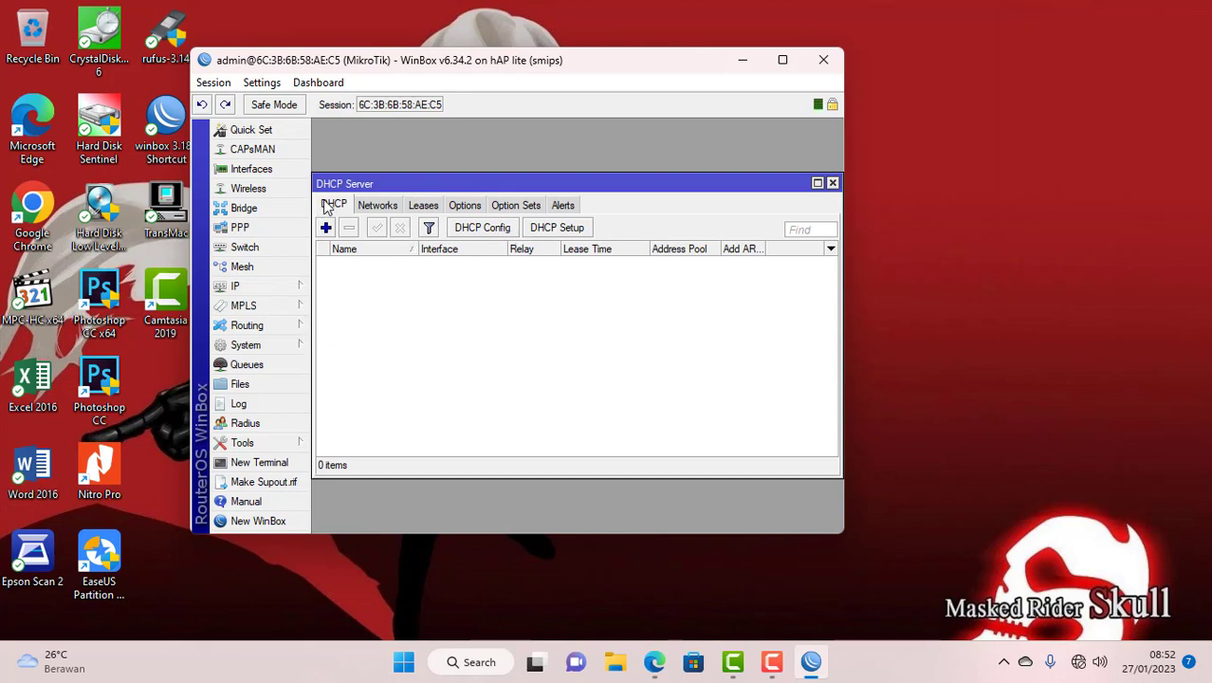
left_click(563, 229)
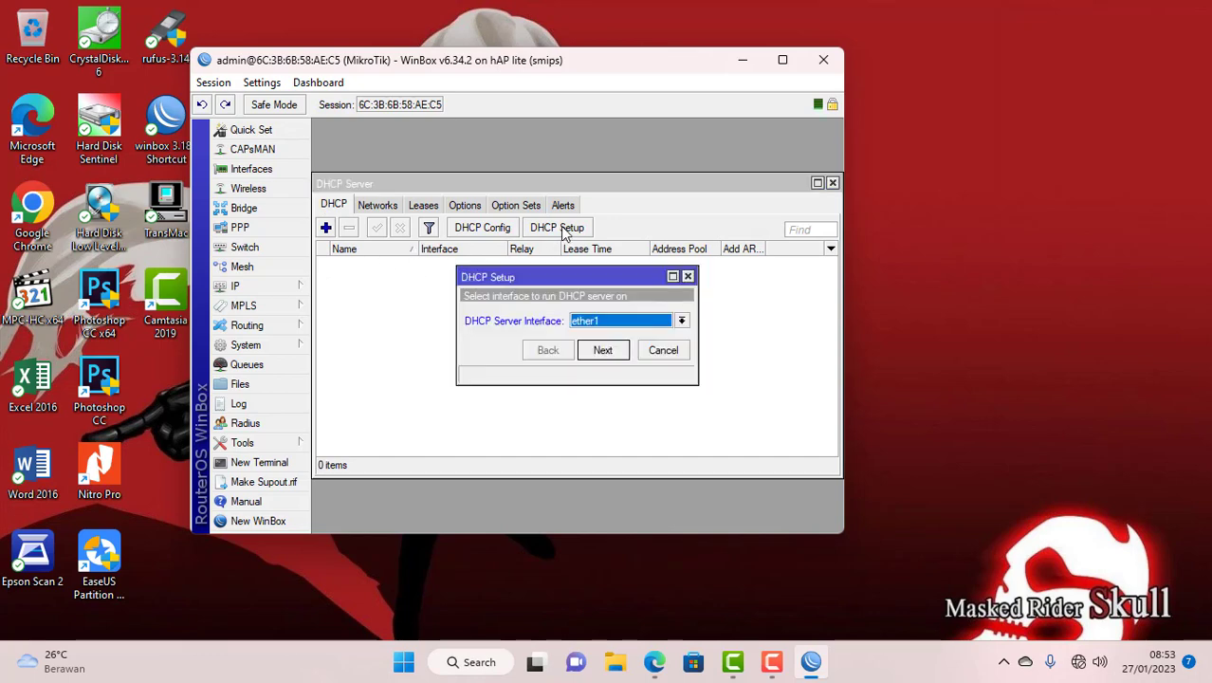
left_click(593, 323)
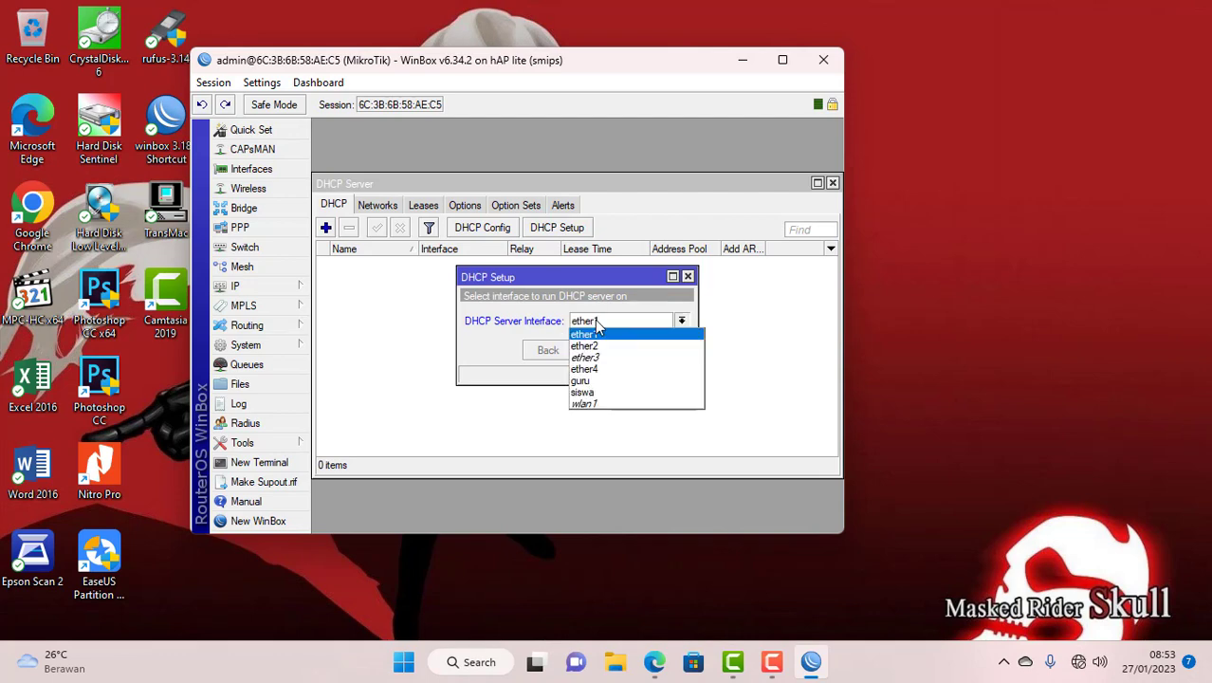
left_click(609, 392)
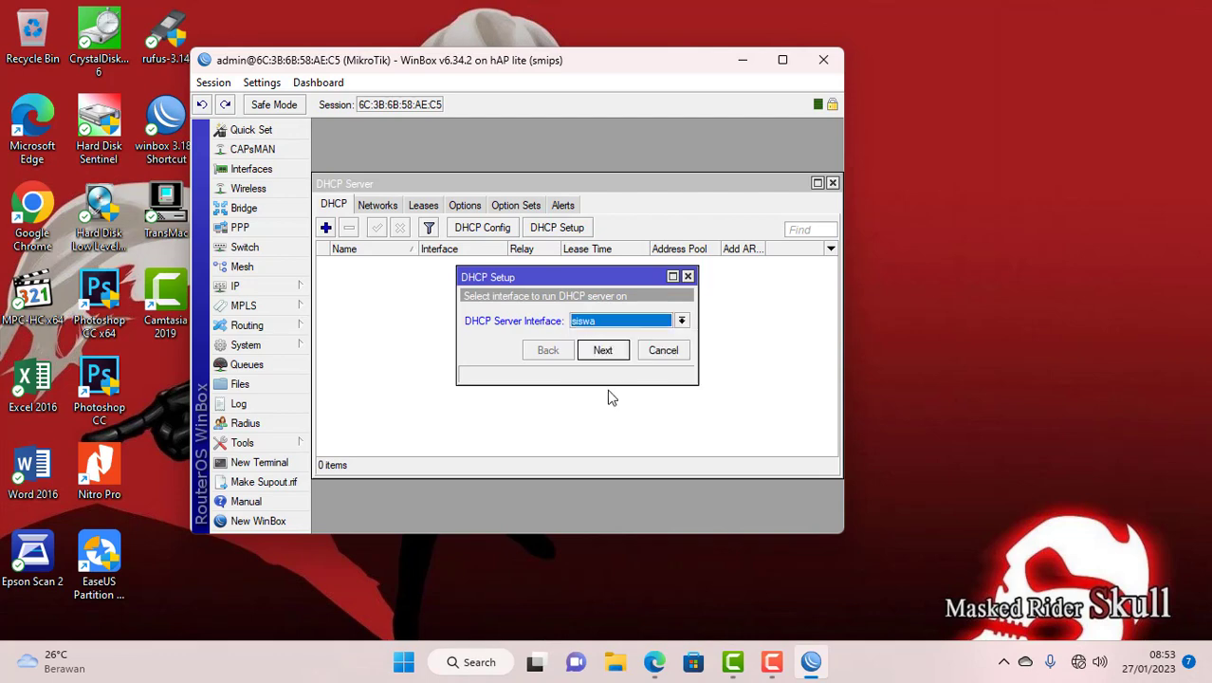
left_click(603, 349)
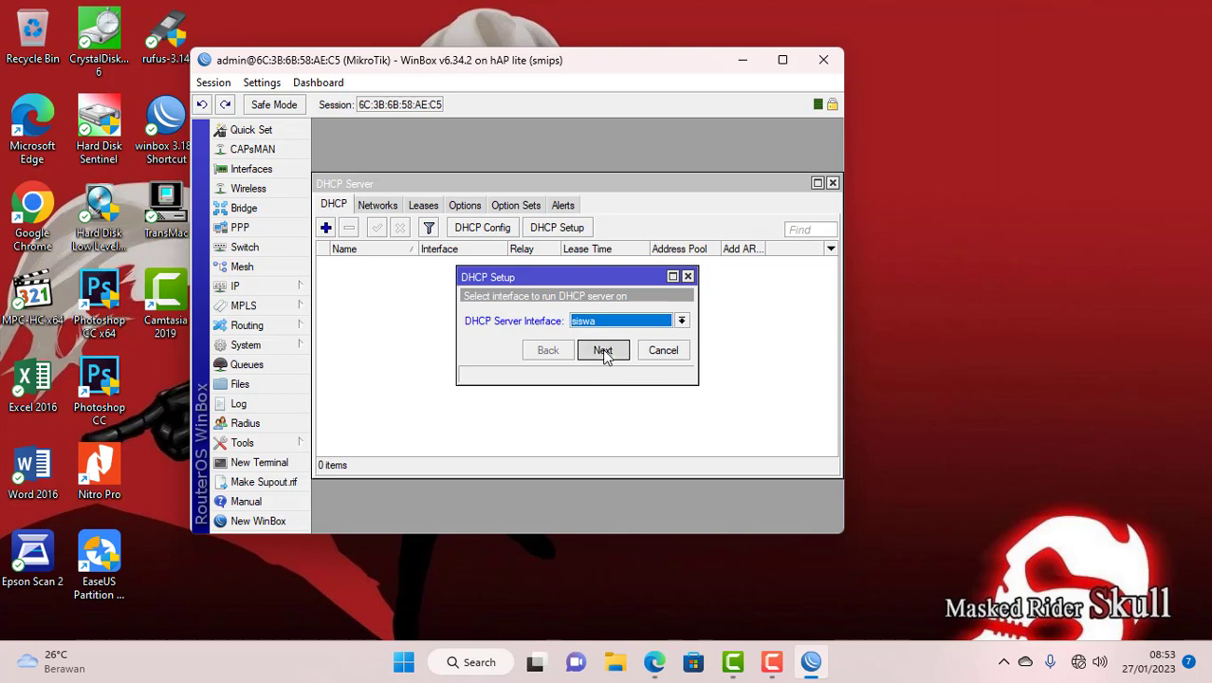
left_click(603, 350)
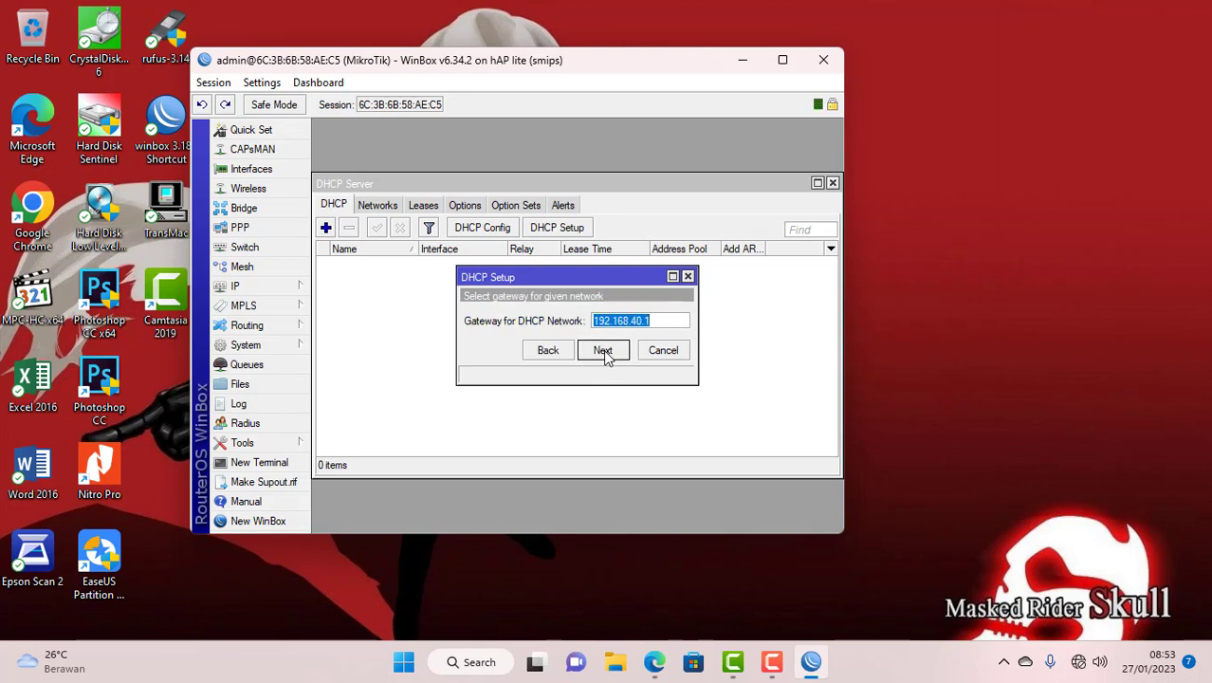
left_click(603, 349)
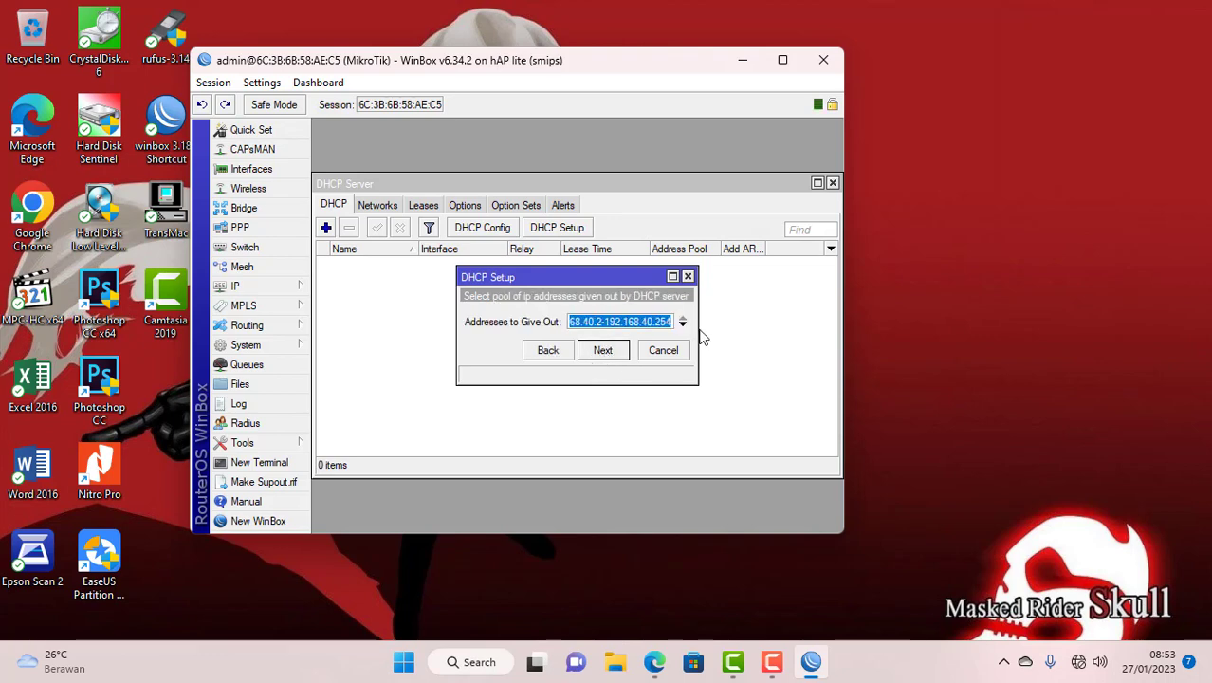
- Make the address pool start at 192.168.40.10, keep default DNS and lease time, and finish
left_click_drag(699, 326, 832, 326)
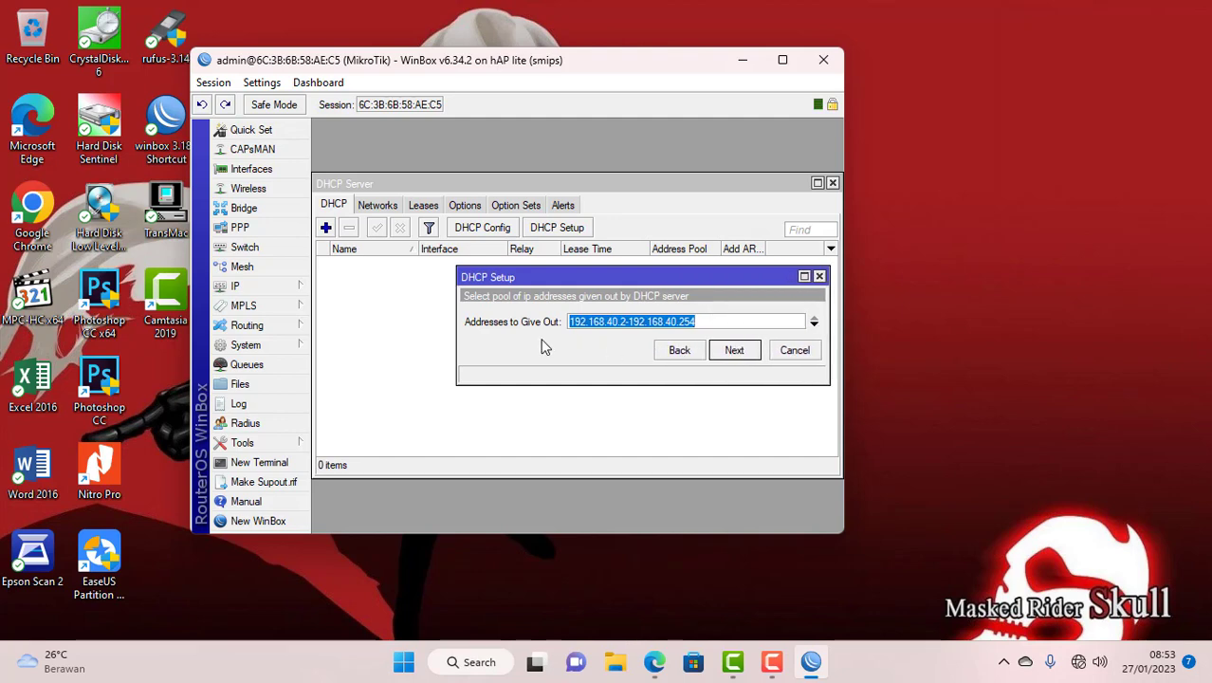
left_click(625, 323)
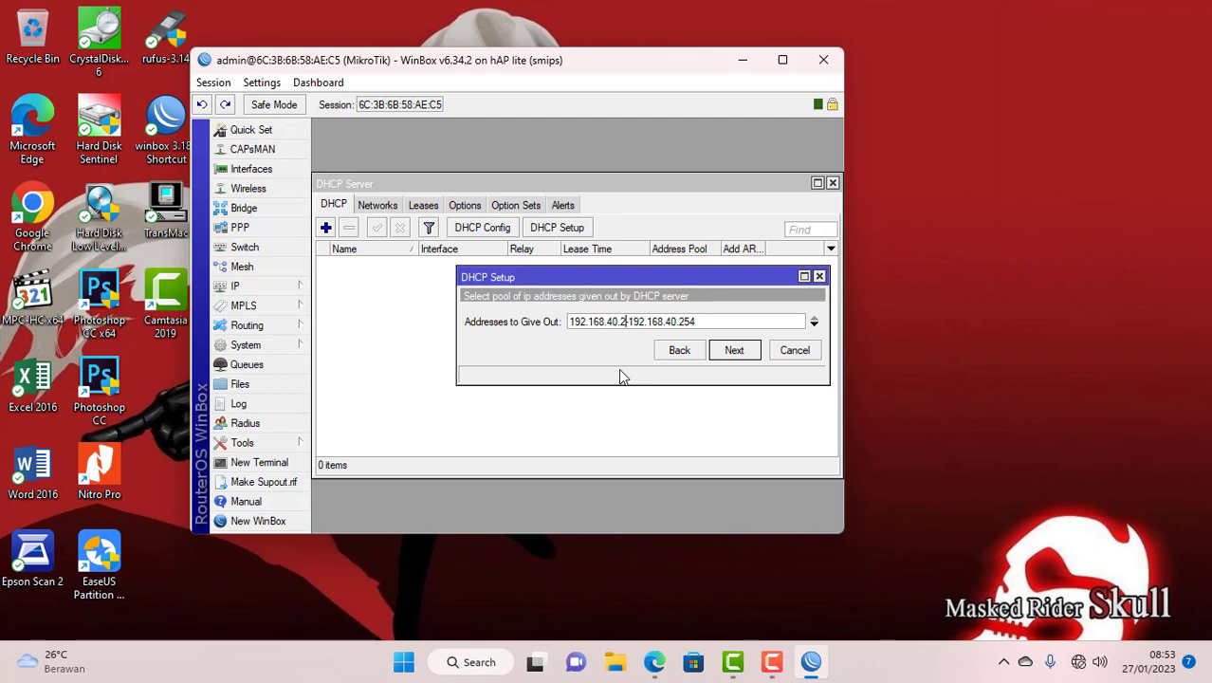
key("BackSpace")
type("10")
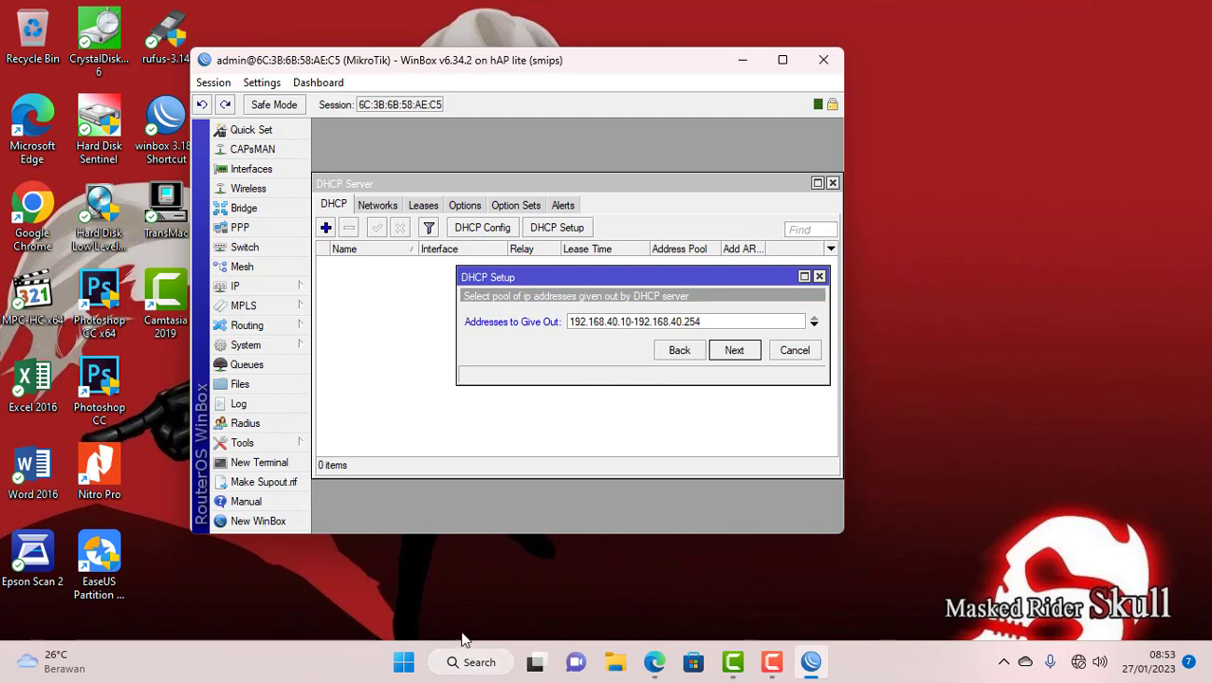
left_click(732, 353)
left_click(733, 372)
left_click(737, 371)
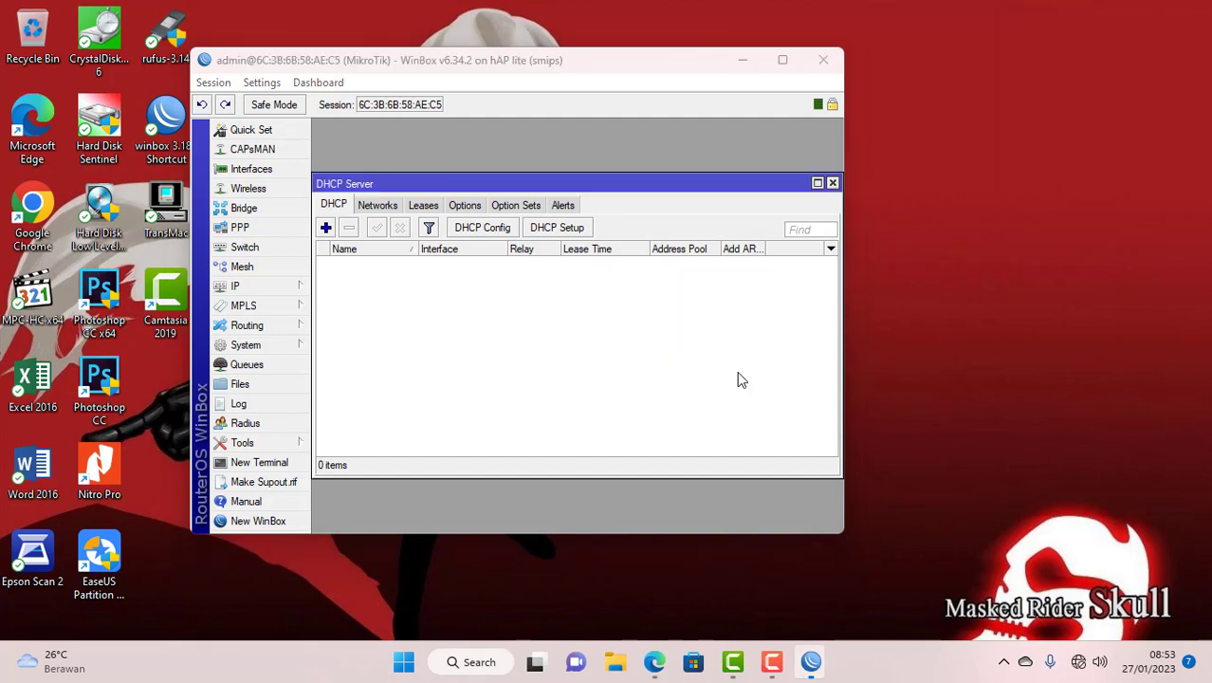
left_click(564, 320)
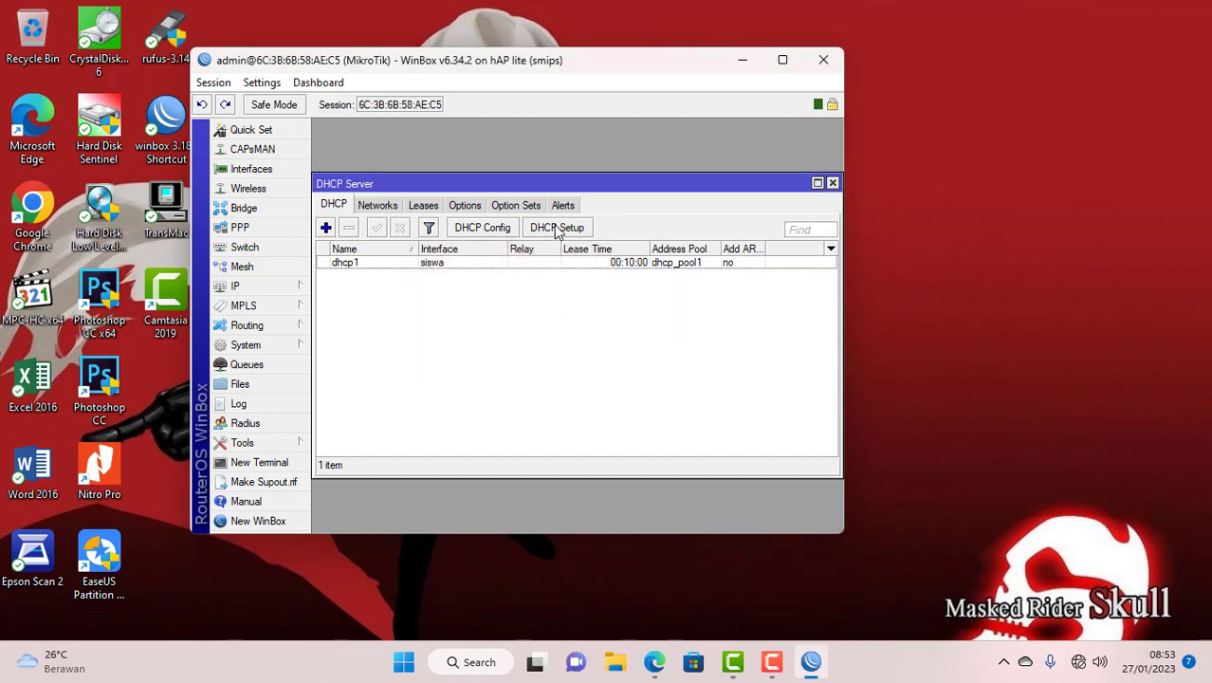
- Start a new DHCP setup on the guru interface, accepting the 192.168.60.0/24 space and gateway
left_click(557, 228)
left_click(589, 322)
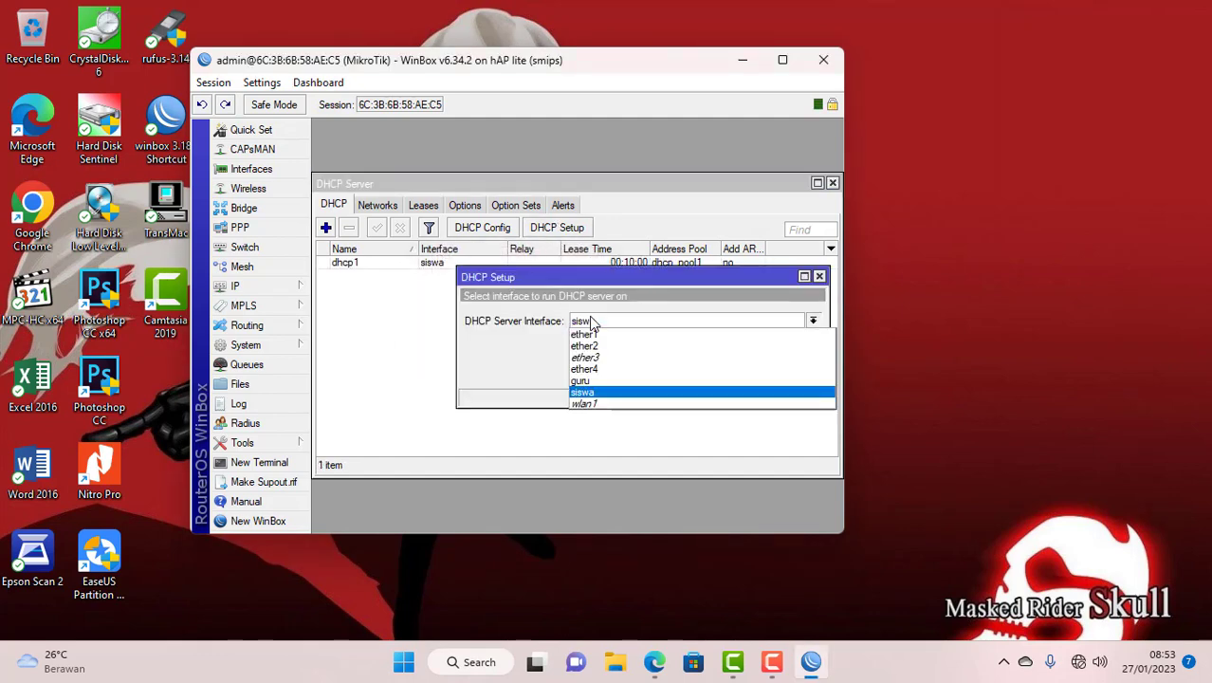
left_click(586, 383)
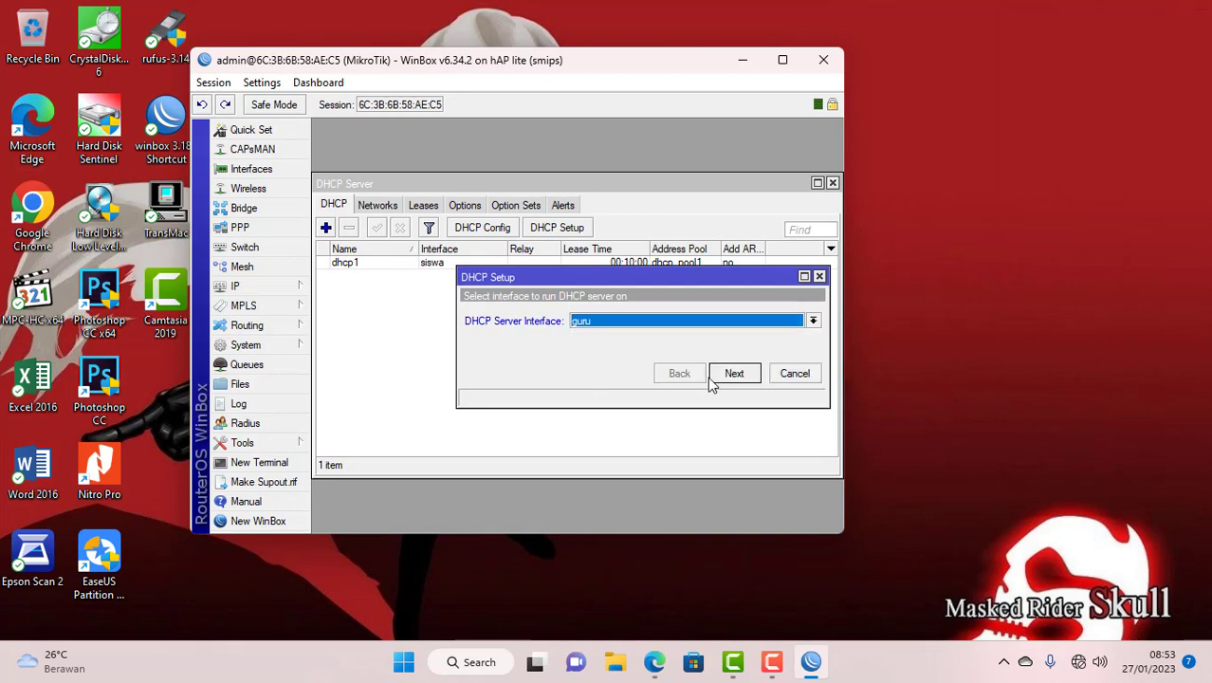
left_click(733, 375)
left_click(733, 375)
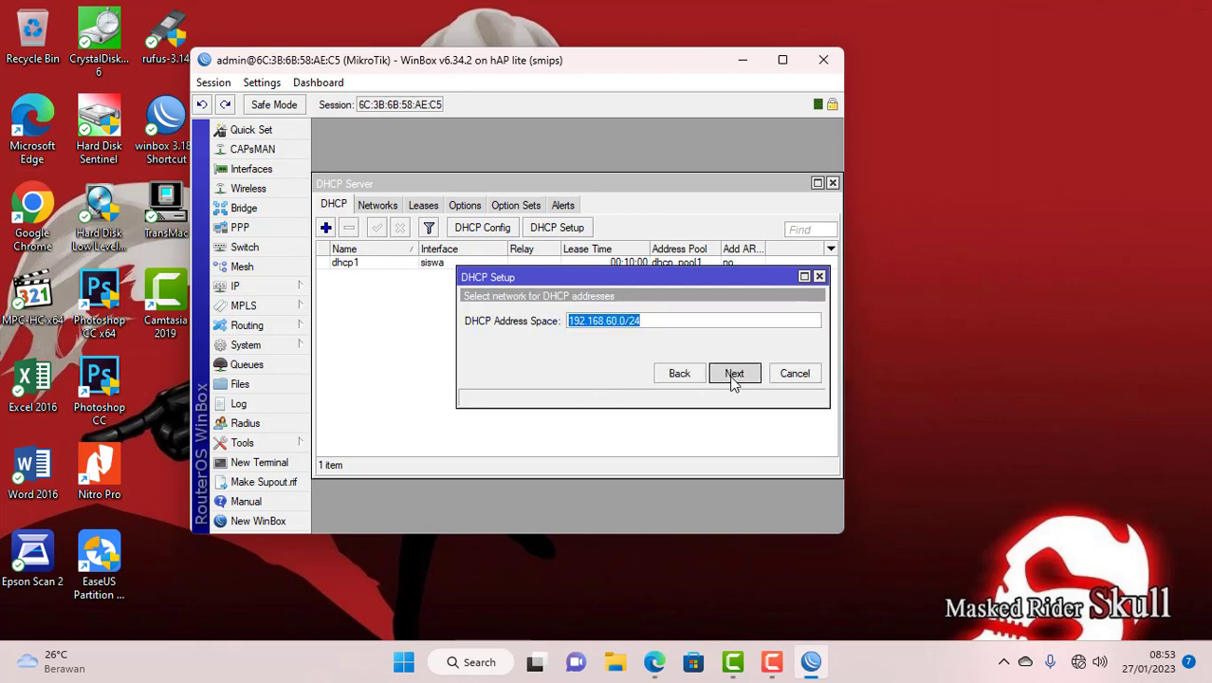
left_click(733, 375)
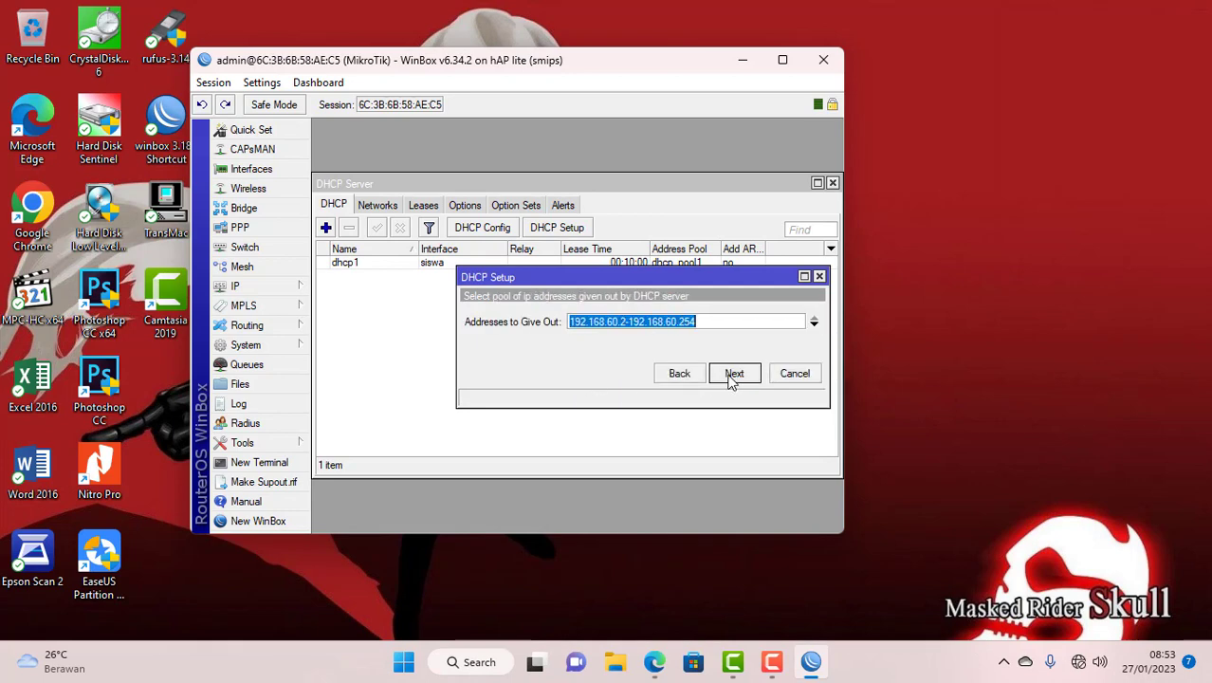
- Start the address pool at 192.168.60.10, accept DNS and lease defaults, finish, and cancel the reopened wizard
left_click(637, 323)
key("BackSpace")
type("10")
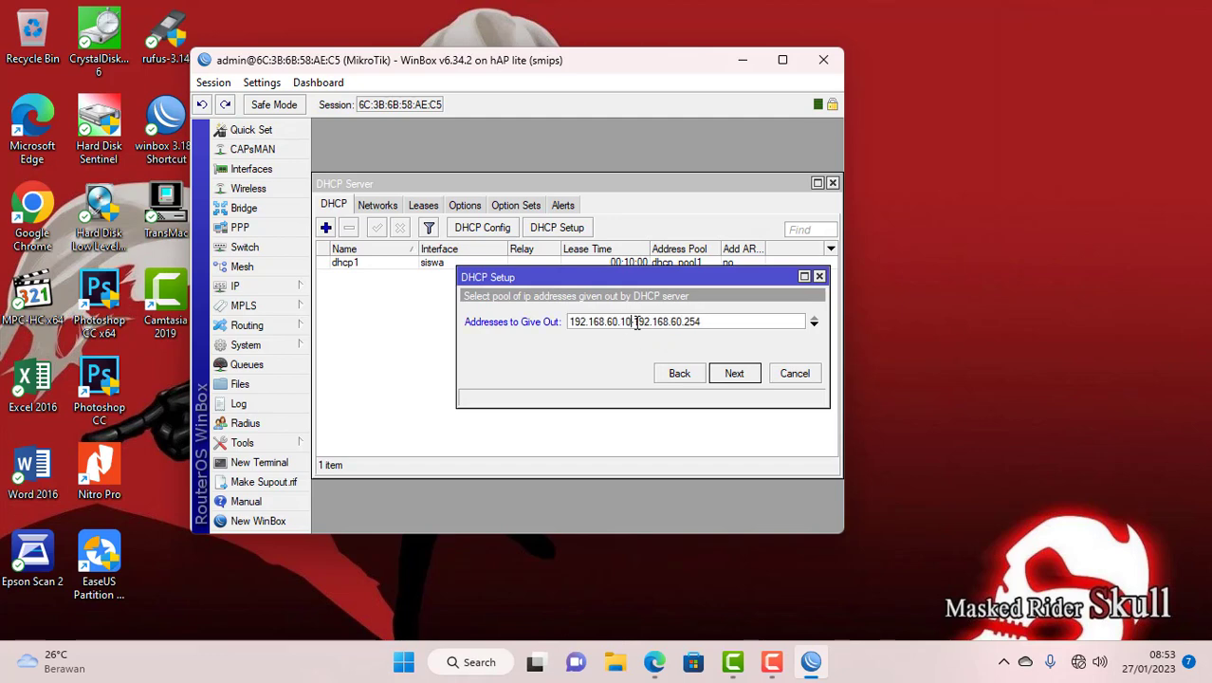
left_click(707, 322)
key("BackSpace")
left_click(732, 374)
left_click(734, 375)
left_click(734, 375)
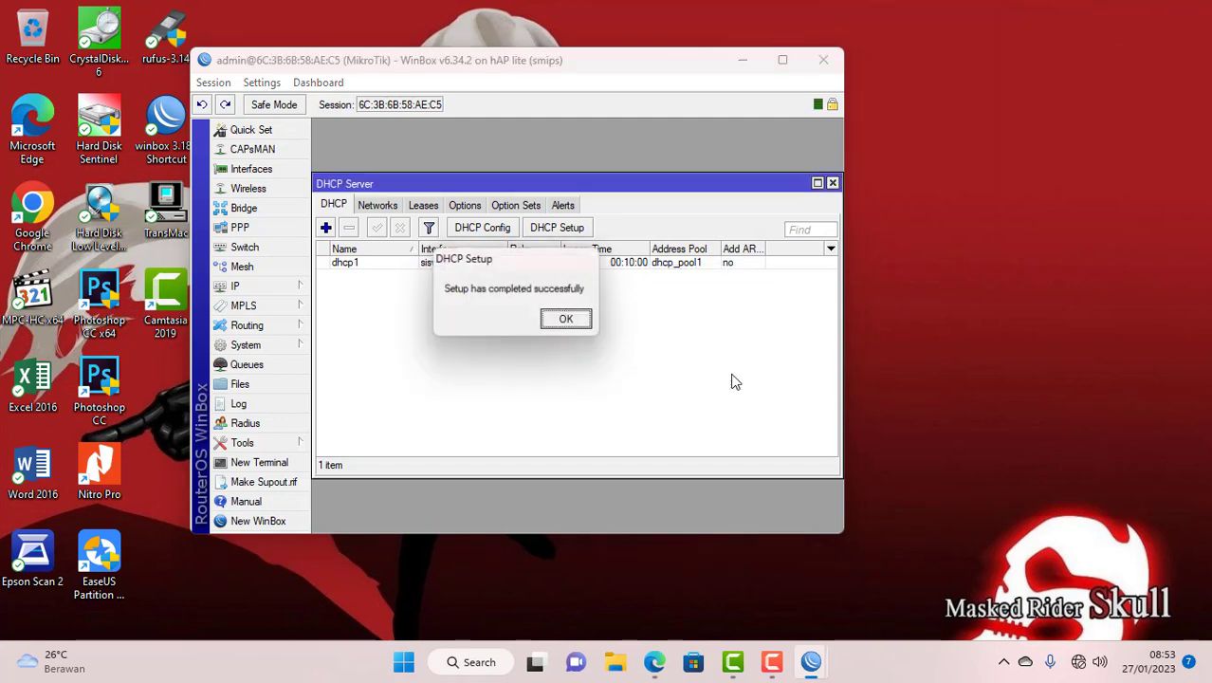
left_click(567, 321)
left_click(552, 229)
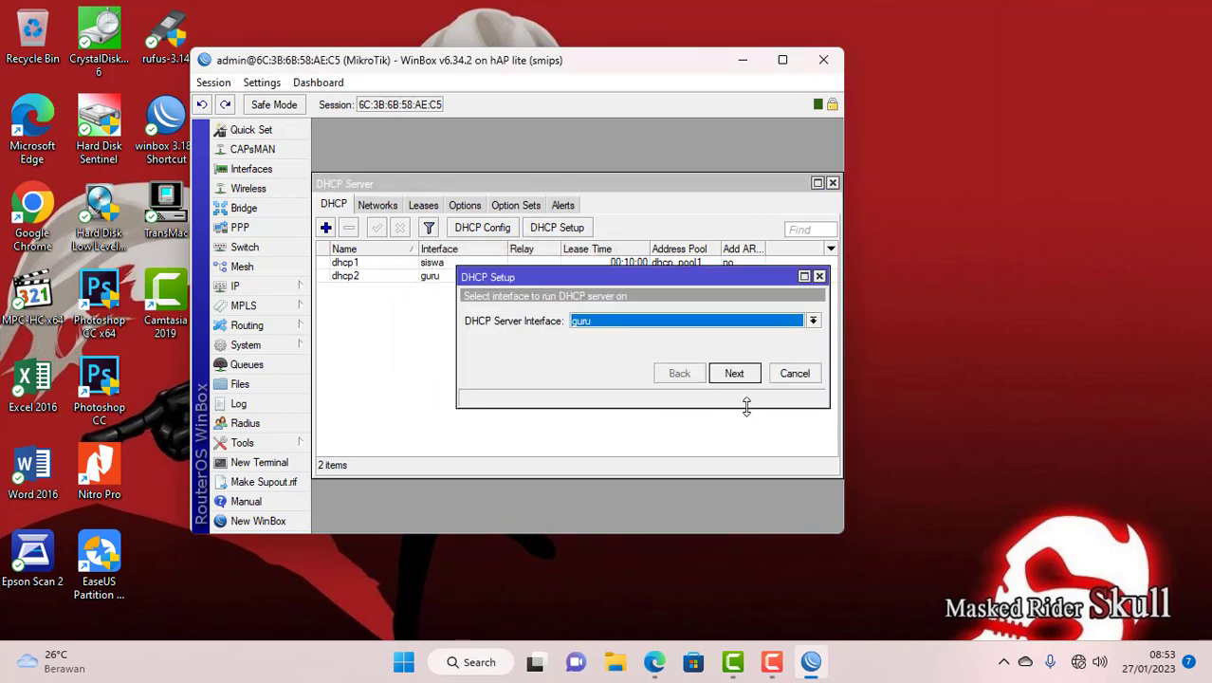
left_click(797, 374)
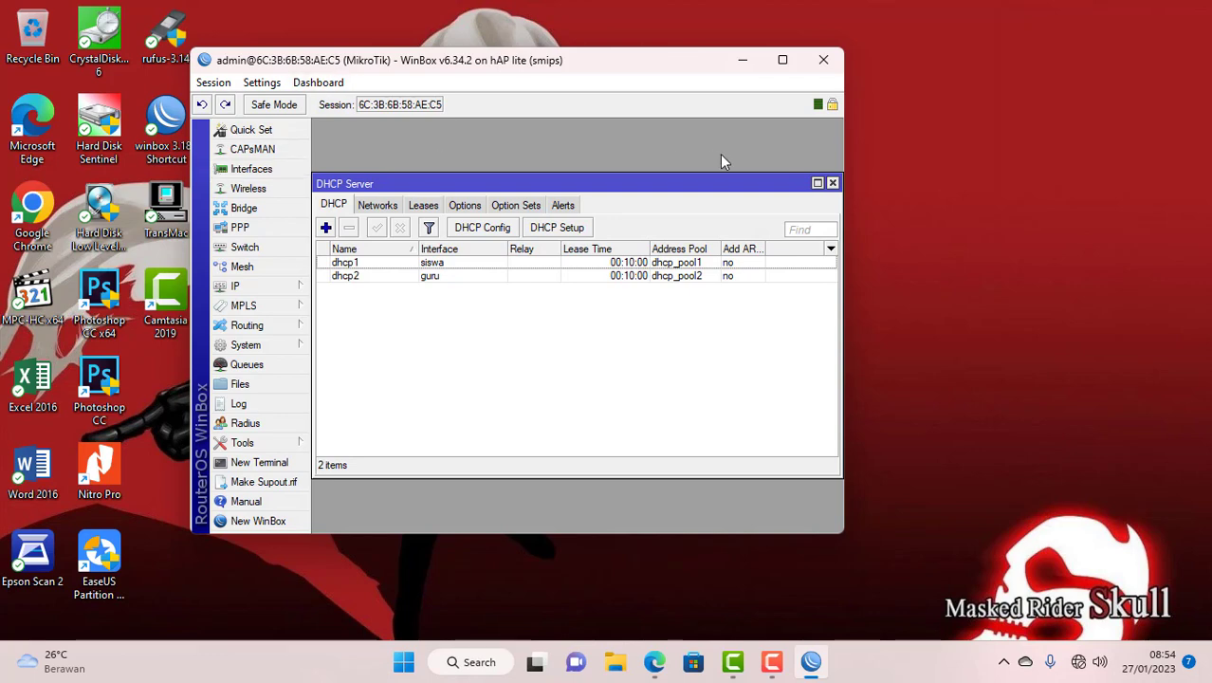
- Close the DHCP list and add a srcnat NAT rule out ether1 with masquerade action
left_click(831, 183)
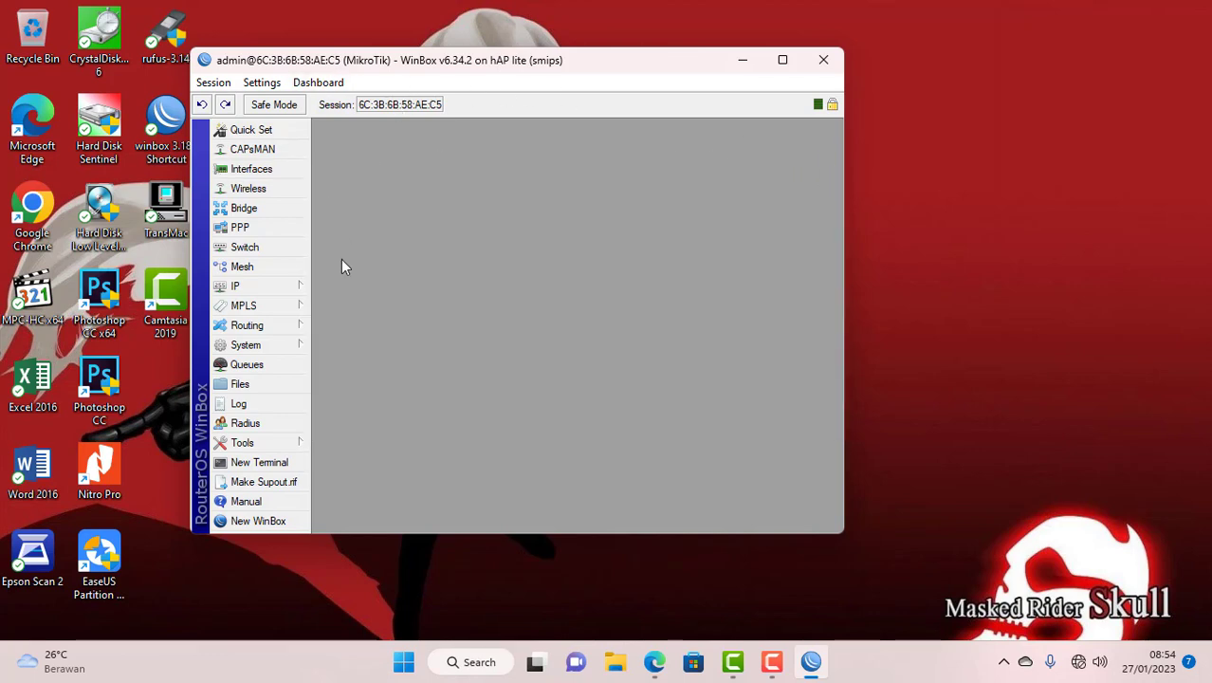
left_click(249, 289)
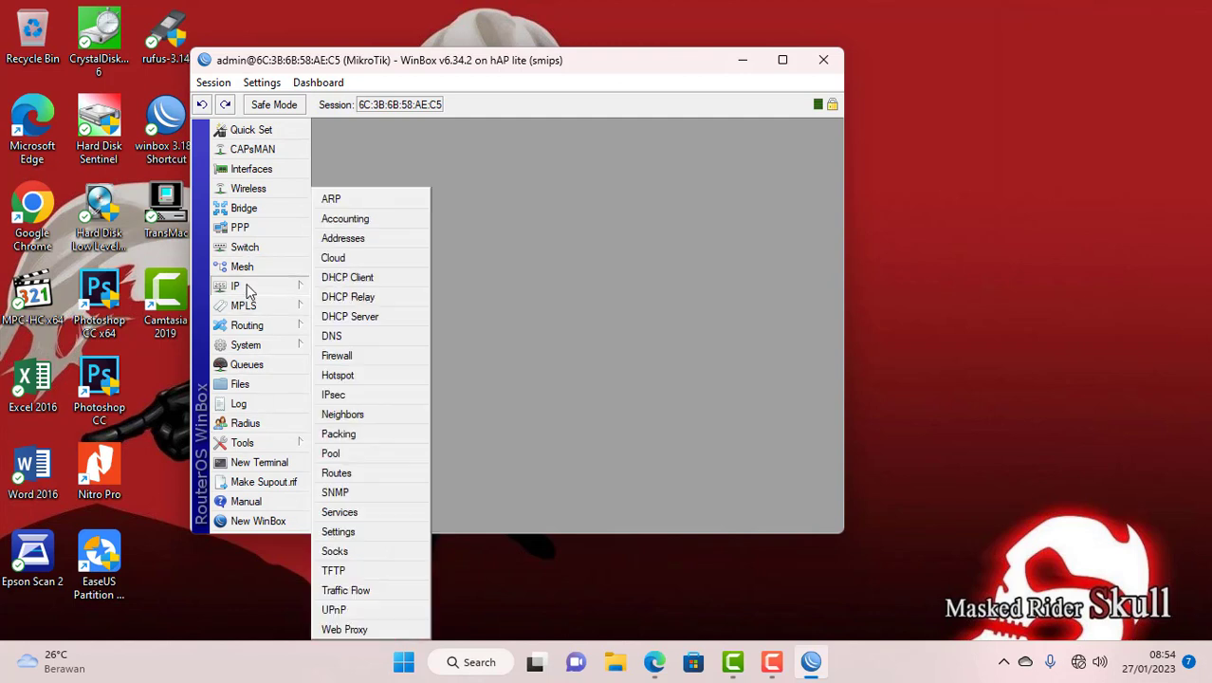
left_click(336, 361)
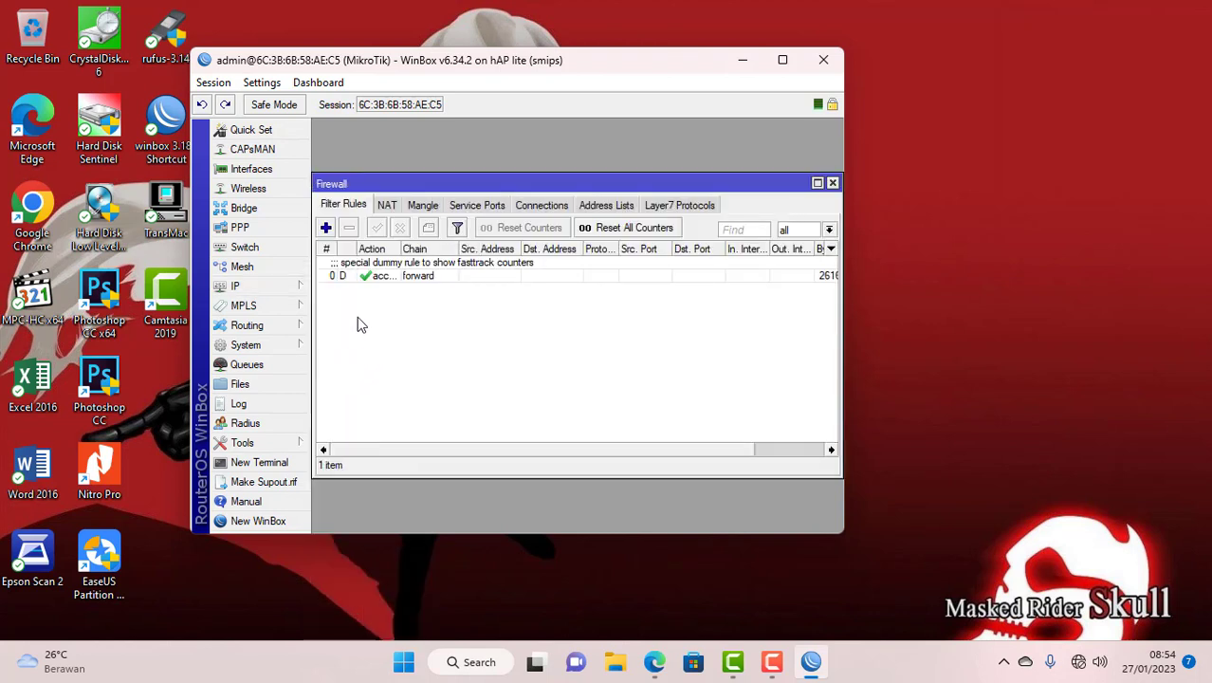
left_click(386, 207)
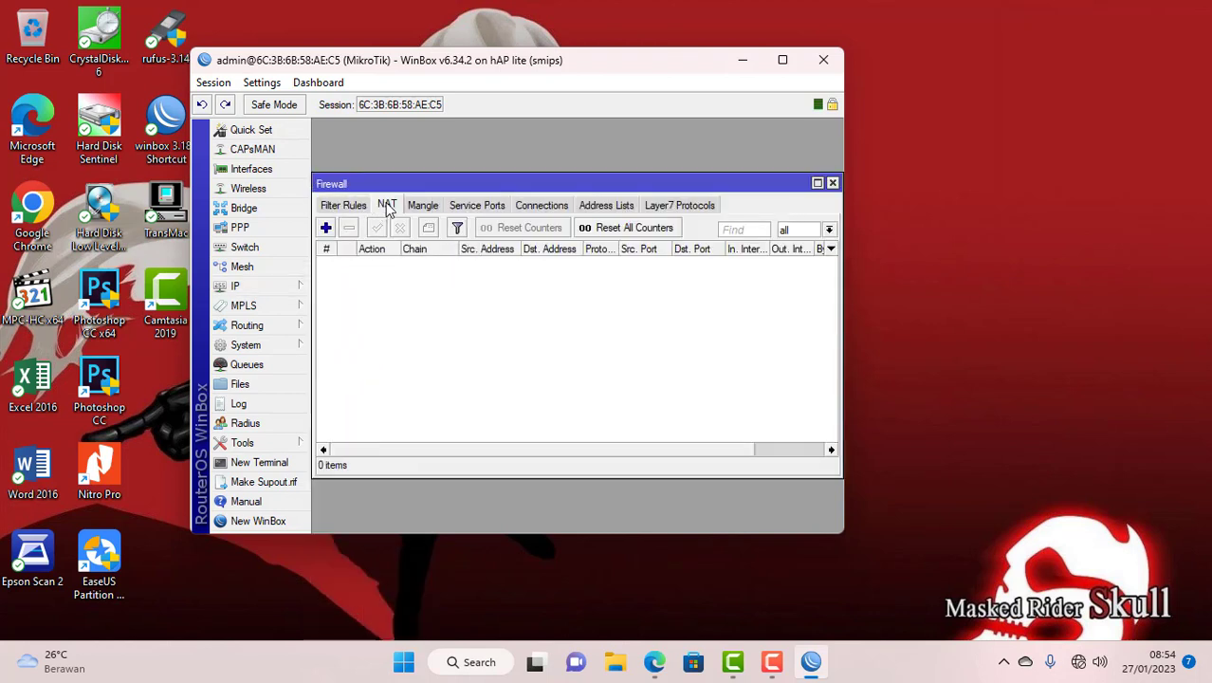
left_click(325, 229)
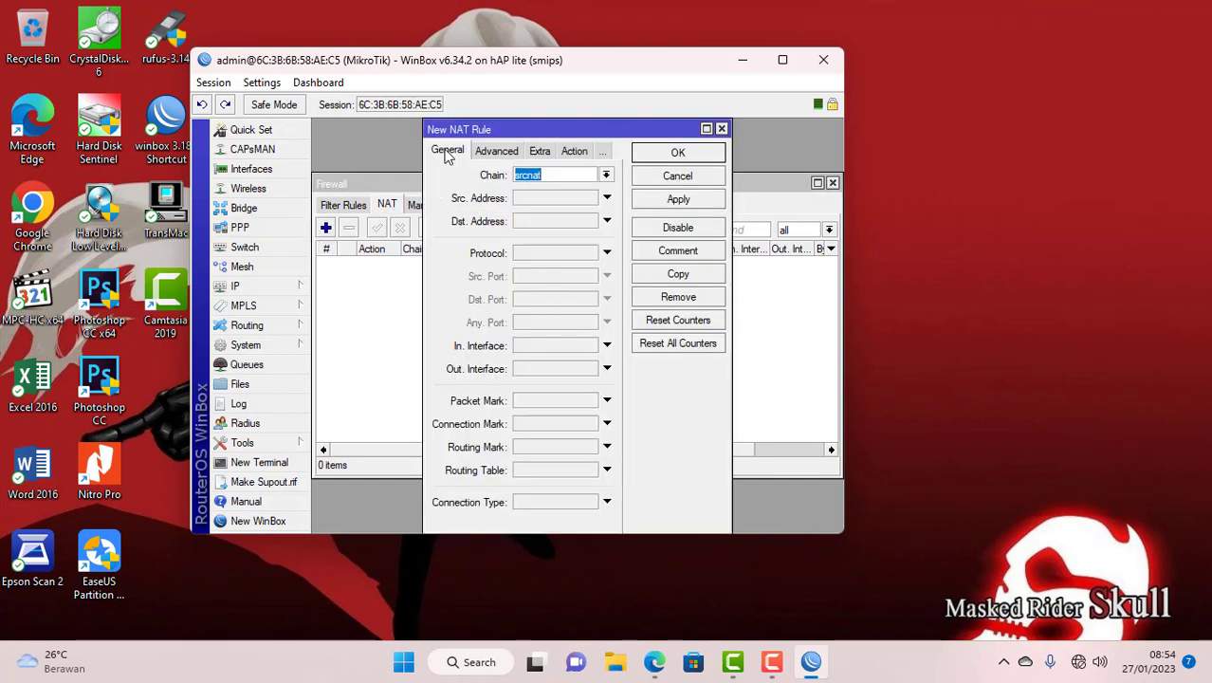
left_click(552, 173)
left_click(519, 375)
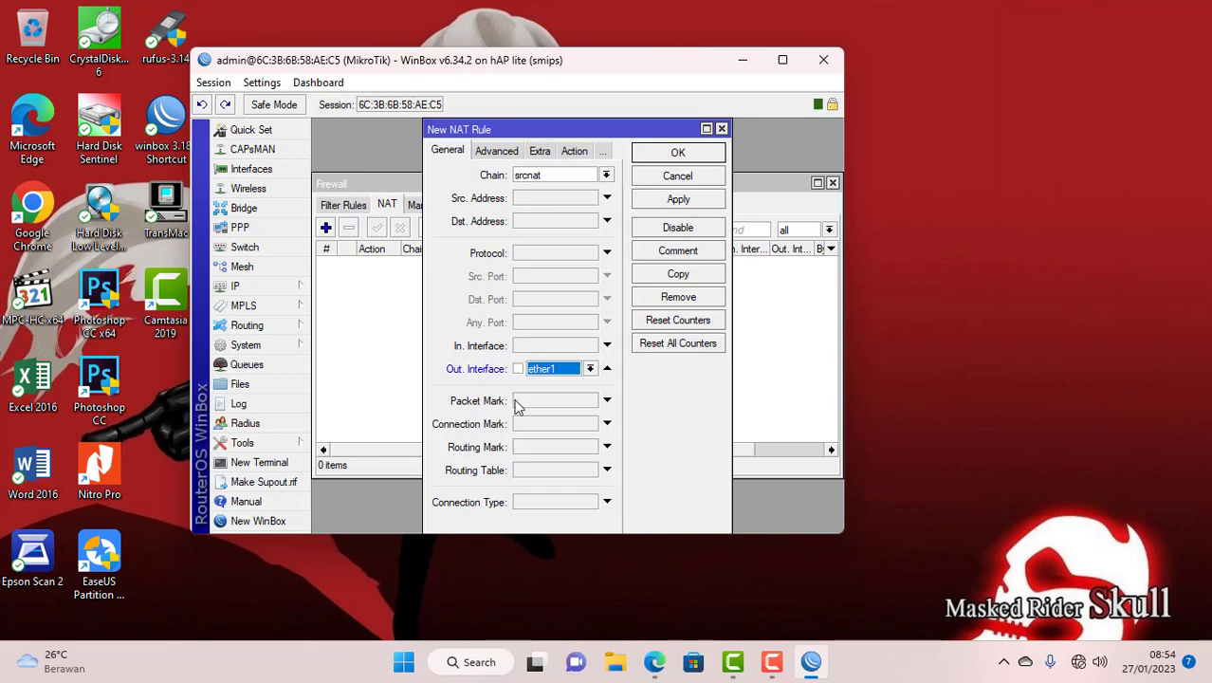
left_click(574, 152)
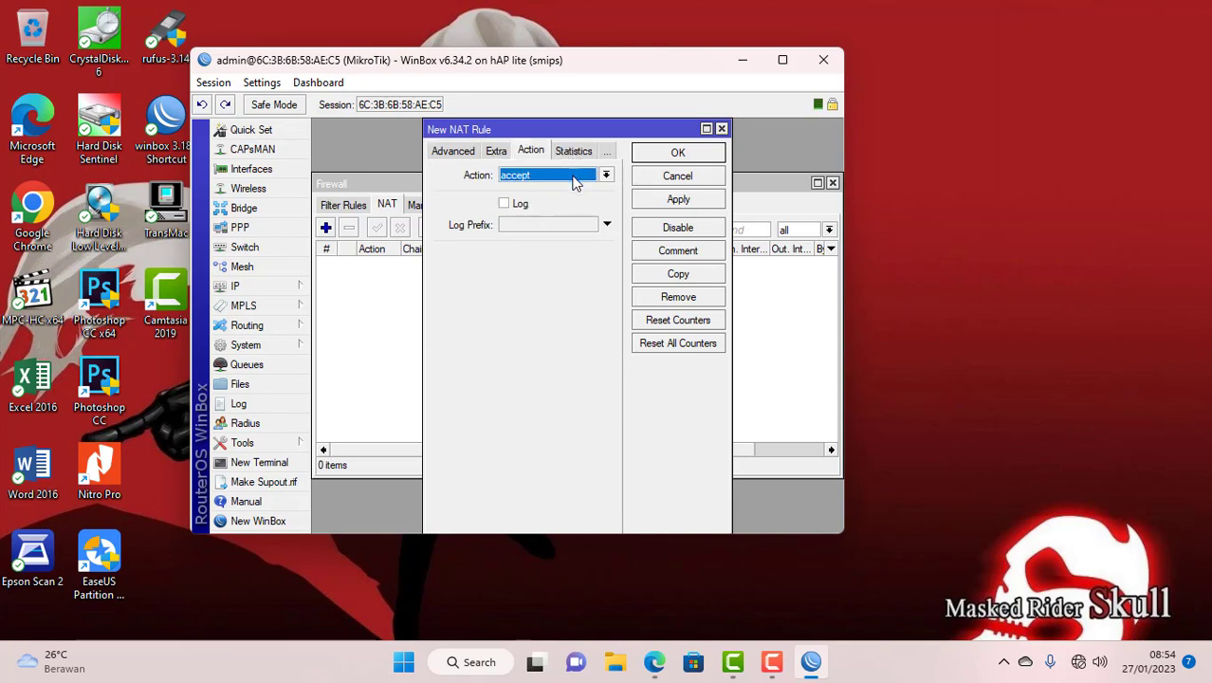
left_click(574, 181)
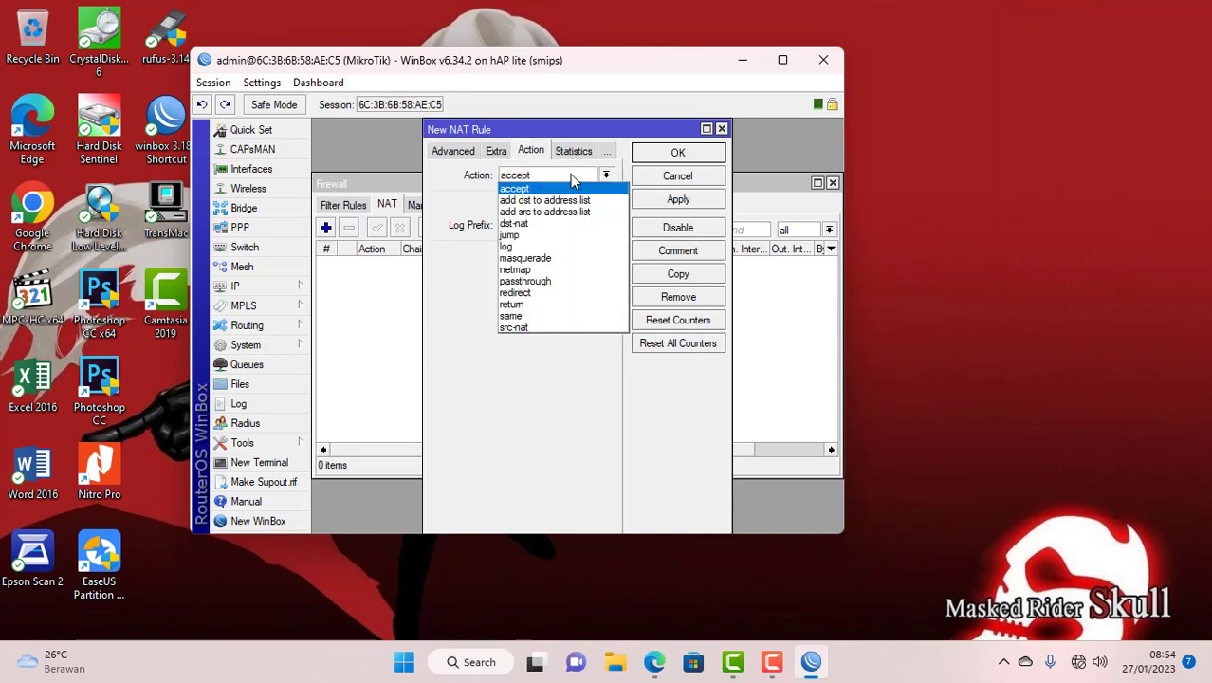
left_click(559, 261)
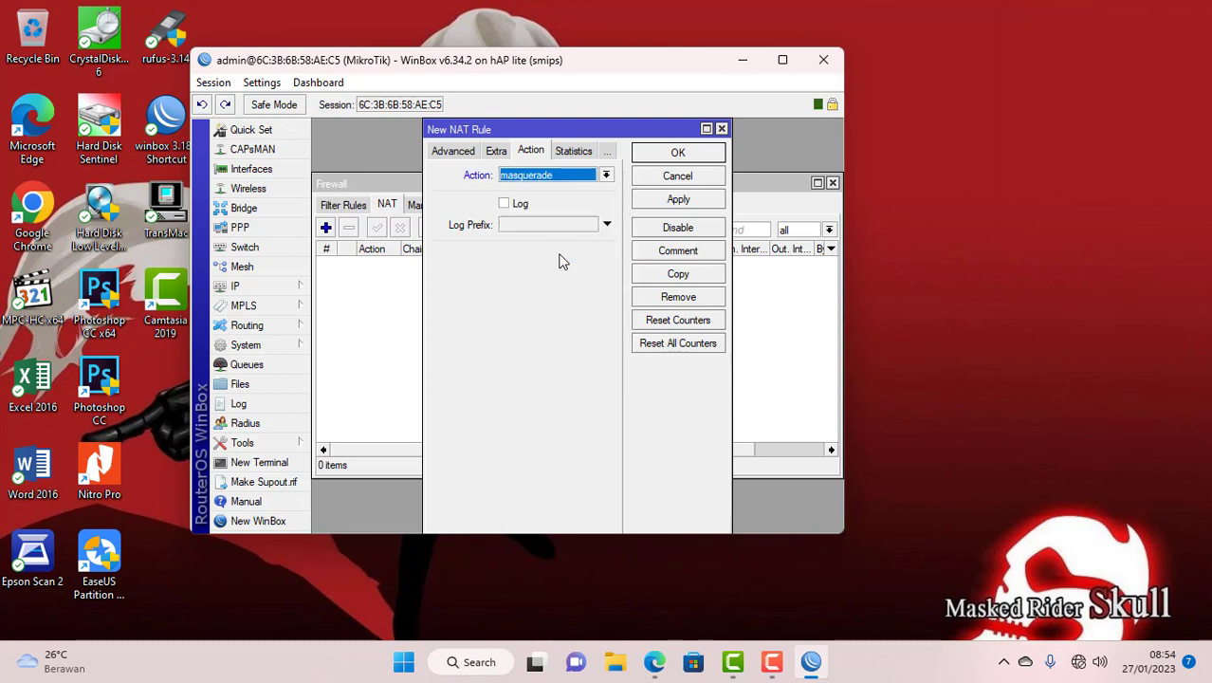
left_click(661, 158)
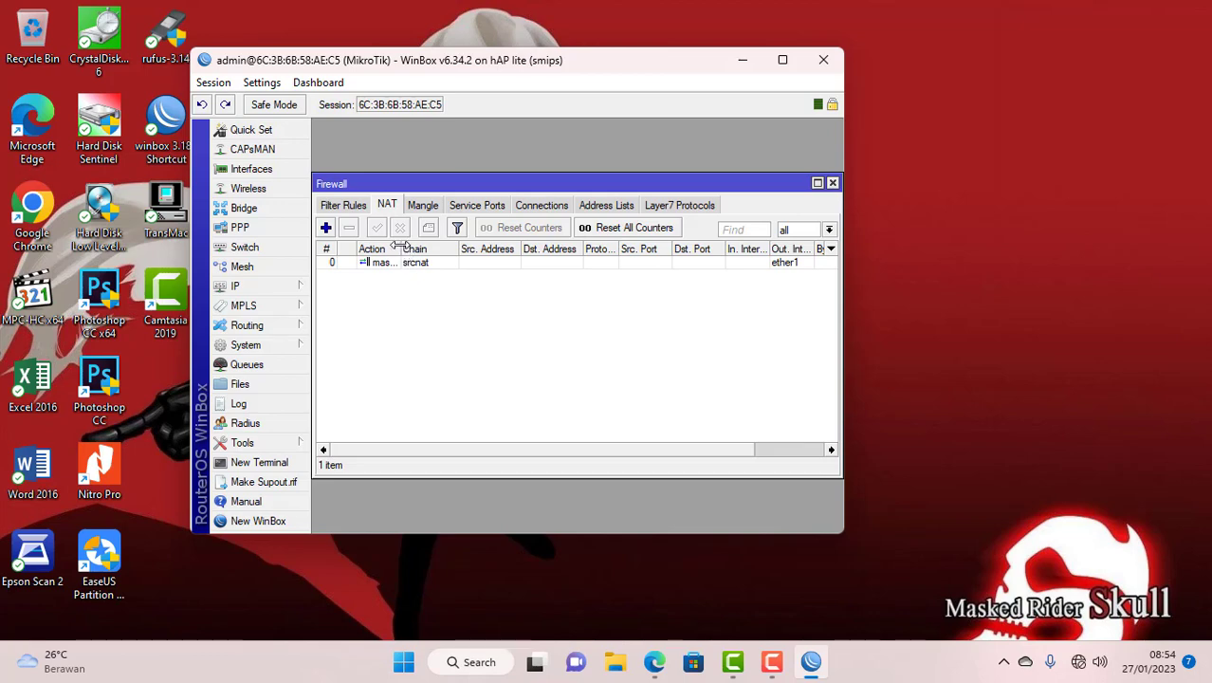
- Widen the Action column and close the Firewall window
left_click_drag(400, 247, 414, 246)
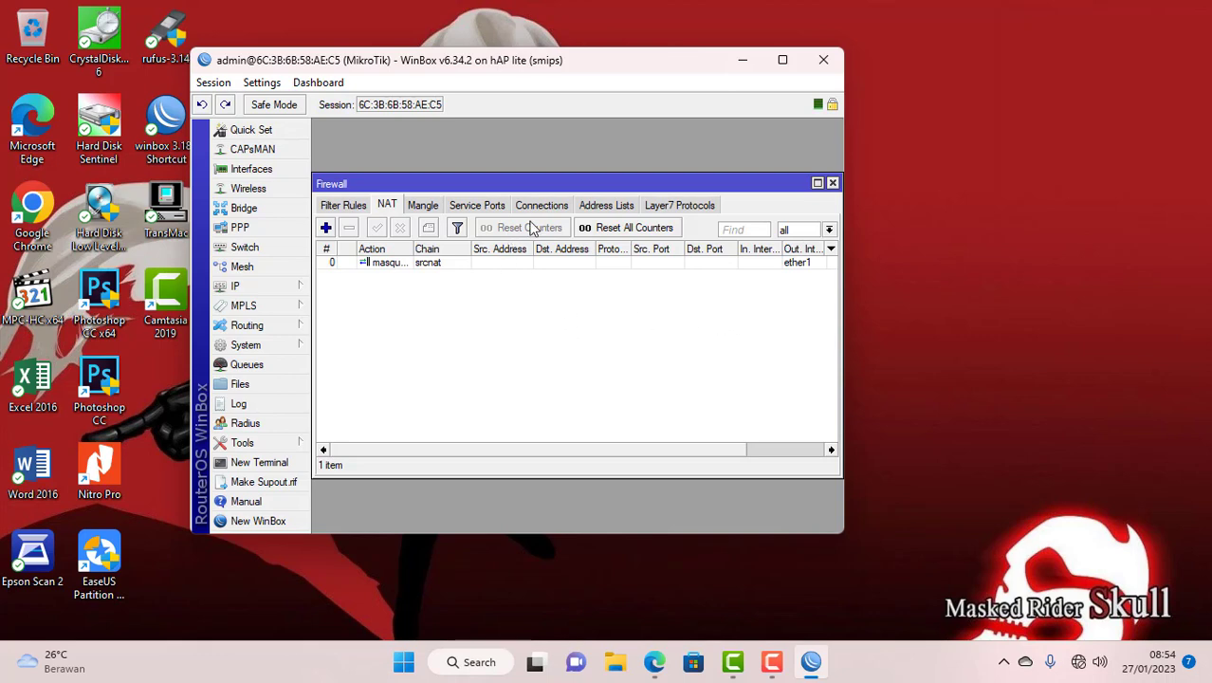
left_click_drag(546, 184, 522, 196)
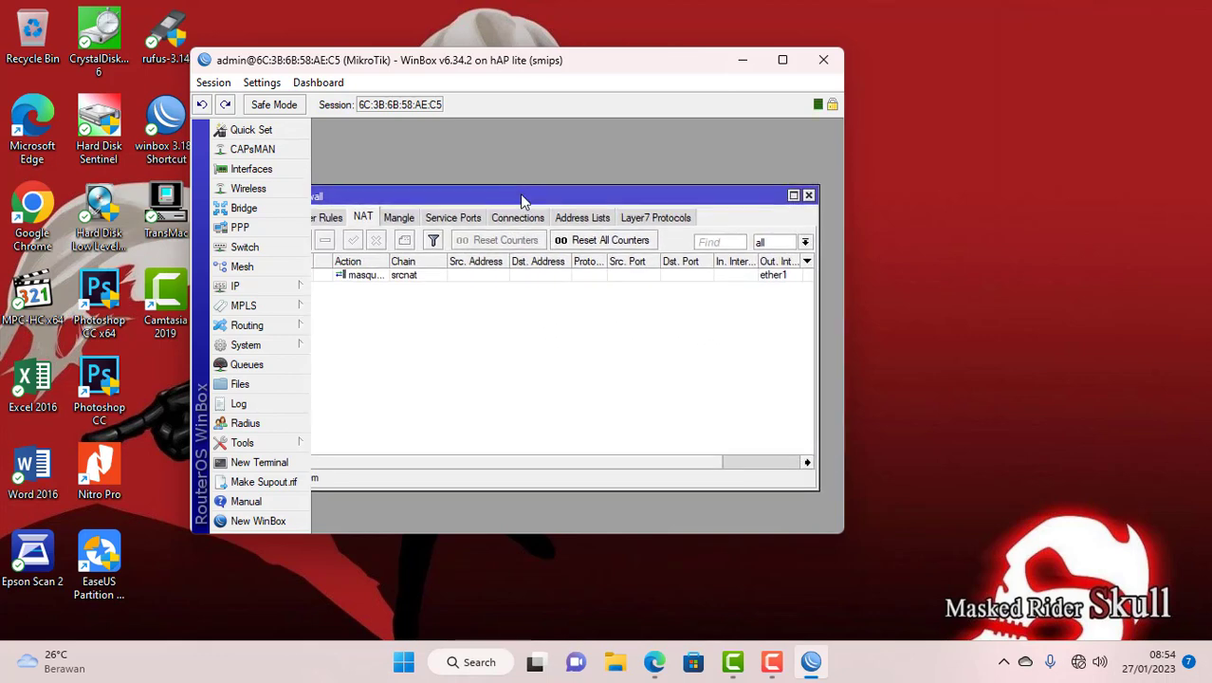
left_click(808, 195)
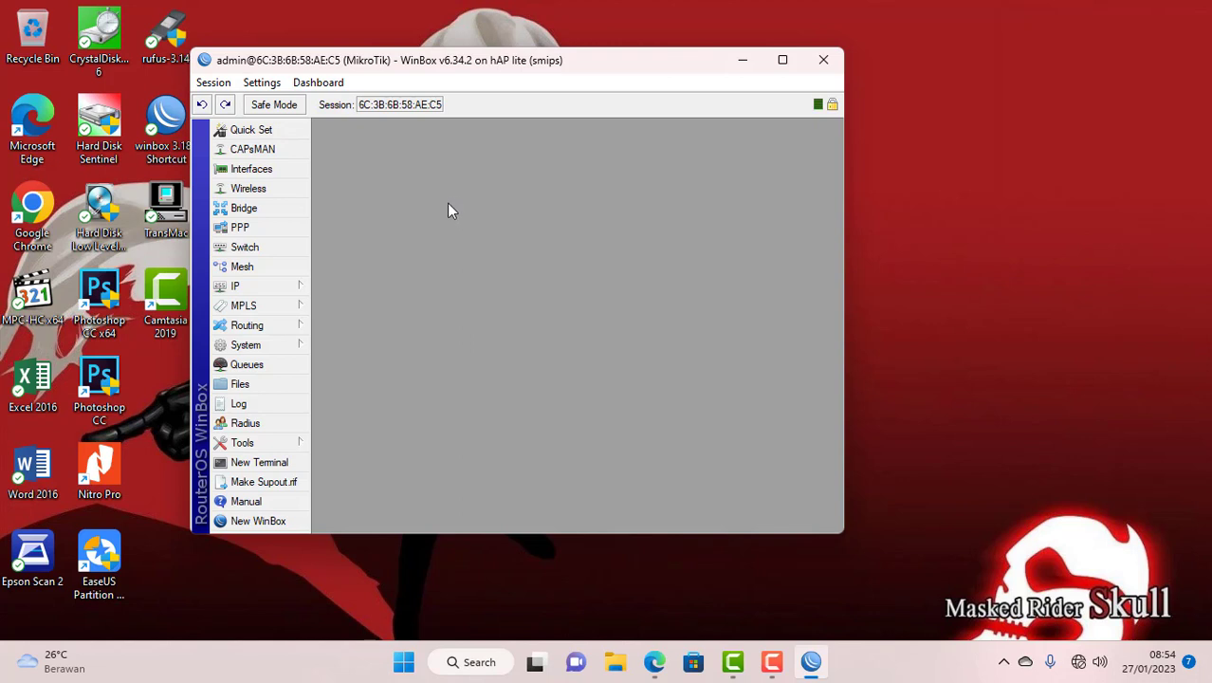
- Start Hotspot Setup on wlan1, accepting local address 192.168.20.1/24
left_click(261, 288)
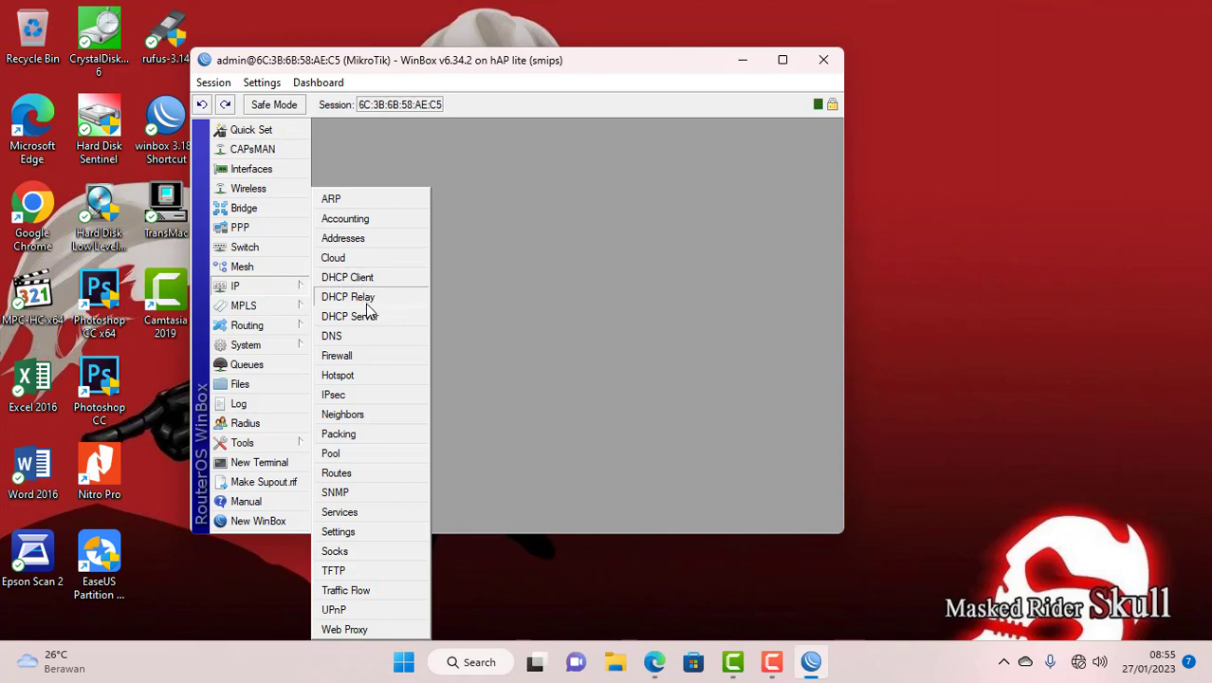
left_click(342, 376)
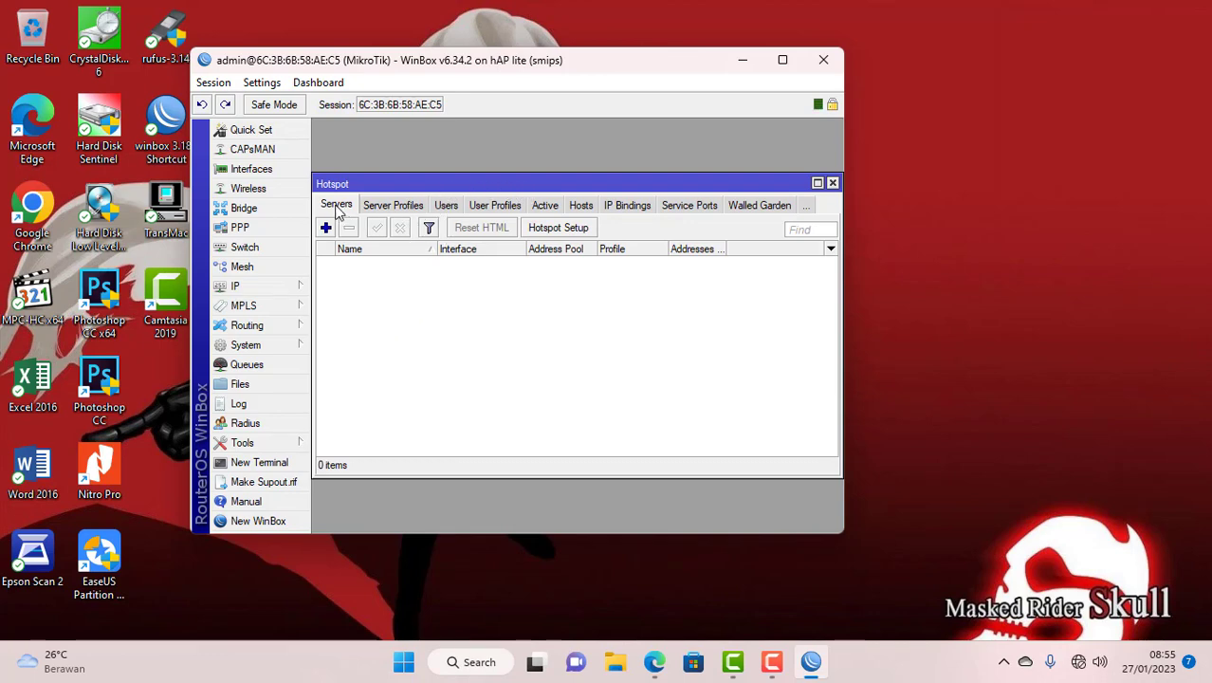
left_click(554, 230)
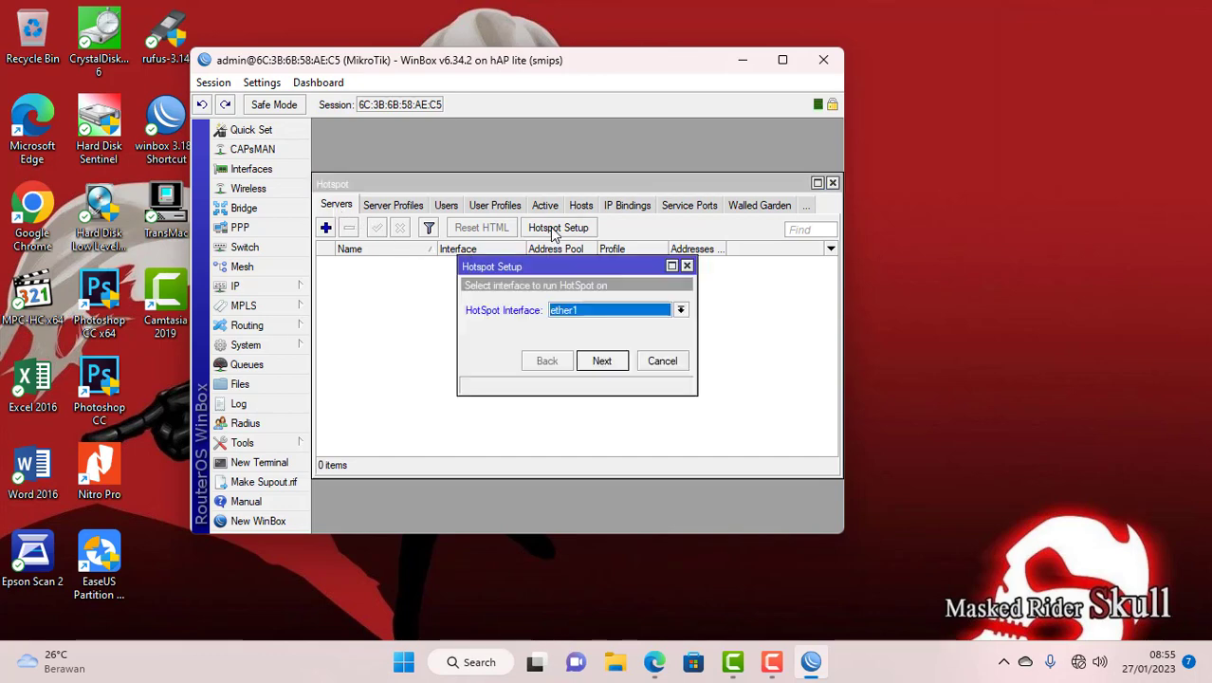
left_click(582, 317)
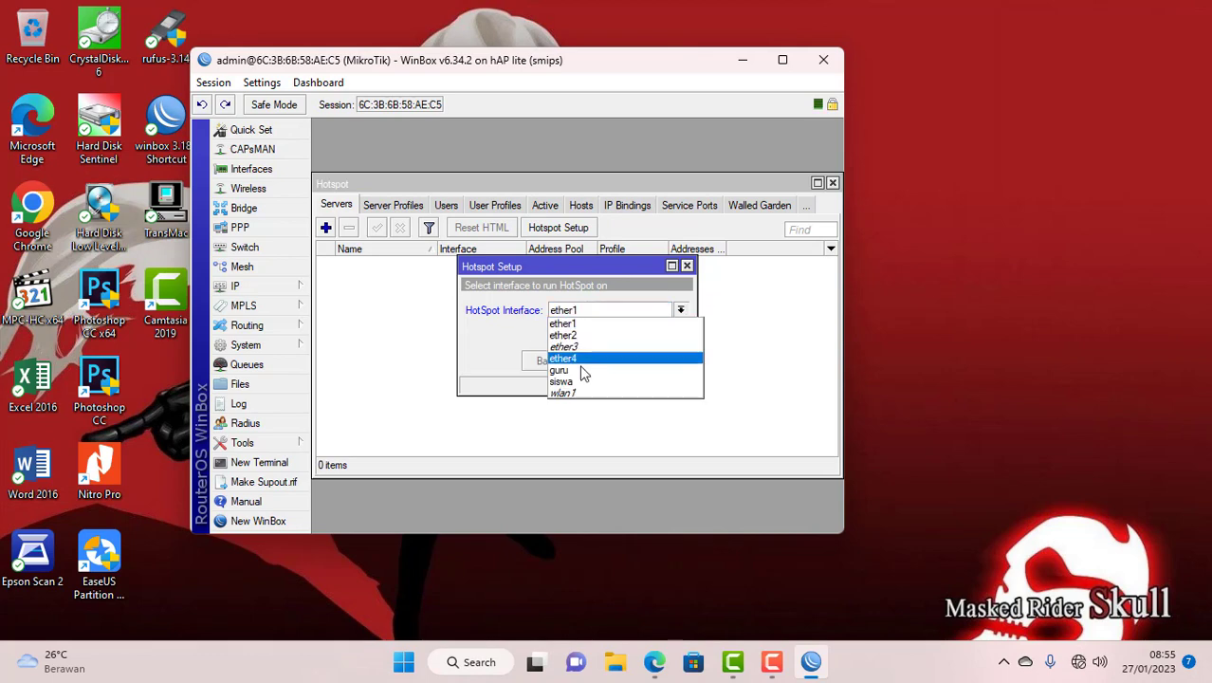
left_click(583, 396)
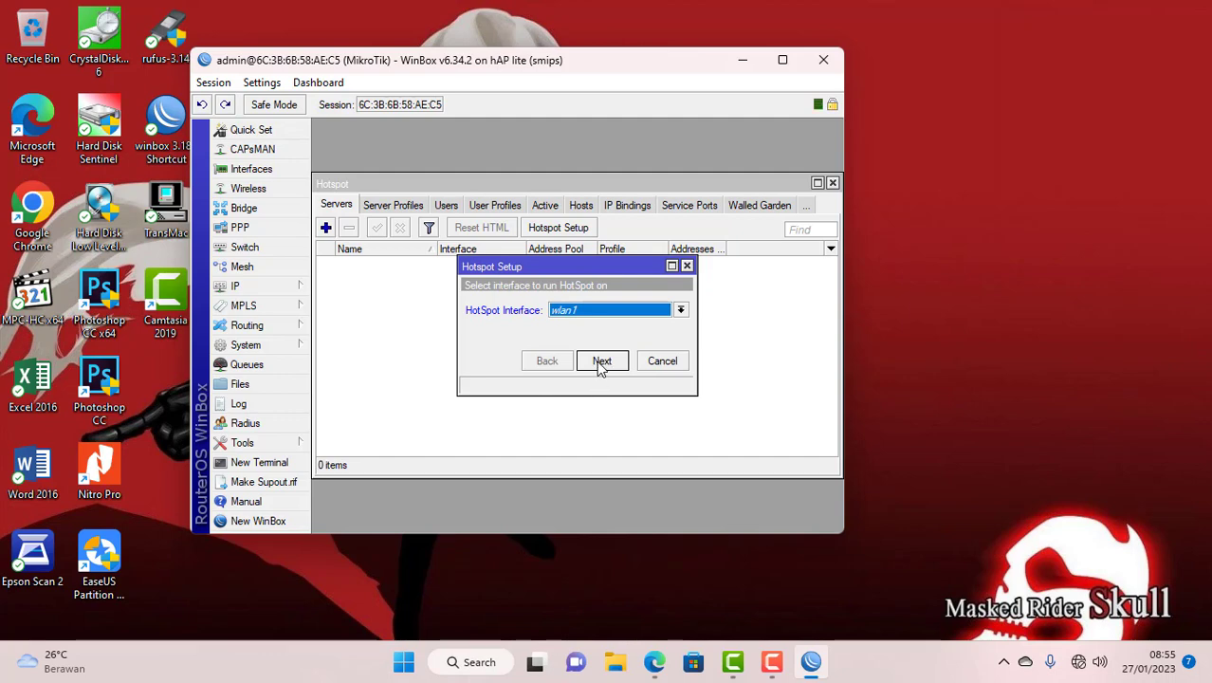
left_click(601, 362)
left_click(601, 362)
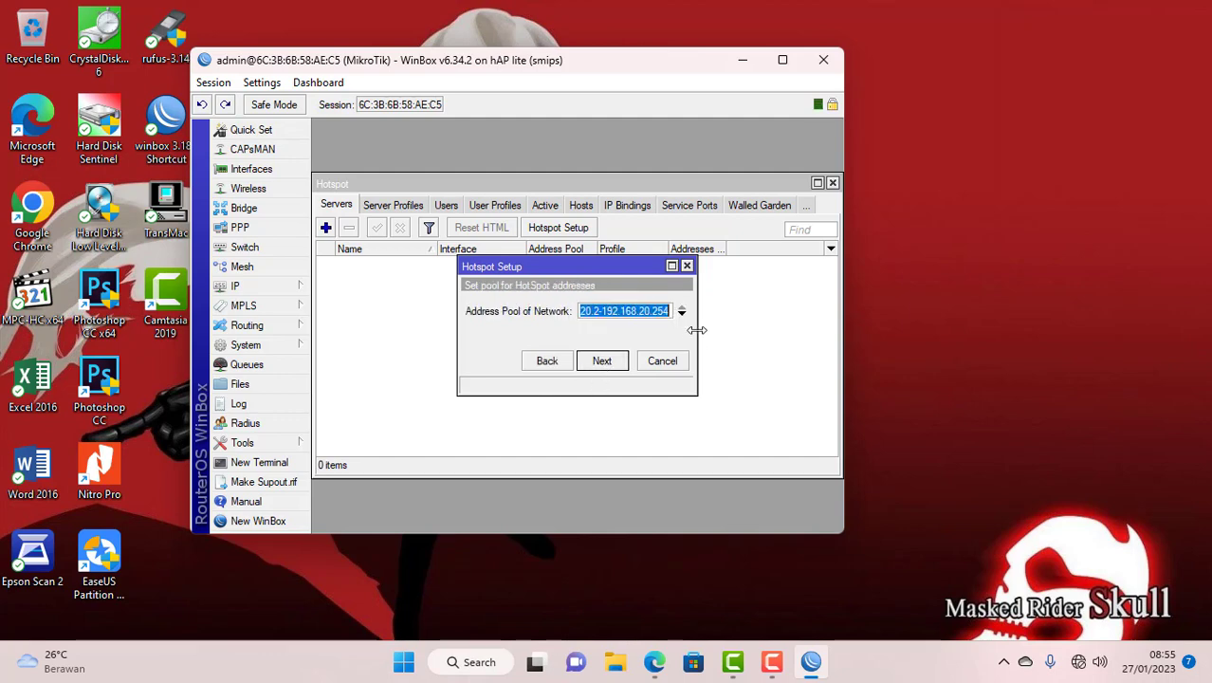
- Change the hotspot address pool to 192.168.20.10-192.168.20.50
left_click_drag(697, 330, 827, 332)
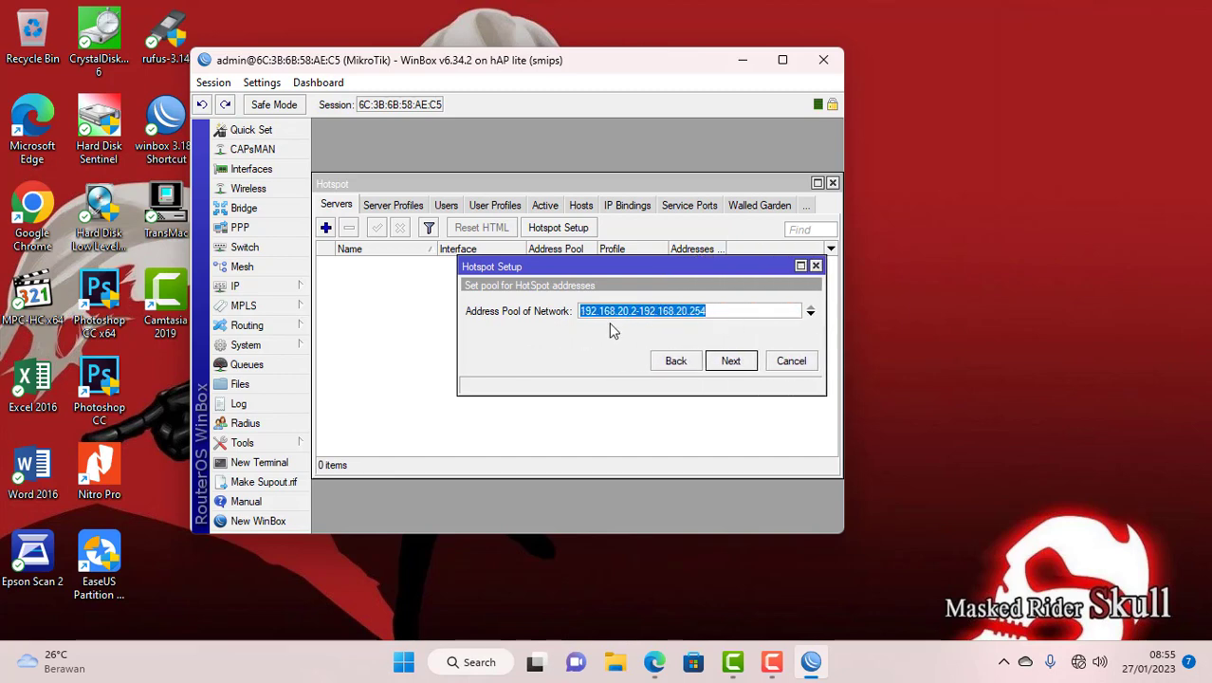
left_click(636, 311)
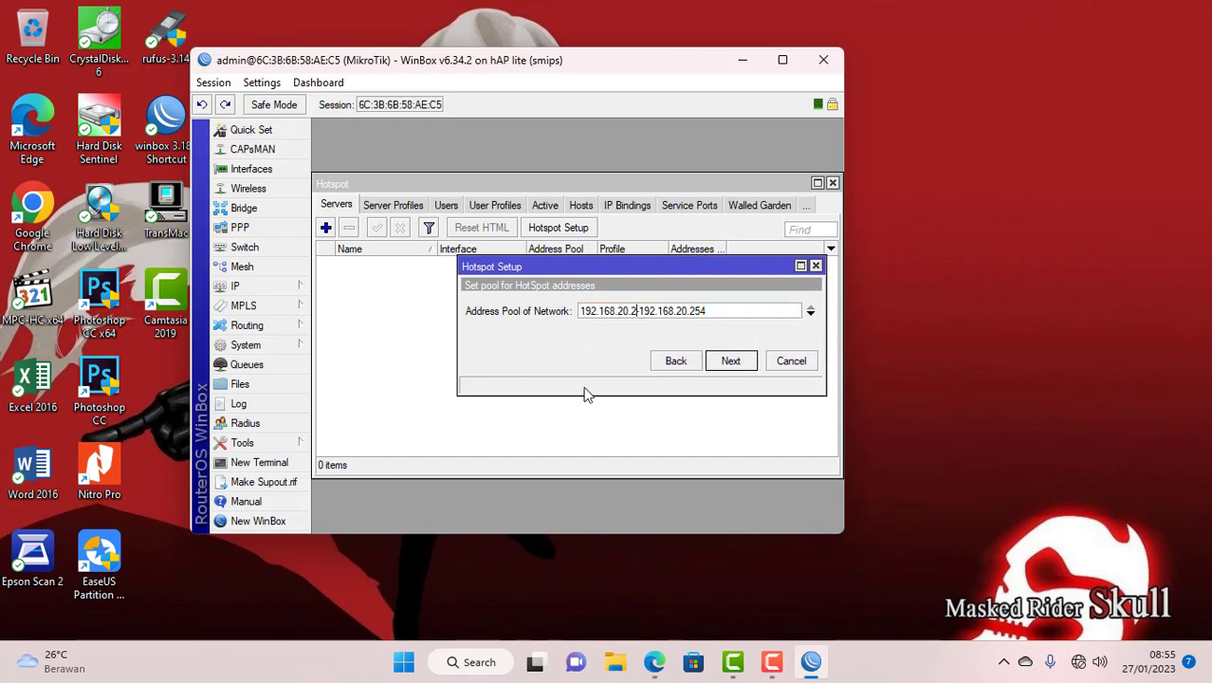
key("BackSpace")
type("10")
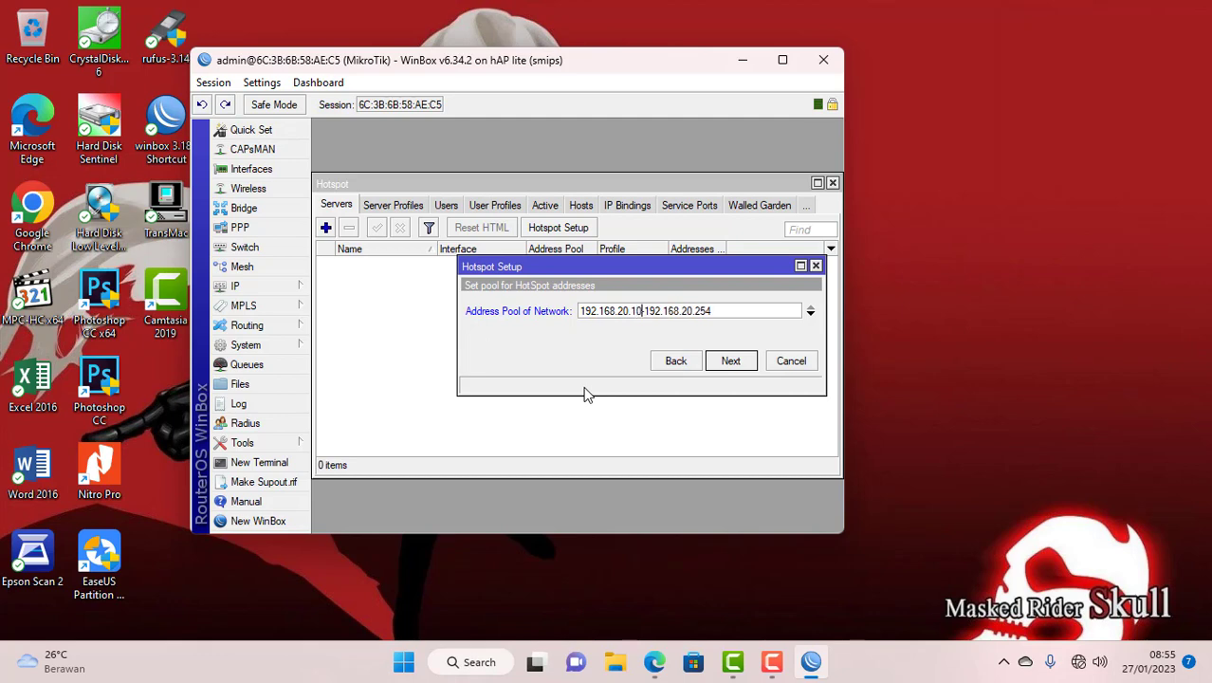
left_click(718, 310)
key("BackSpace")
key("BackSpace")
type("50")
left_click(727, 364)
- Skip the certificate, keep SMTP and DNS defaults, and enter DNS name portalsmk.sch.id
left_click(728, 363)
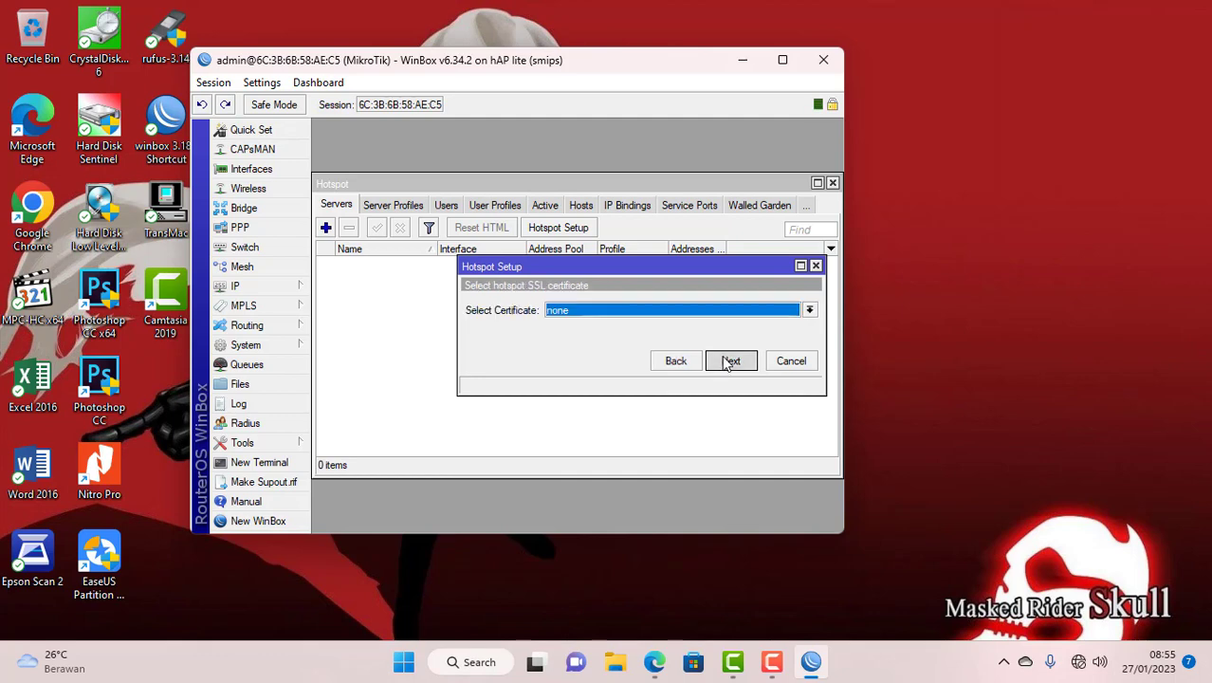
left_click(729, 362)
left_click(729, 364)
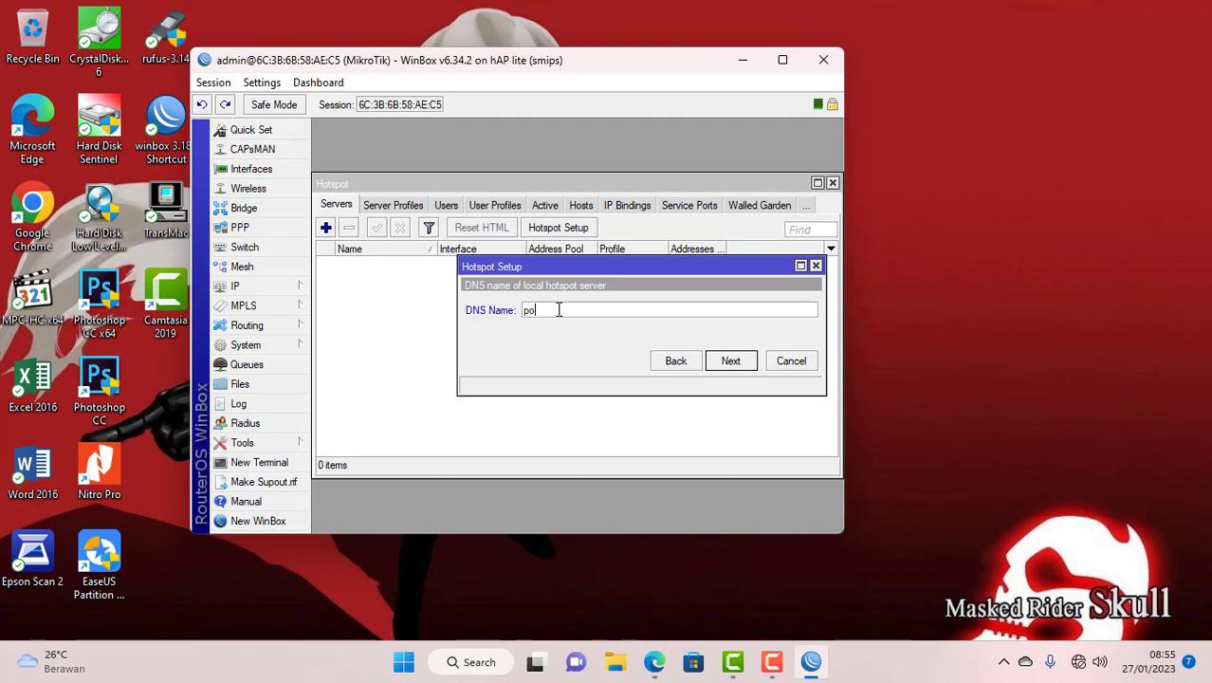
type("smk.sch.id")
left_click(730, 364)
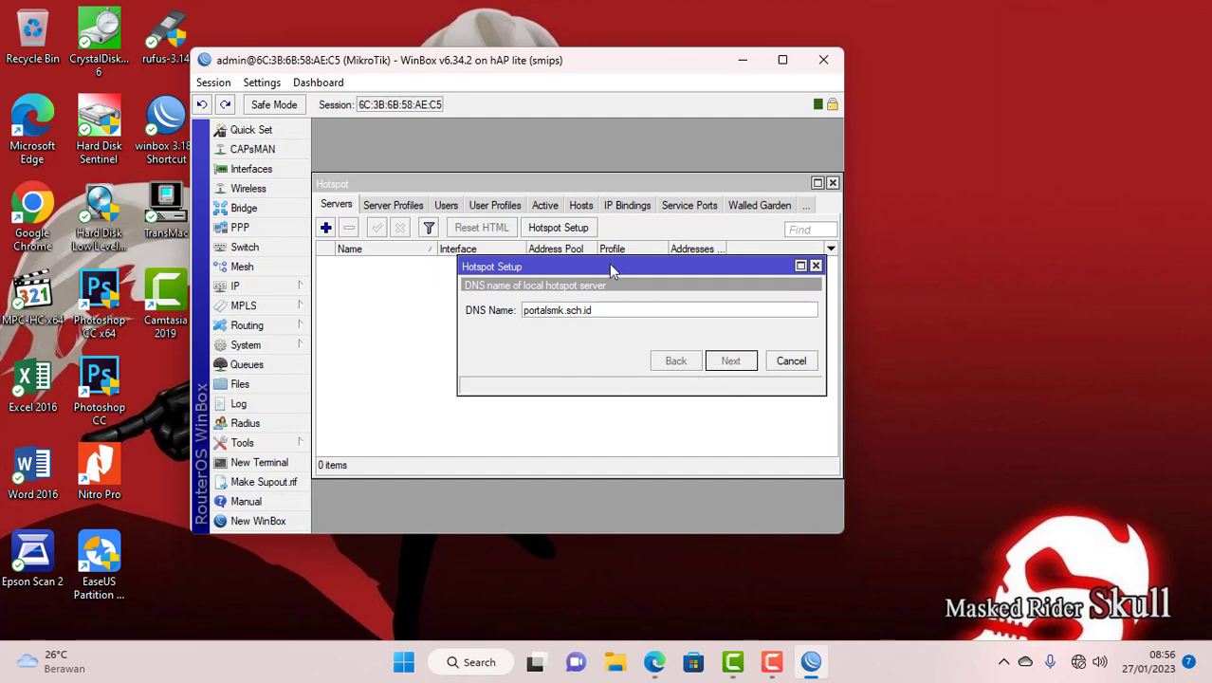
left_click_drag(616, 266, 571, 327)
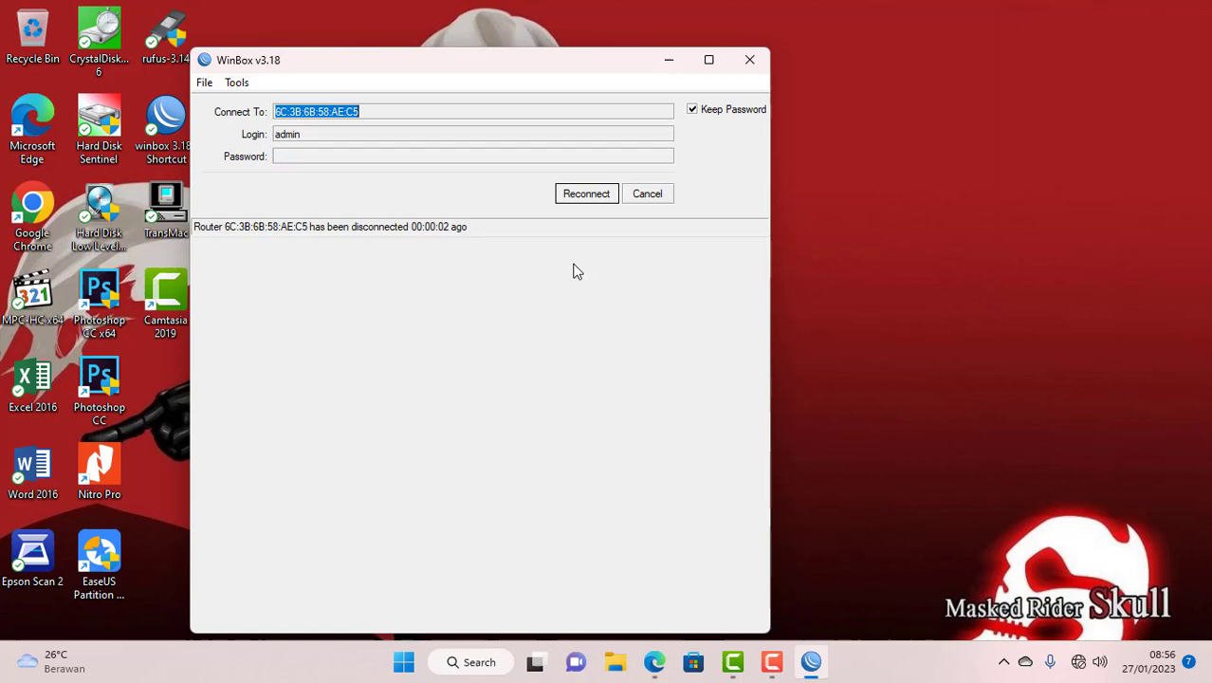
- Reconnect, re-enter DNS name portalsmk.sch.id, and accept the local user to finish hotspot setup
left_click(587, 193)
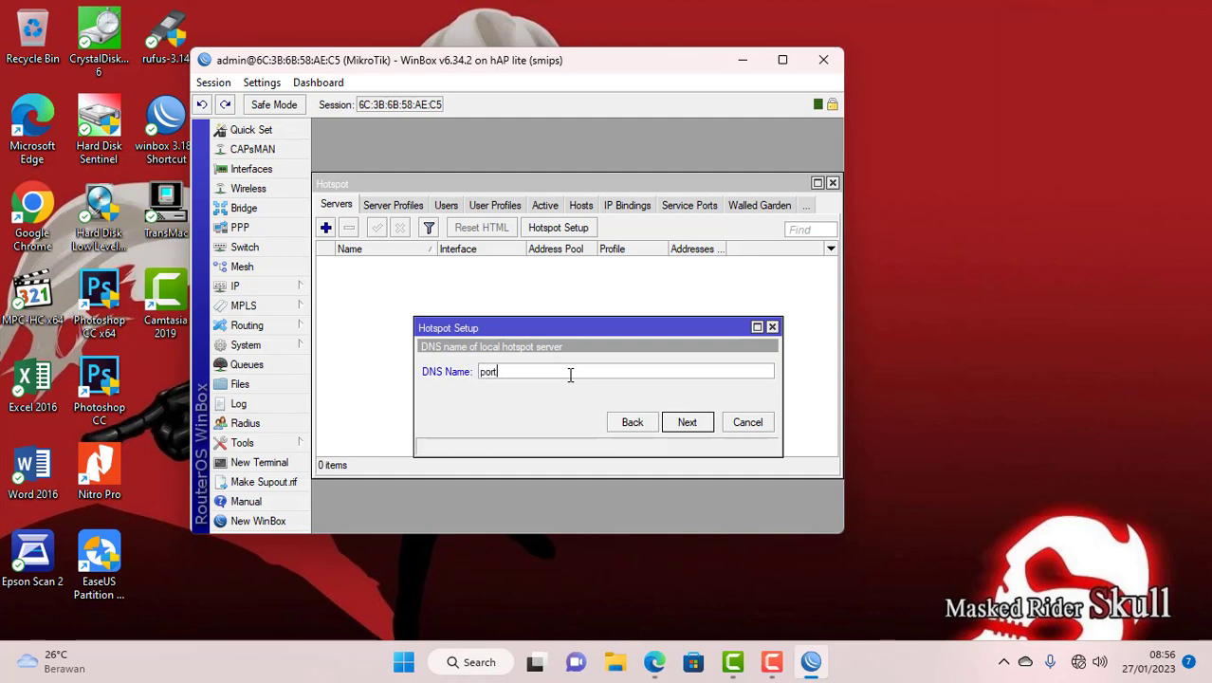
left_click(570, 374)
type("portalsmk.sch.id")
left_click(688, 424)
left_click(687, 421)
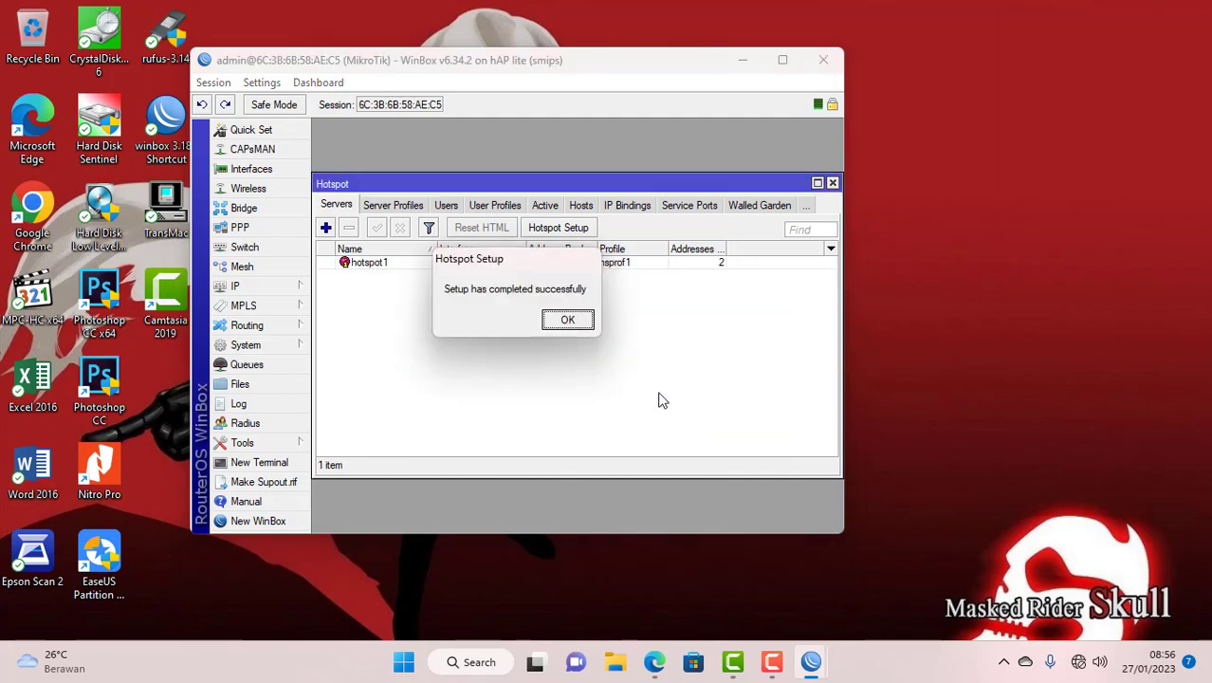
left_click(570, 322)
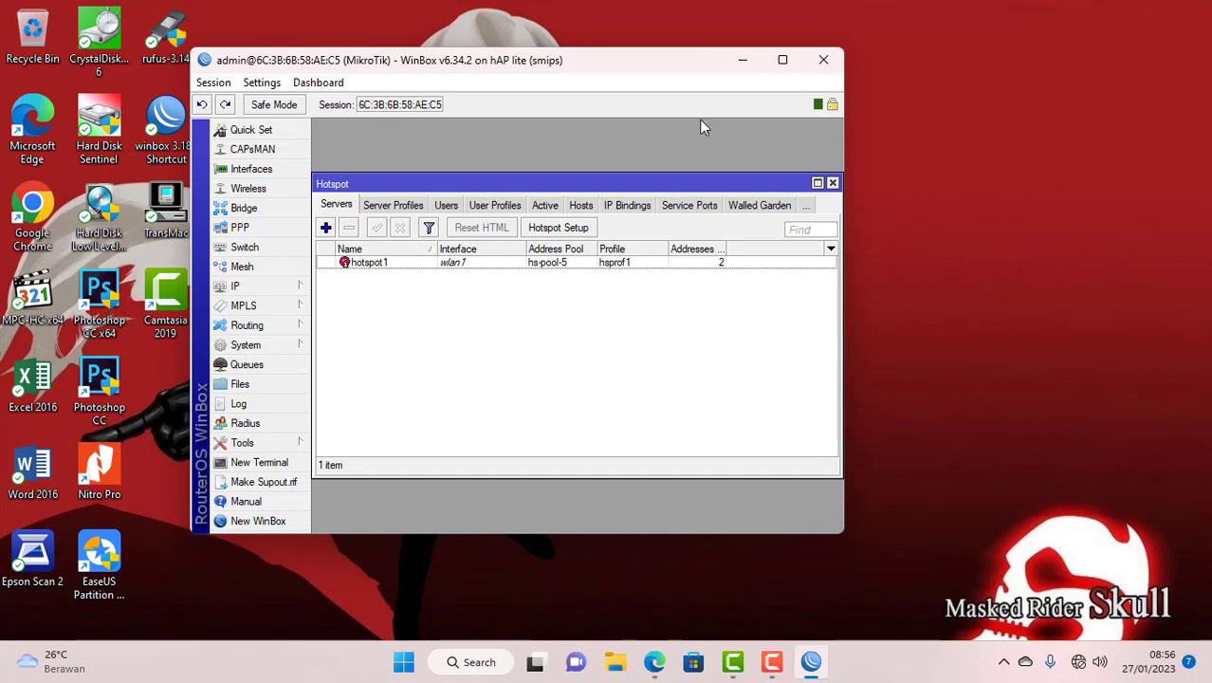
- On the User Profiles tab, add profile 512 with Shared Users 5 and Rate Limit 512k
left_click_drag(843, 76, 978, 67)
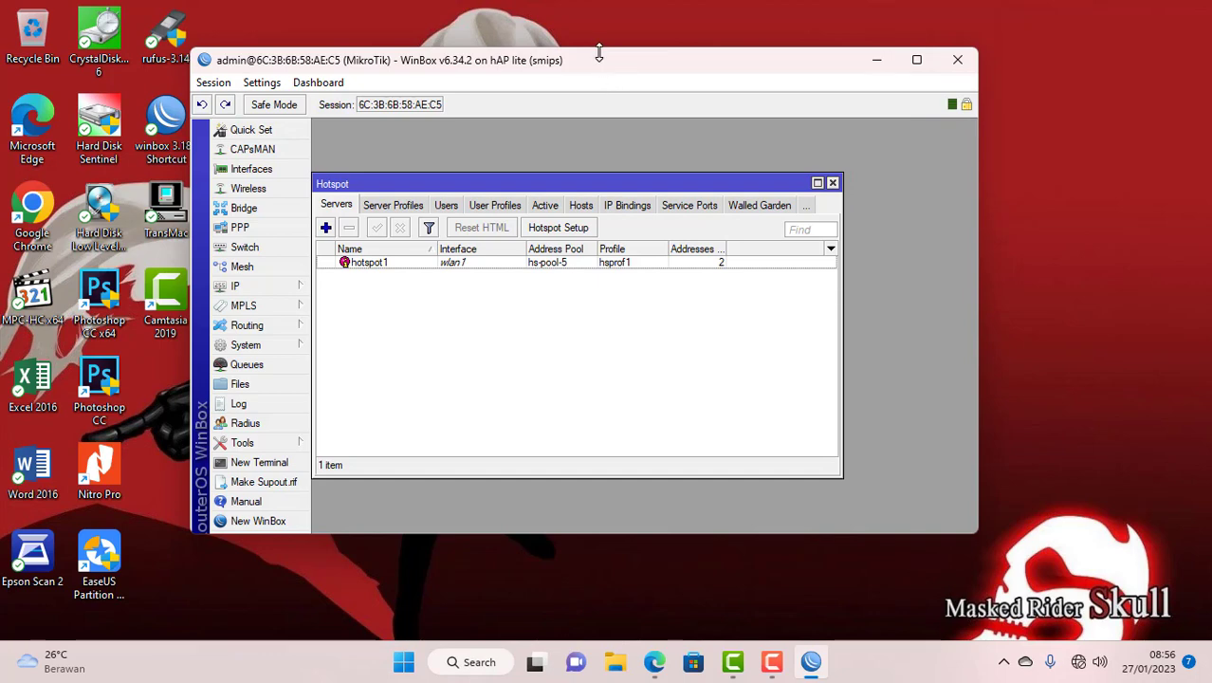
left_click_drag(599, 53, 594, 39)
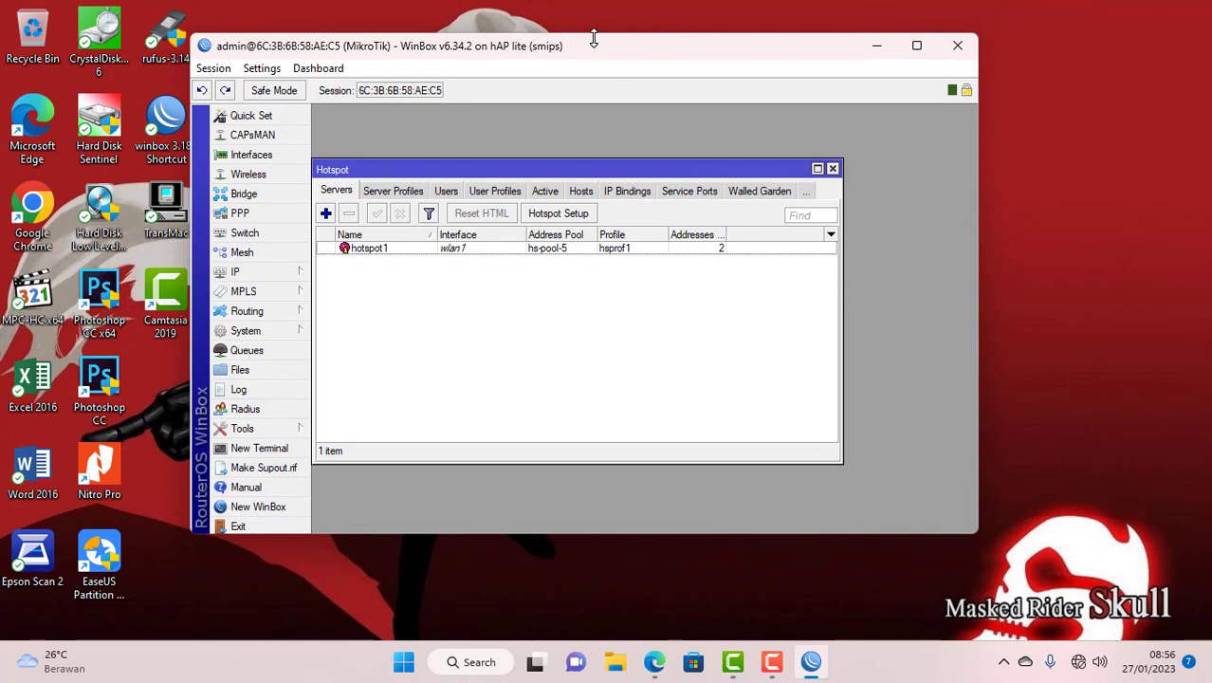
left_click(498, 192)
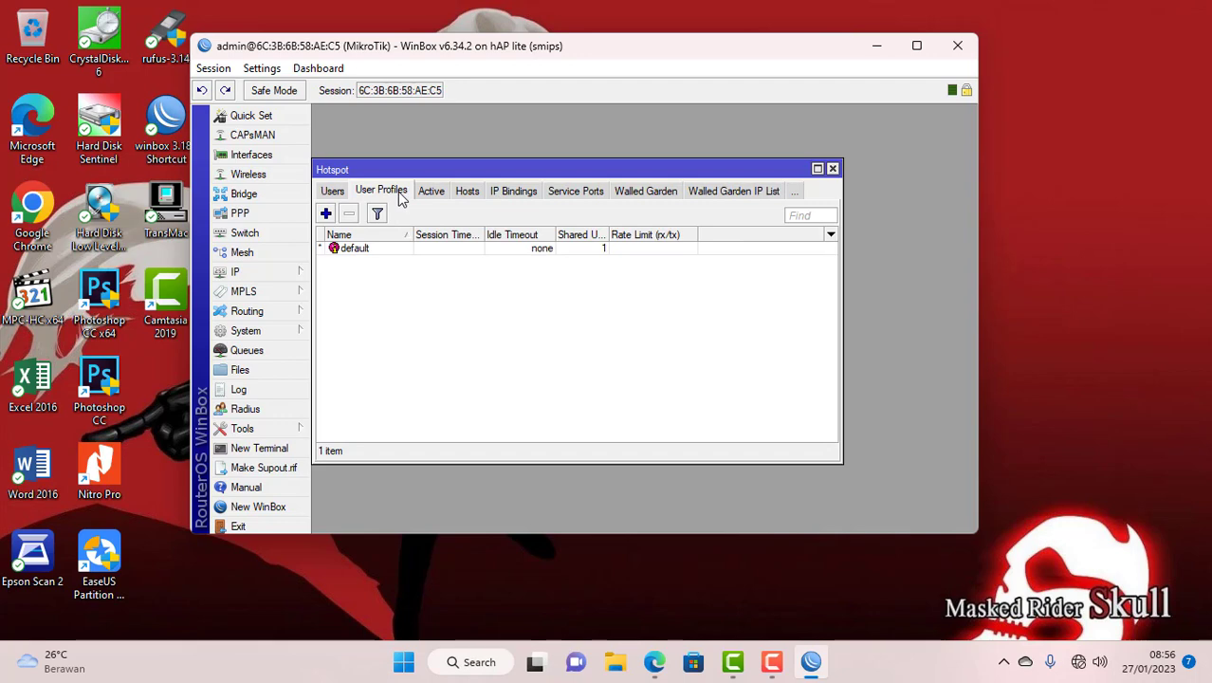
left_click(326, 215)
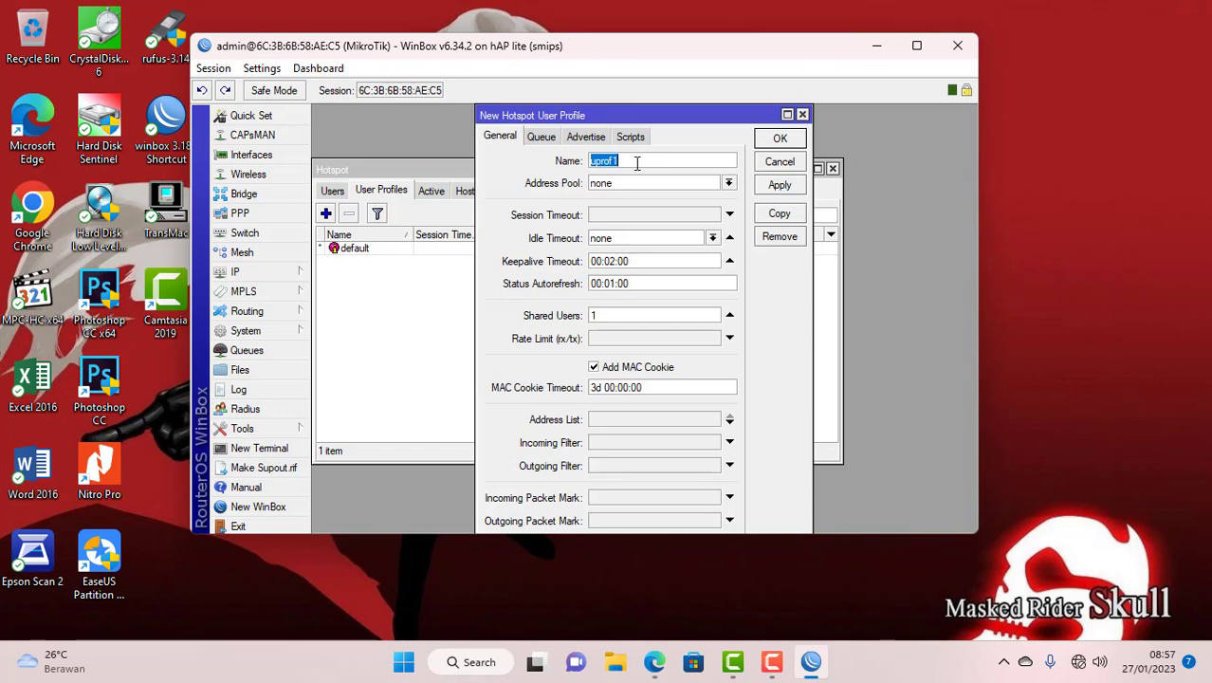
type("512")
left_click_drag(600, 314, 581, 313)
type("5")
left_click(605, 337)
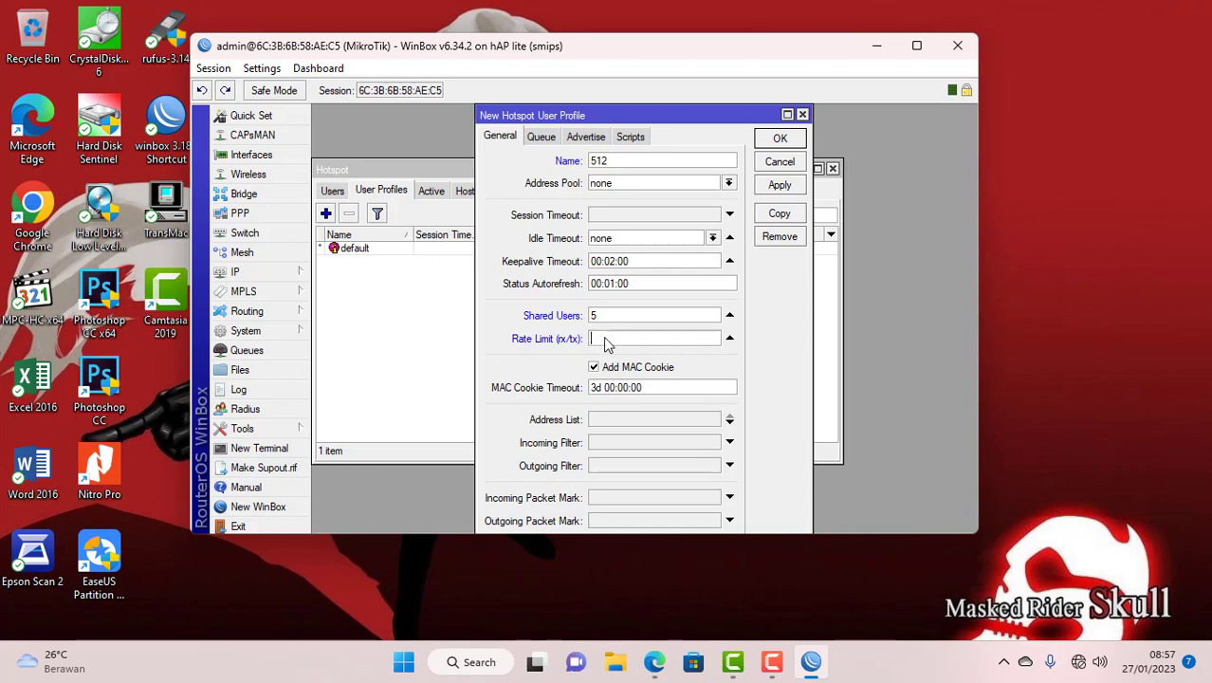
type("512k")
left_click(779, 138)
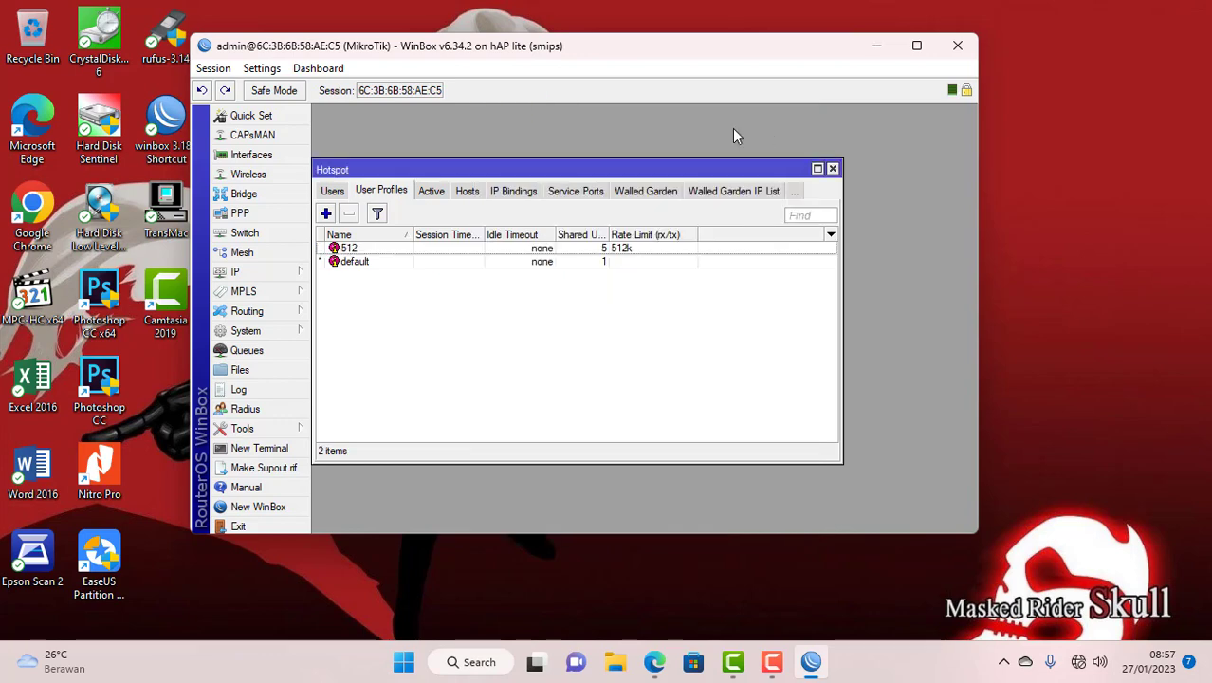
- Add hotspot user profile 256 with 5 shared users and a 256k rate limit
left_click(325, 214)
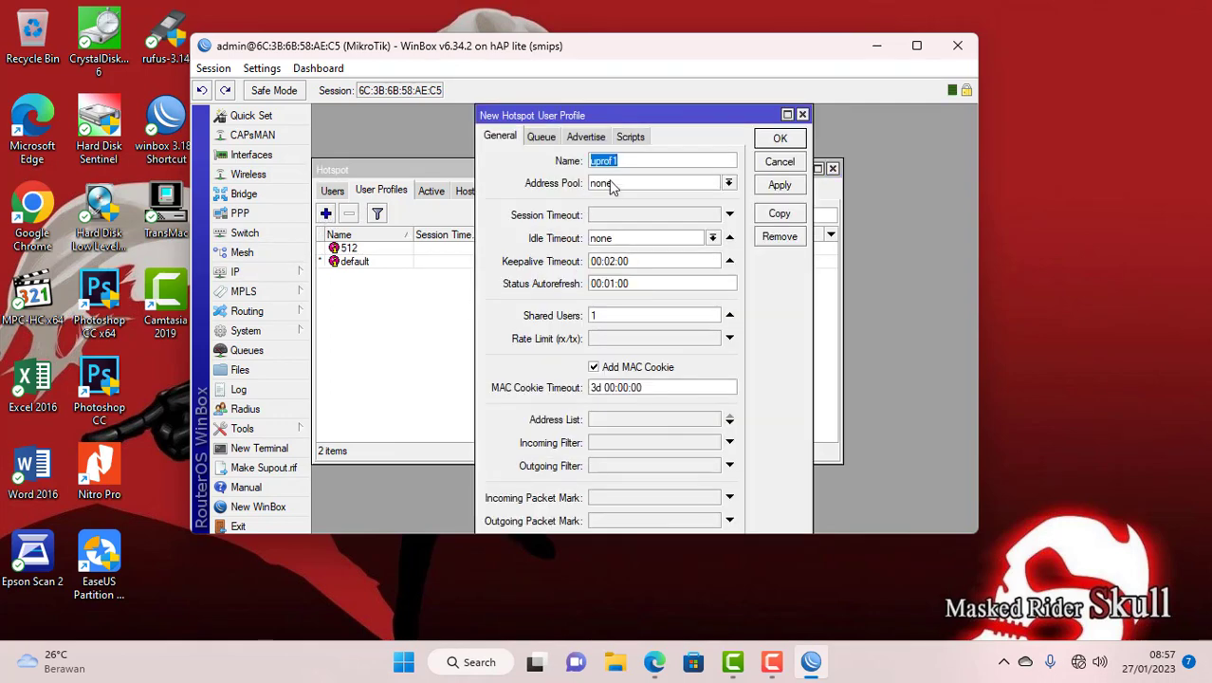
type("256")
left_click_drag(609, 316, 590, 316)
type("5")
left_click(609, 340)
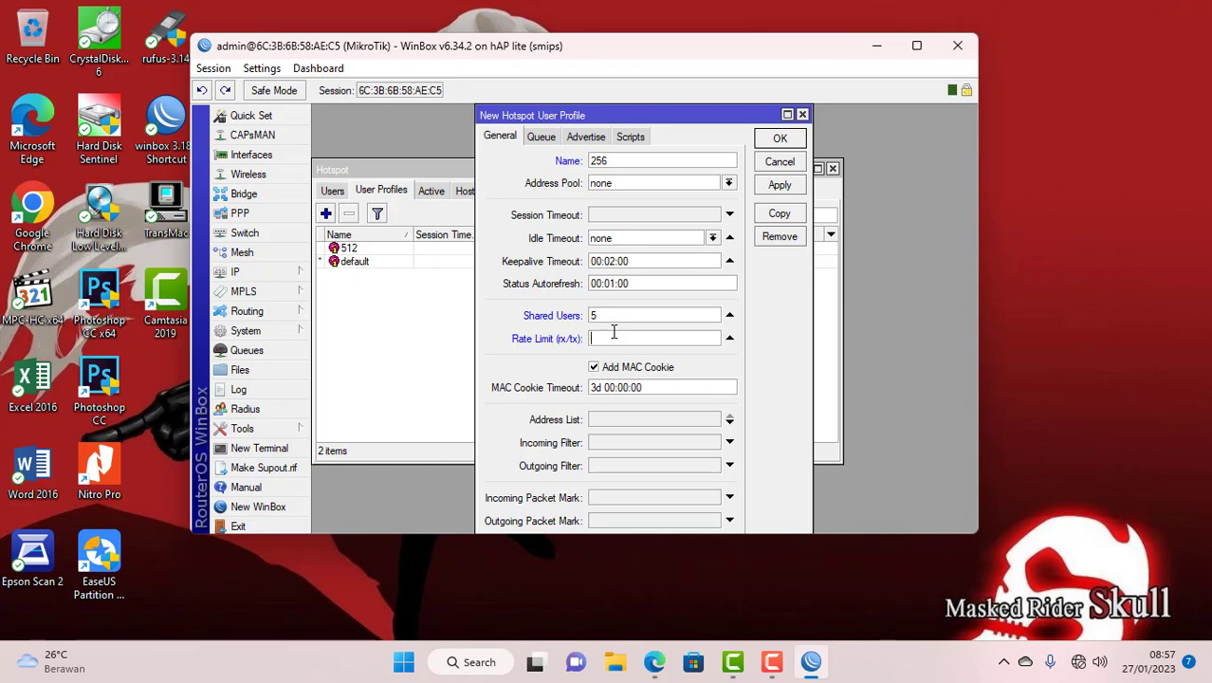
type("256k")
left_click(779, 140)
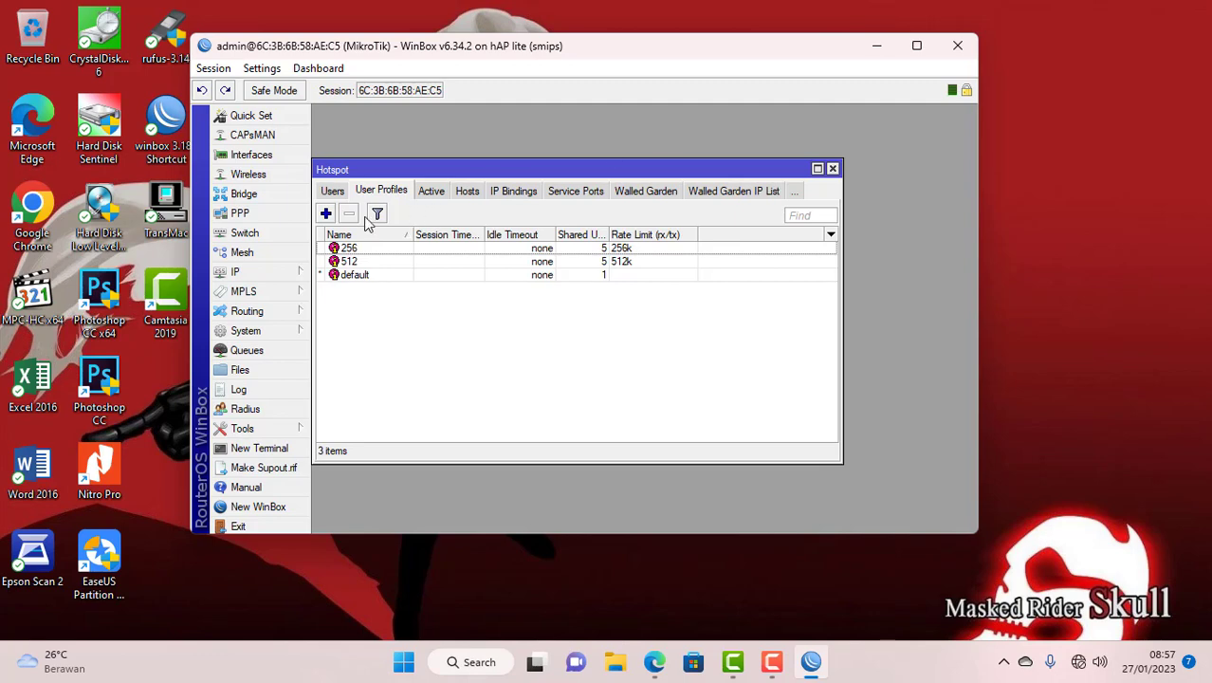
- Add hotspot user profile 128 with 5 shared users and a 128k rate limit
left_click(325, 214)
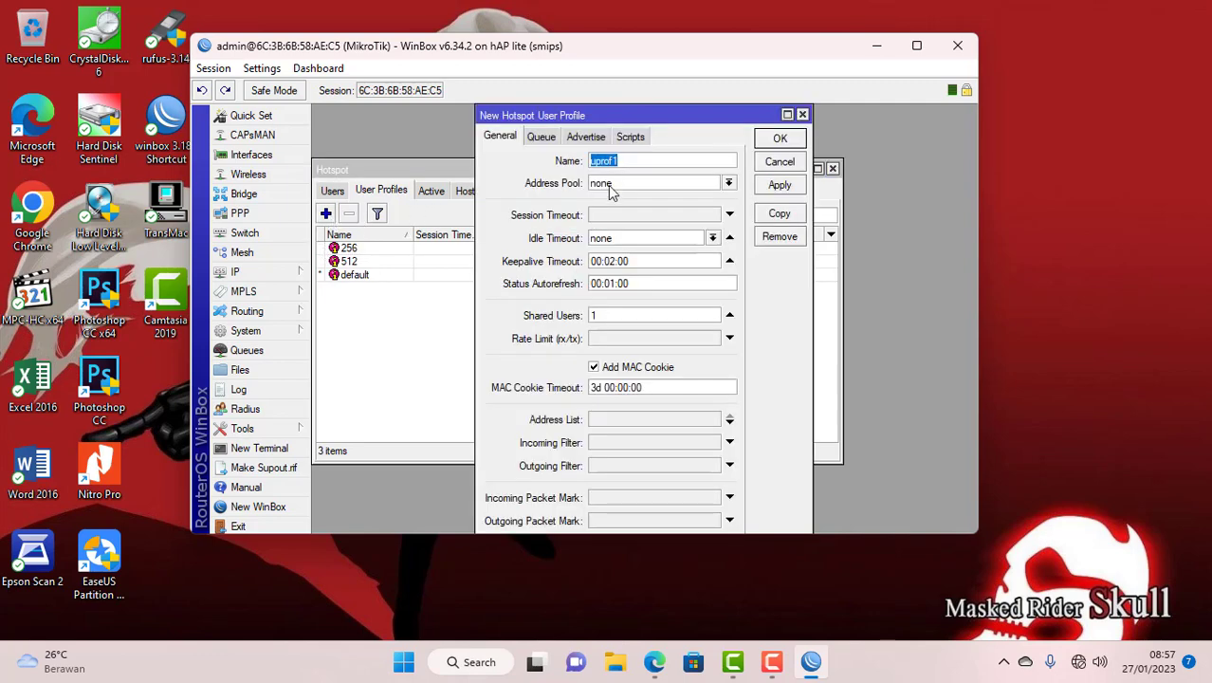
type("128")
double_click(599, 315)
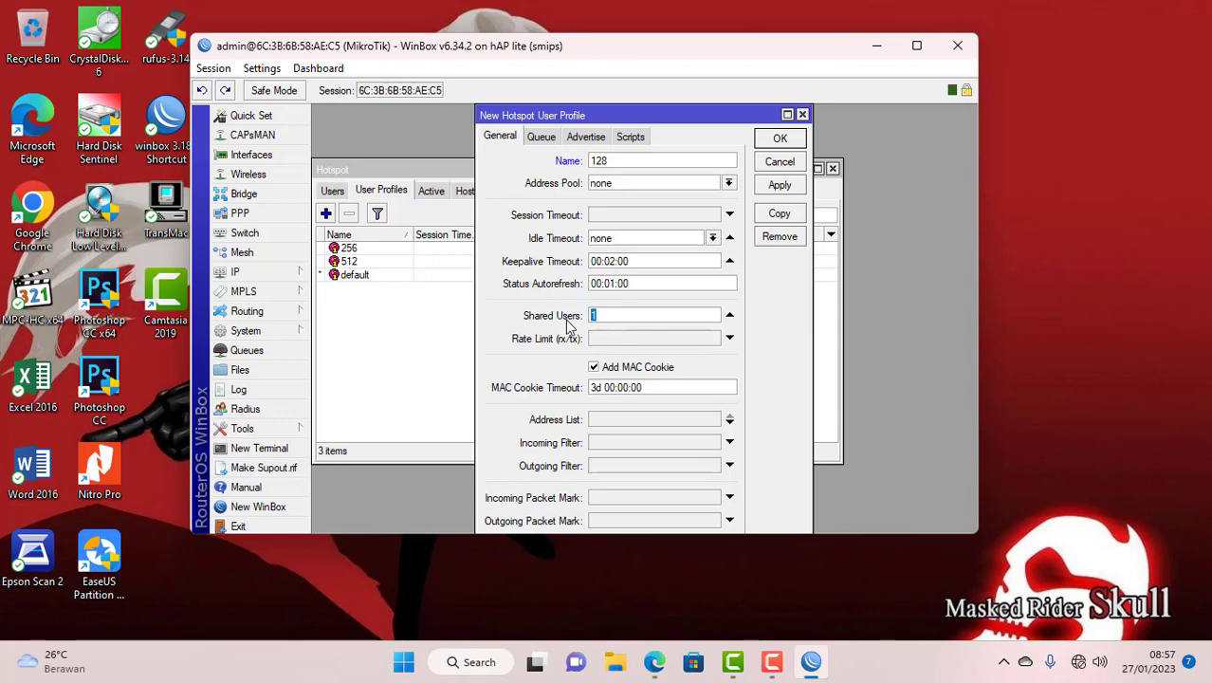
type("5")
left_click(603, 337)
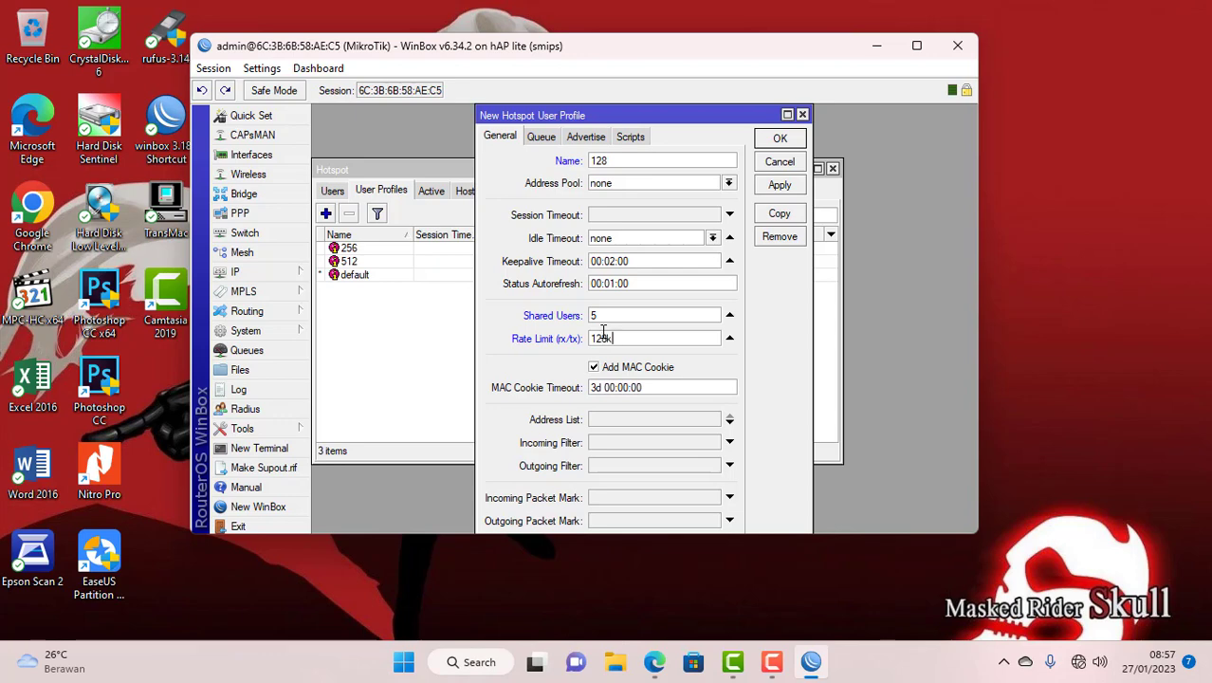
left_click(779, 140)
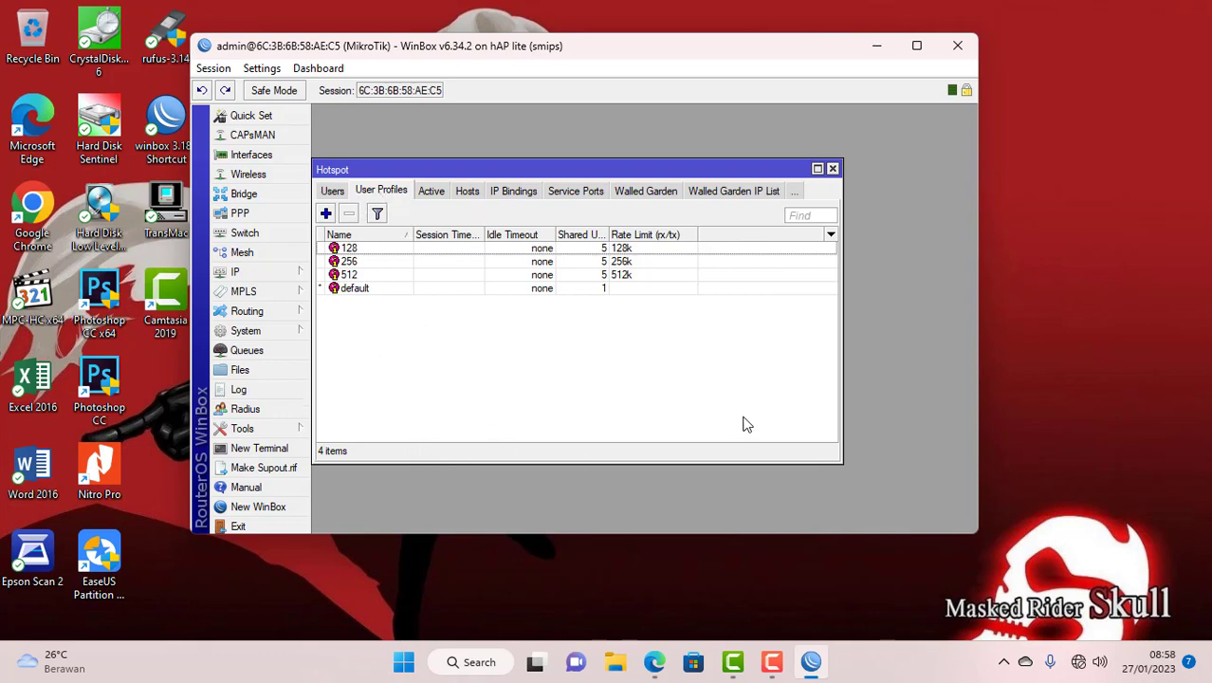
- Add hotspot user kepalasekolah on profile 512
left_click(333, 192)
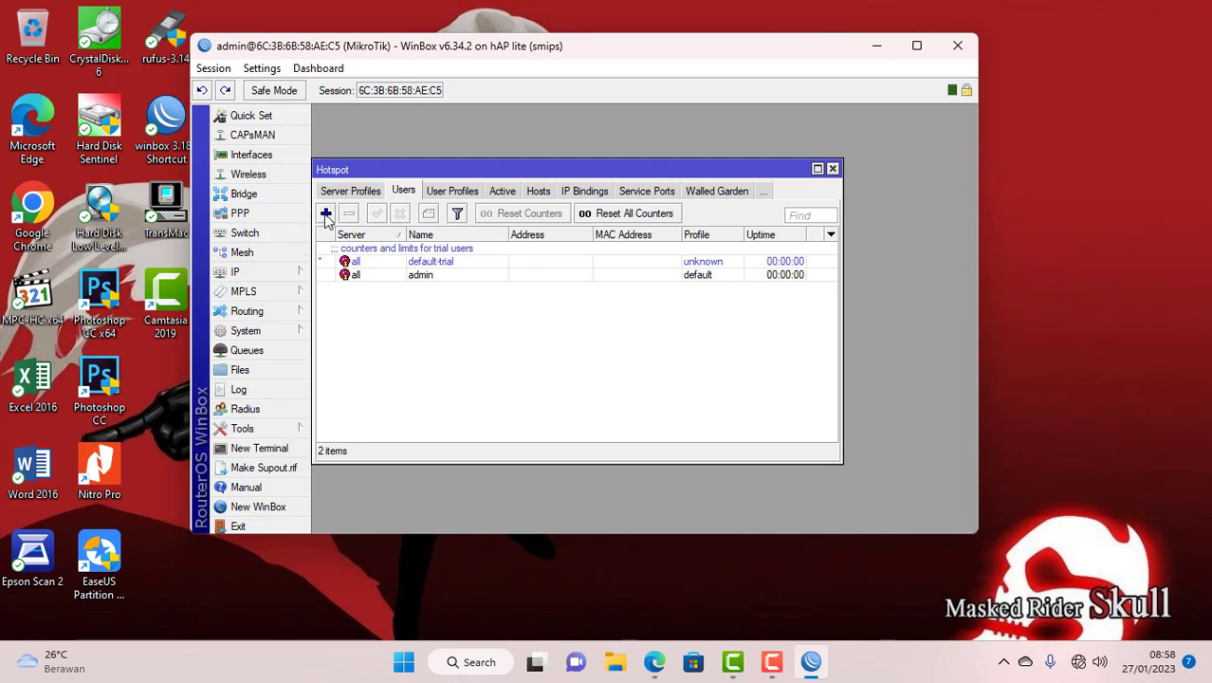
left_click(325, 213)
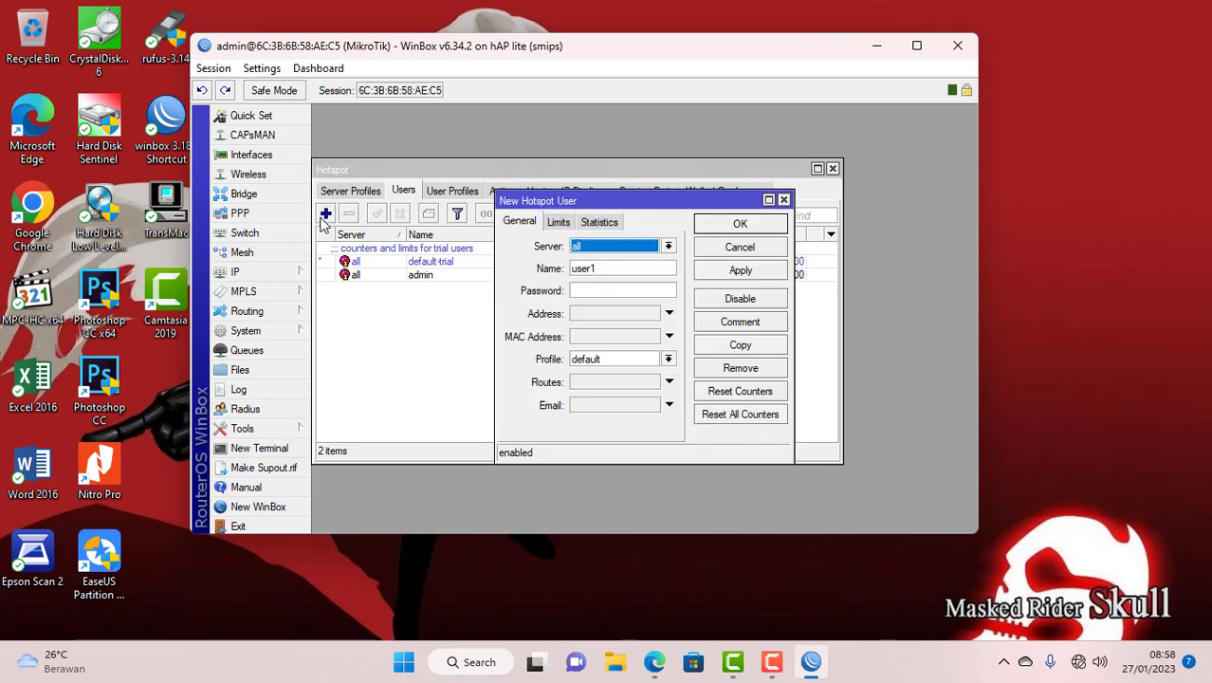
double_click(603, 270)
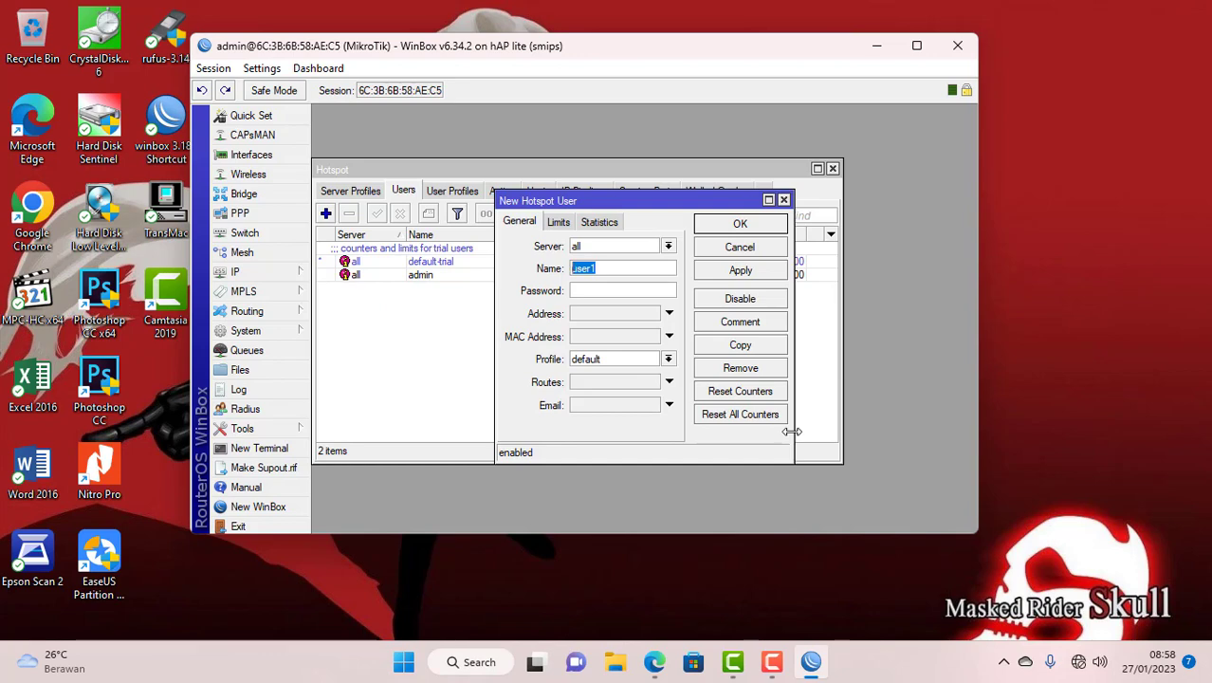
type("kepalasekolah")
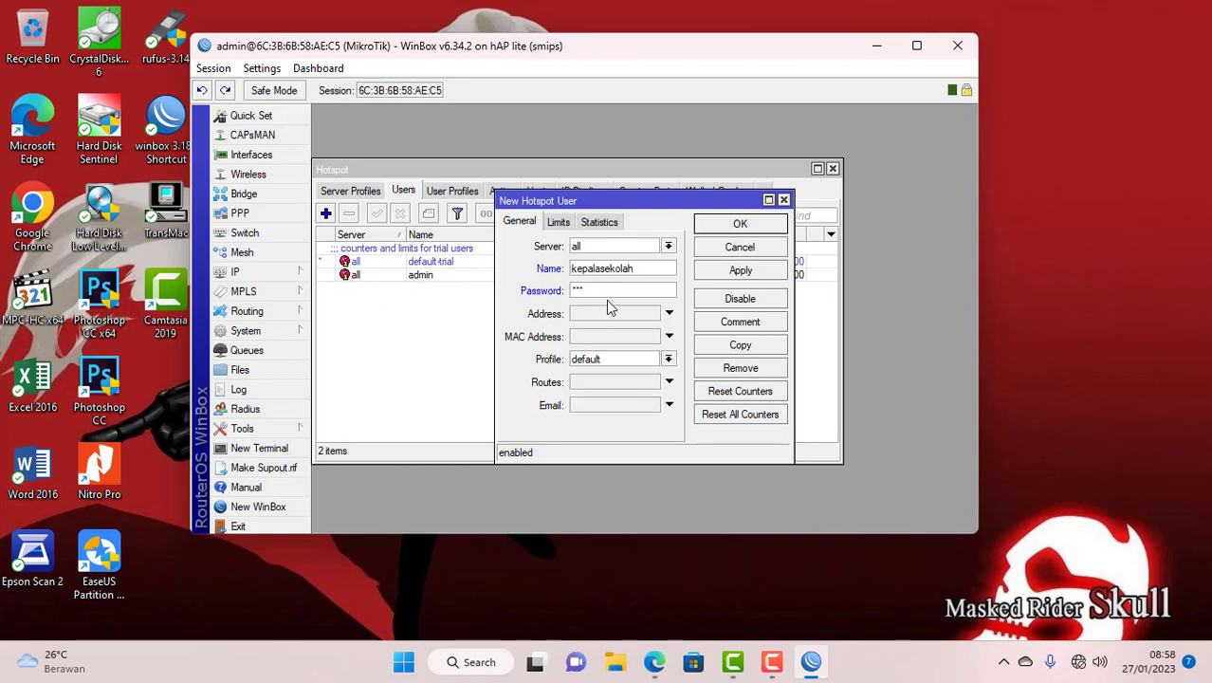
left_click(605, 358)
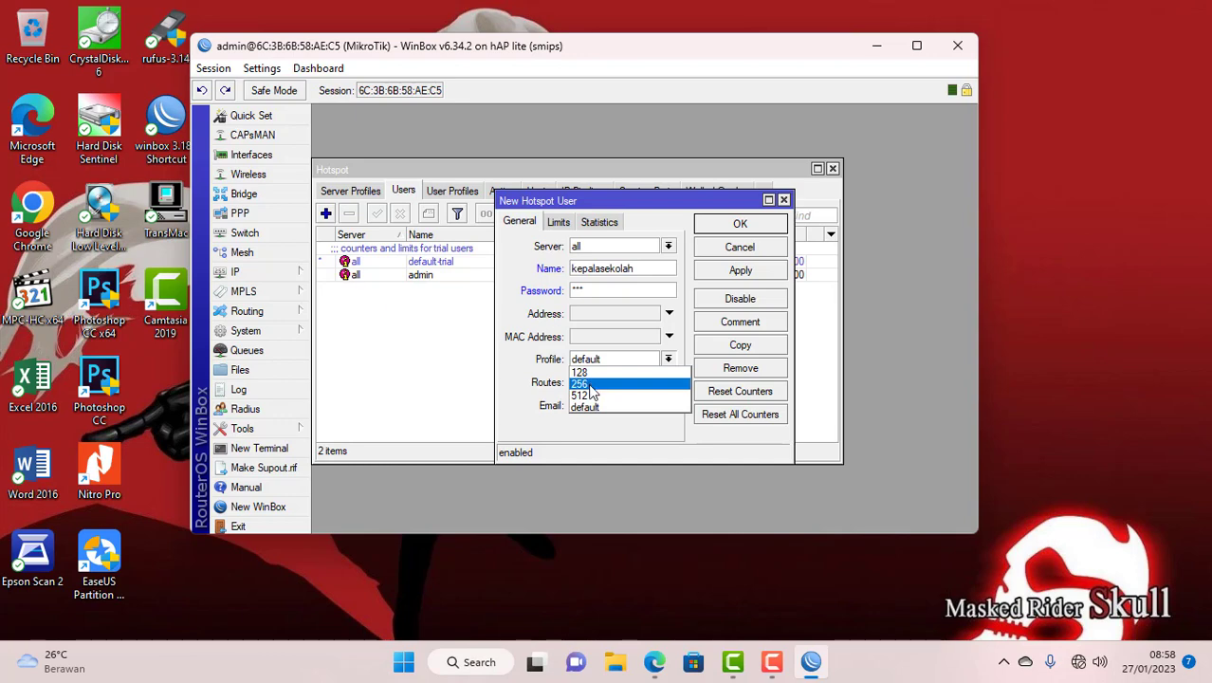
left_click(588, 396)
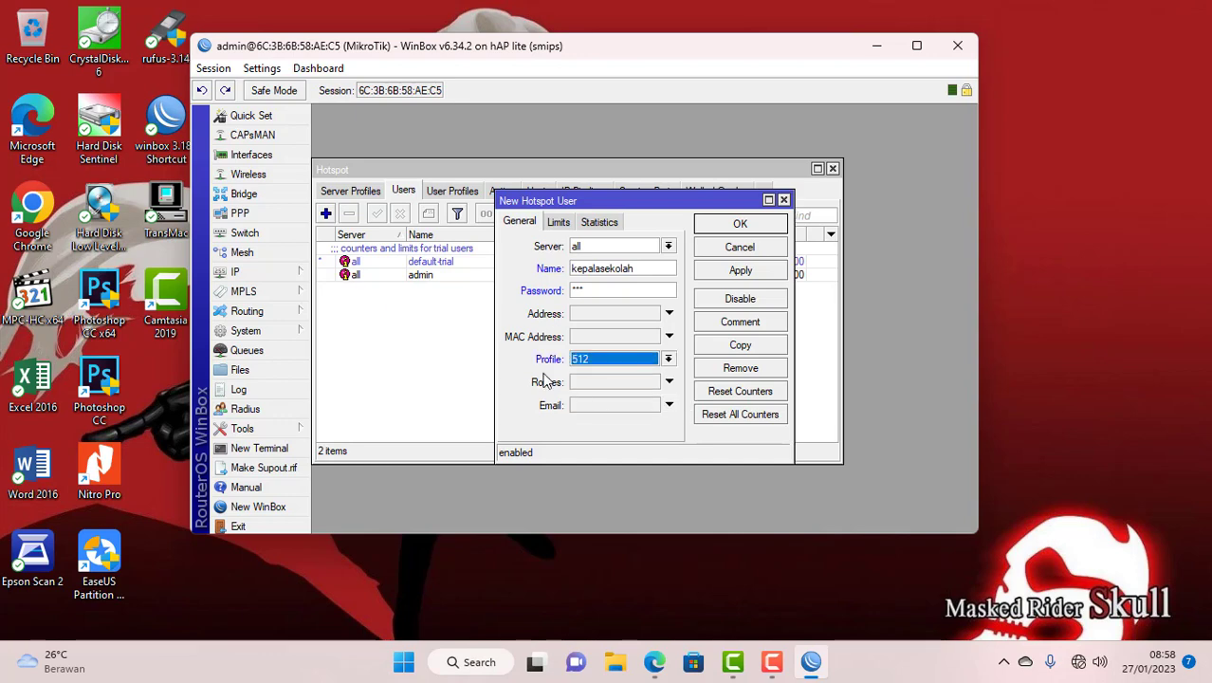
left_click(738, 225)
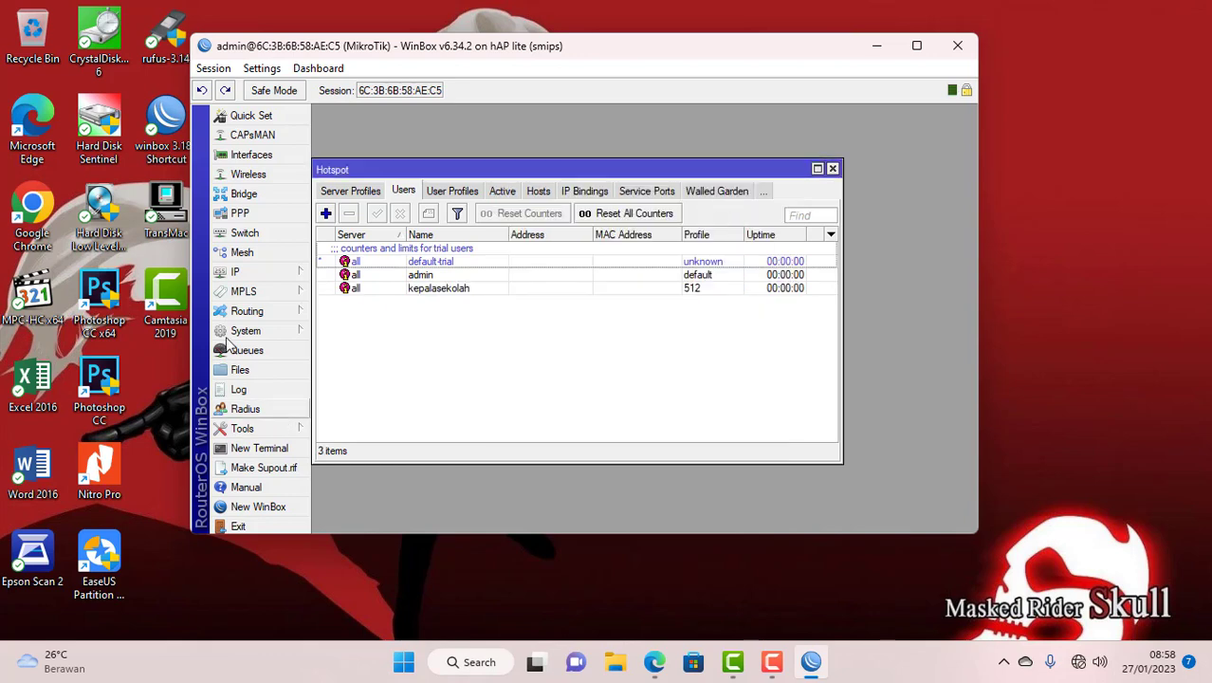
- Add hotspot user guru with a password on profile 256
left_click(325, 214)
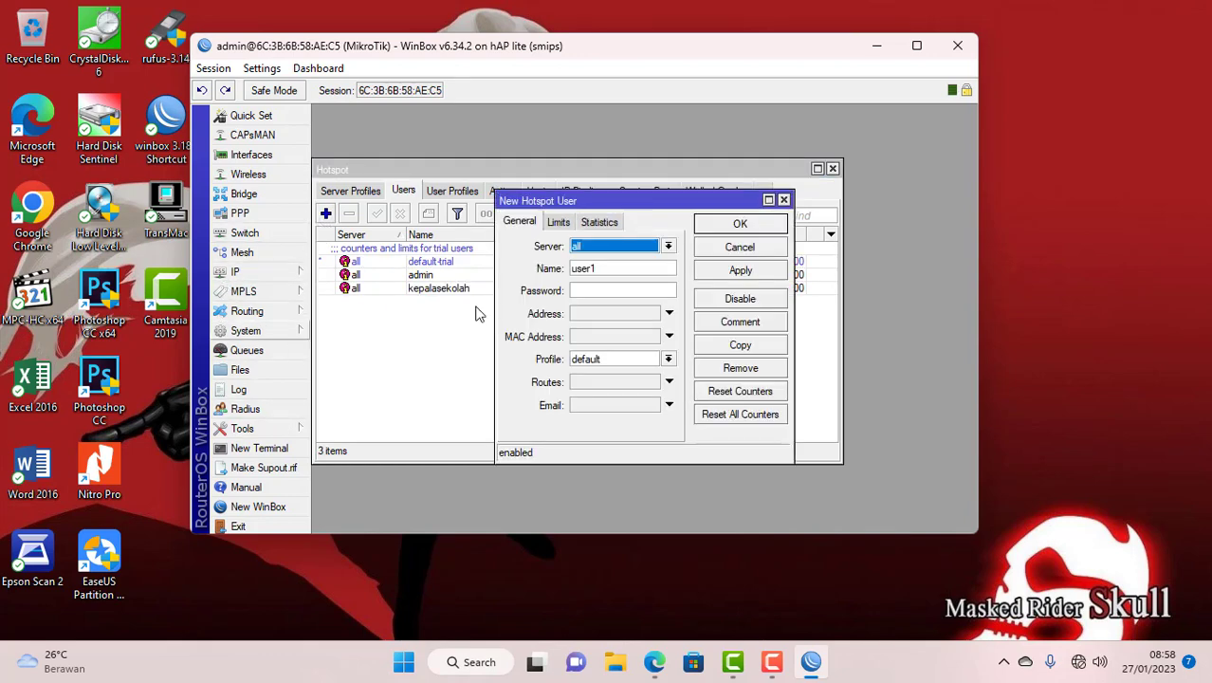
key("Tab")
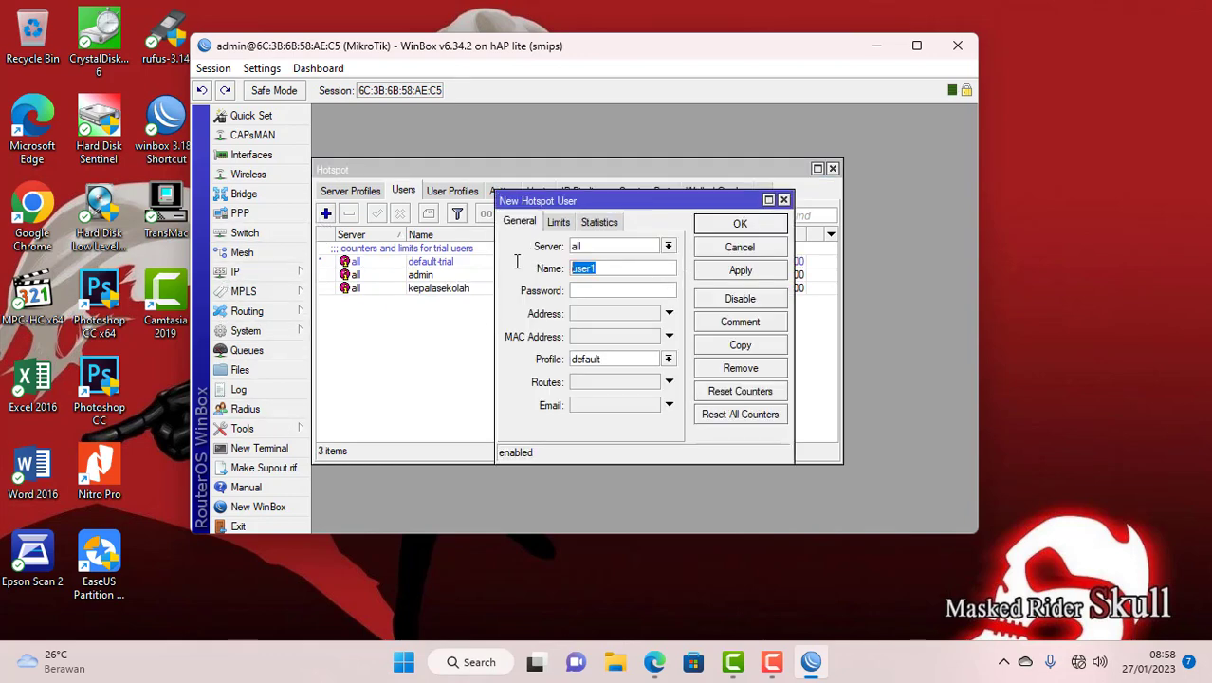
type("guru")
left_click(591, 290)
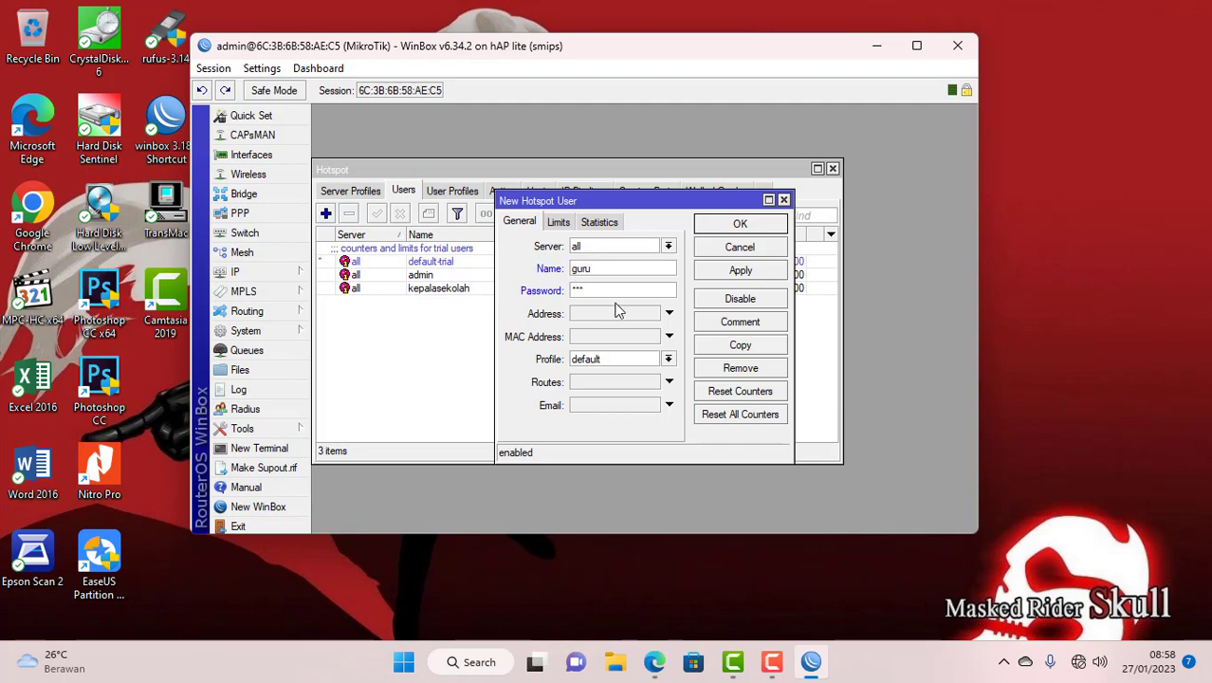
left_click(625, 360)
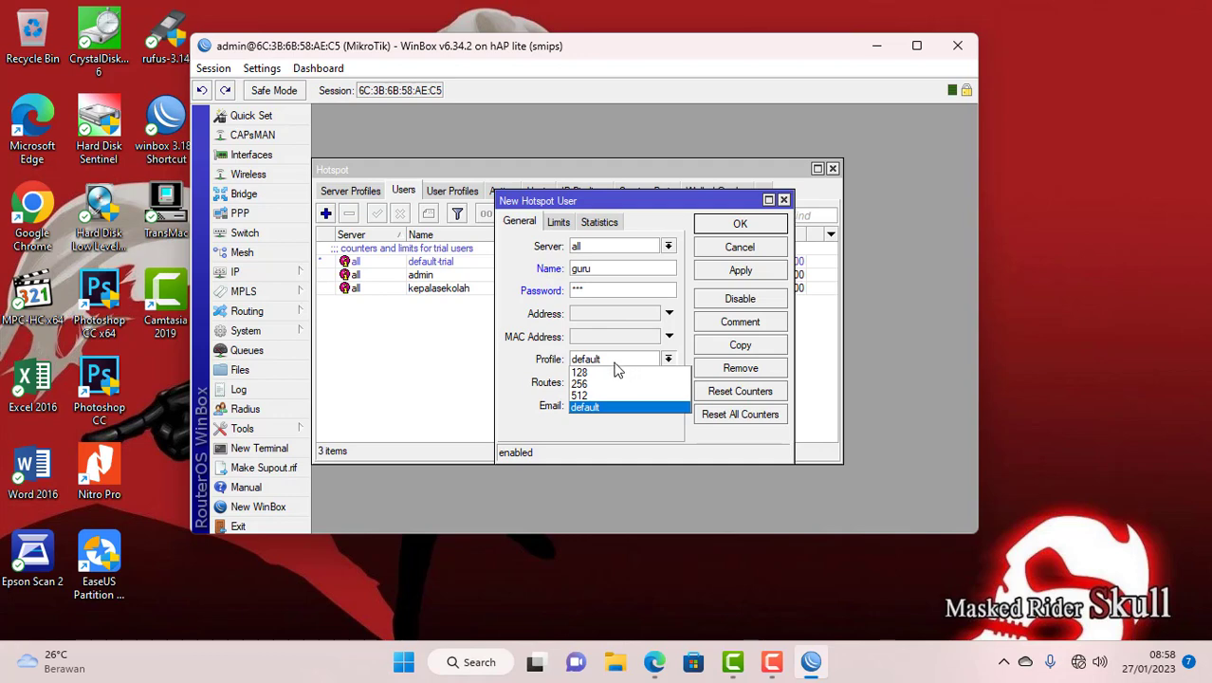
left_click(612, 384)
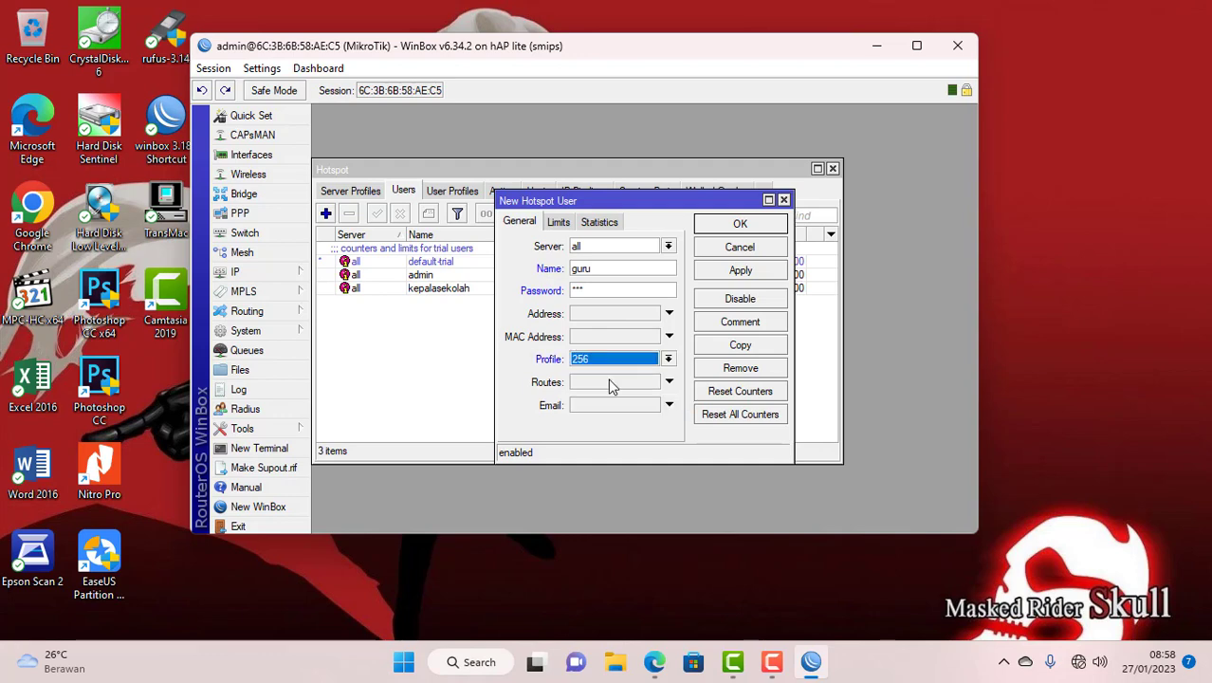
left_click(741, 224)
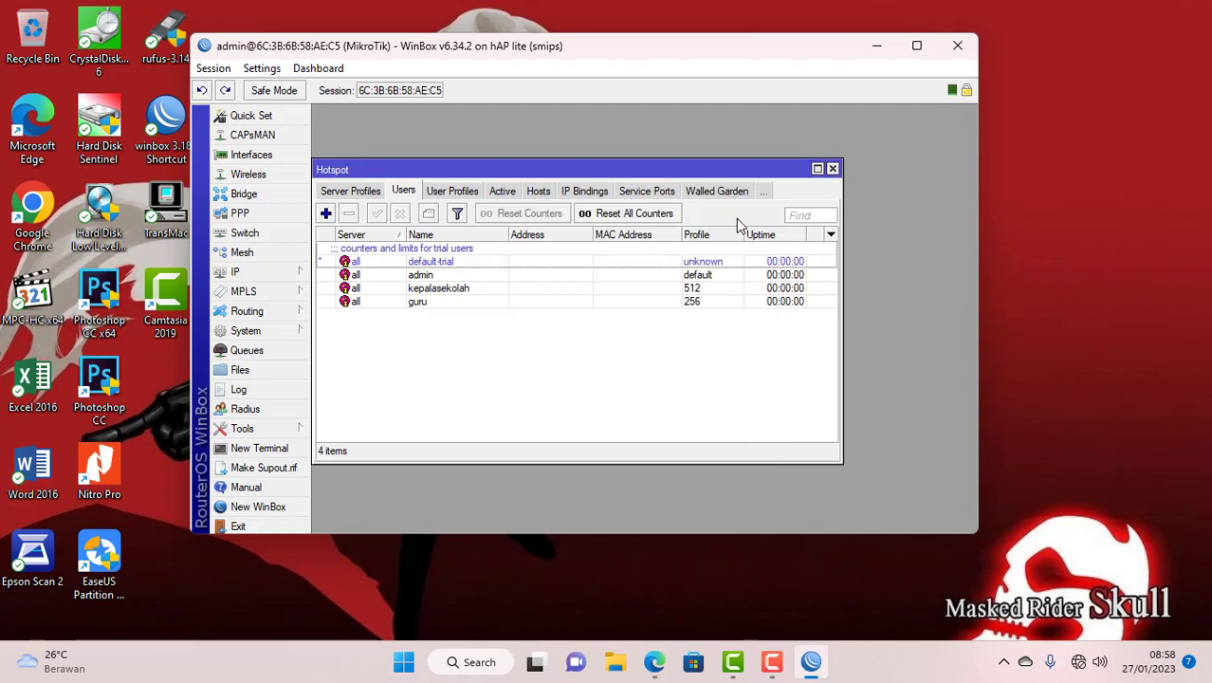
- Add hotspot user siswa on profile 128 and close the Hotspot window
left_click(326, 214)
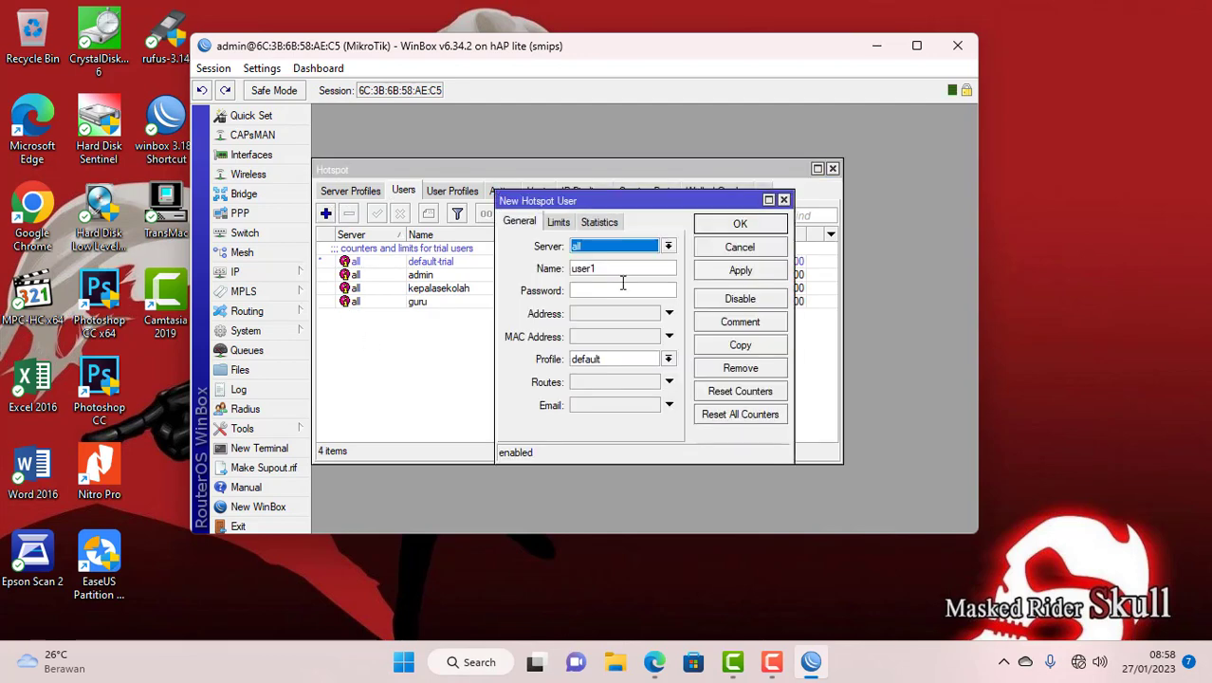
double_click(615, 270)
type("siswa")
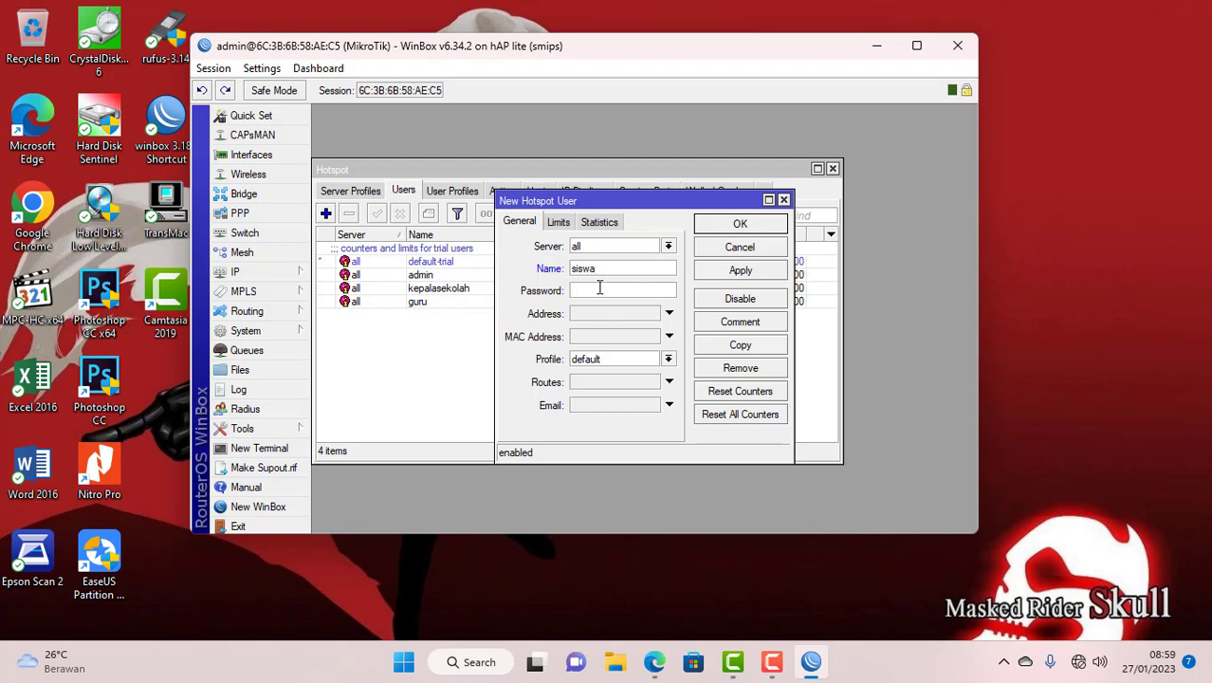
left_click(607, 359)
left_click(605, 376)
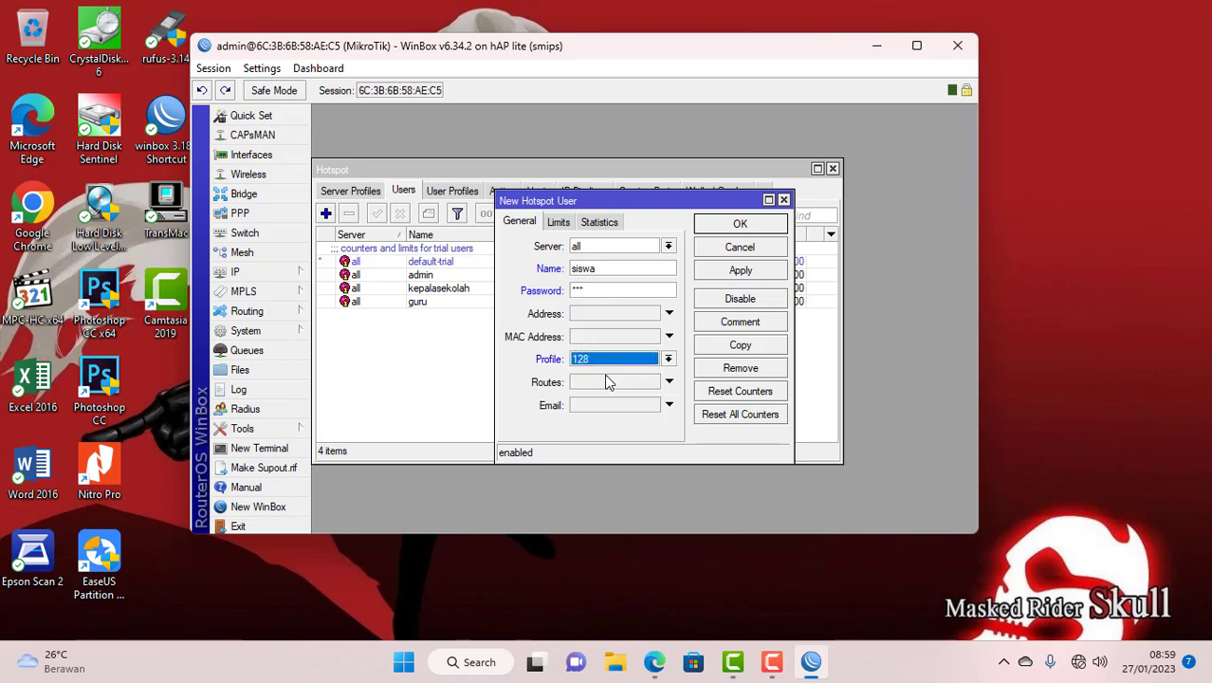
left_click(718, 226)
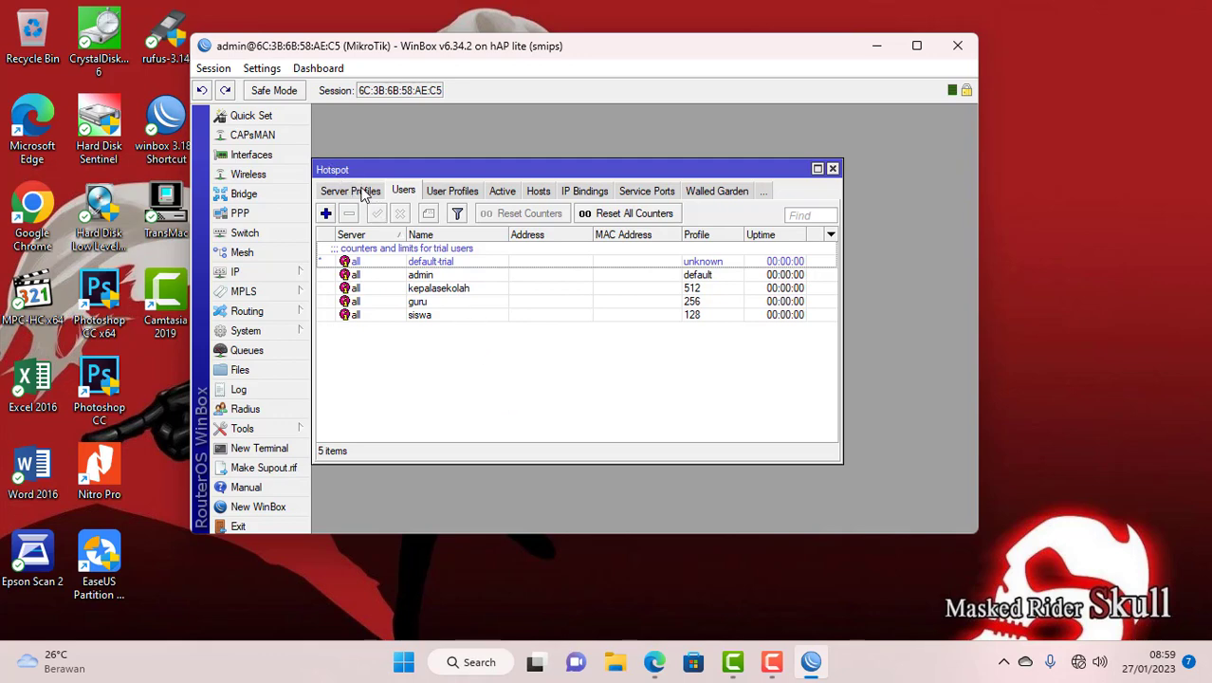
left_click(832, 170)
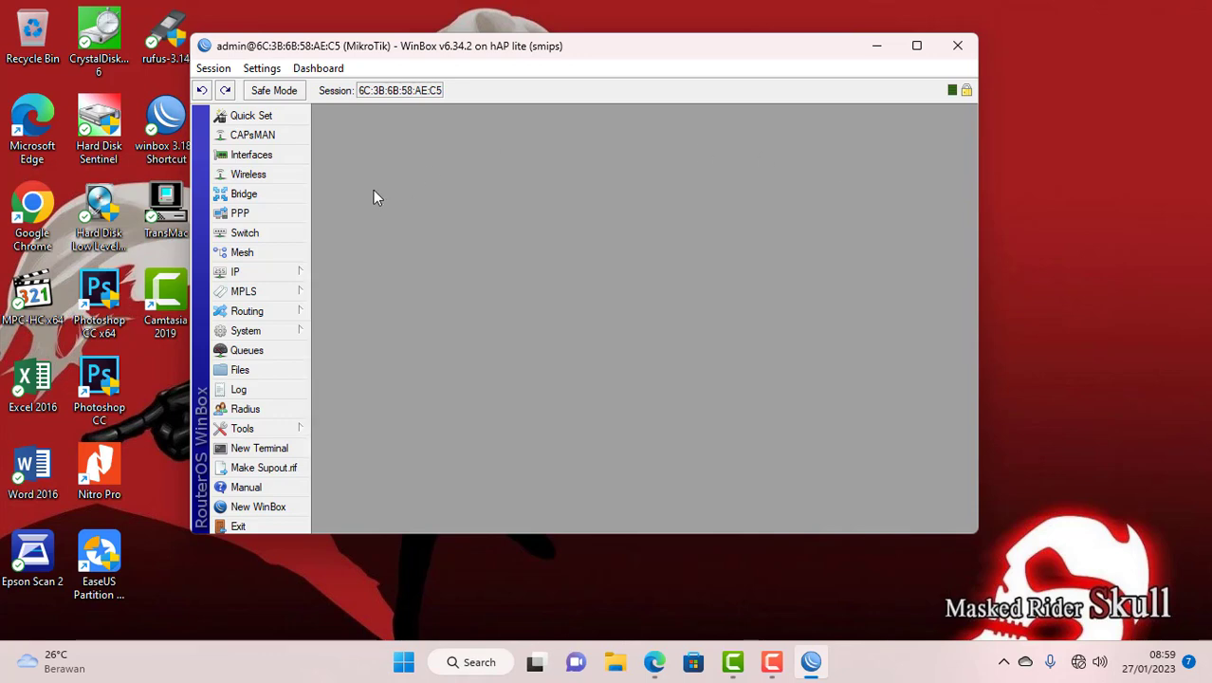
- Create security profile profile1 with WPA PSK off, WPA2 PSK on, and the WPA2 pre-shared key entered
left_click(247, 174)
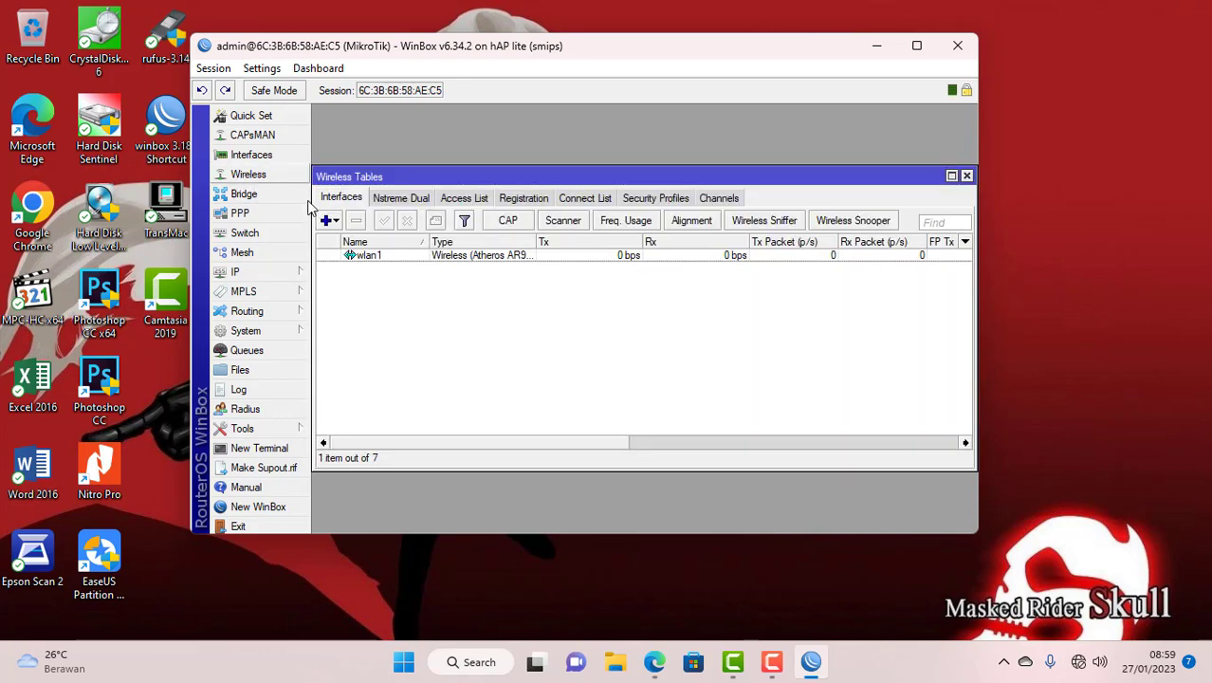
left_click(662, 201)
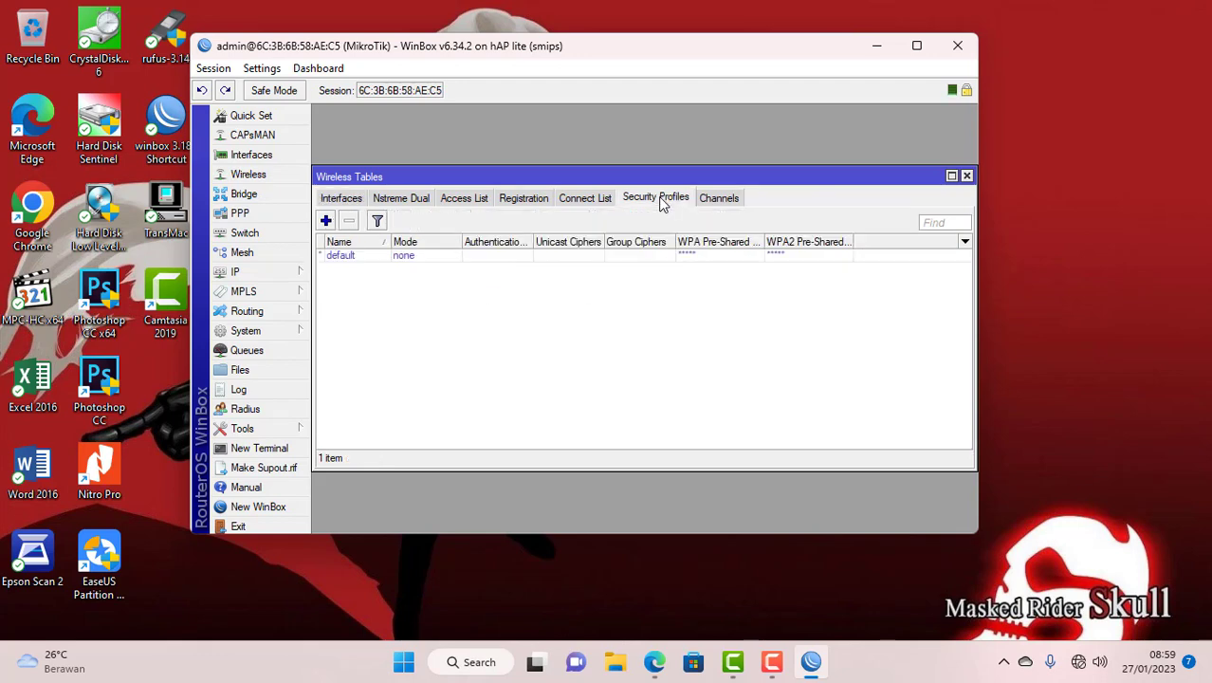
left_click(326, 221)
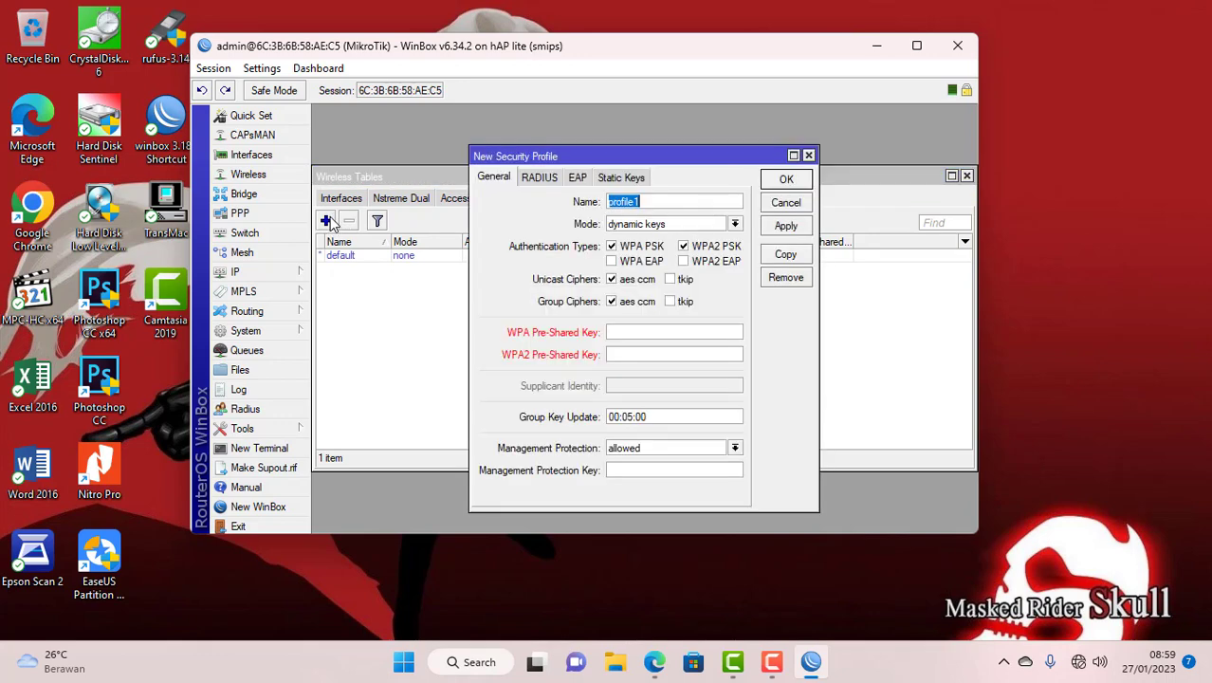
left_click(668, 201)
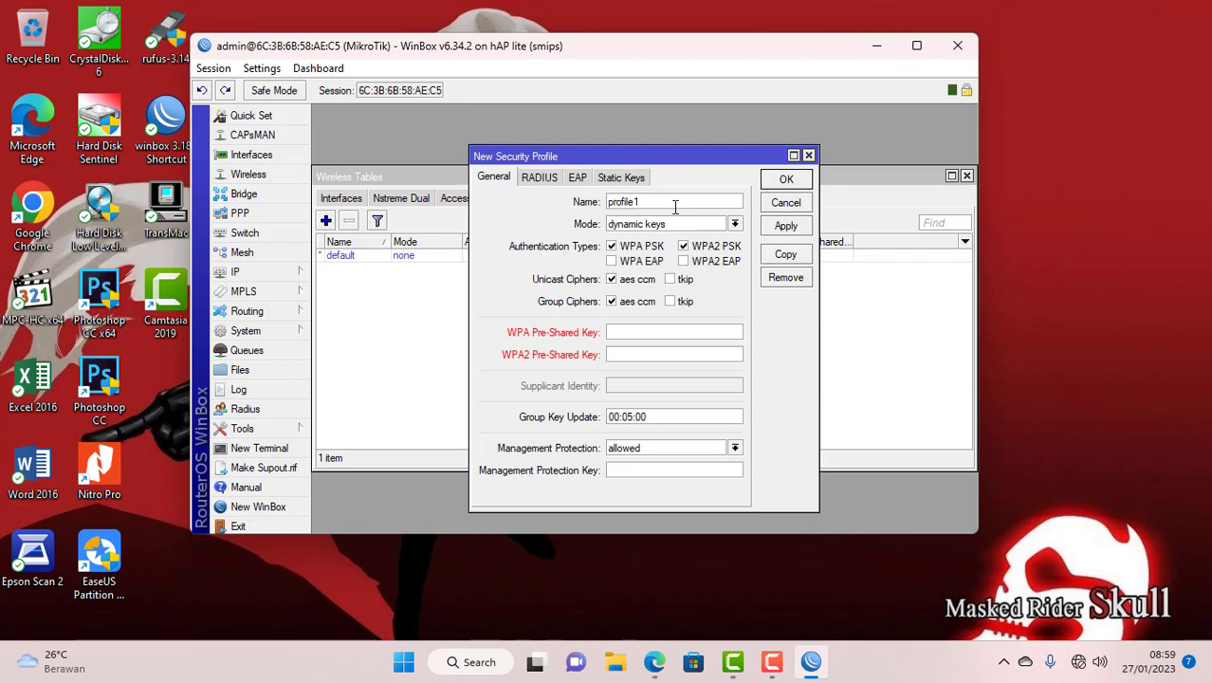
left_click(614, 248)
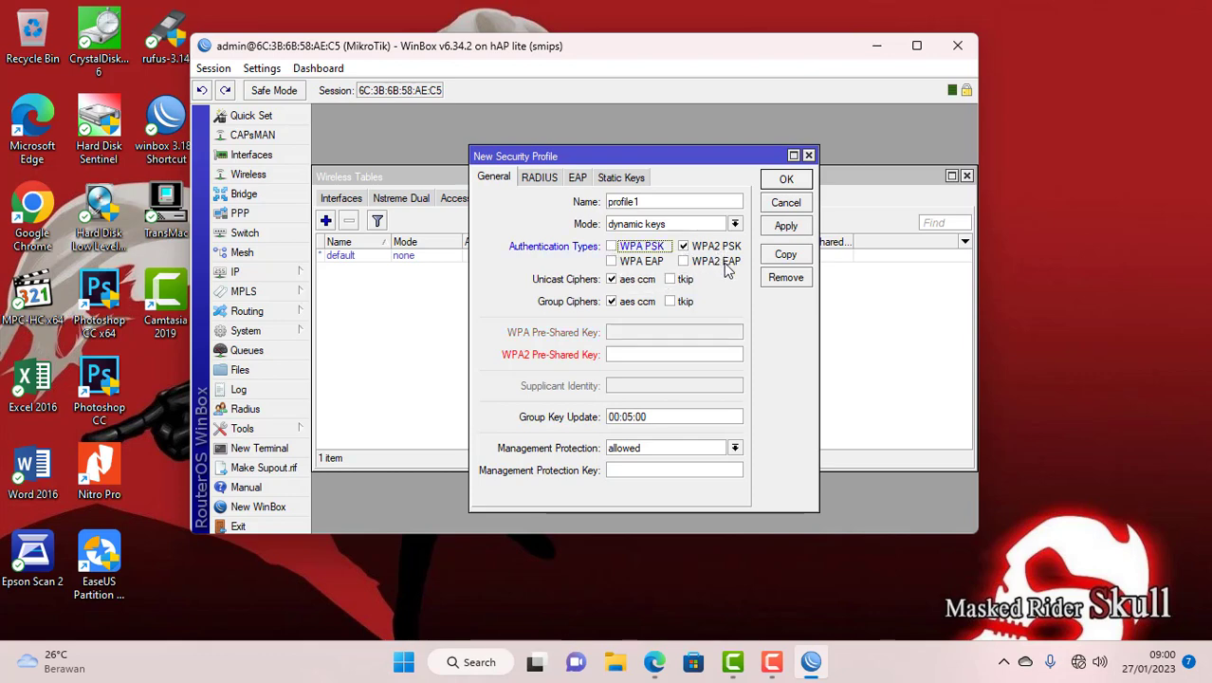
left_click(625, 355)
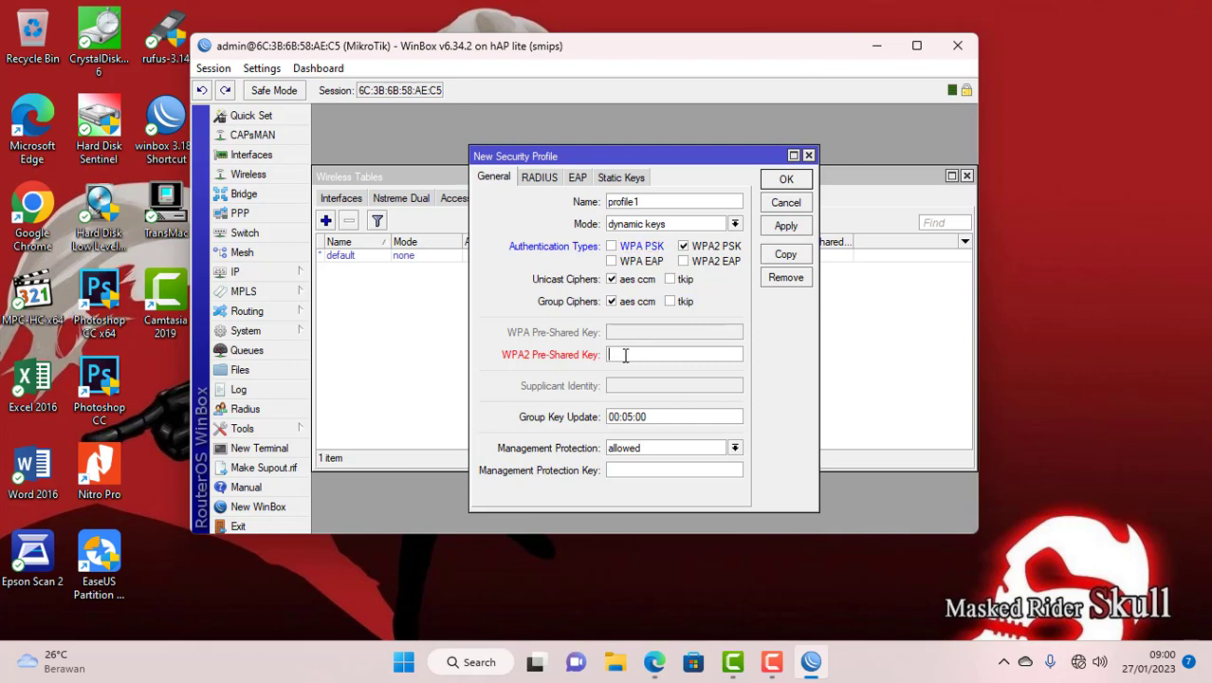
type("12345678")
left_click(785, 182)
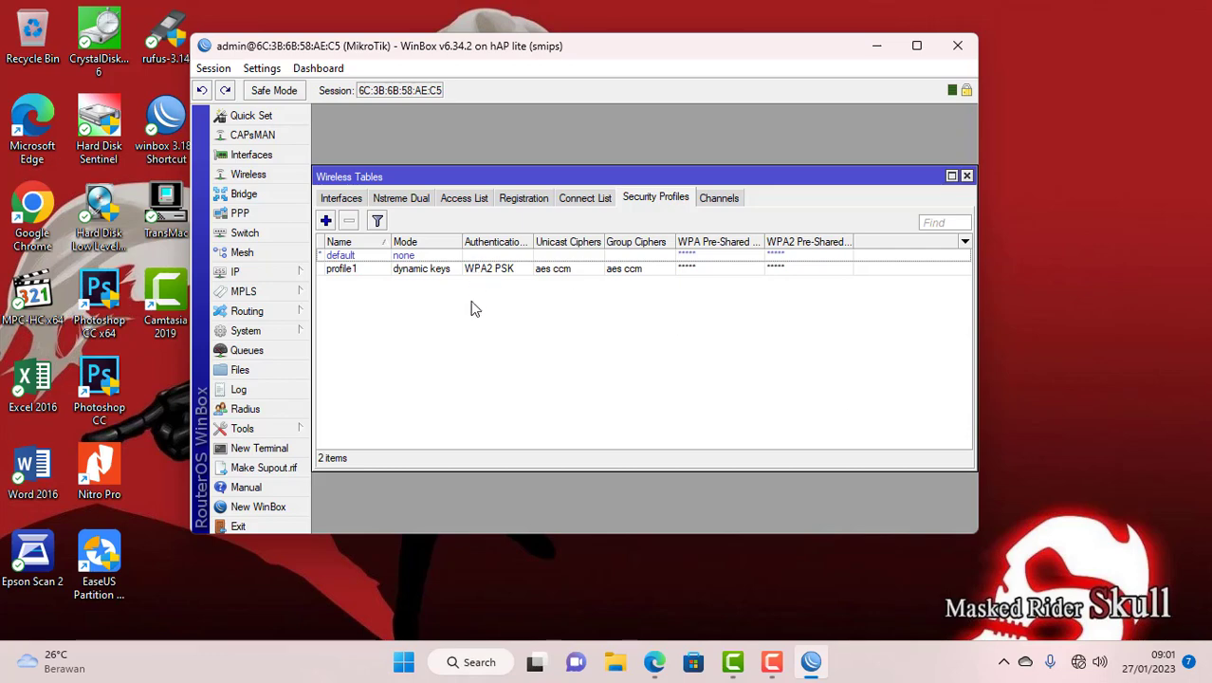
- Change wlan1's Security Profile from default to profile1
left_click(353, 199)
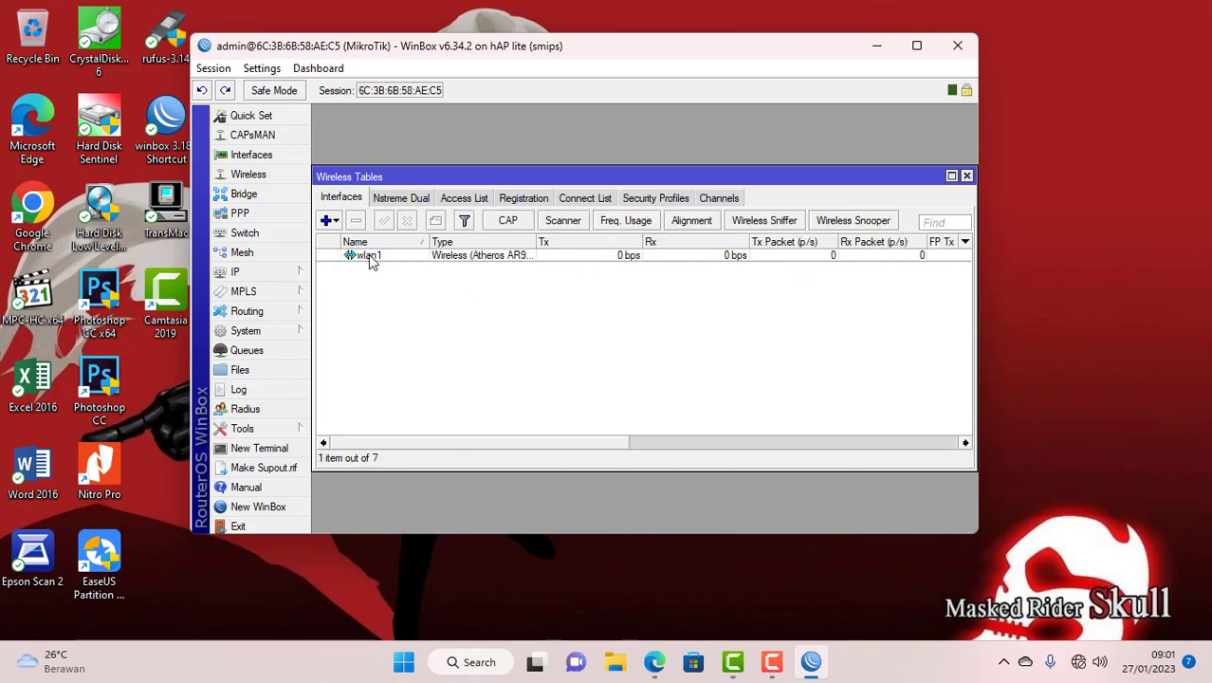
double_click(370, 256)
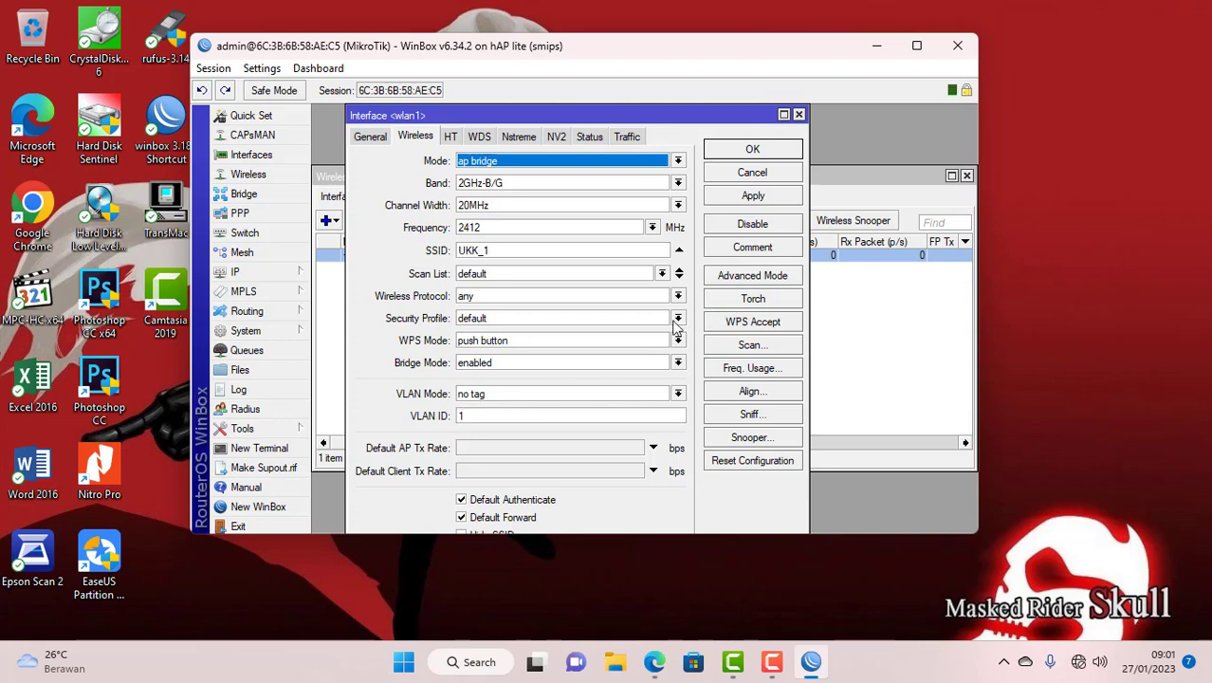
left_click(504, 323)
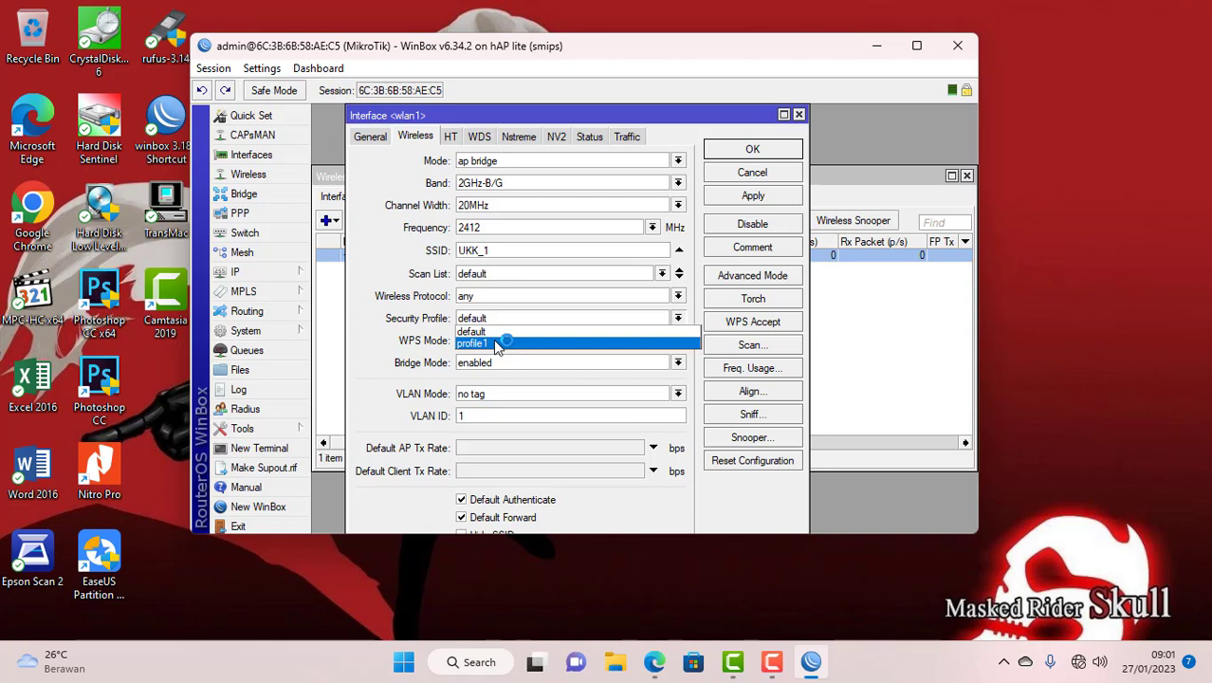
left_click(497, 344)
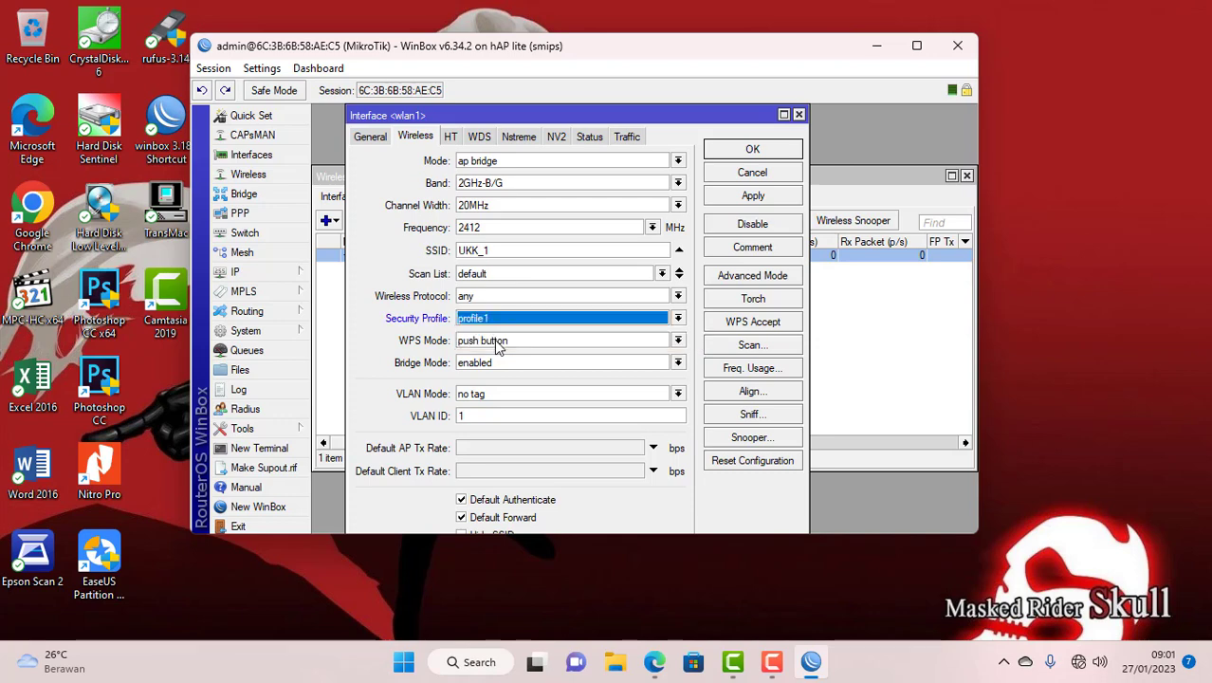
left_click(773, 149)
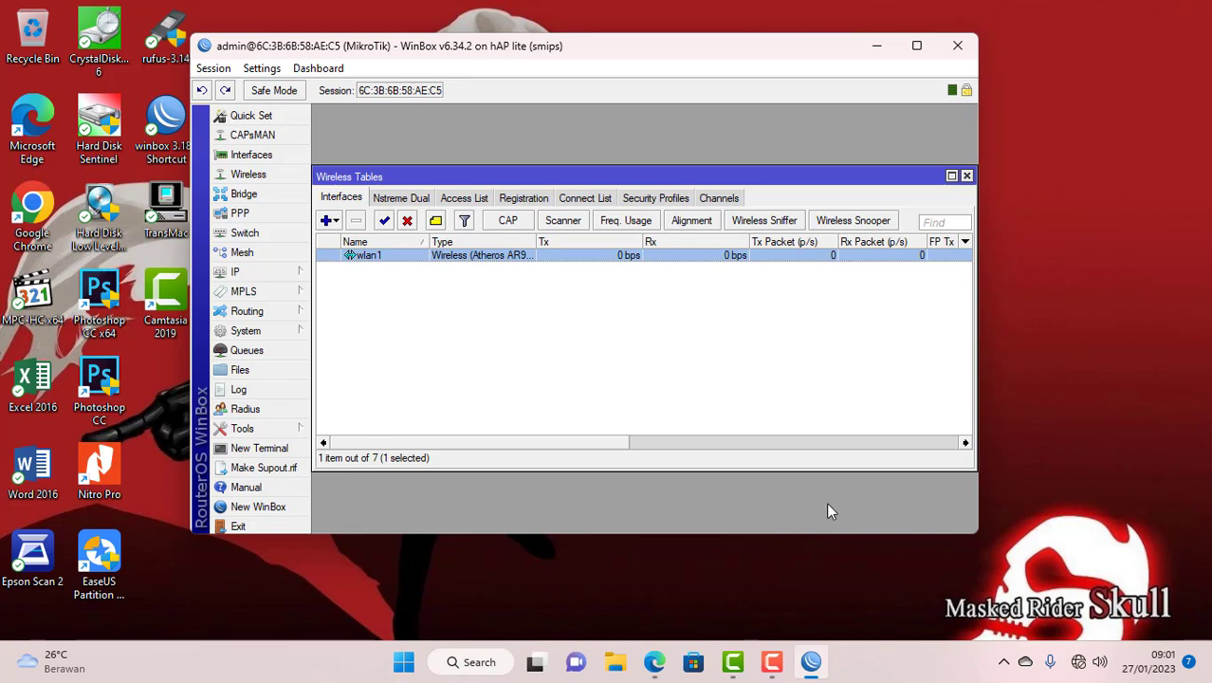
mouse_move(815, 664)
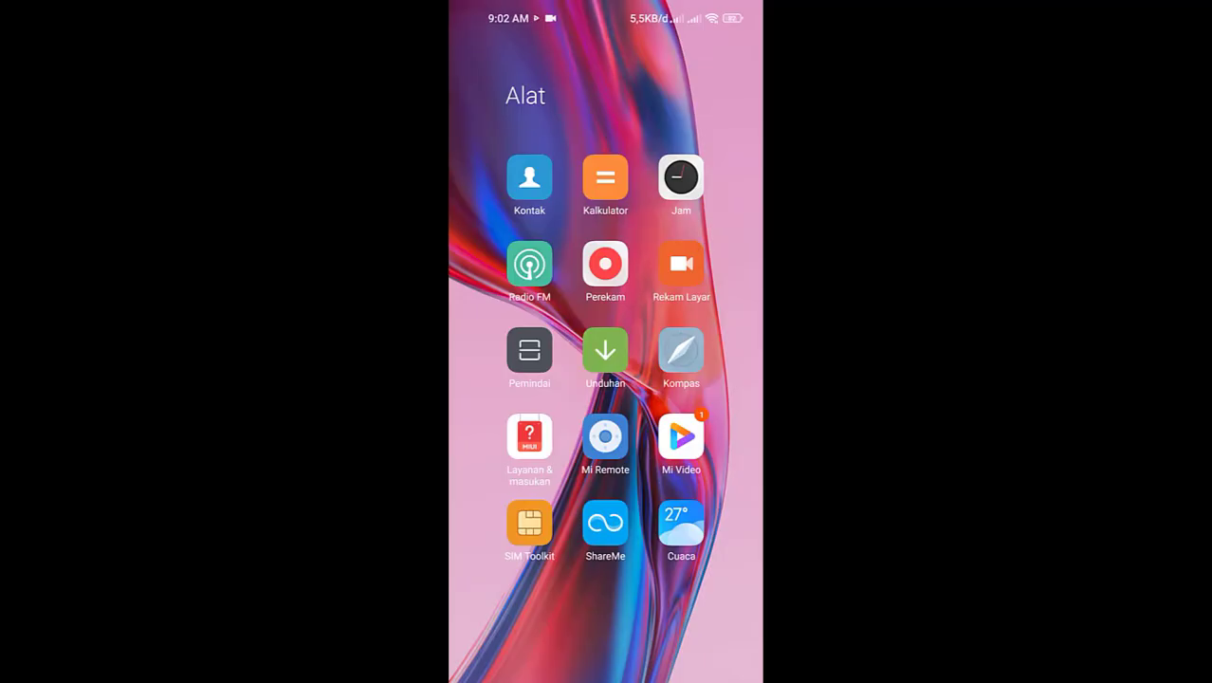
- On the phone, connect to UKK_1 with its Wi-Fi password and open the hotspot login page
left_click_drag(605, 8, 605, 379)
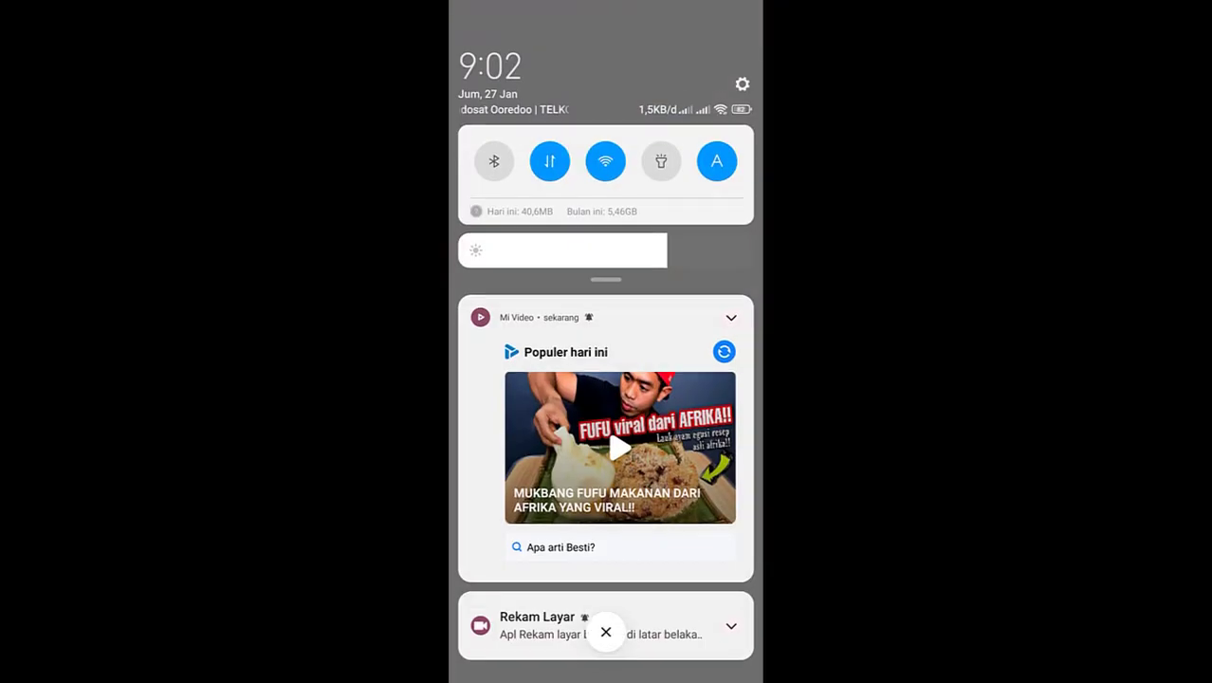
left_click(605, 152)
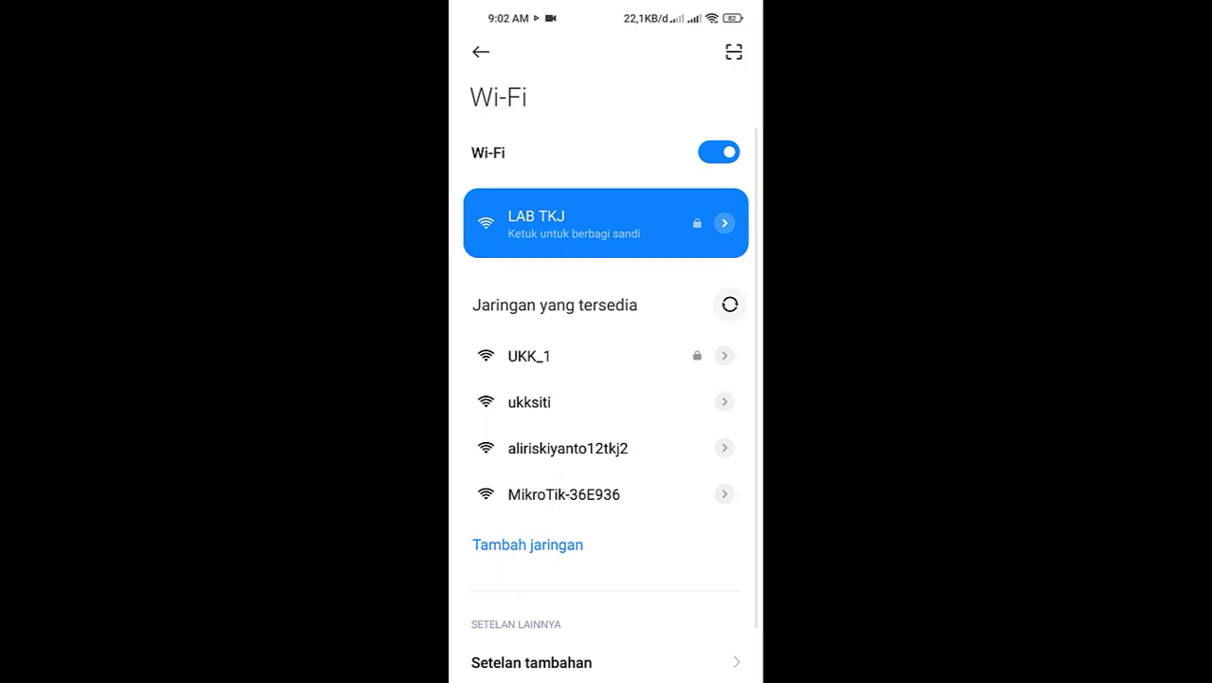
left_click(529, 356)
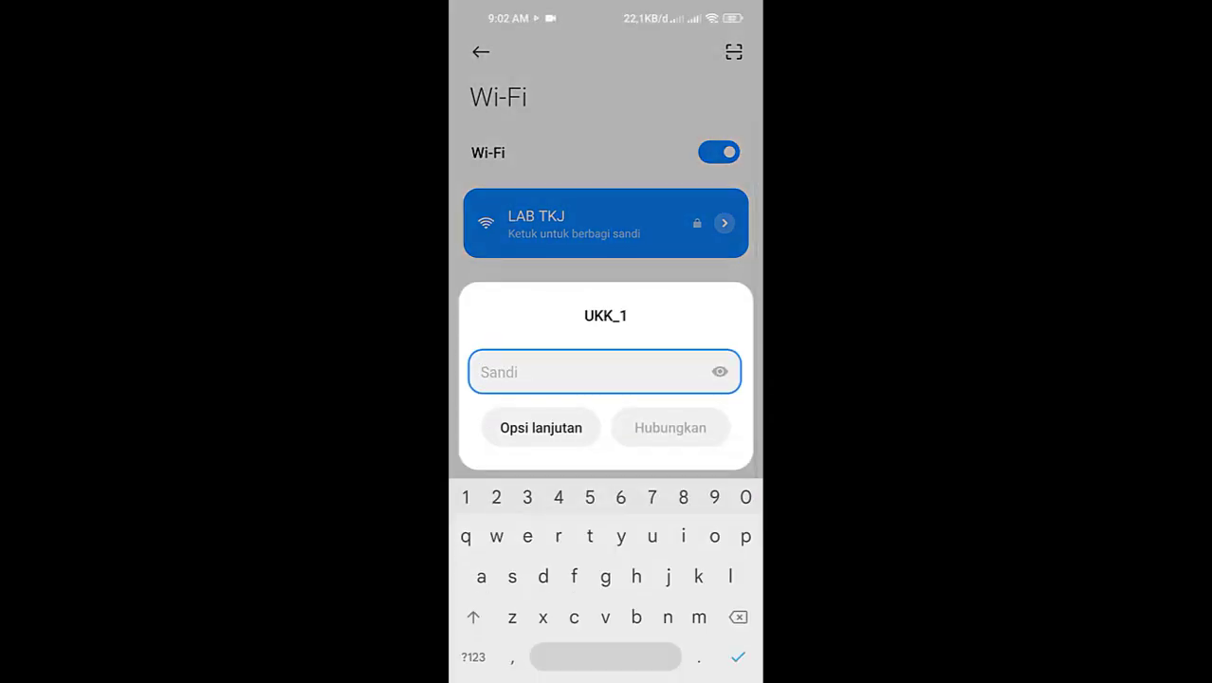
type("12345678")
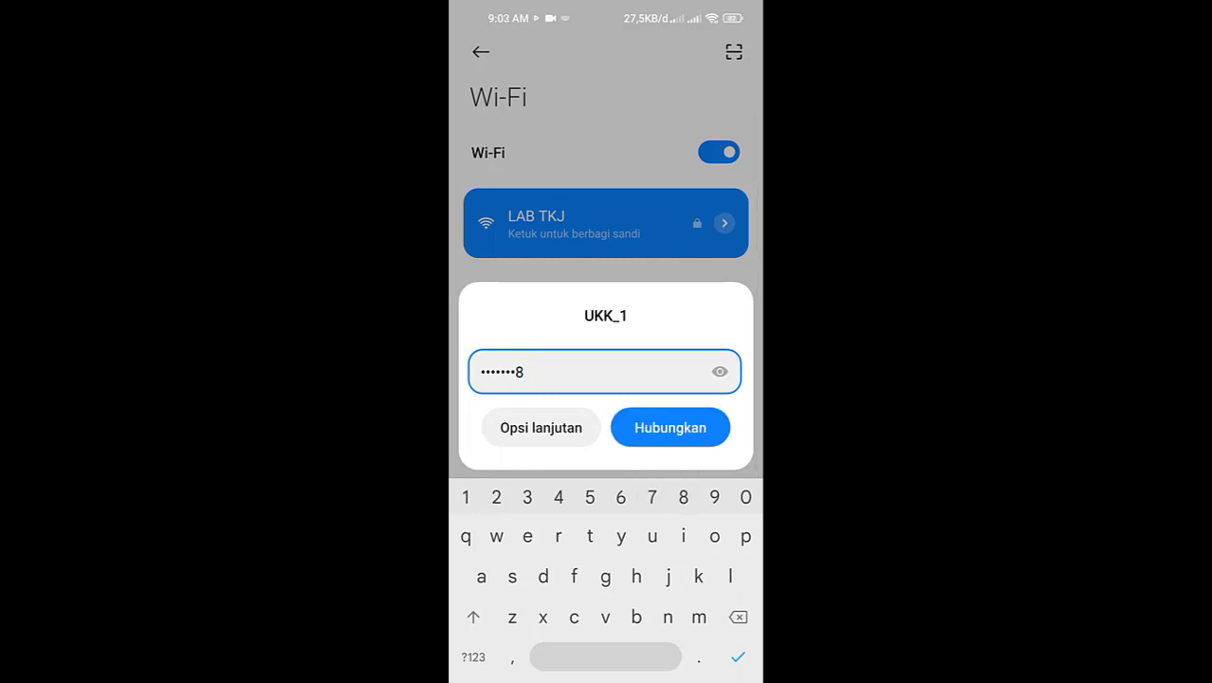
left_click(669, 427)
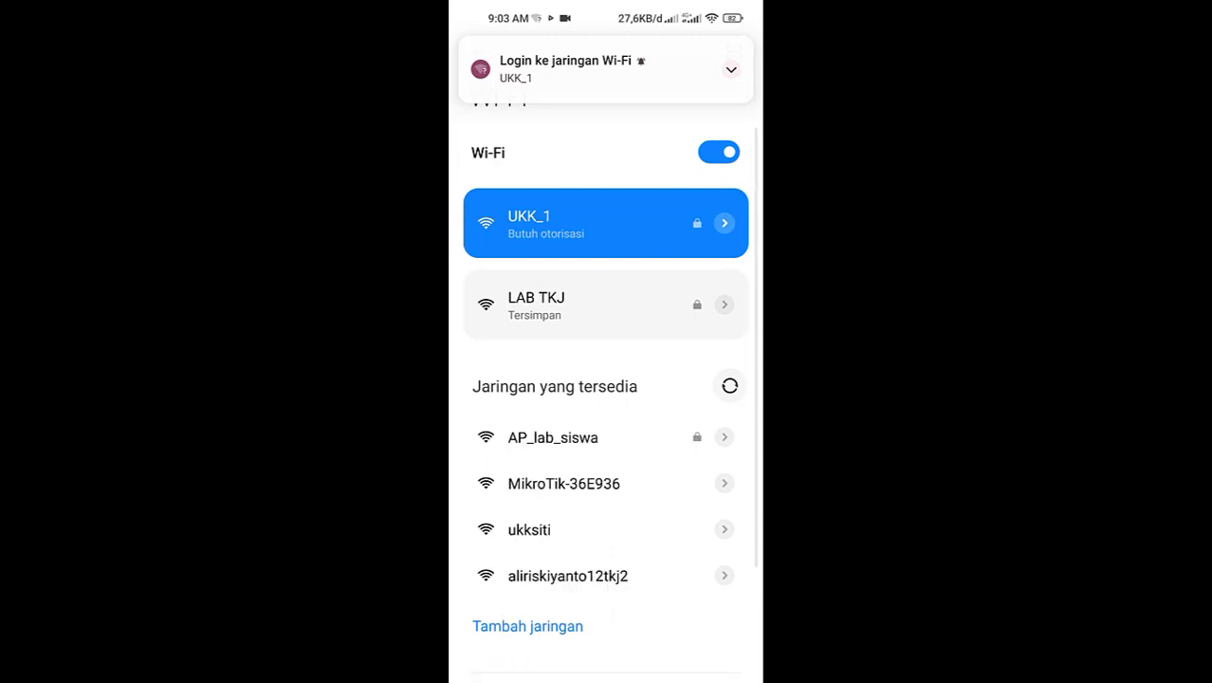
left_click(605, 69)
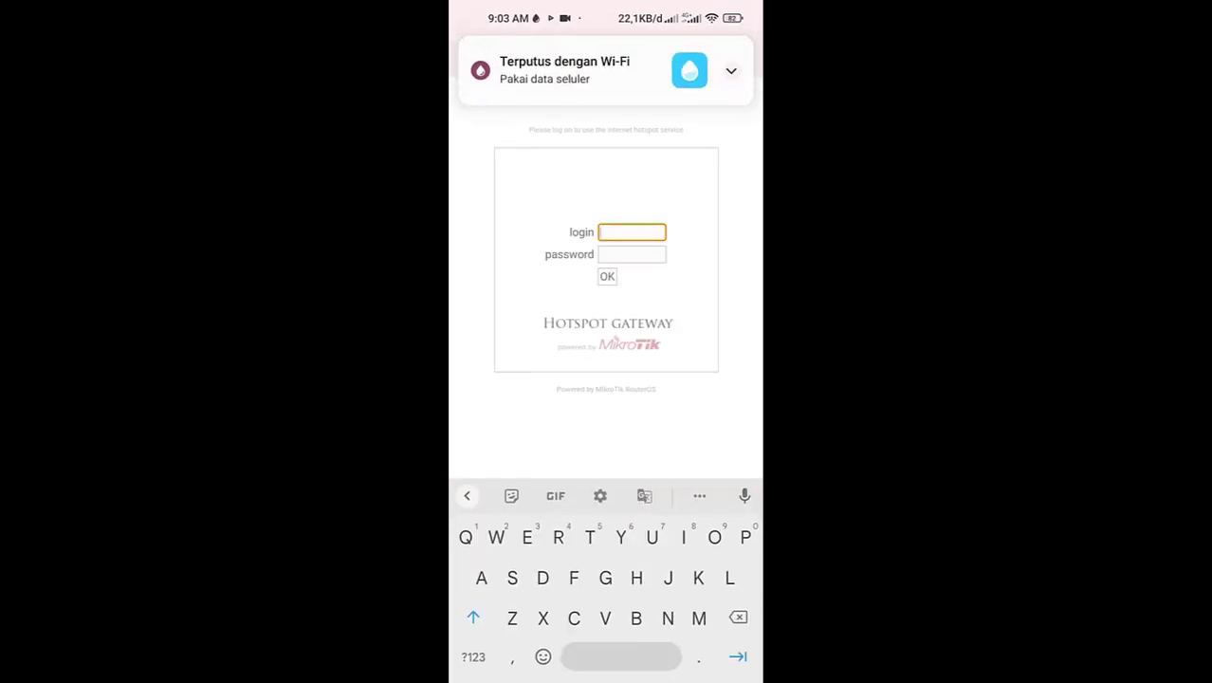
- Enter the hotspot user's username and password in the UKK_1 captive portal and submit
left_click(473, 617)
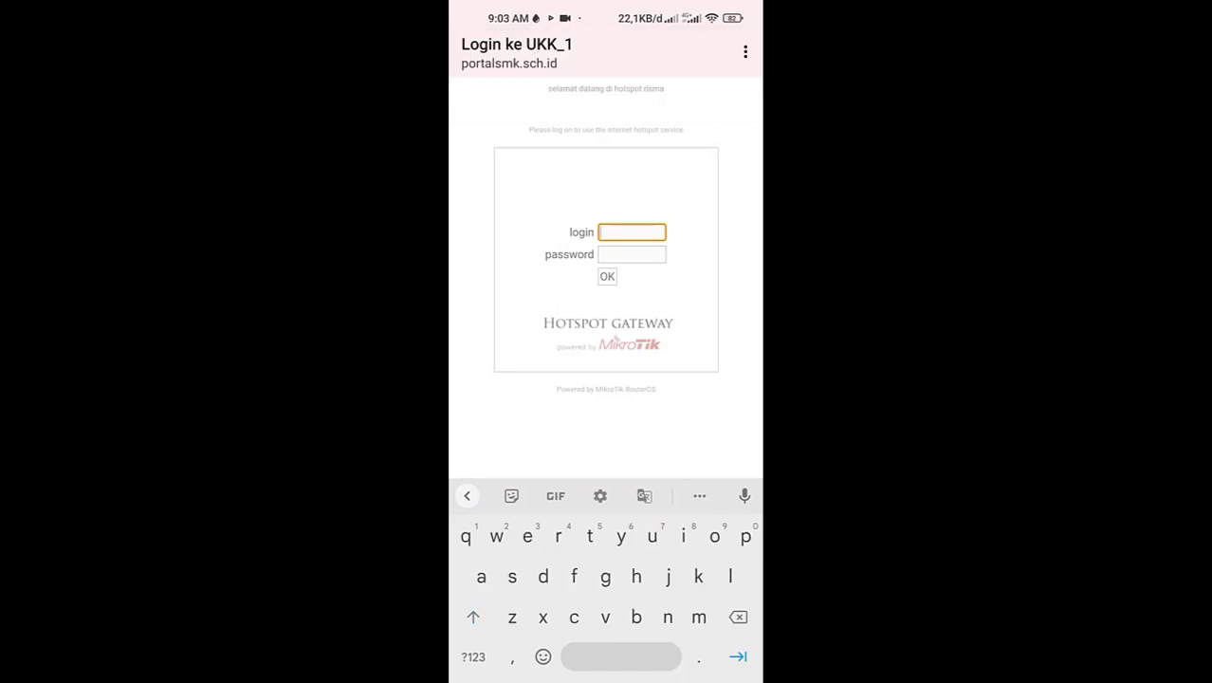
type("guru")
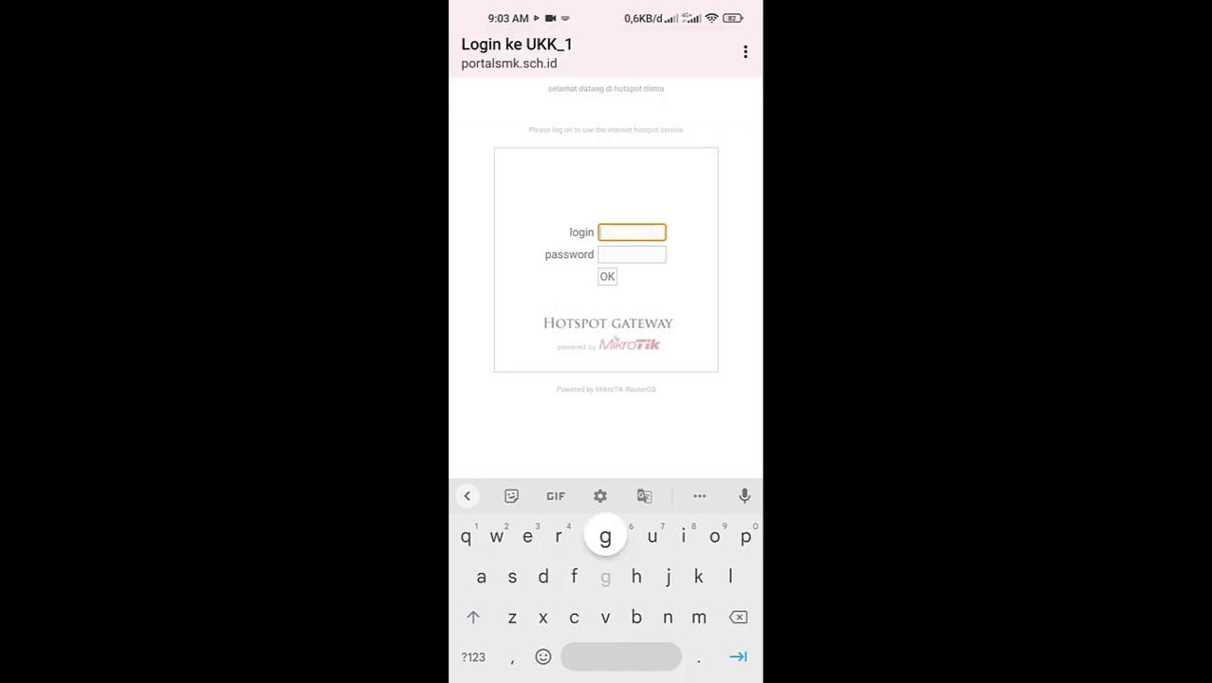
left_click(631, 254)
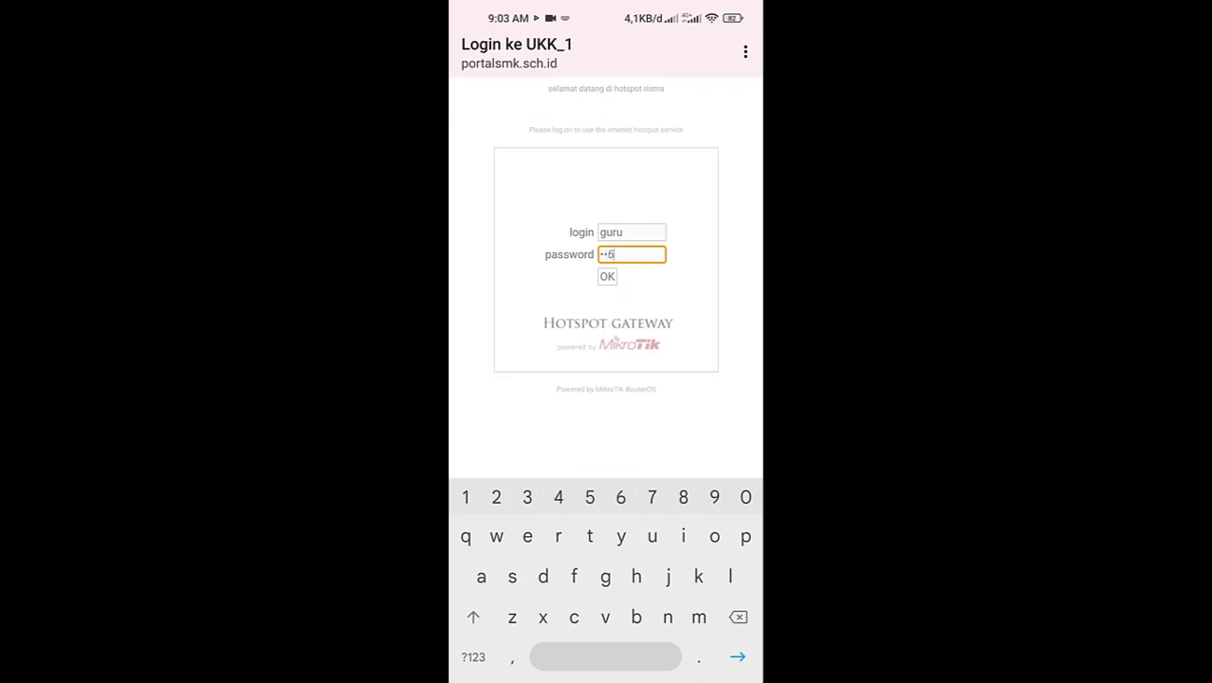
key("Return")
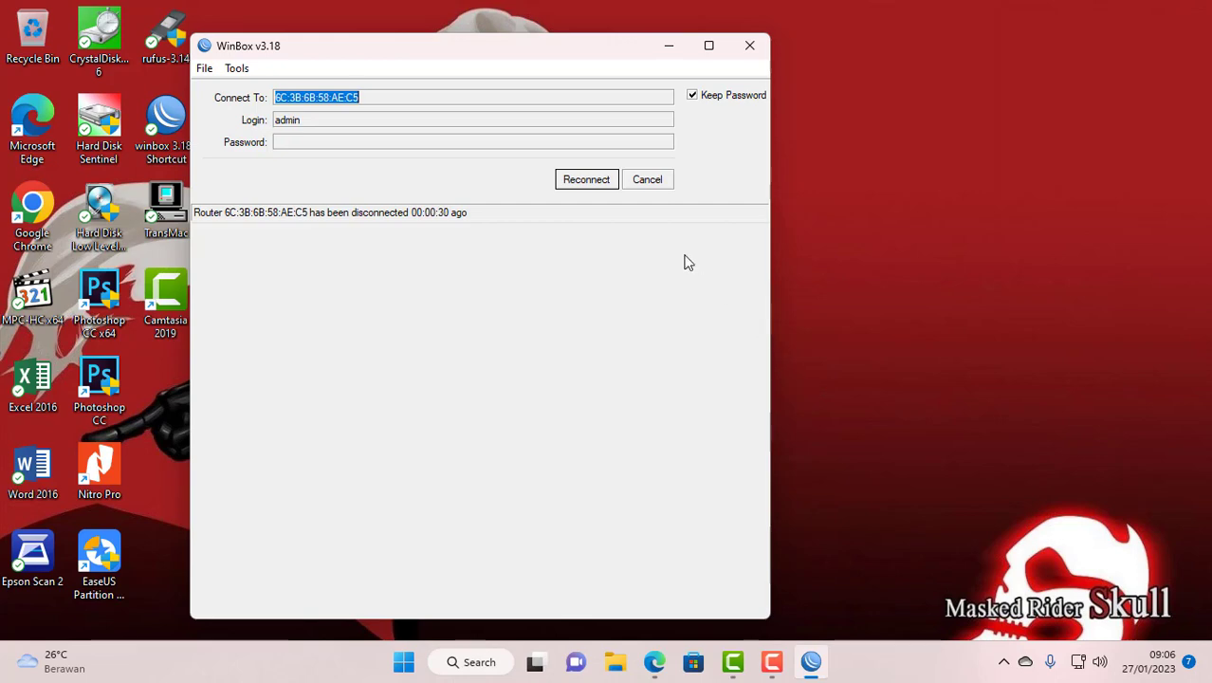
- Relaunch WinBox 3.18 and connect to router B8:69:F4:36:E9:32 from the refreshed neighbor list
left_click(750, 55)
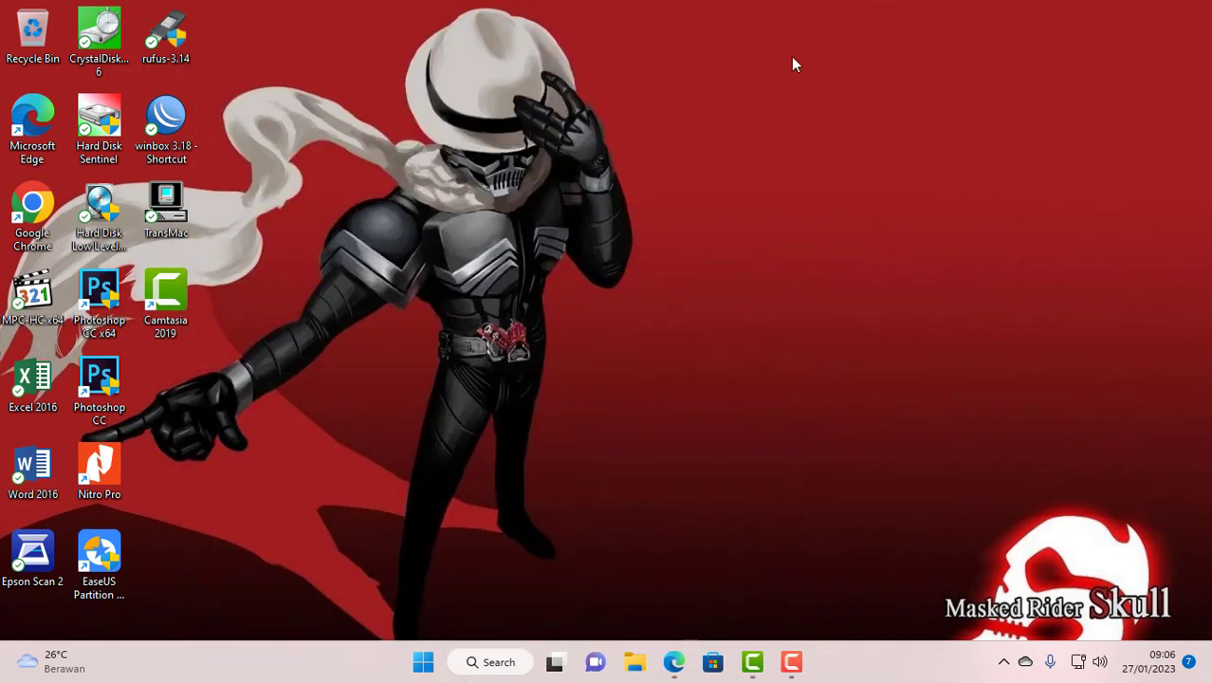
double_click(163, 123)
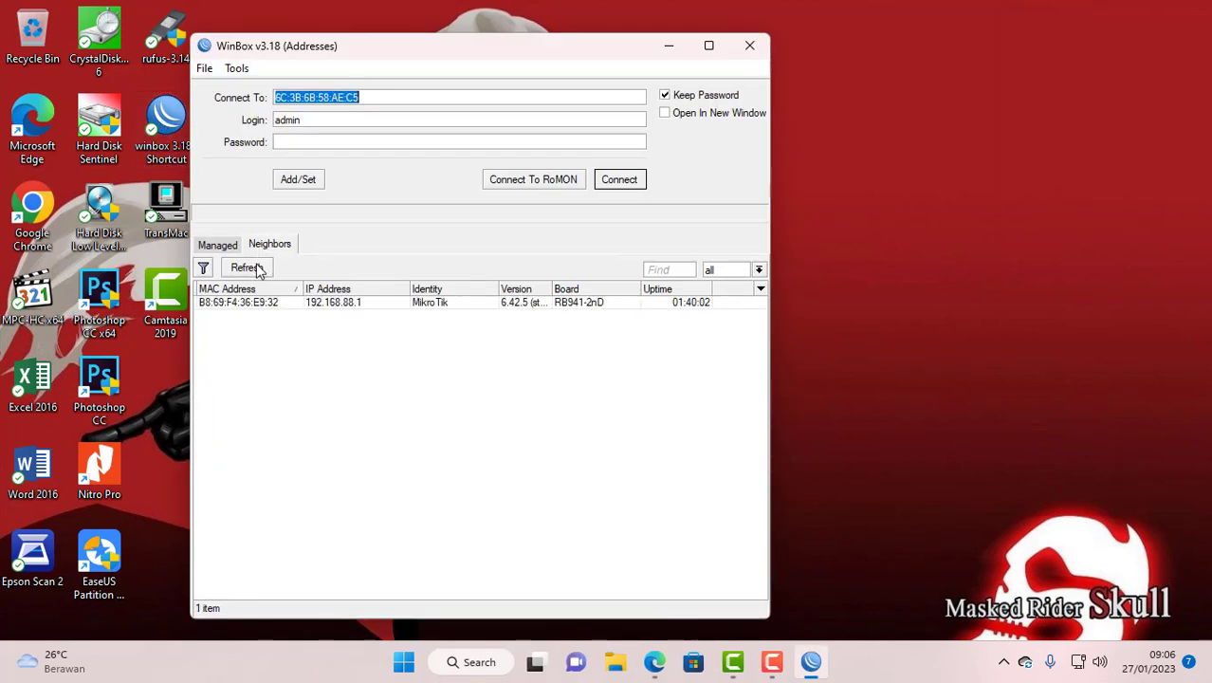
left_click(257, 269)
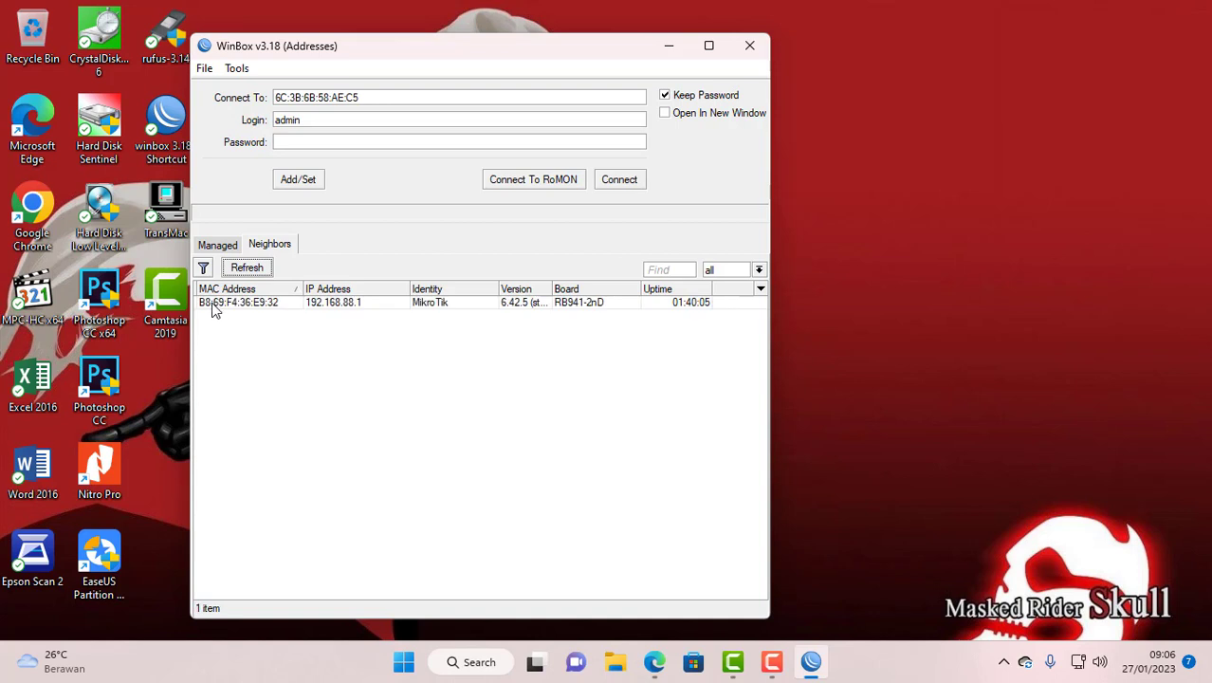
left_click(216, 303)
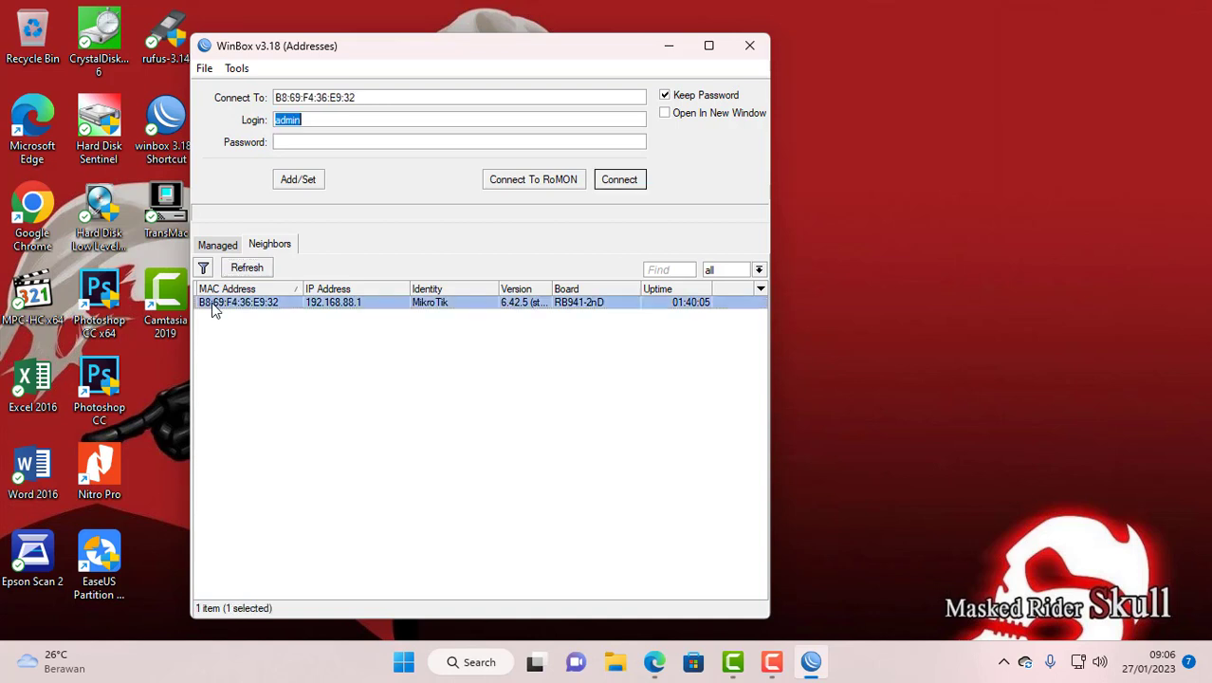
left_click(618, 185)
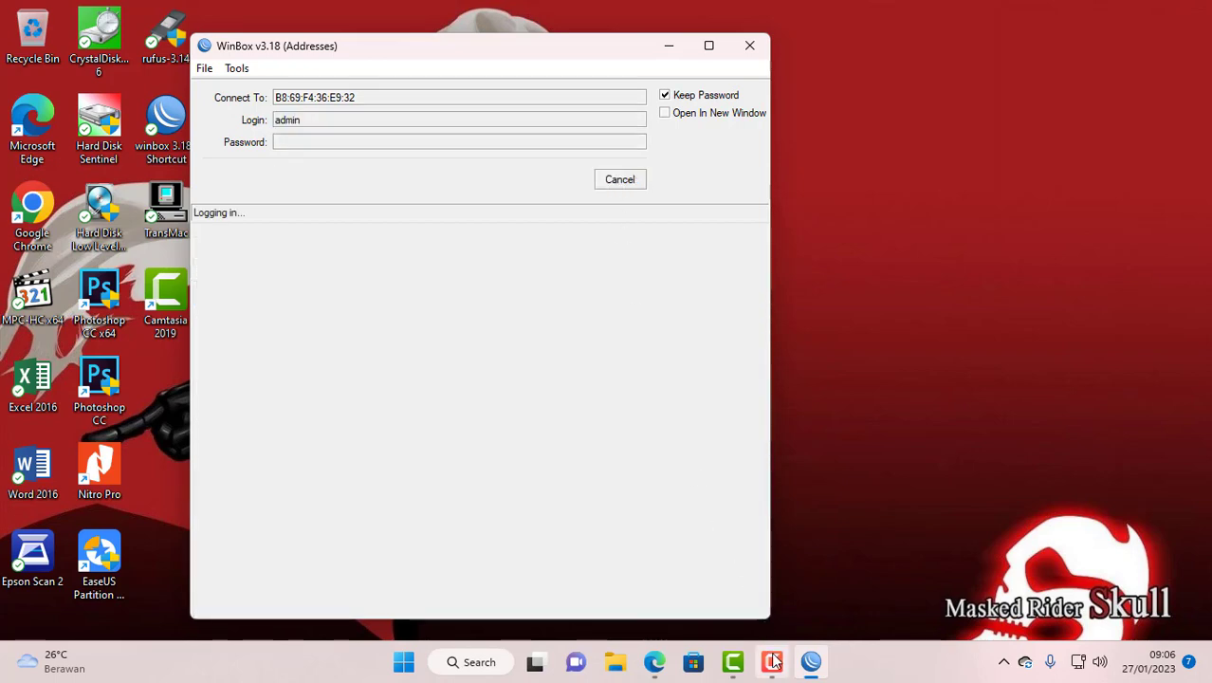
left_click(809, 619)
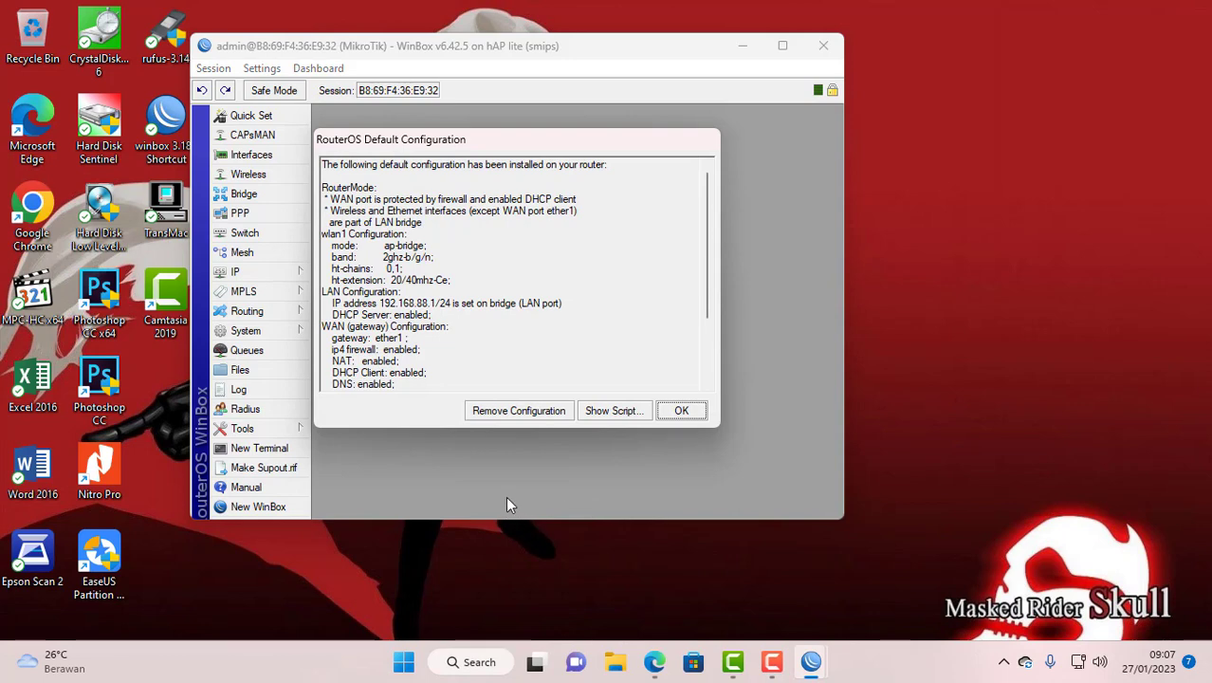
- Remove the router's default configuration, then reconnect to router B8:69:F4:36:E9:34
left_click(507, 414)
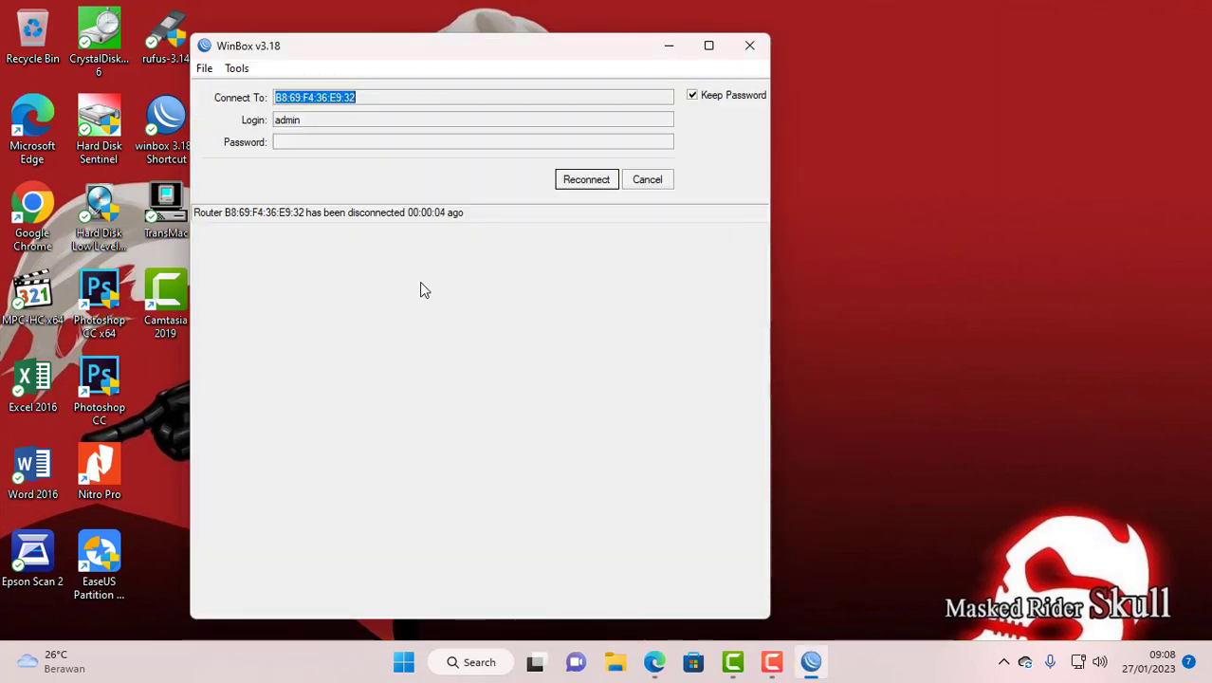
left_click(580, 182)
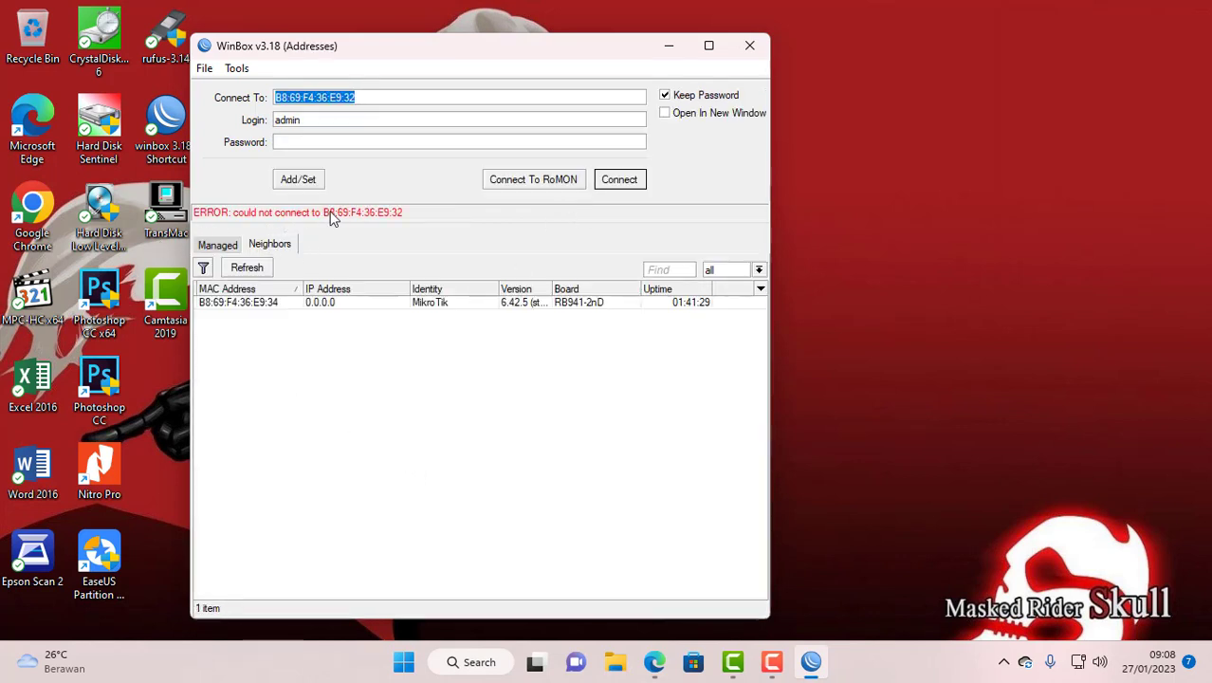
left_click(220, 303)
left_click(617, 180)
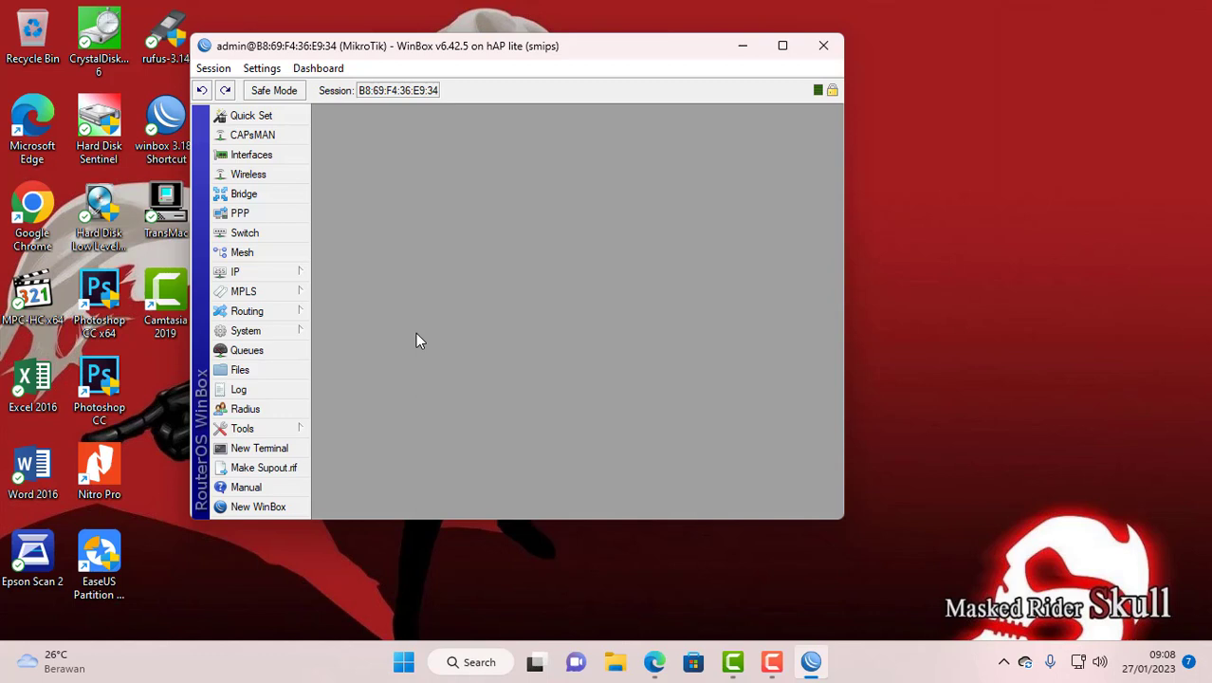
- In the interface list, set ether1 as the master port of ether2
left_click(251, 156)
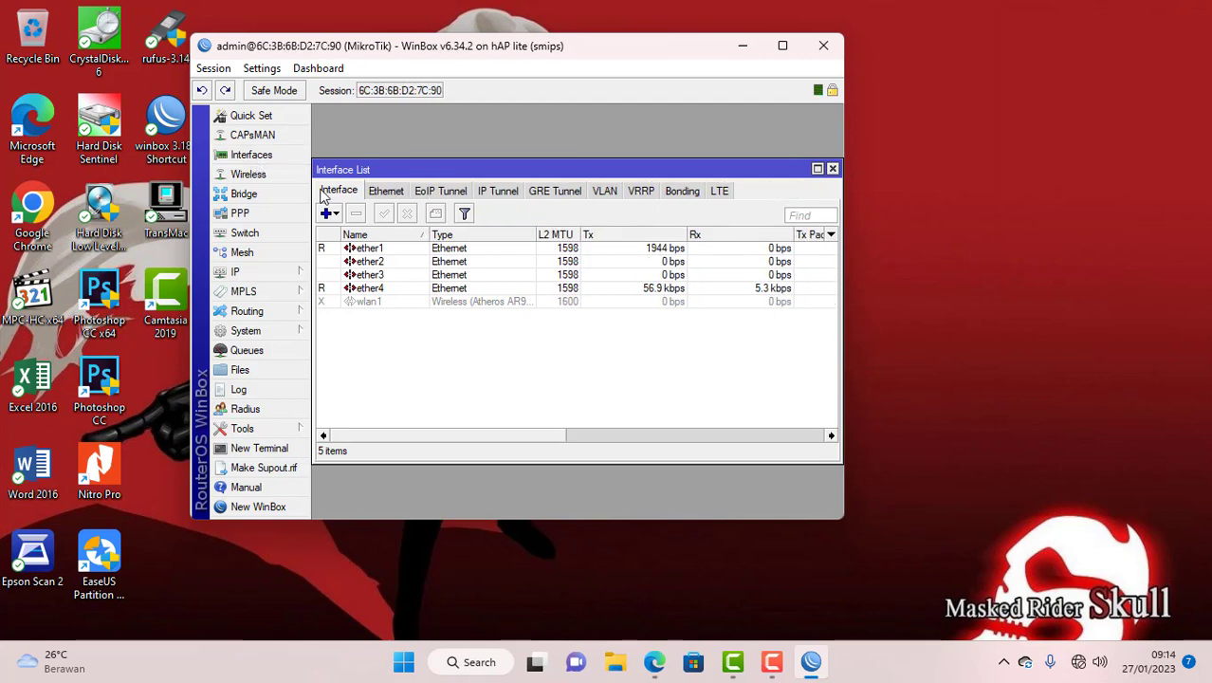
double_click(369, 265)
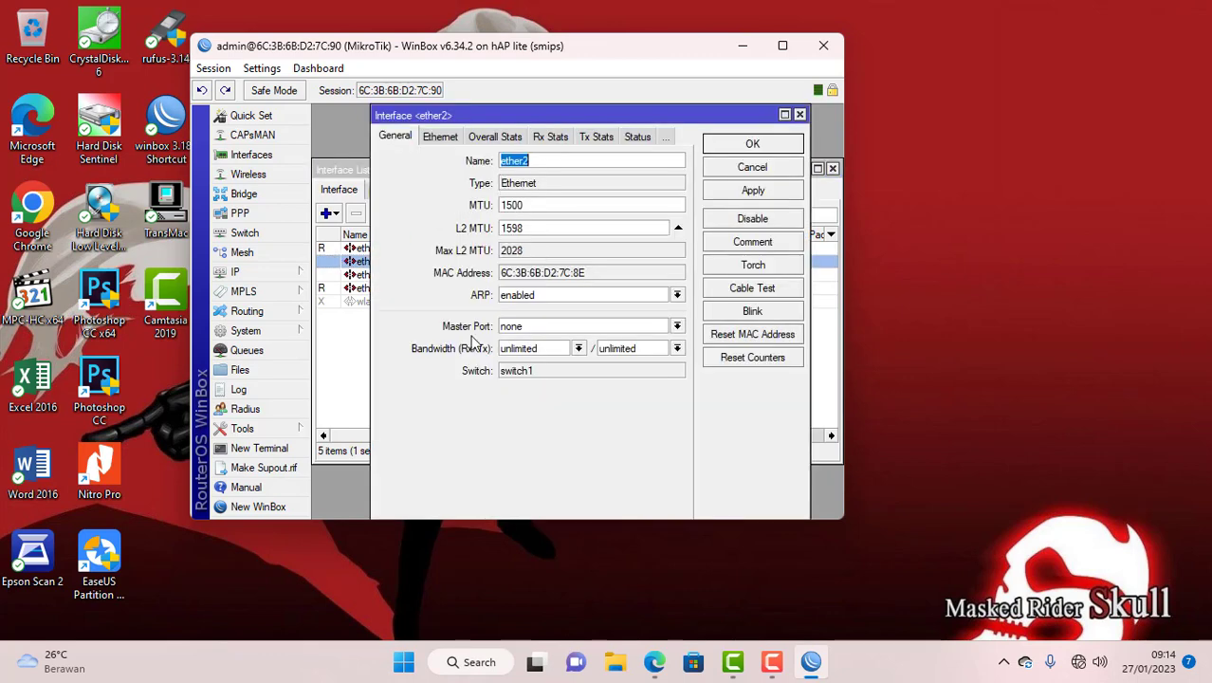
left_click(532, 326)
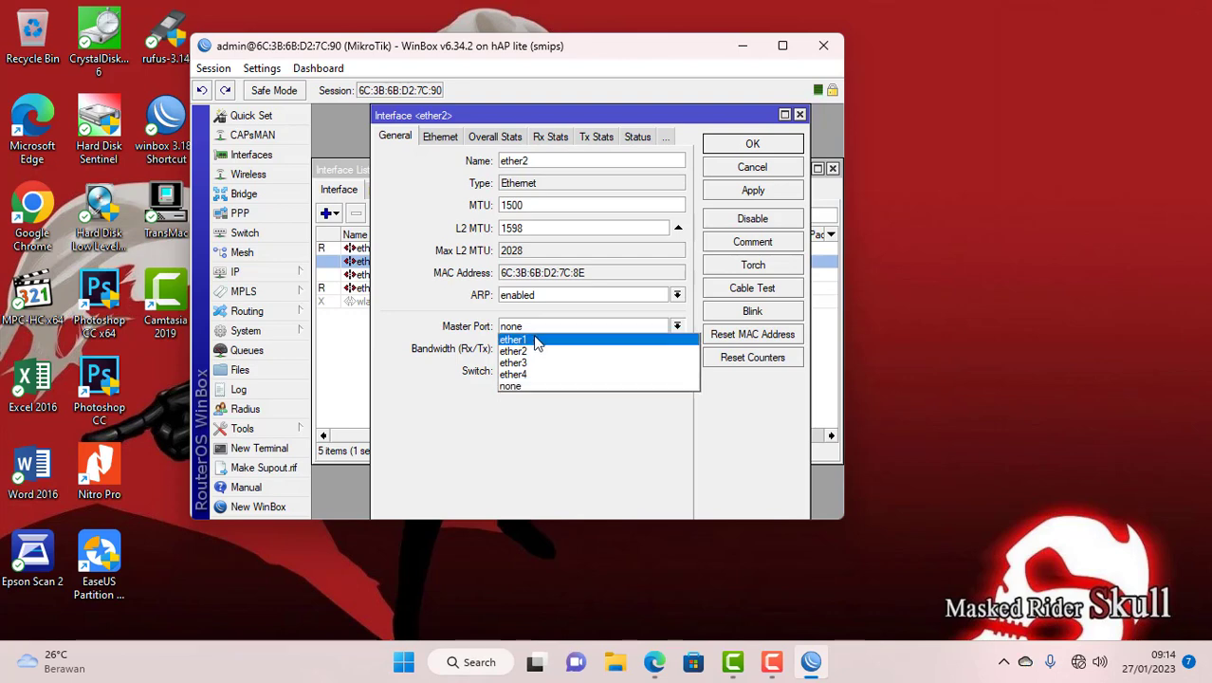
left_click(534, 339)
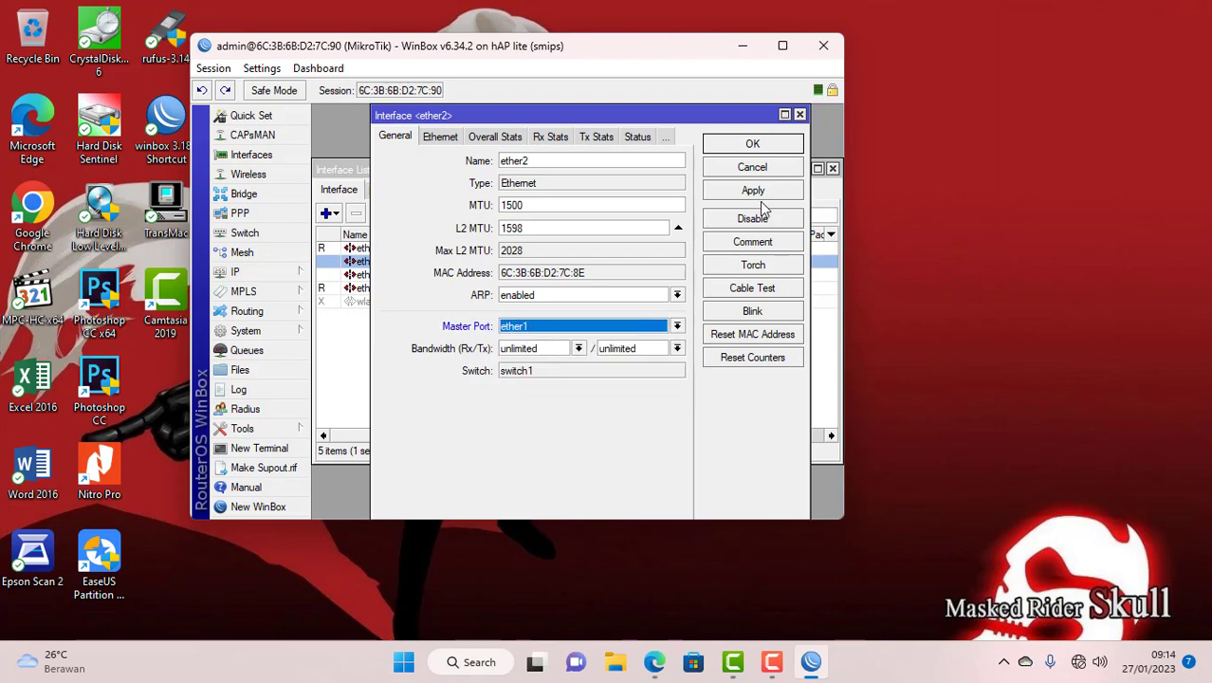
left_click(752, 144)
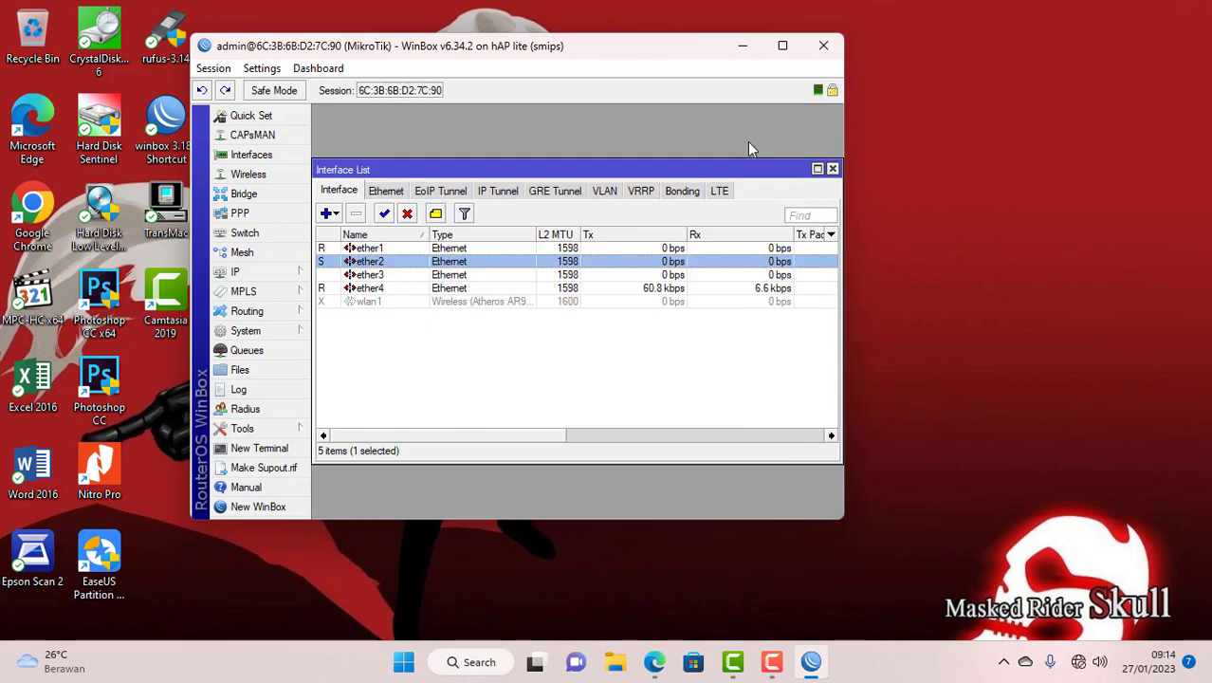
- Set ether1 as master port for ether3 and ether4, then close the Interface List
double_click(374, 275)
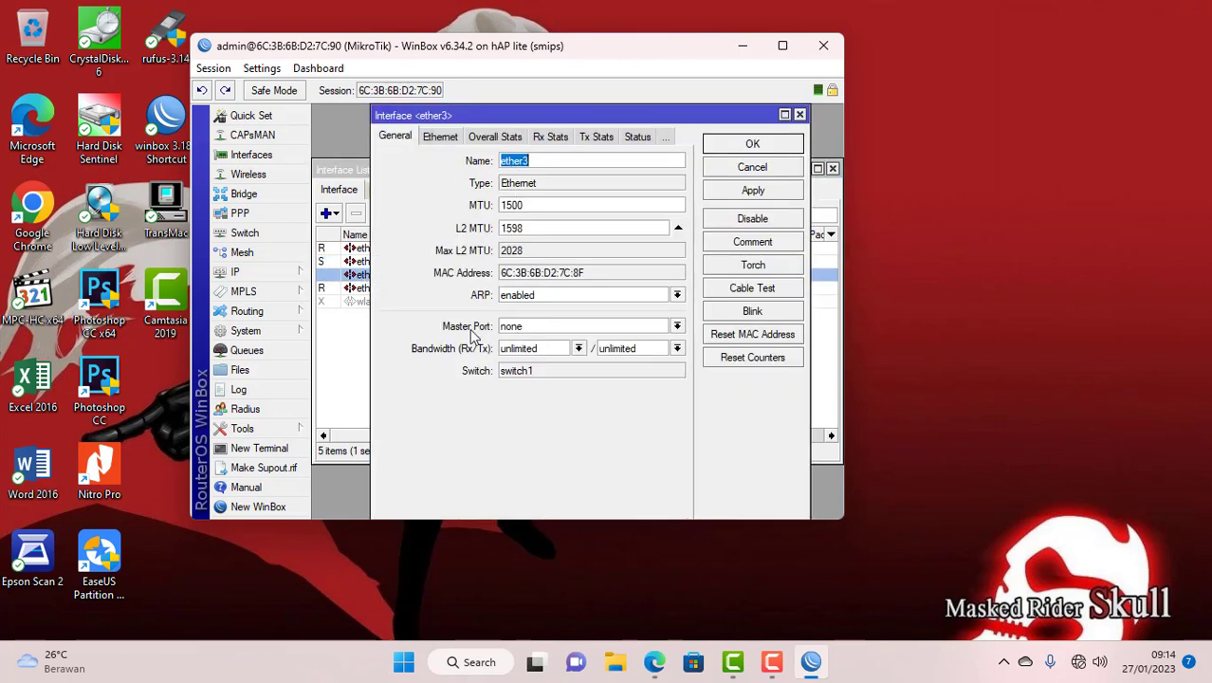
left_click(524, 327)
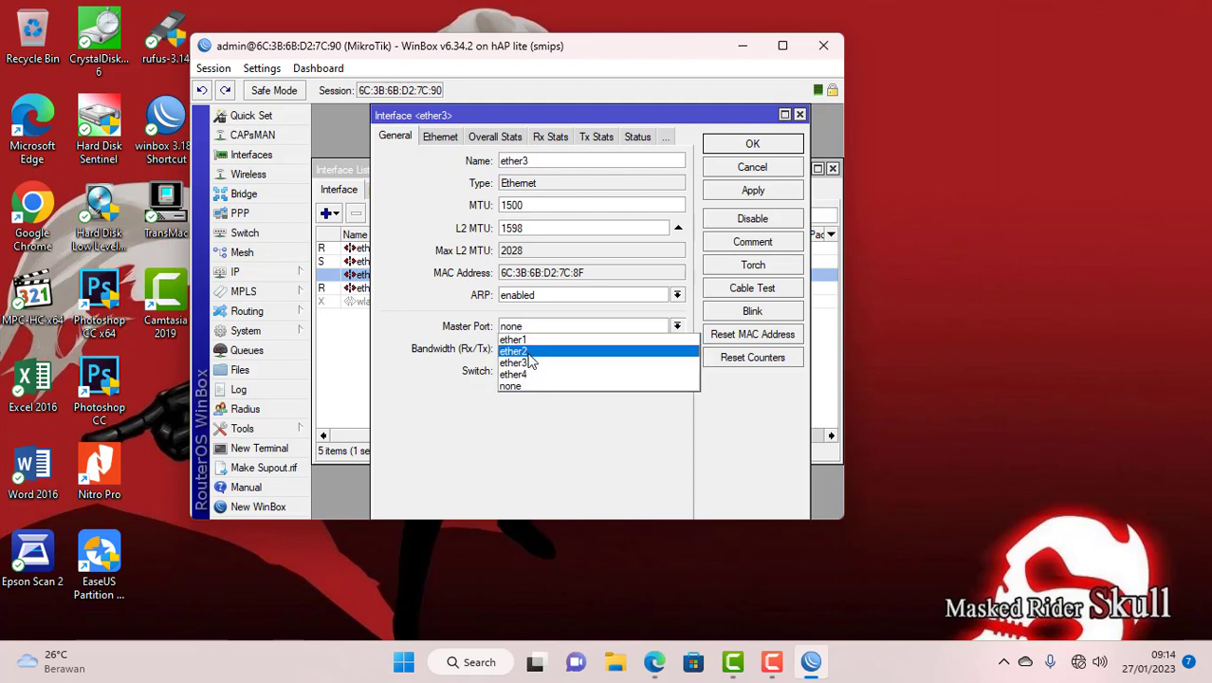
left_click(523, 340)
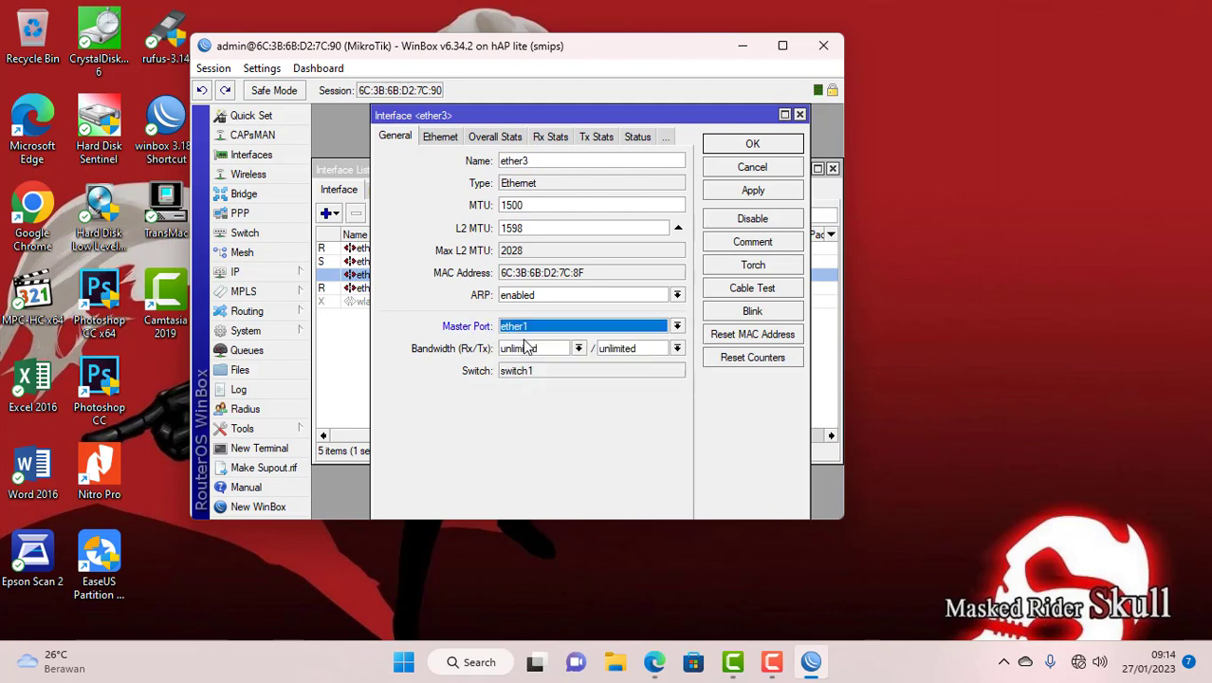
left_click(740, 143)
double_click(380, 287)
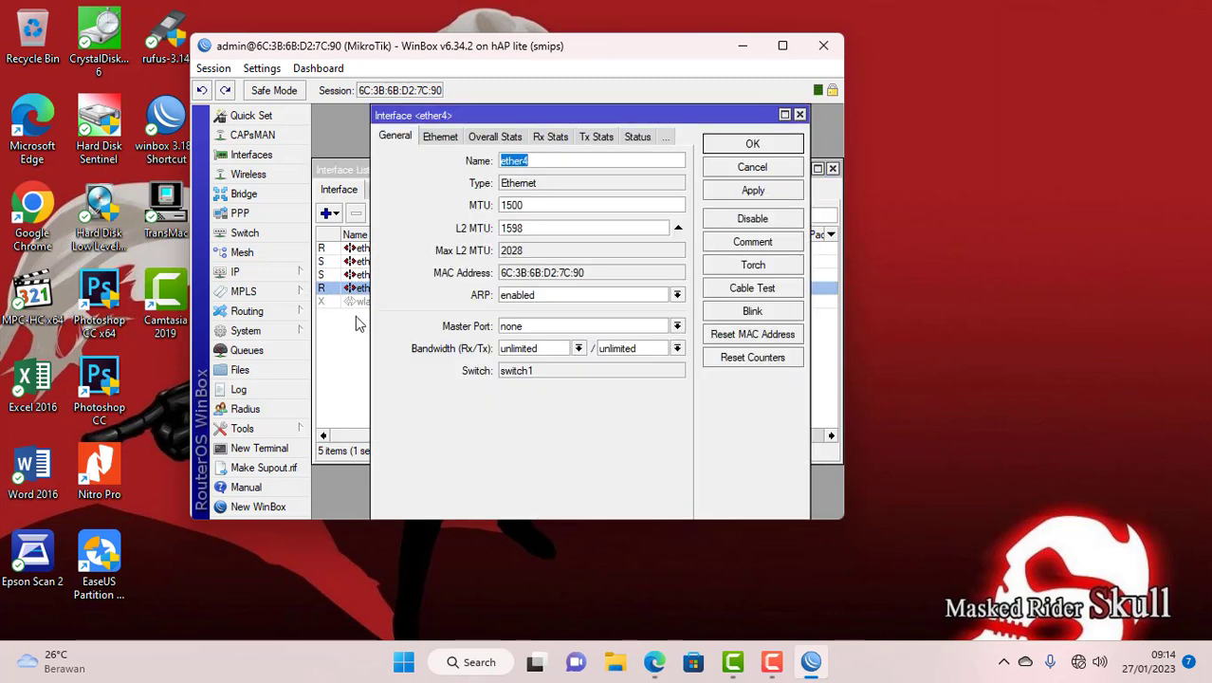
left_click(524, 329)
left_click(524, 340)
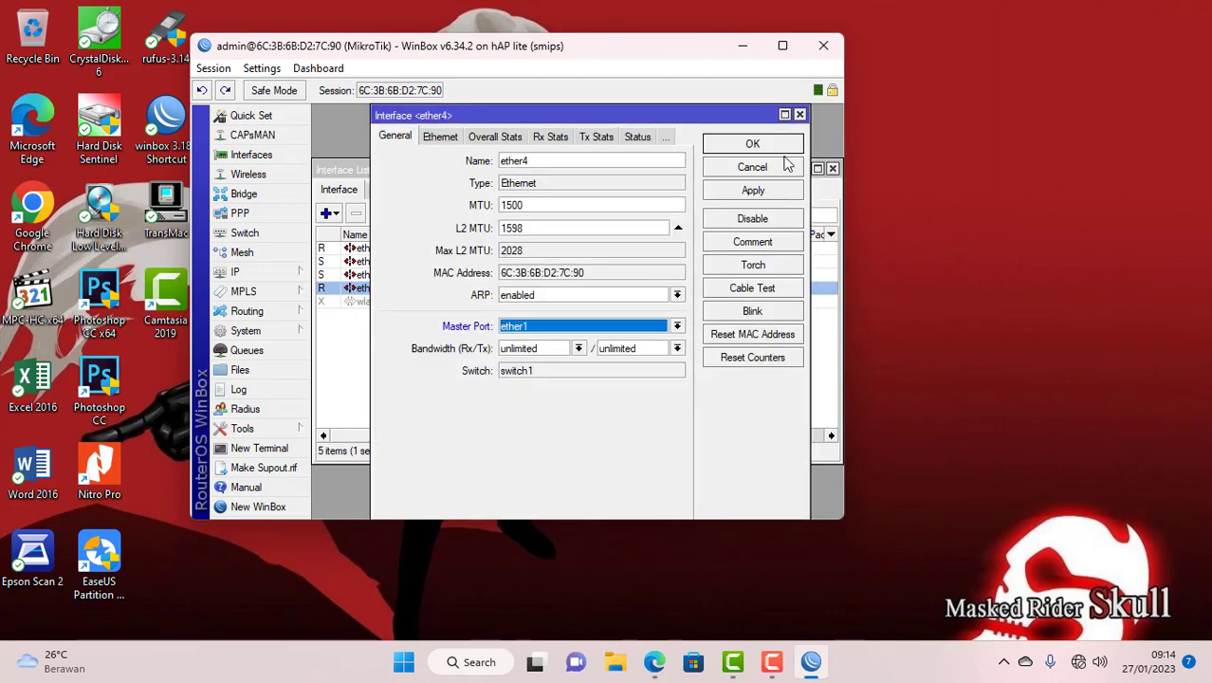
left_click(758, 146)
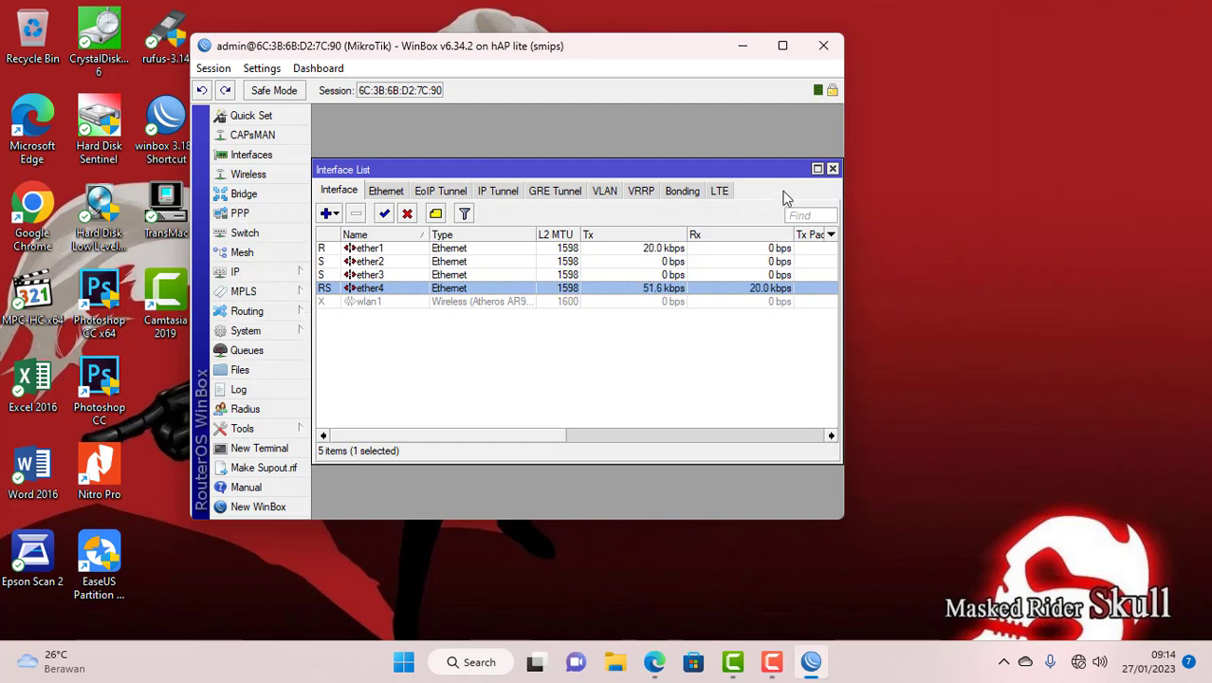
left_click(832, 169)
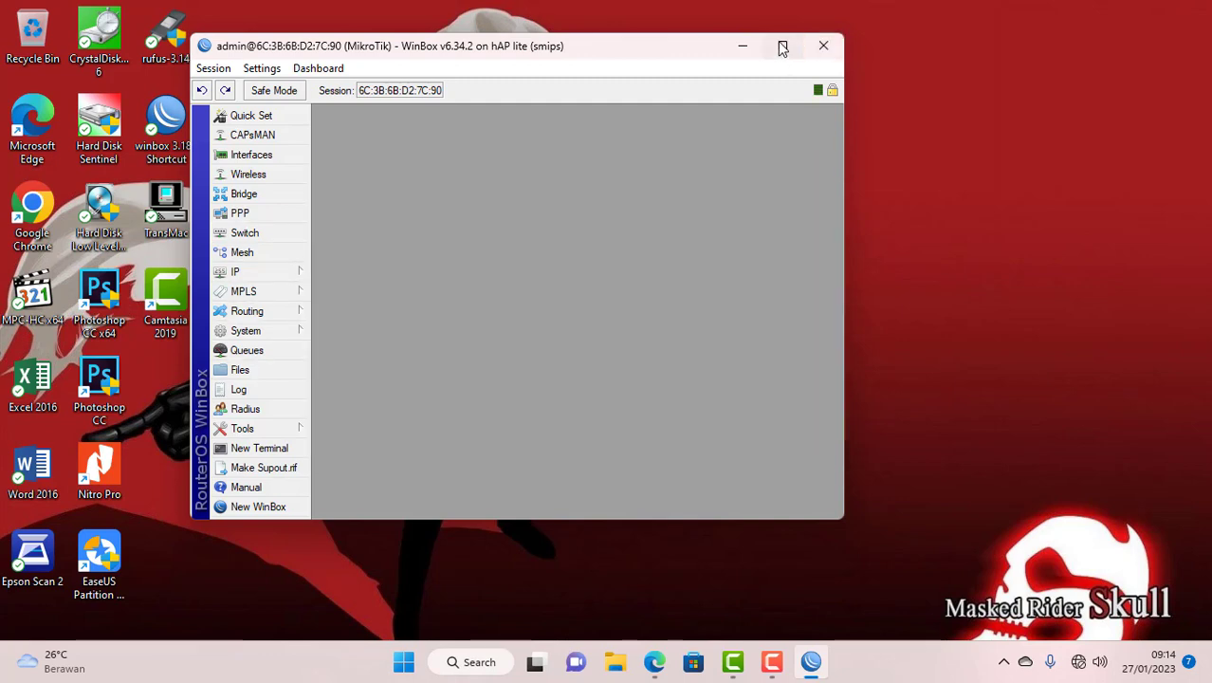
- Maximize WinBox and start a new switch VLAN entry with VLAN ID 10
left_click(781, 45)
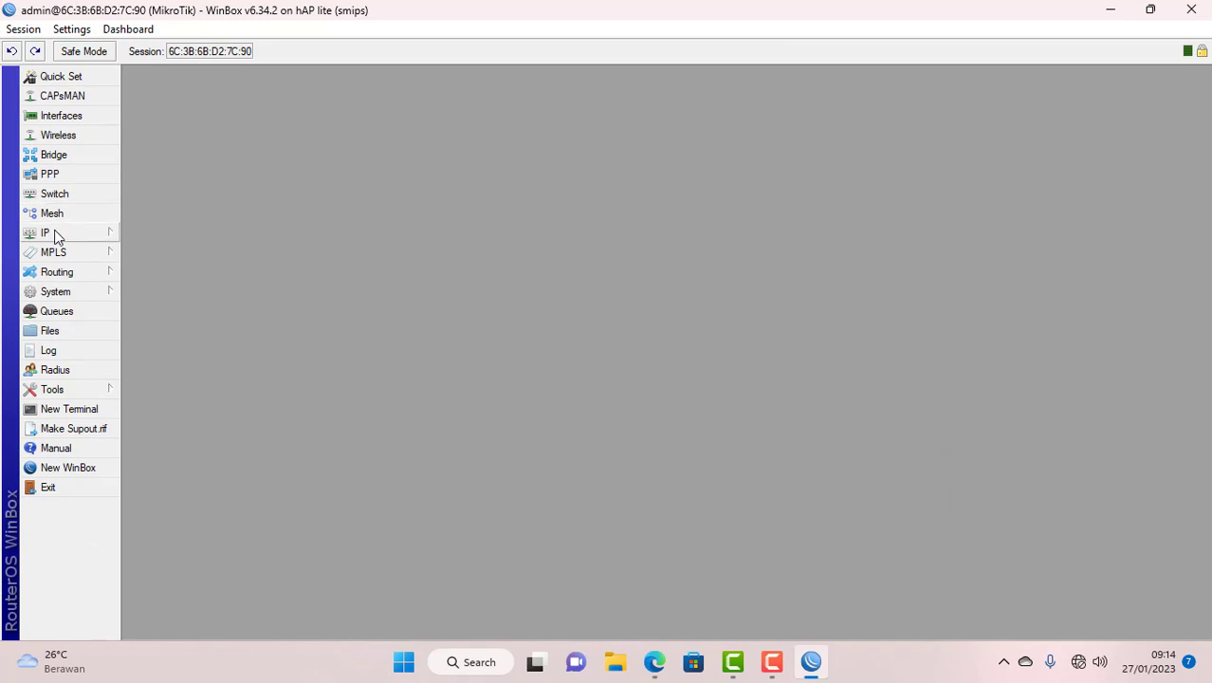
left_click(56, 194)
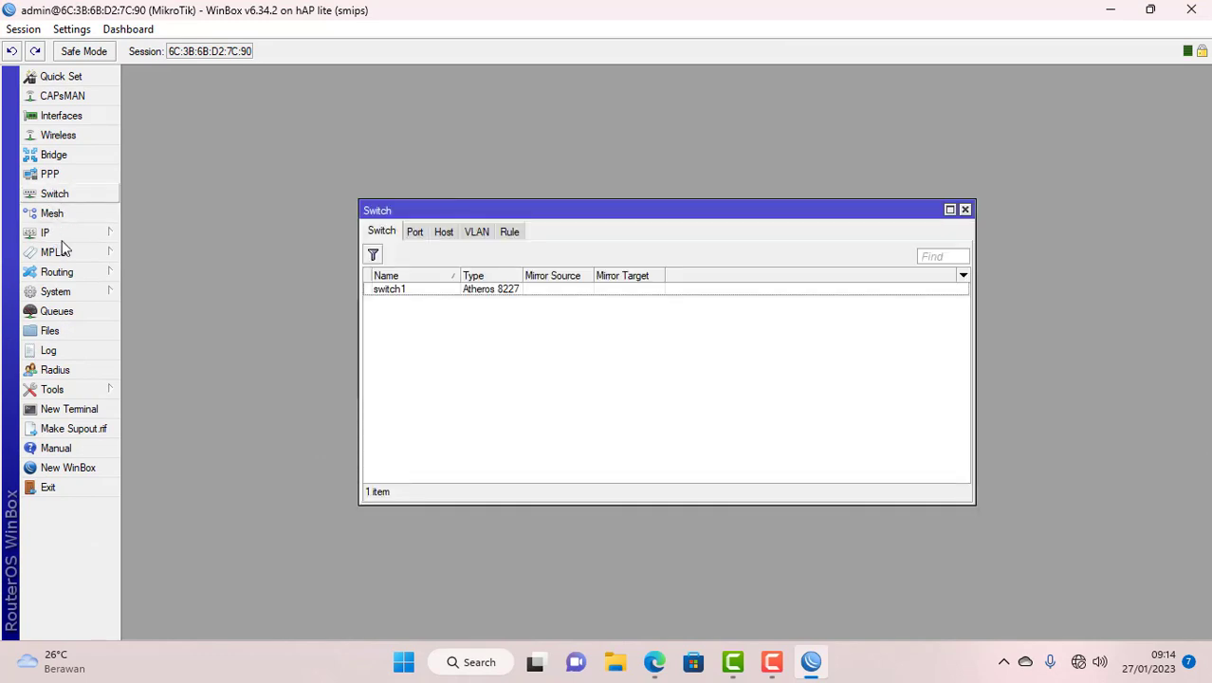
left_click(477, 233)
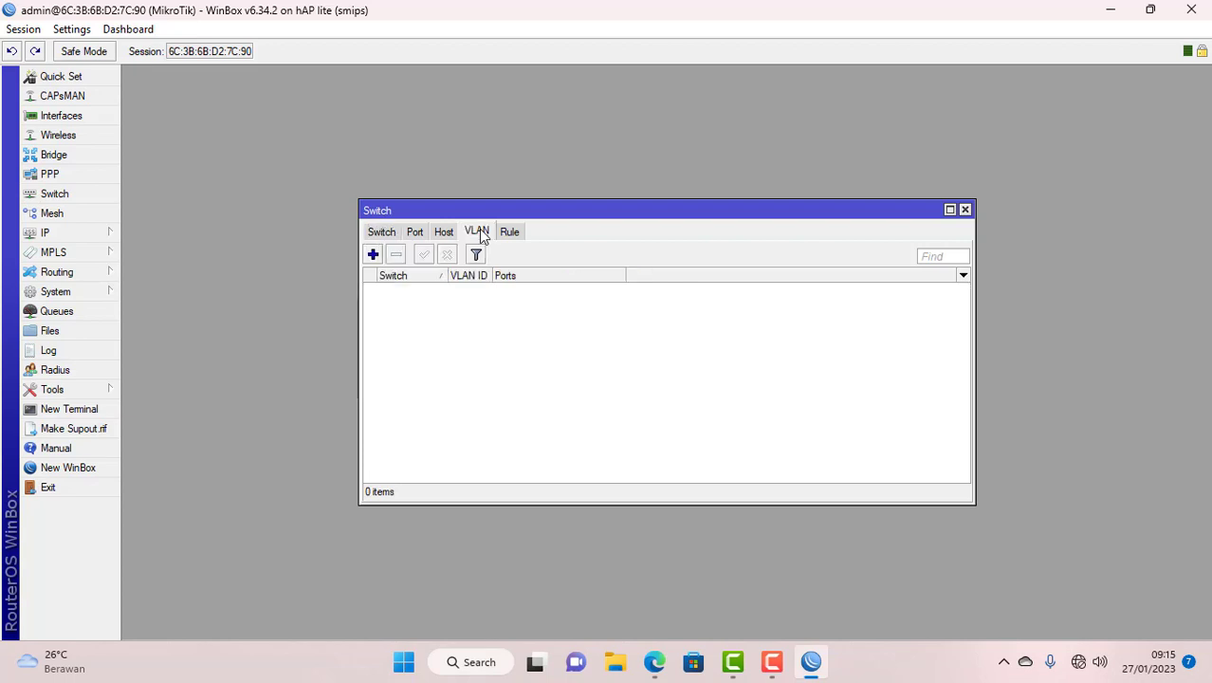
left_click(372, 255)
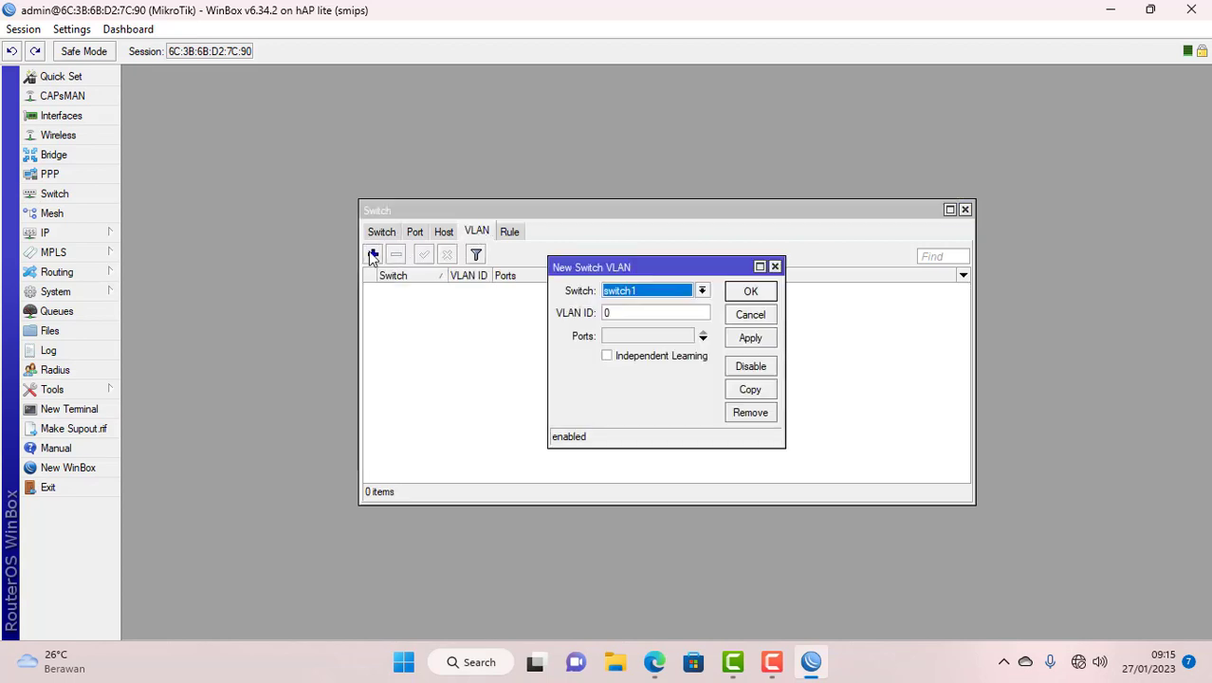
left_click(621, 314)
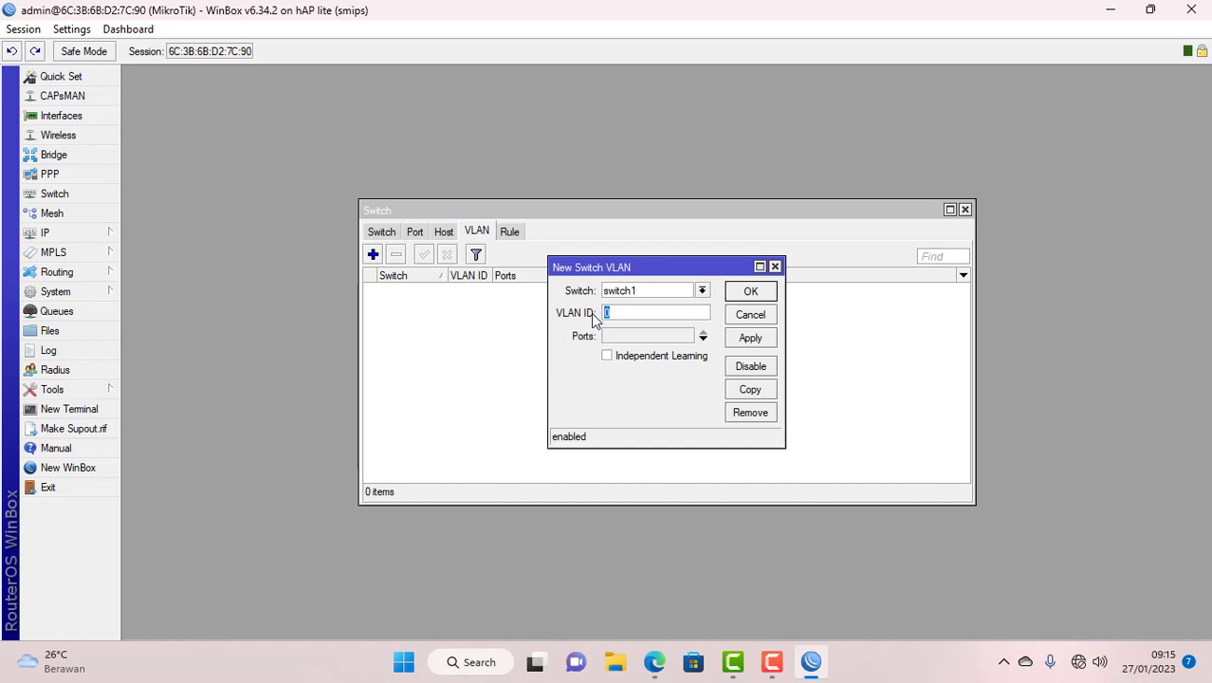
type("10")
- Add member ports ether1, ether2 and ether3 to VLAN 10 and save it
left_click(704, 339)
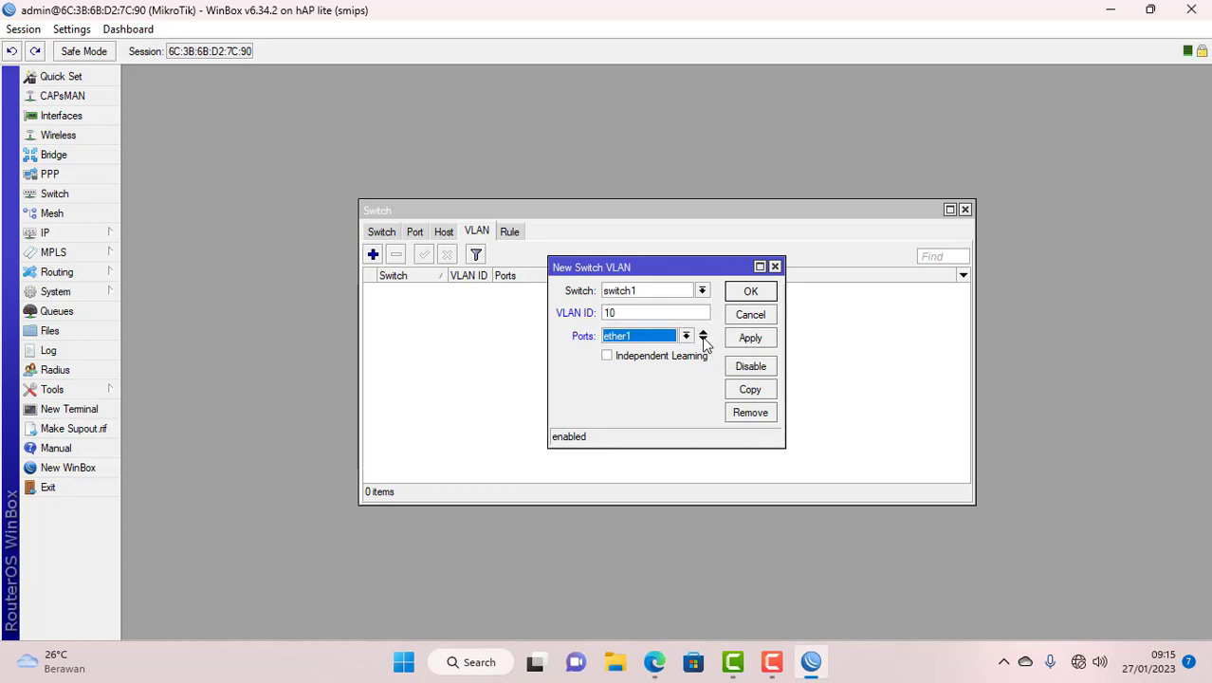
left_click(703, 339)
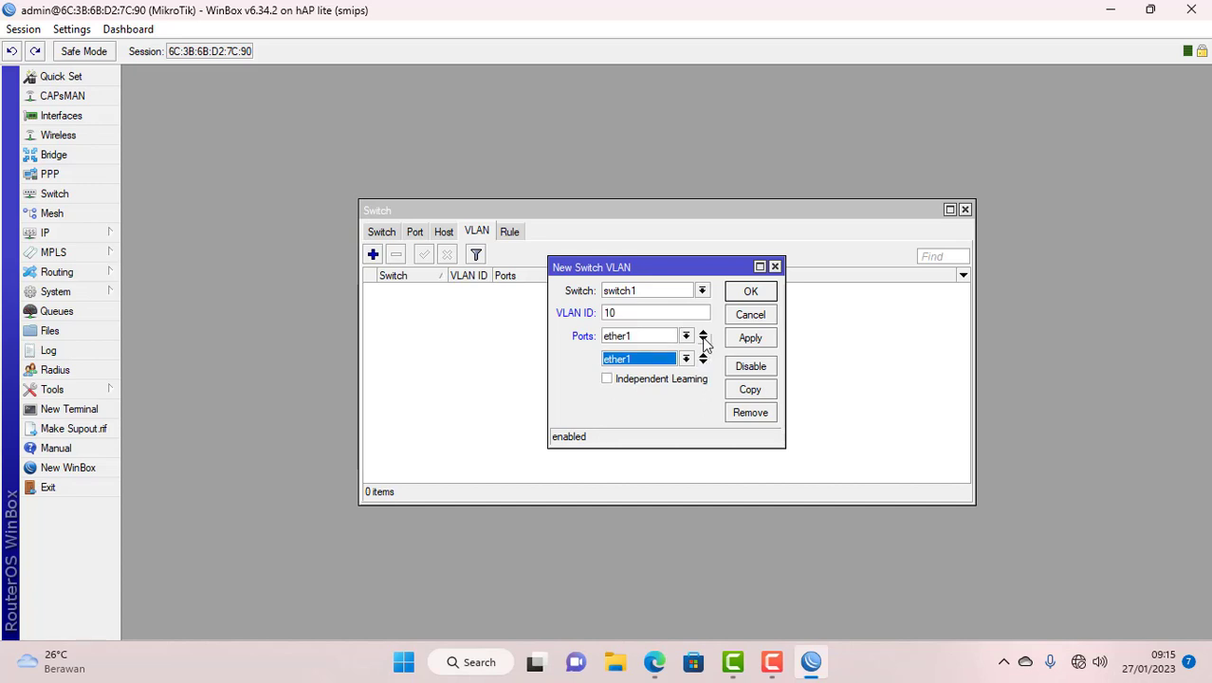
left_click(703, 338)
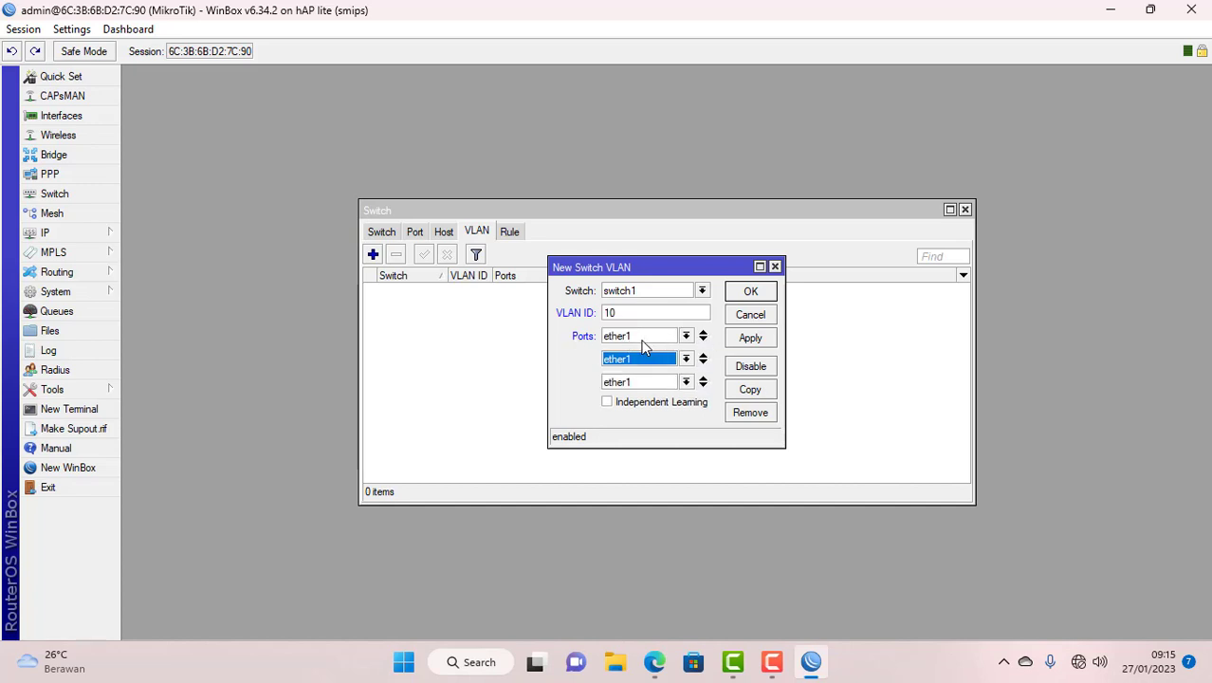
left_click(684, 360)
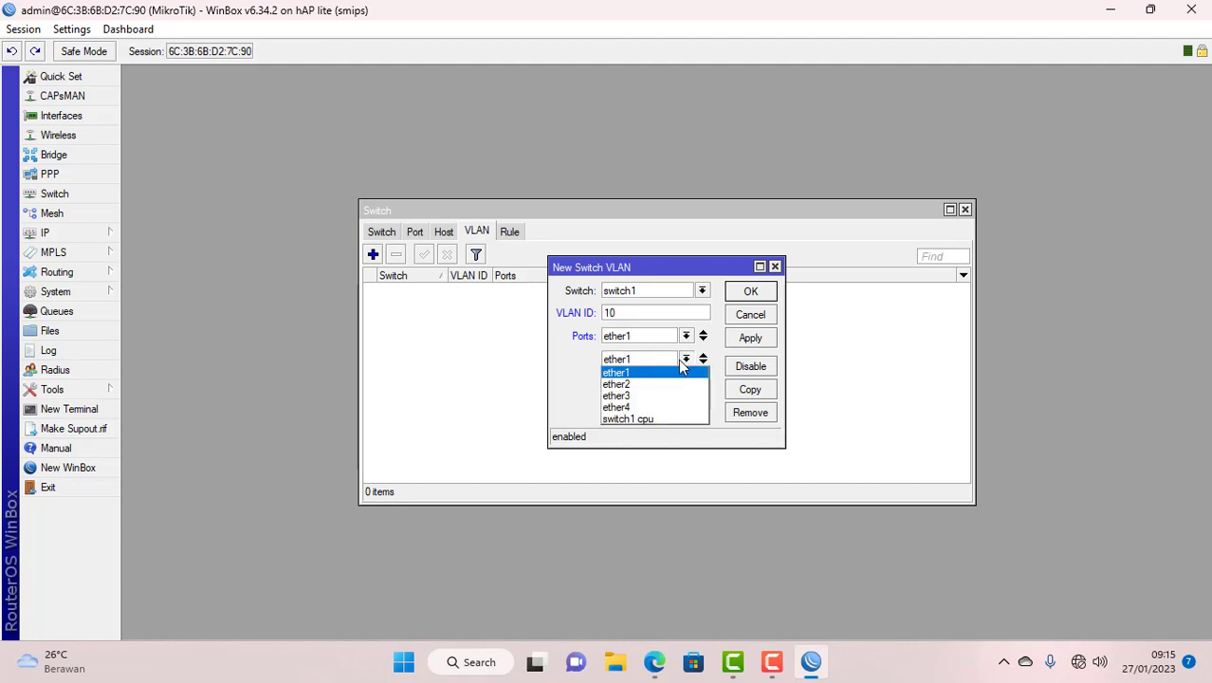
left_click(643, 384)
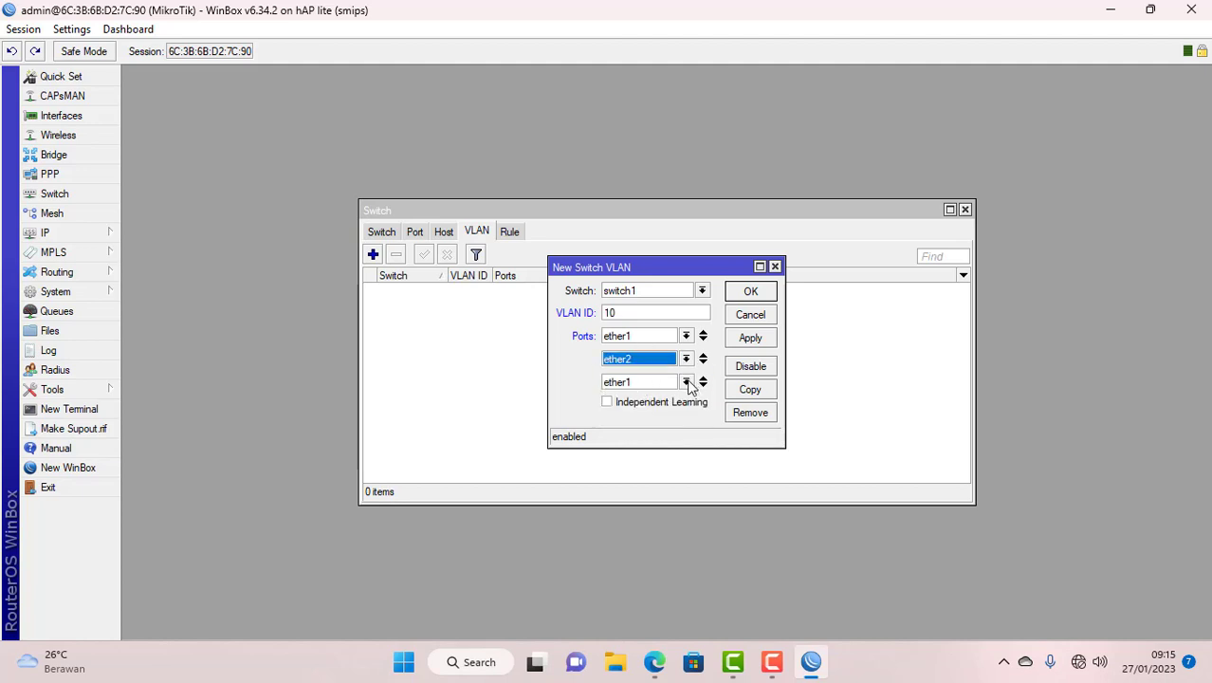
left_click(685, 382)
left_click(646, 419)
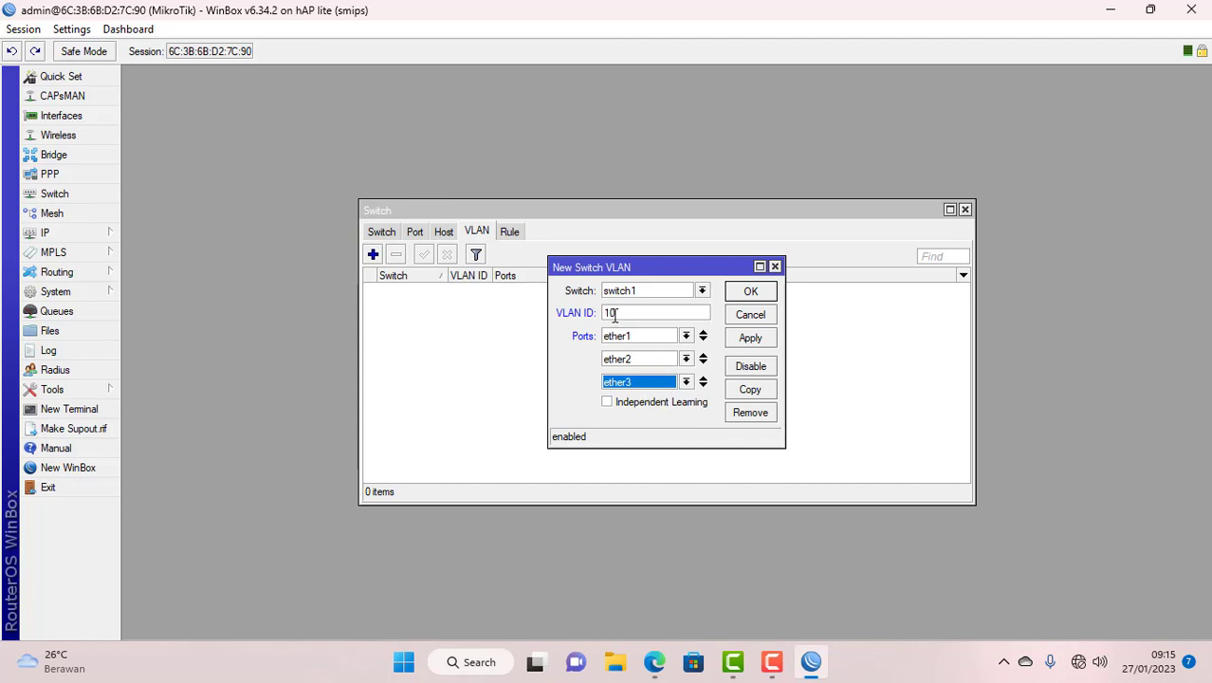
left_click(742, 292)
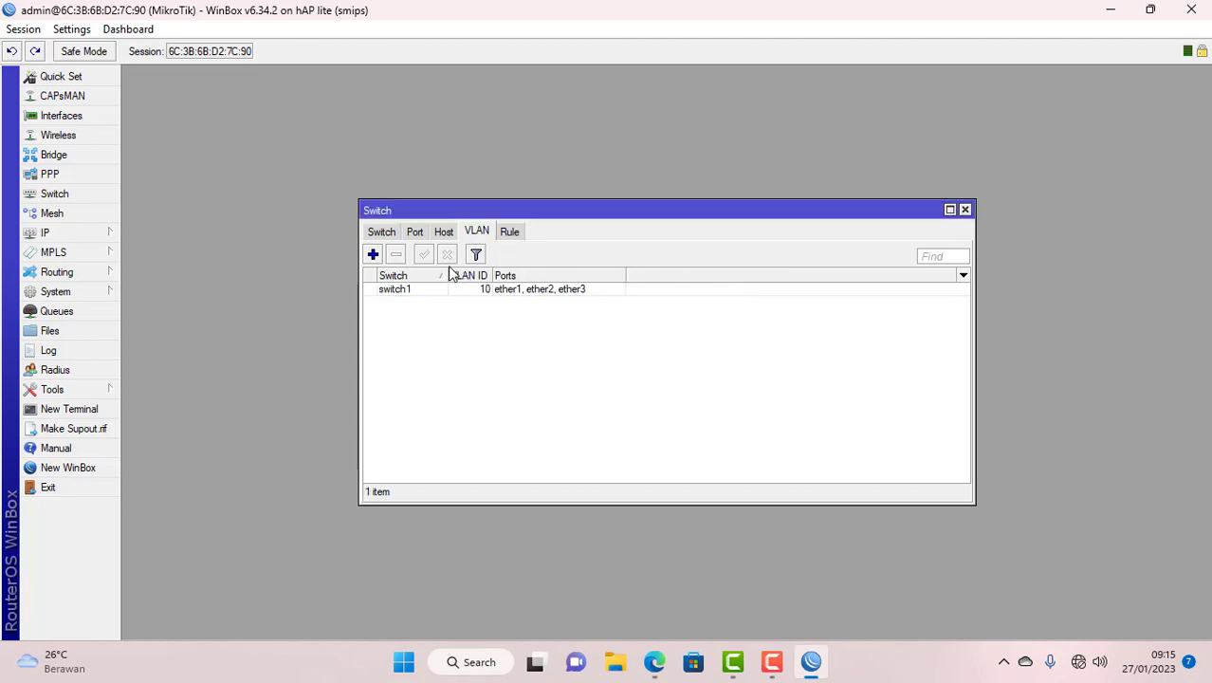
- Create a switch1 VLAN entry with ID 20 and member ports ether1 and ether4
left_click(372, 255)
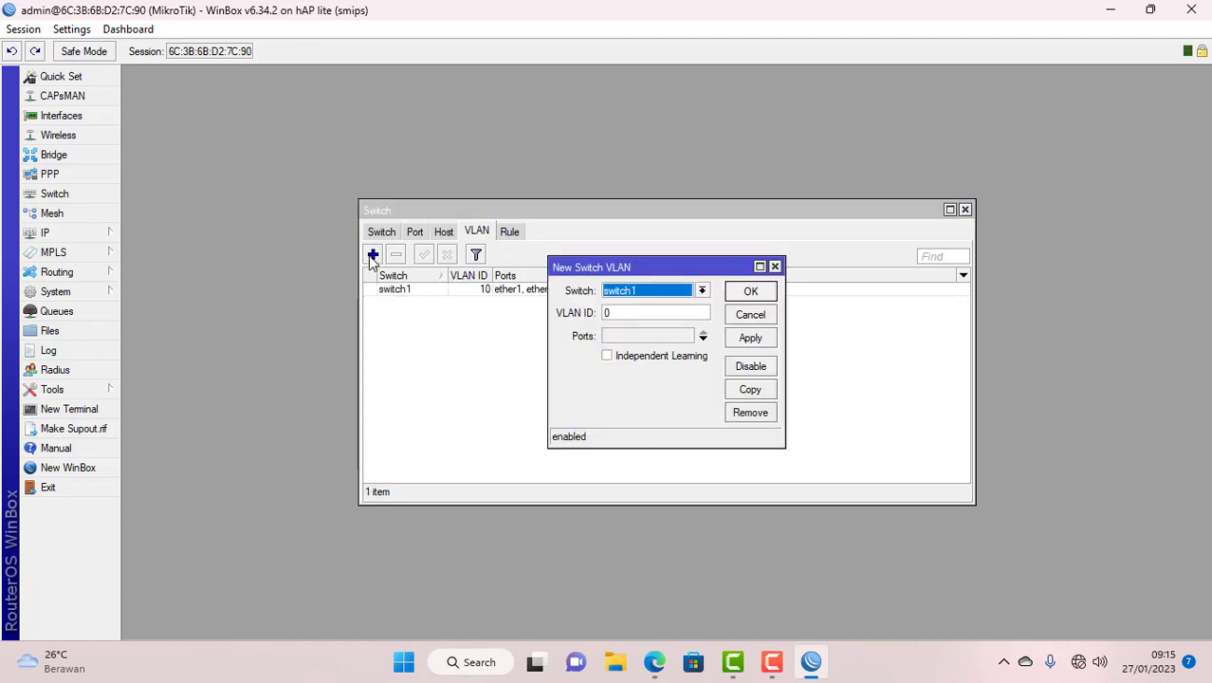
left_click(628, 313)
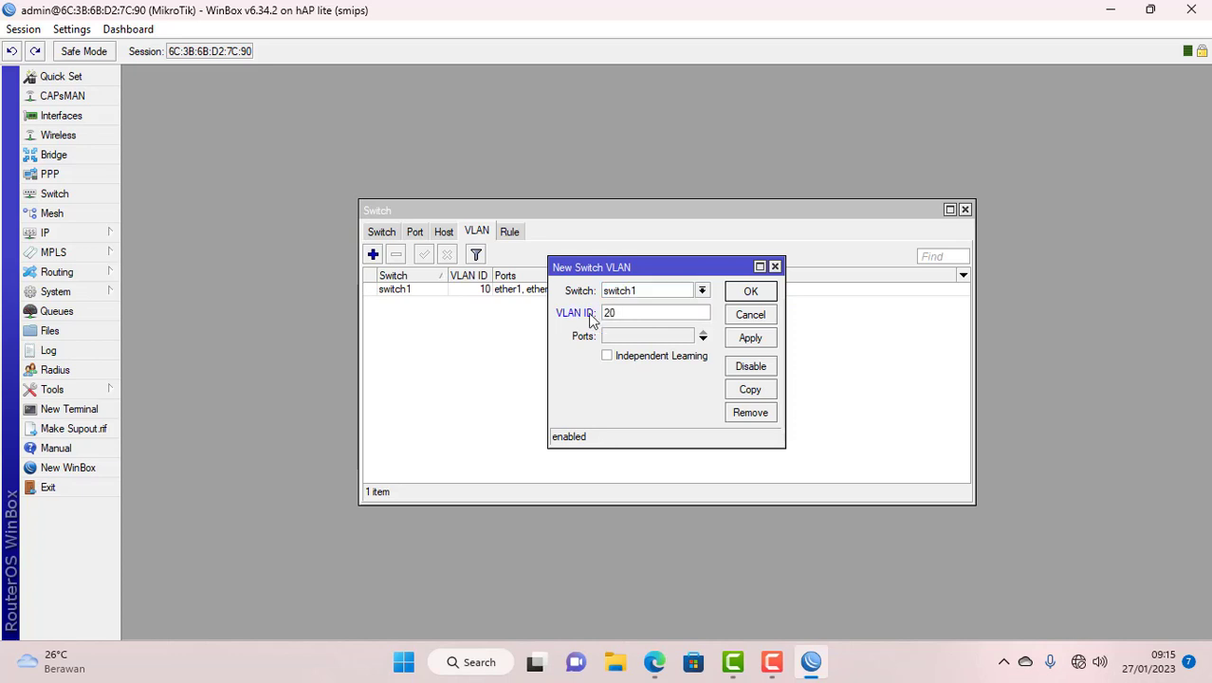
left_click(704, 339)
left_click(703, 339)
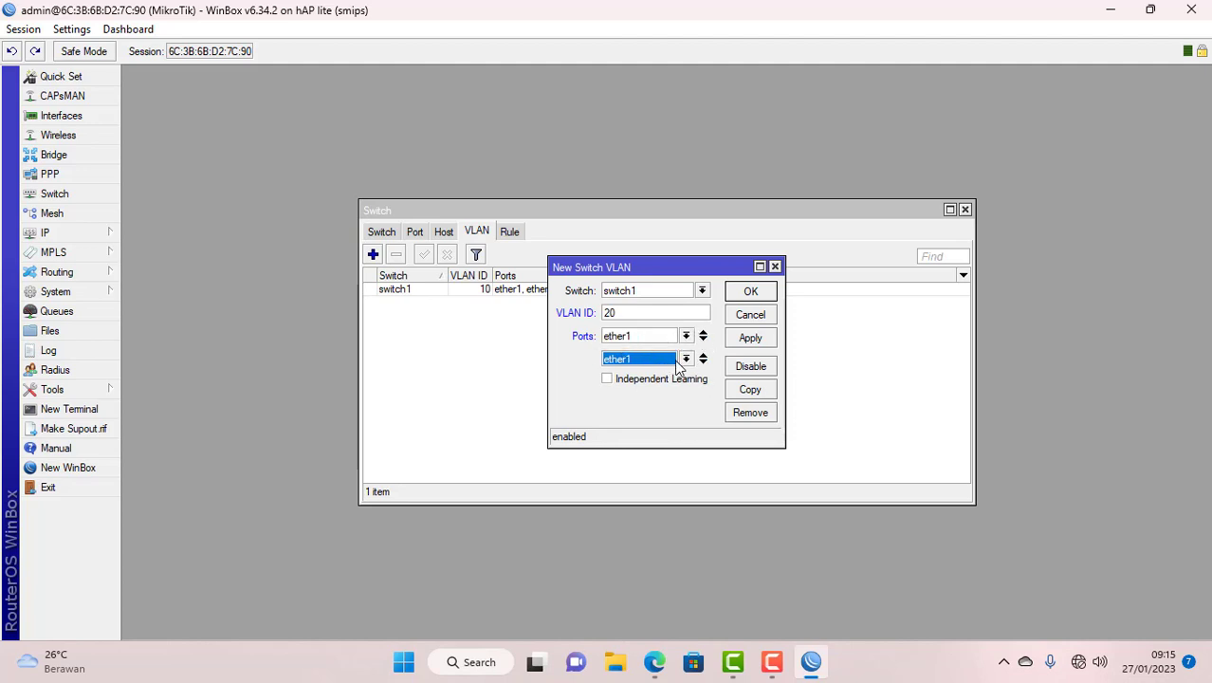
left_click(687, 358)
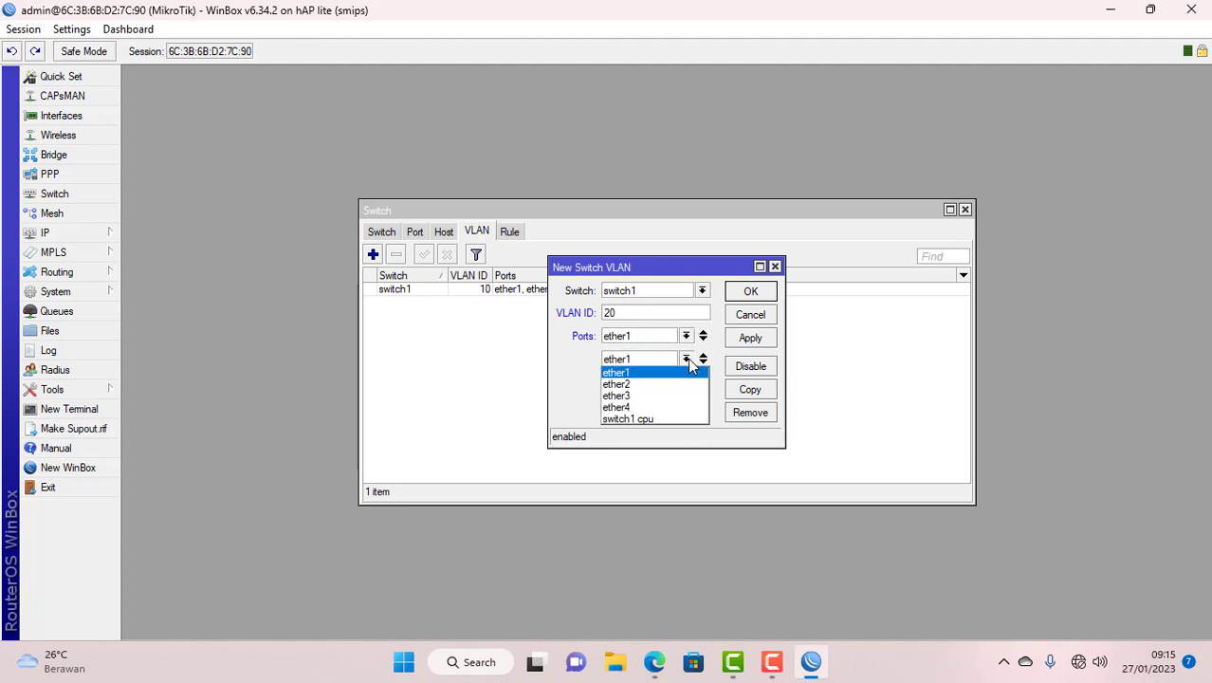
left_click(652, 407)
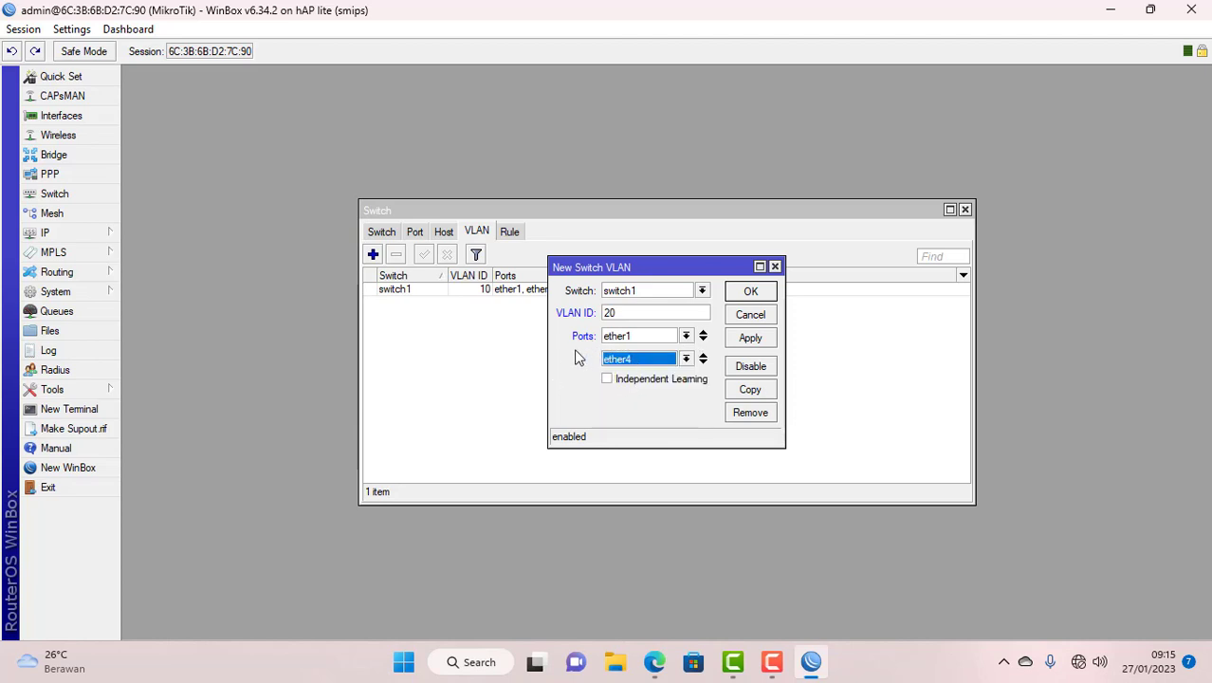
left_click(750, 291)
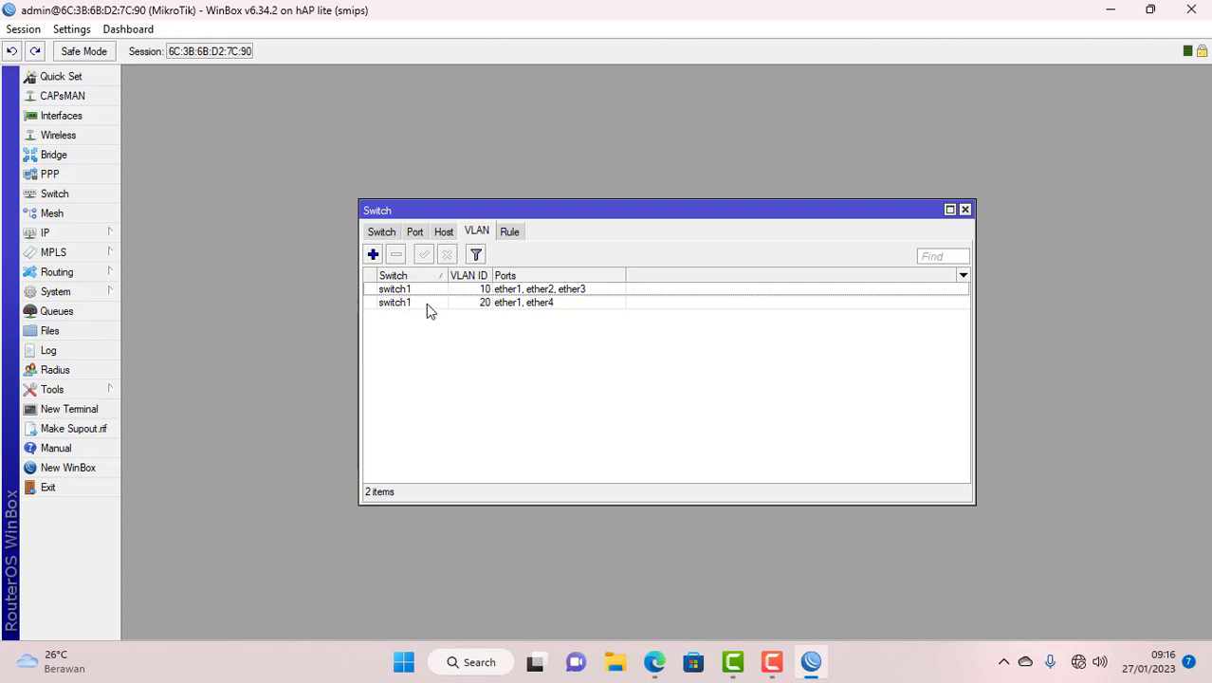
- Set switch port ether1 to VLAN mode secure with VLAN header 'add if missing'
left_click(414, 235)
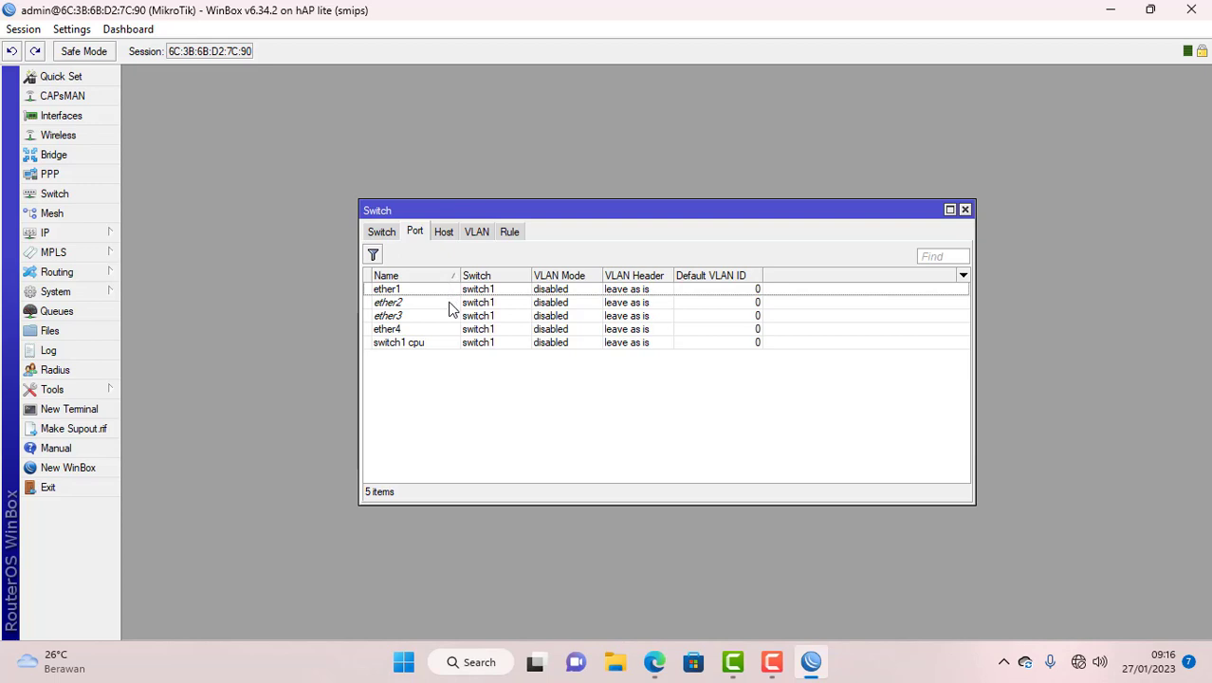
left_click(387, 292)
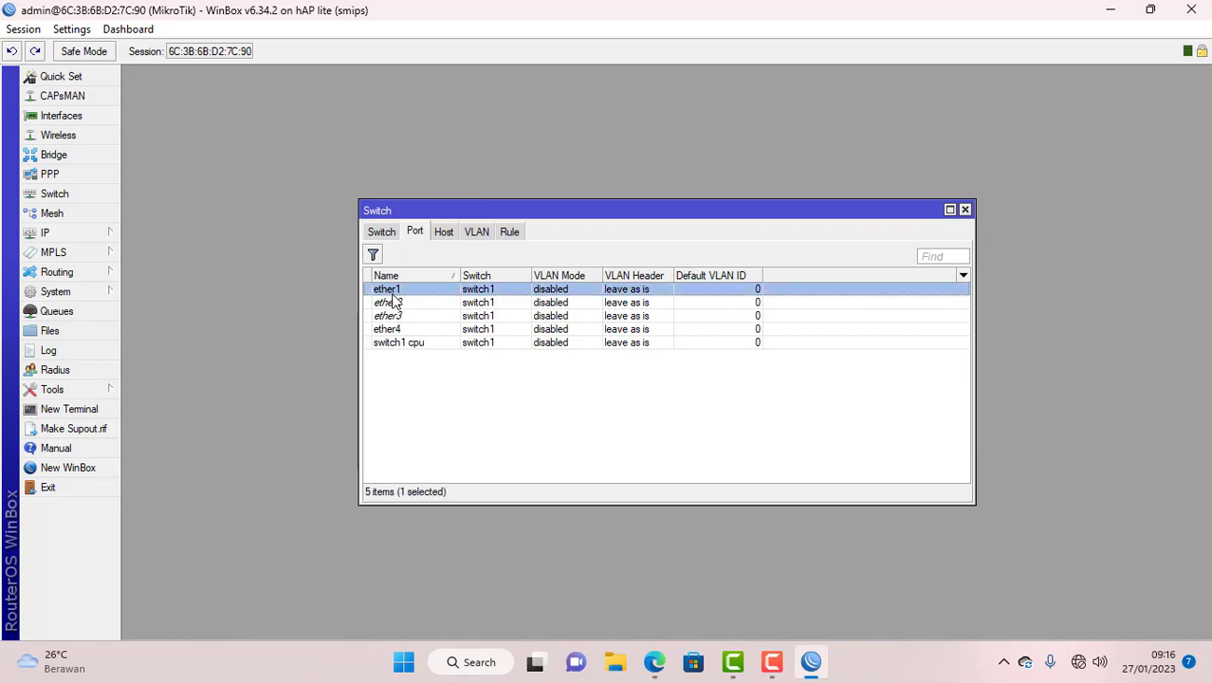
double_click(392, 295)
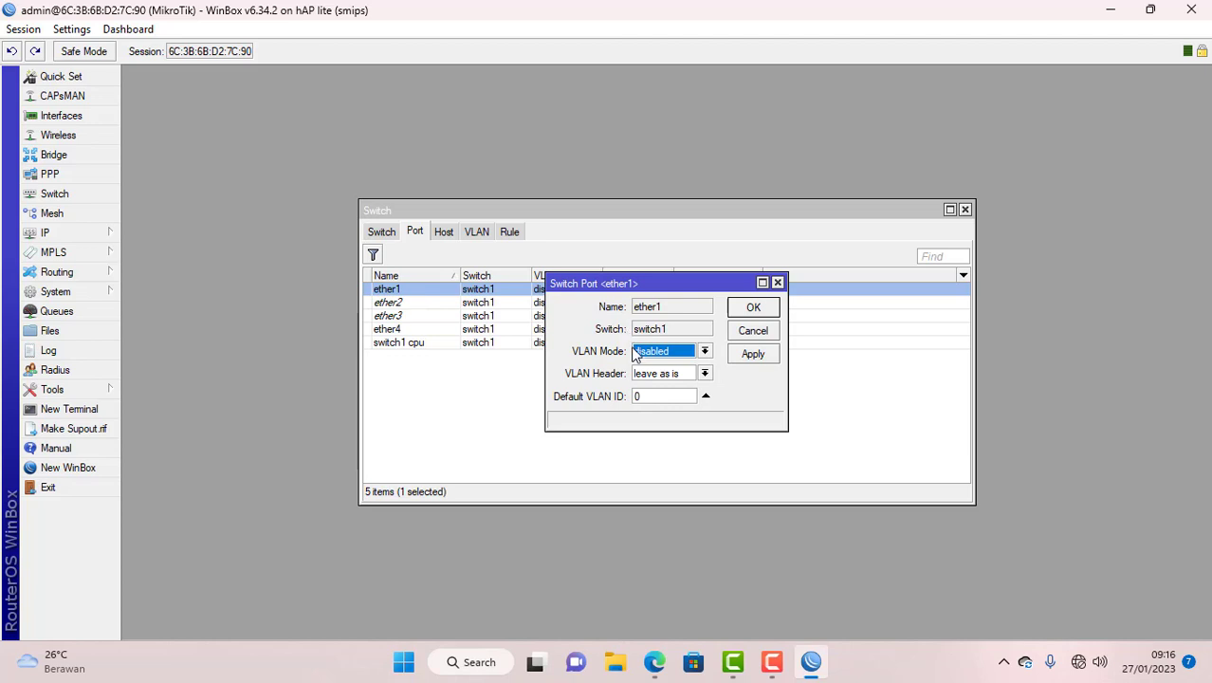
left_click(705, 351)
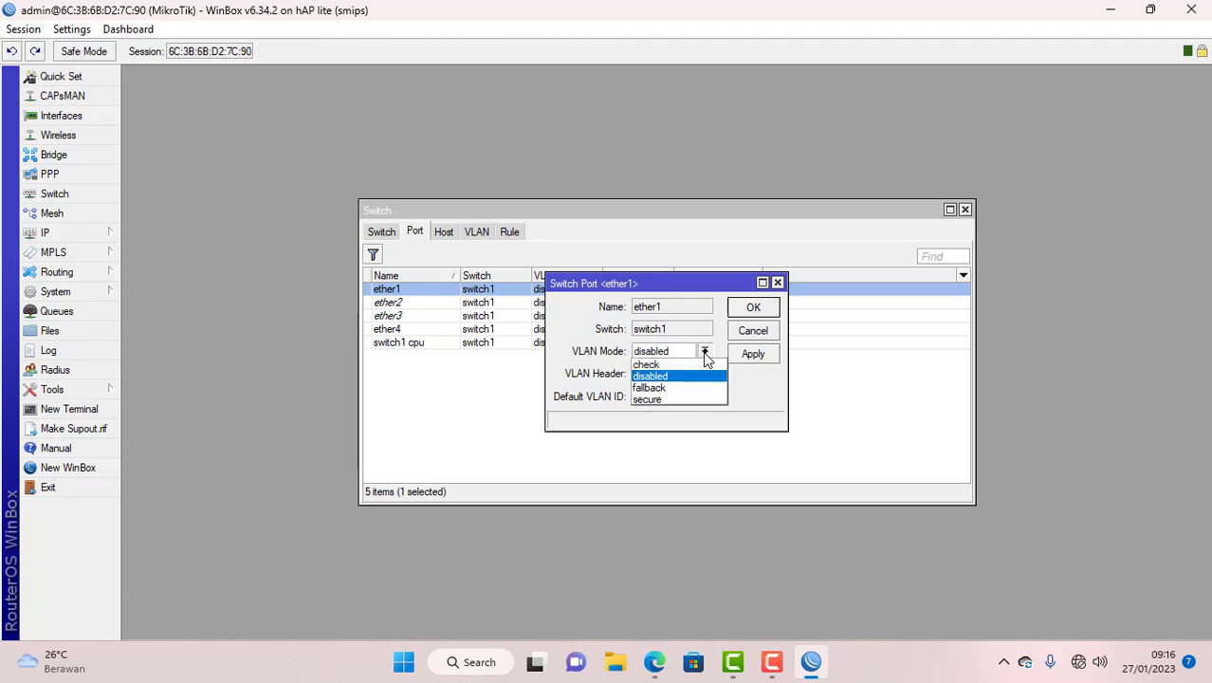
left_click(688, 399)
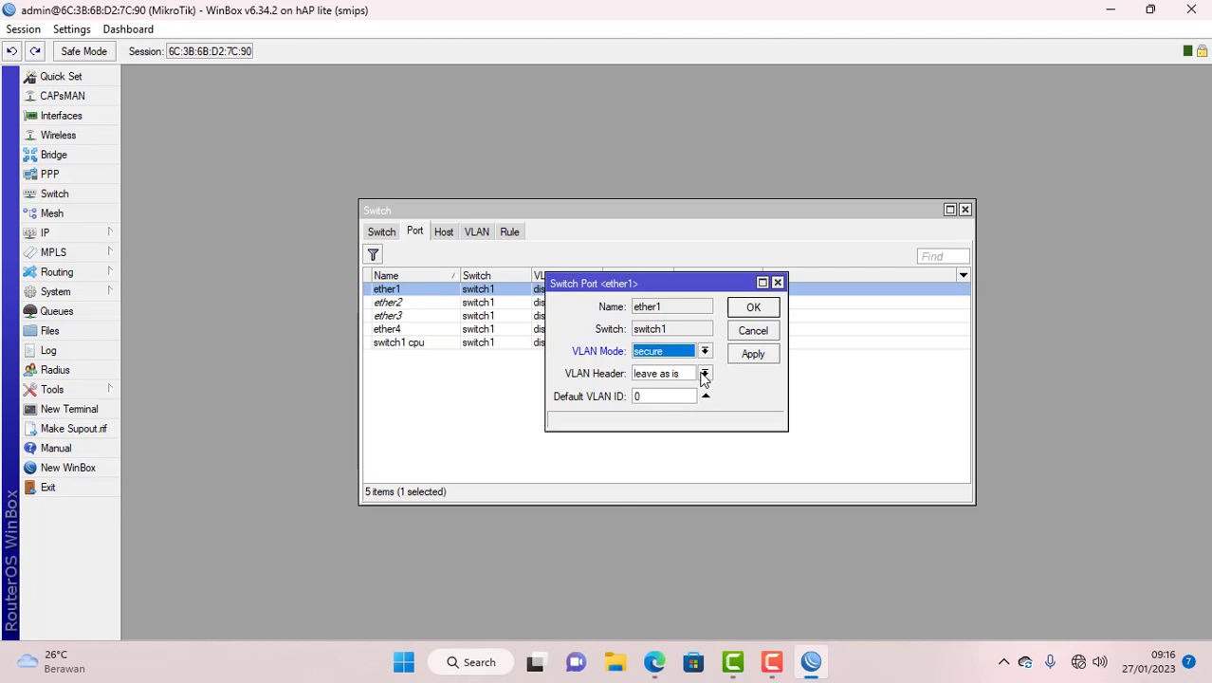
left_click(704, 374)
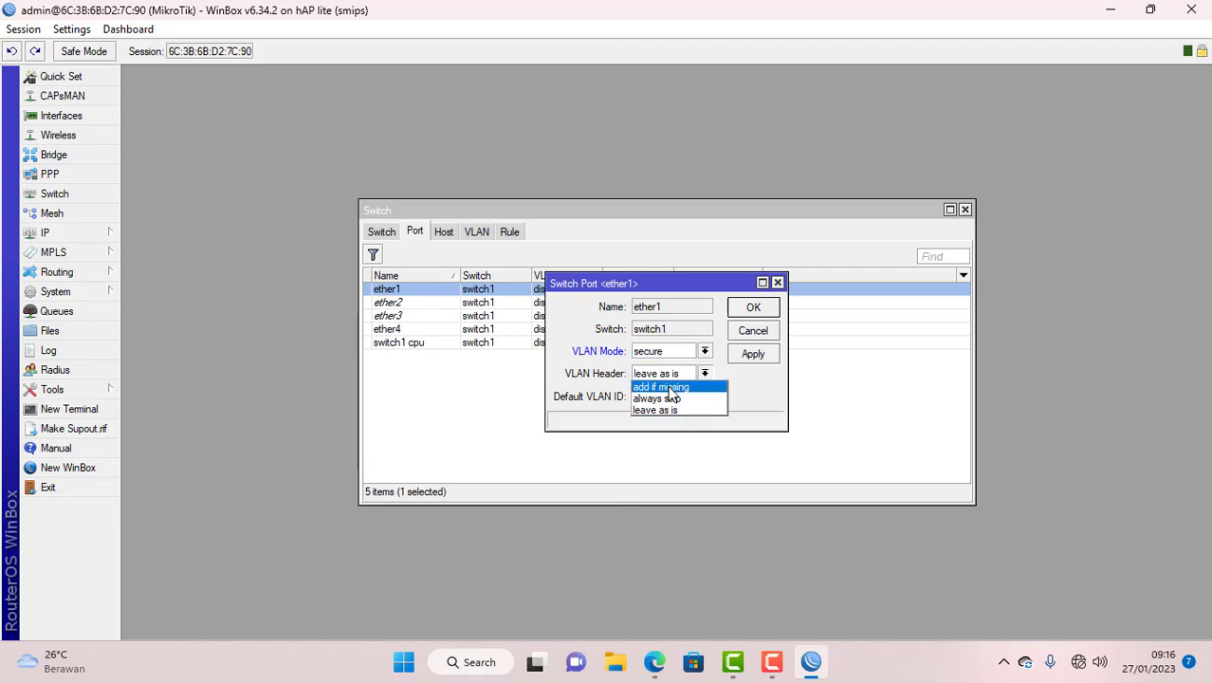
left_click(669, 388)
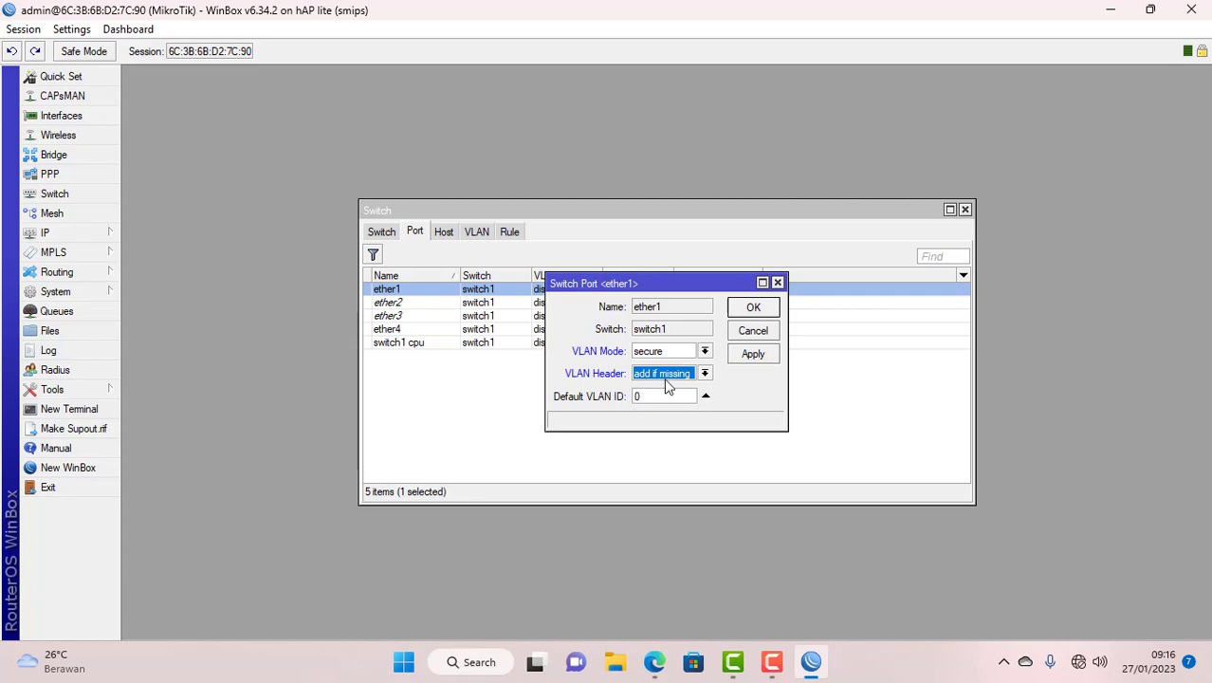
left_click(750, 312)
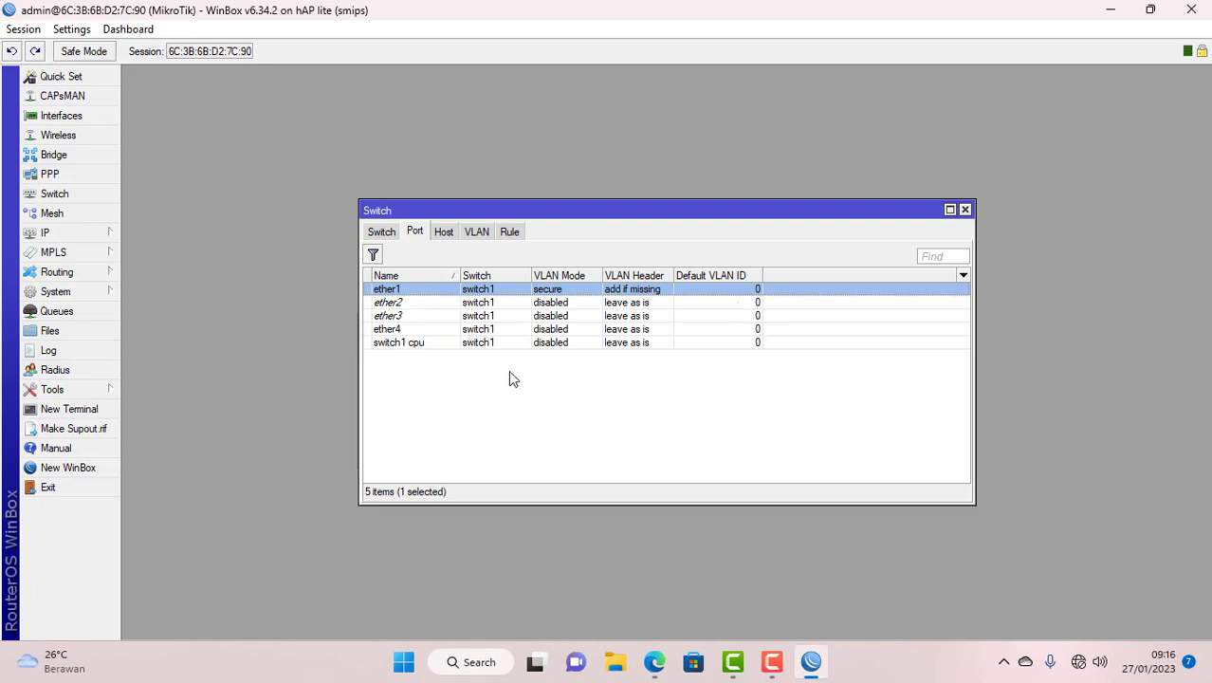
- Set switch port ether2 to secure mode, always strip, default VLAN ID 10
double_click(395, 303)
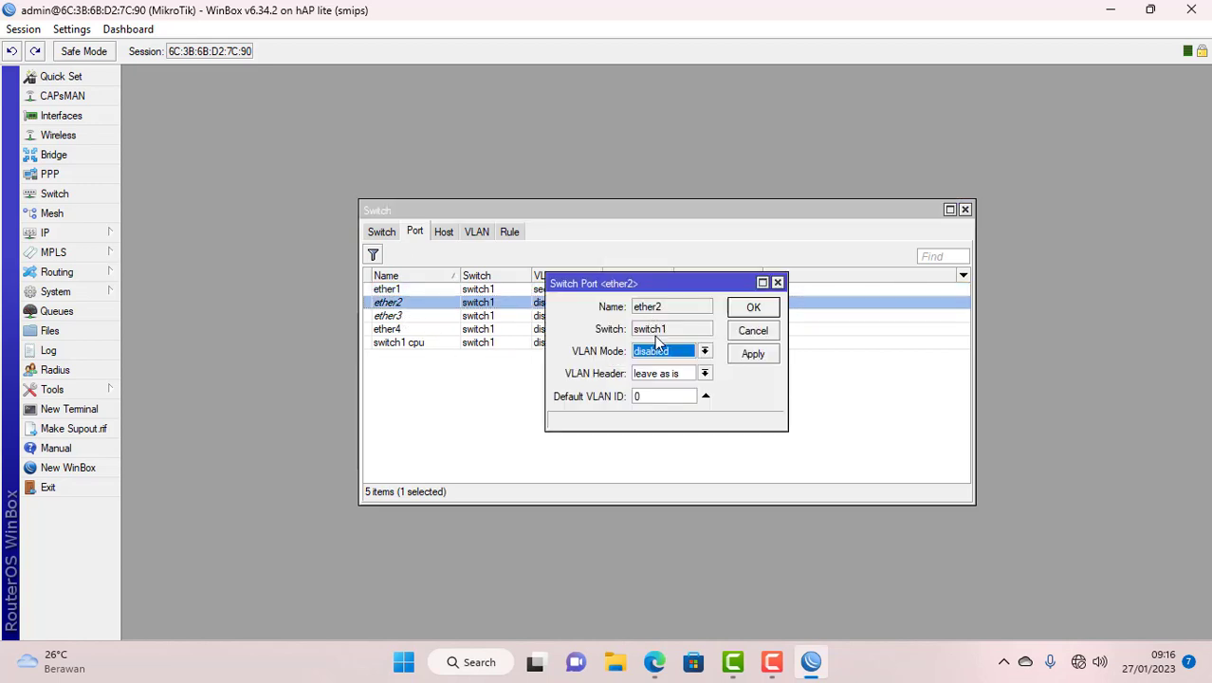
left_click(661, 353)
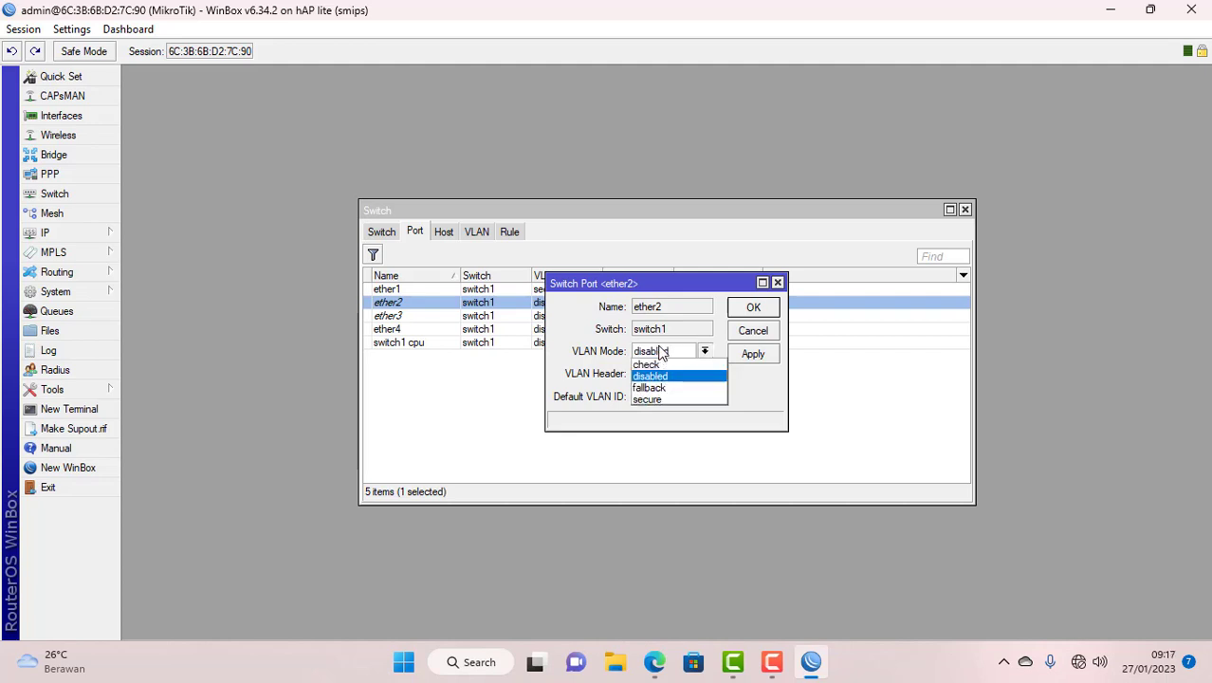
left_click(664, 399)
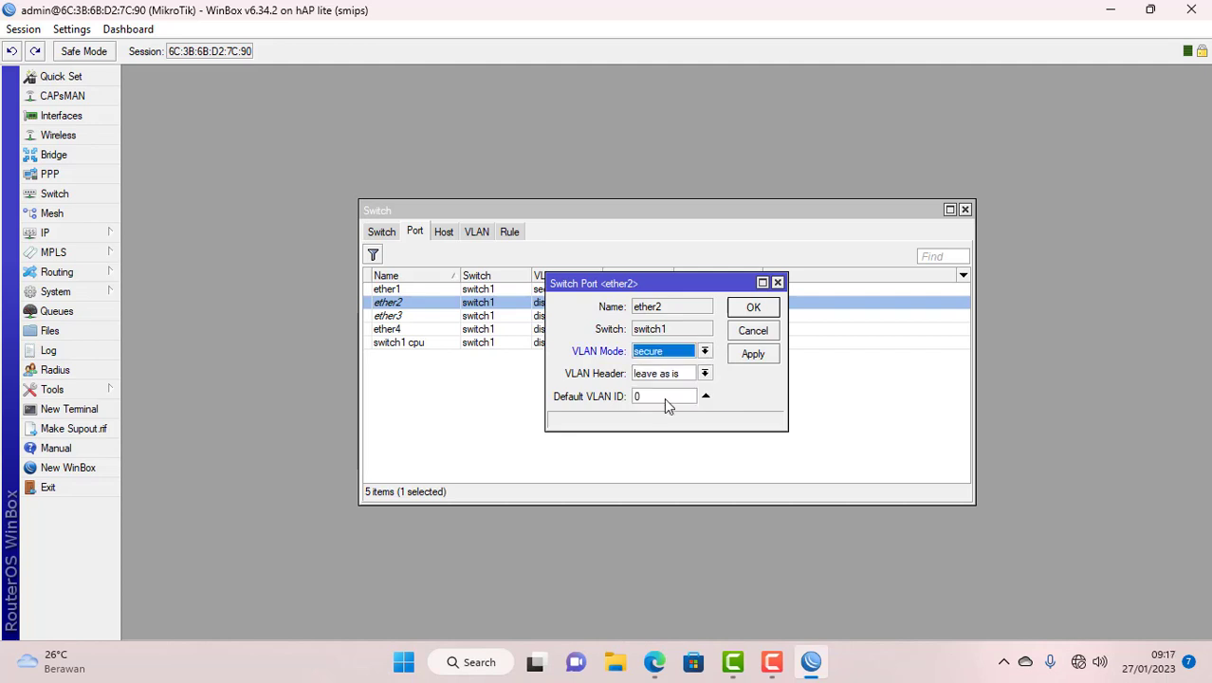
left_click(649, 376)
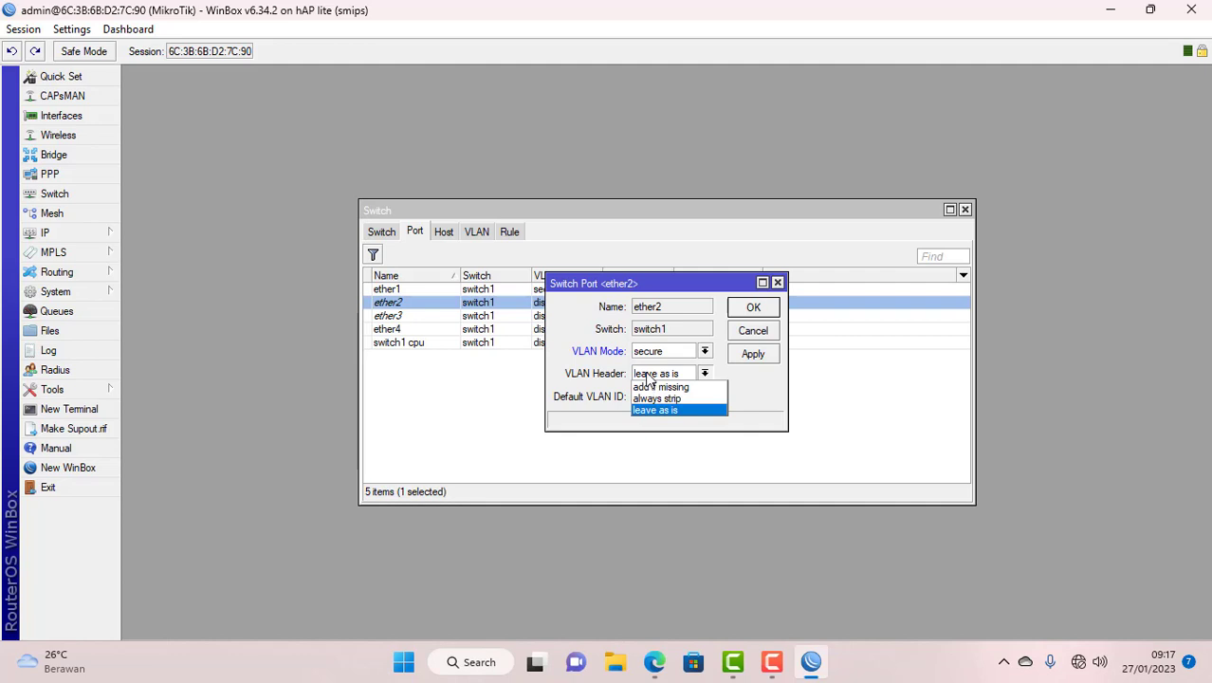
left_click(661, 399)
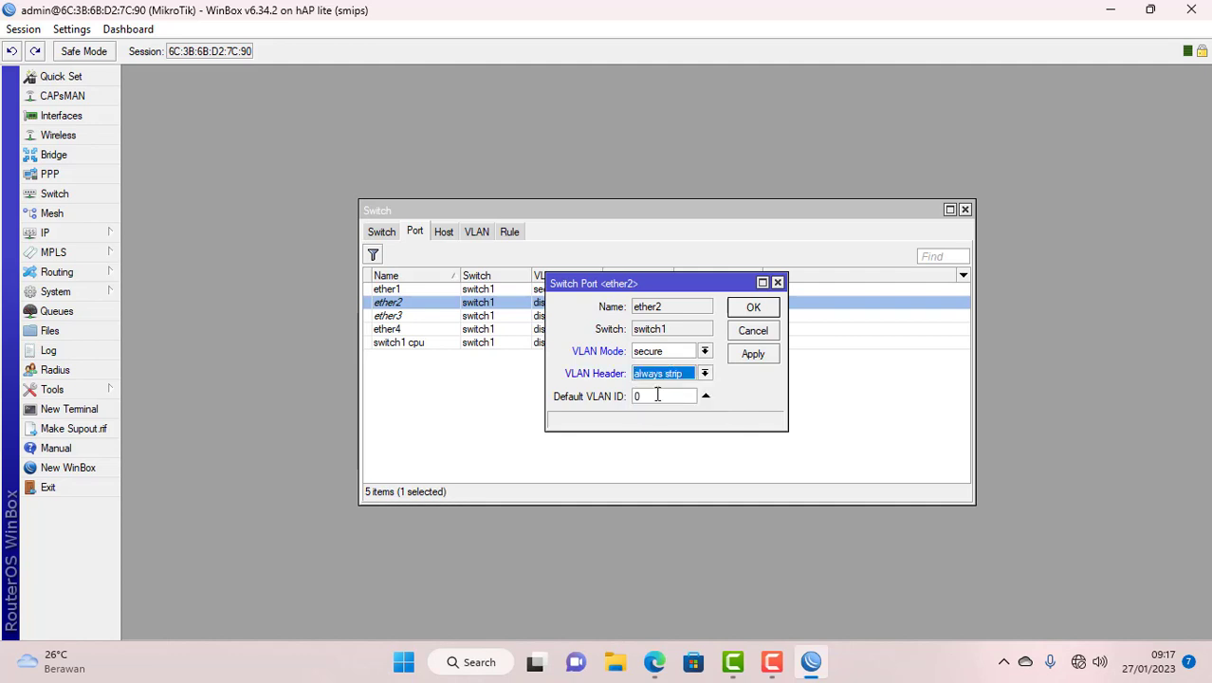
key("Tab")
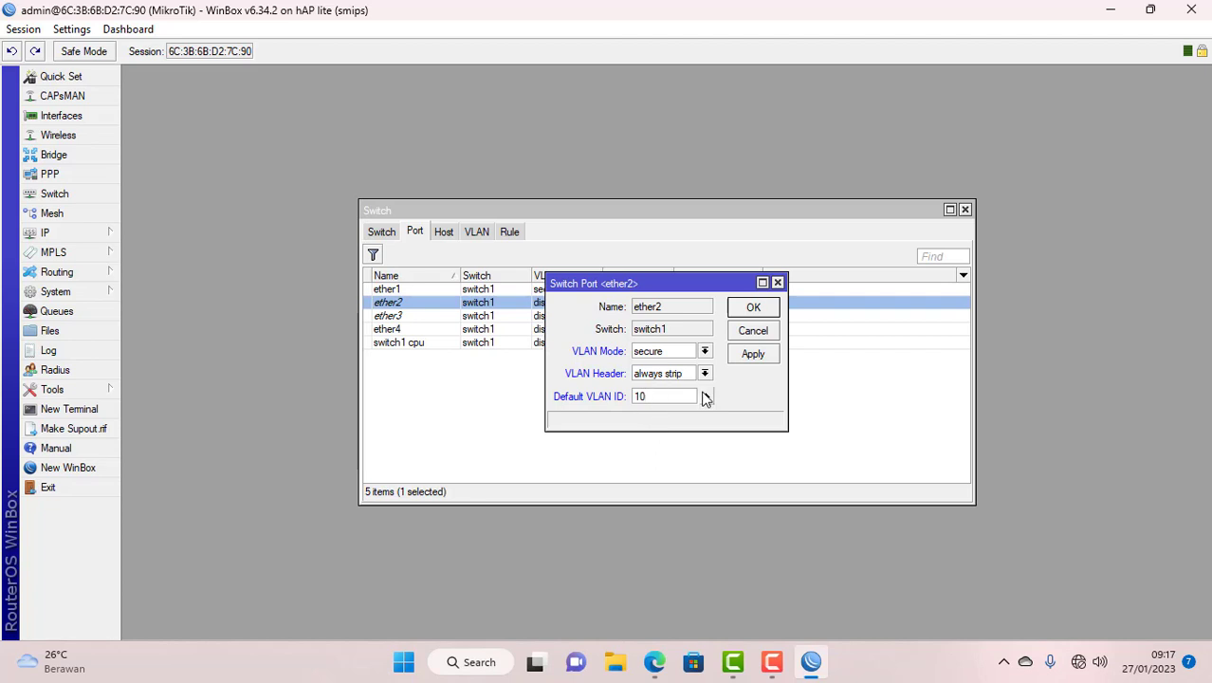
left_click(747, 311)
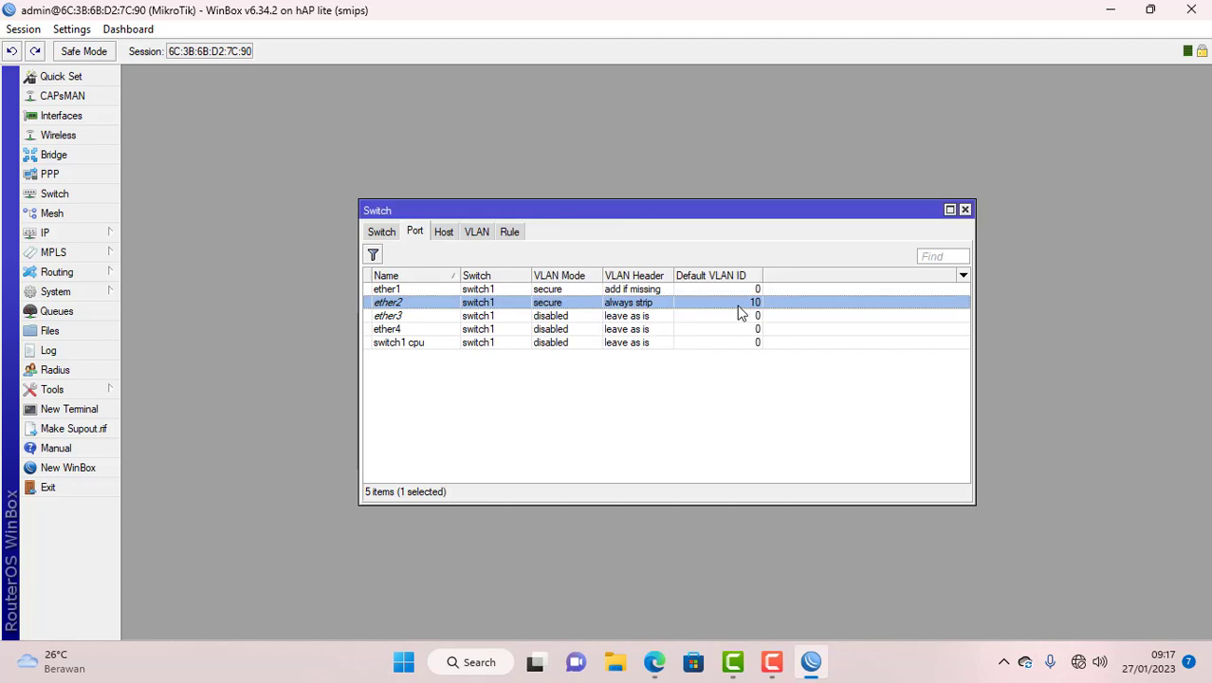
- Set switch port ether3 to secure mode, always strip, default VLAN ID 10
double_click(391, 317)
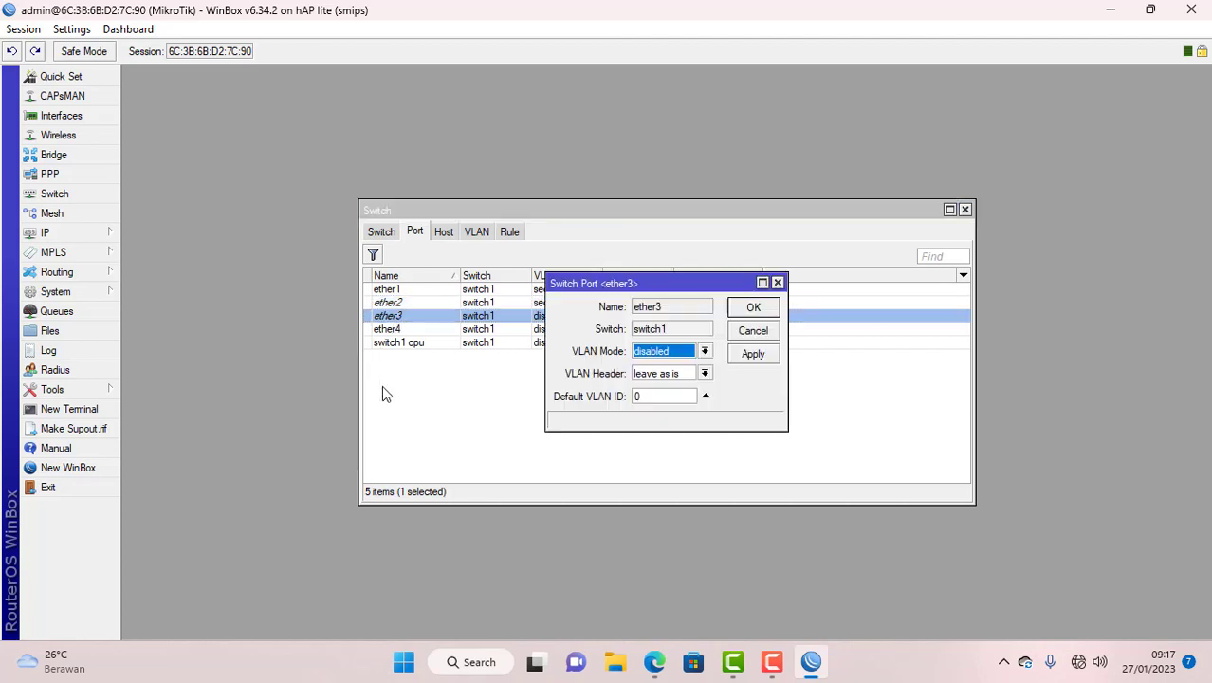
left_click(676, 353)
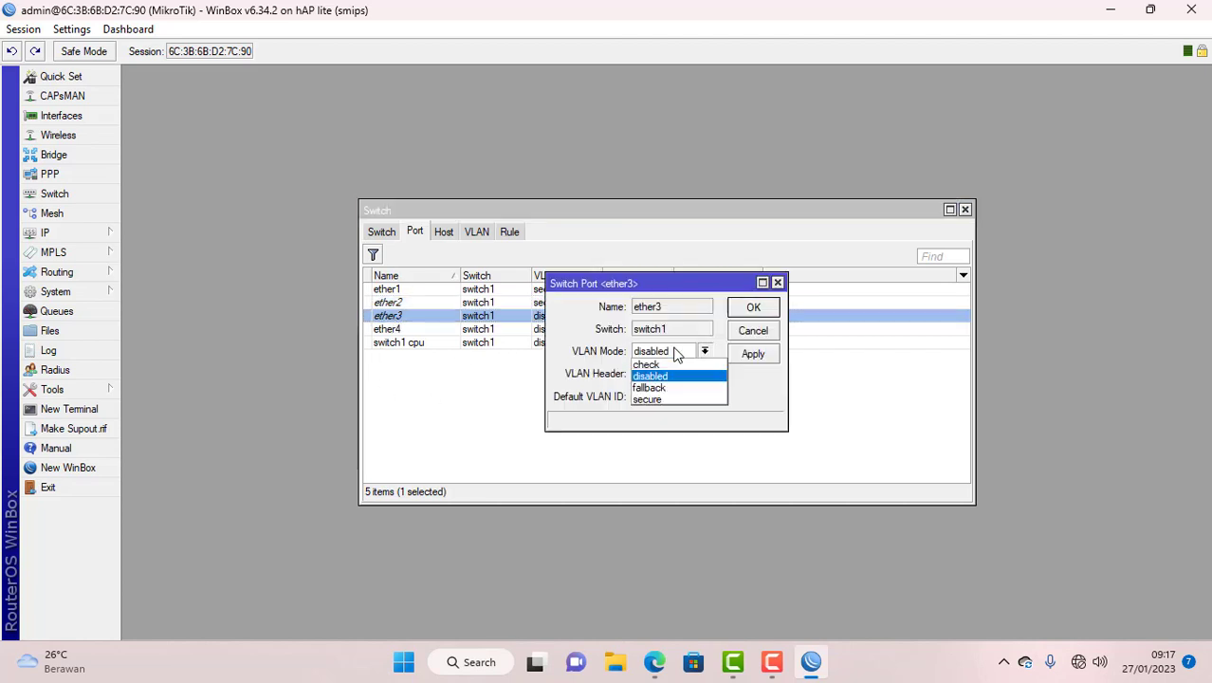
left_click(676, 399)
left_click(653, 374)
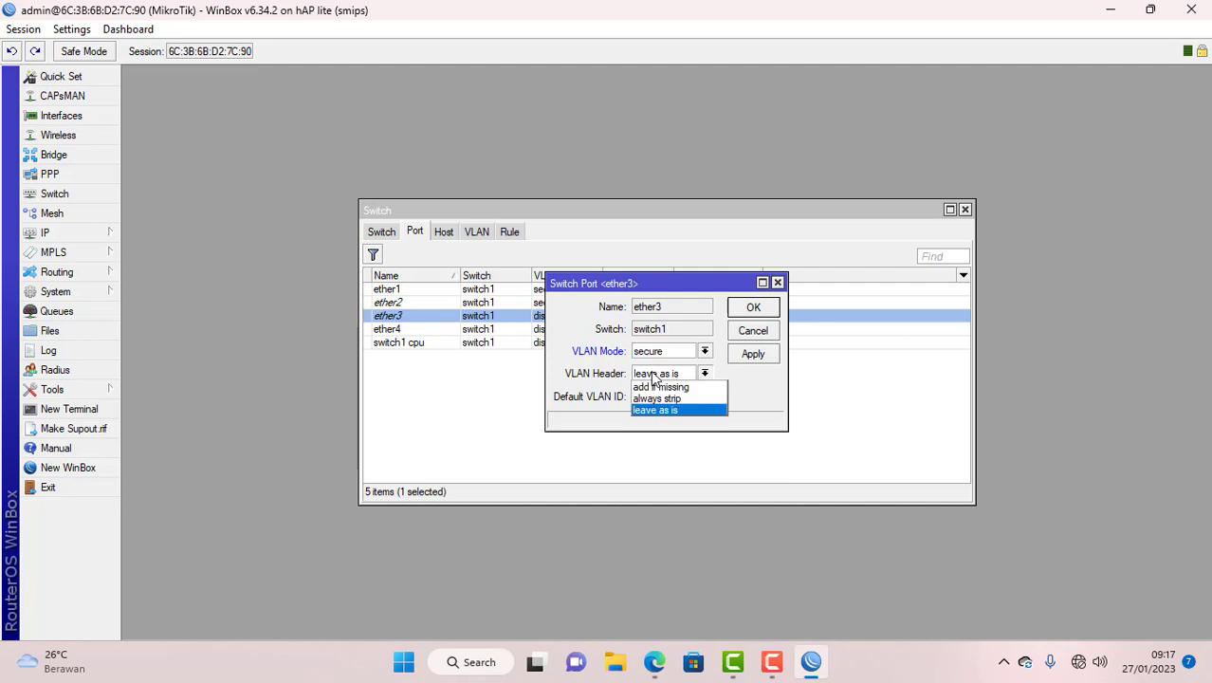
left_click(664, 399)
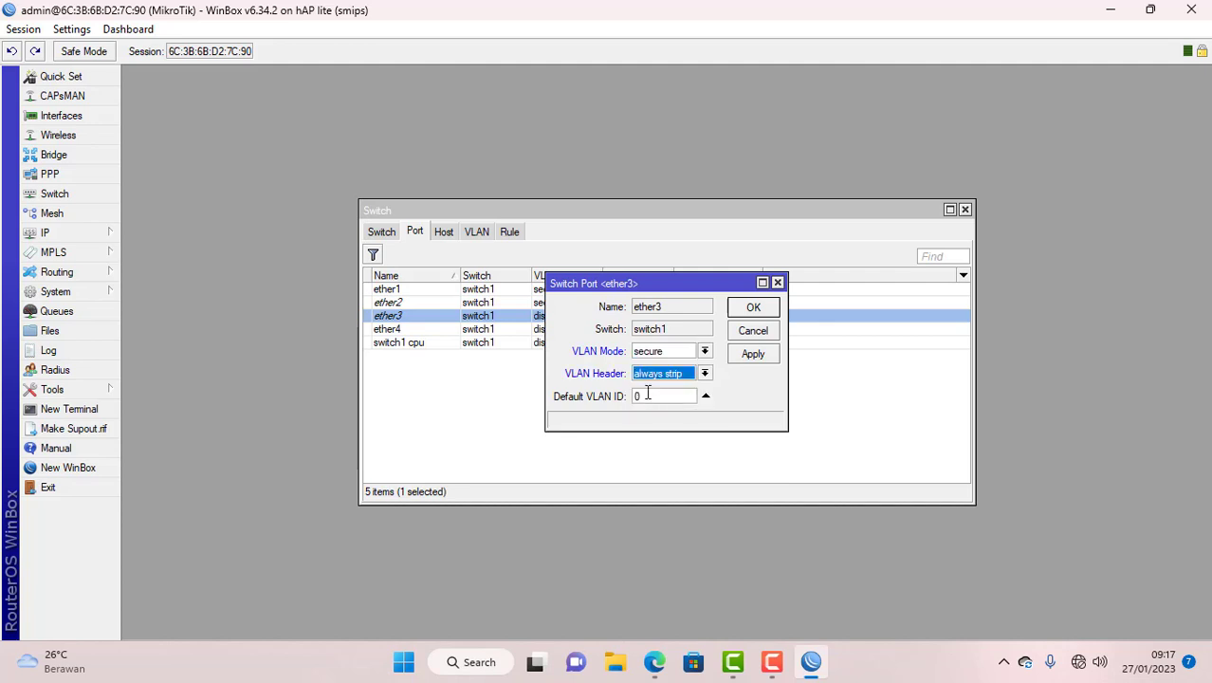
left_click(645, 395)
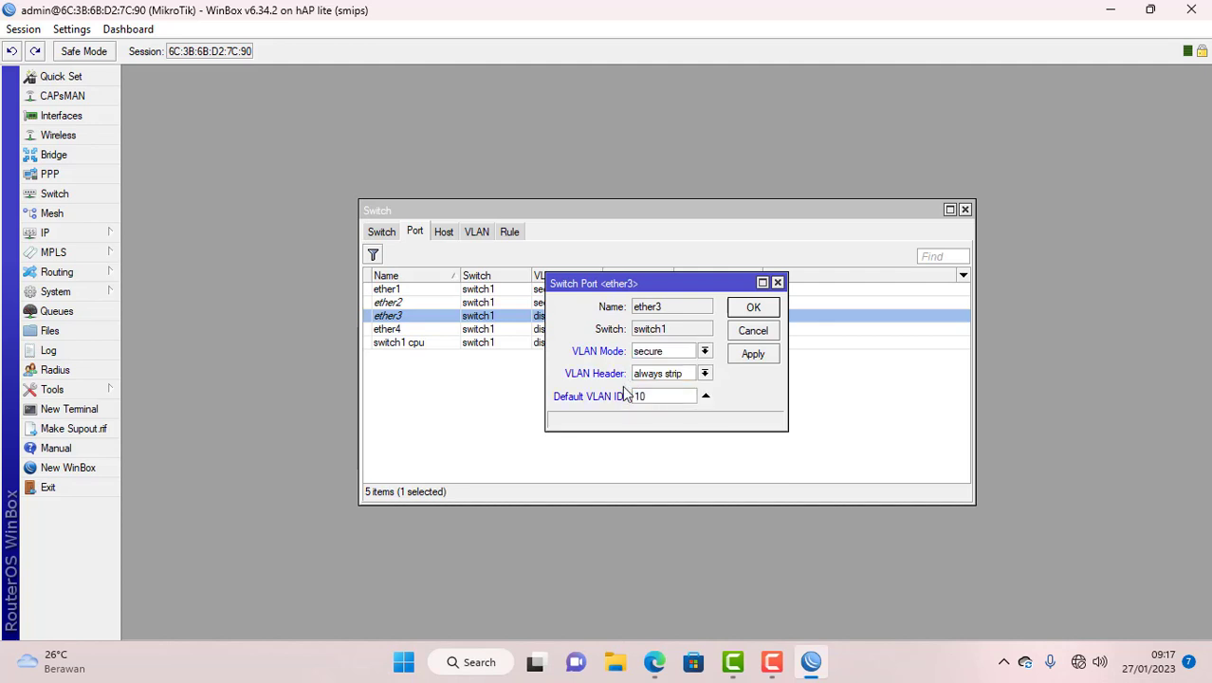
left_click(753, 307)
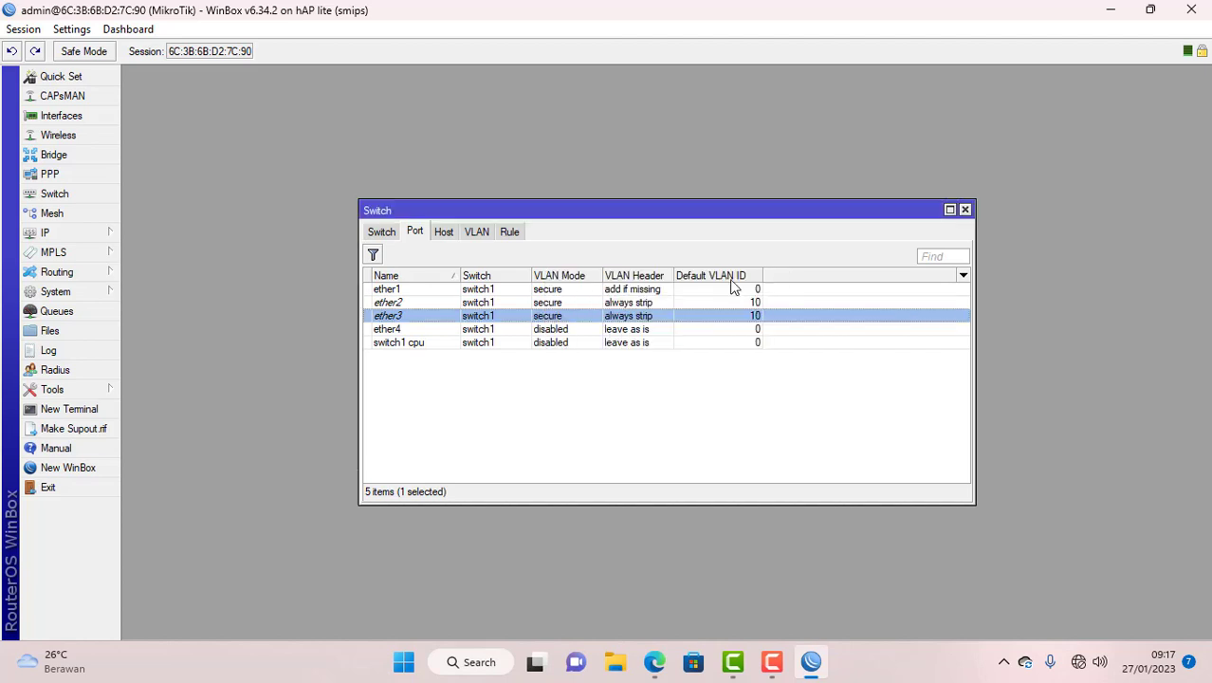
- Set switch port ether4 to secure mode, always strip, default VLAN ID 20
double_click(388, 329)
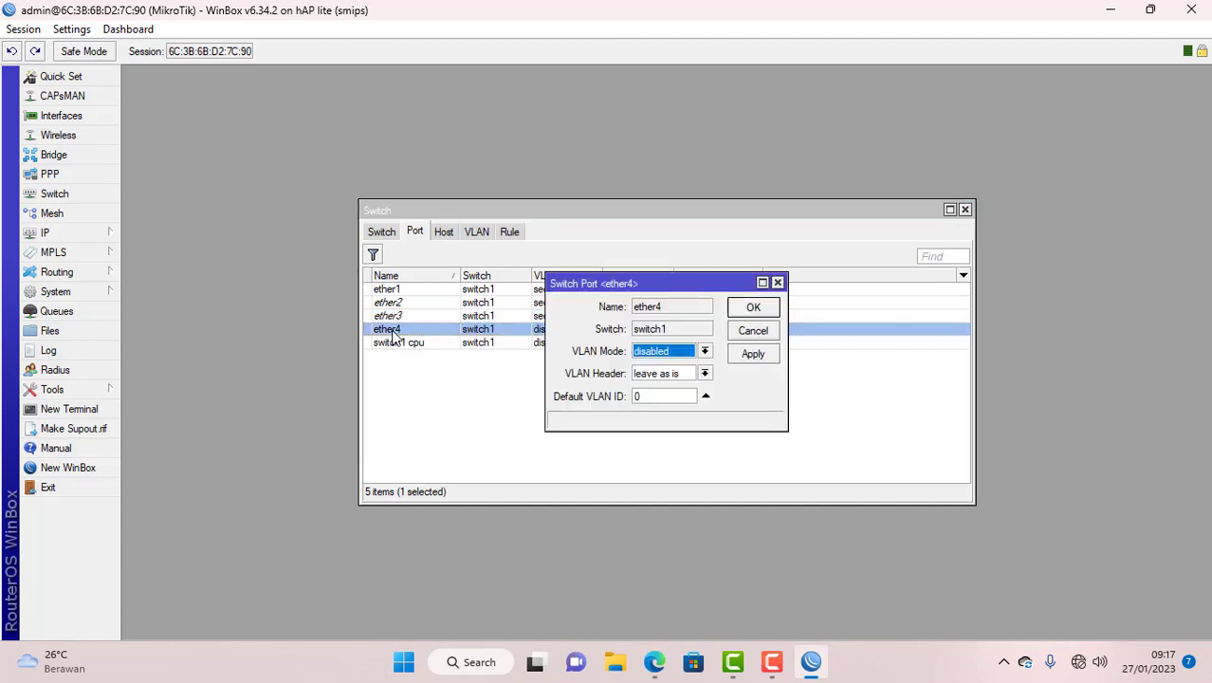
left_click(670, 352)
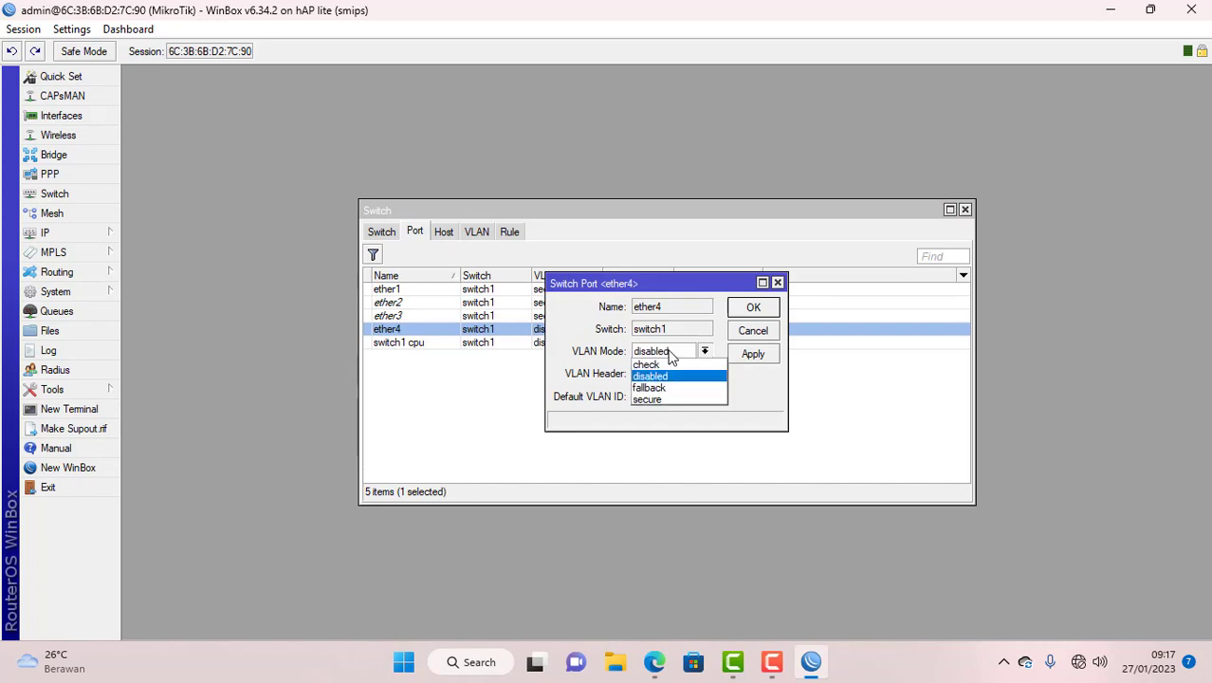
left_click(669, 399)
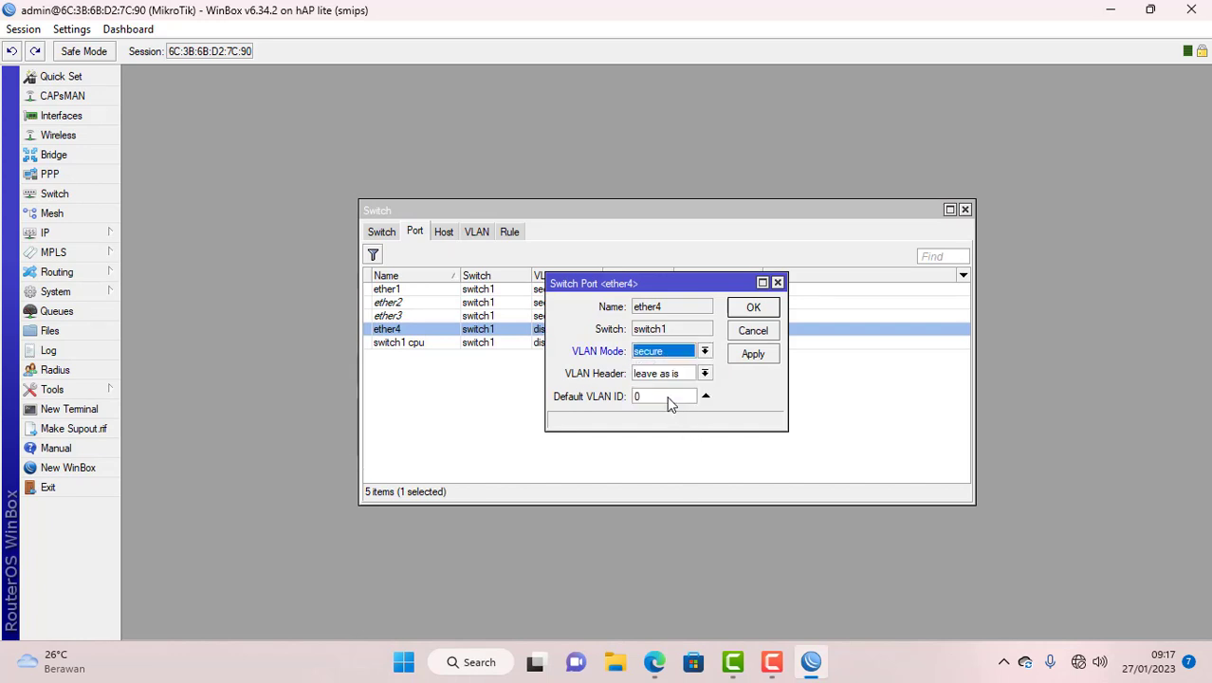
left_click(678, 376)
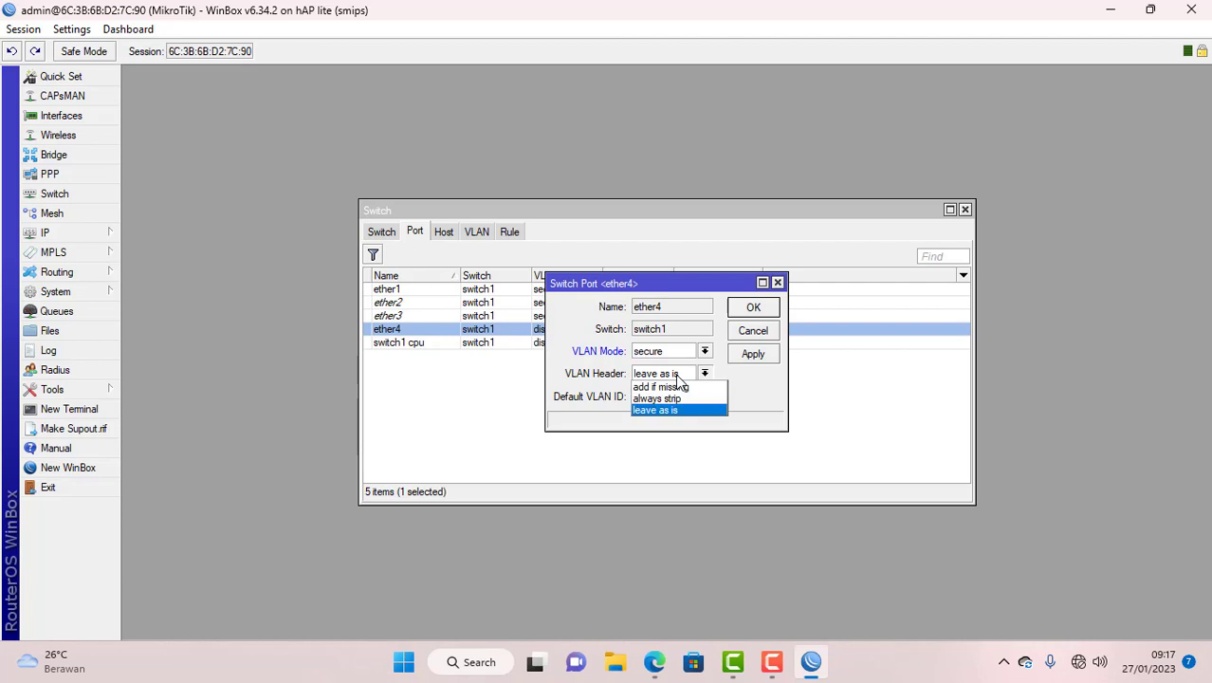
left_click(687, 398)
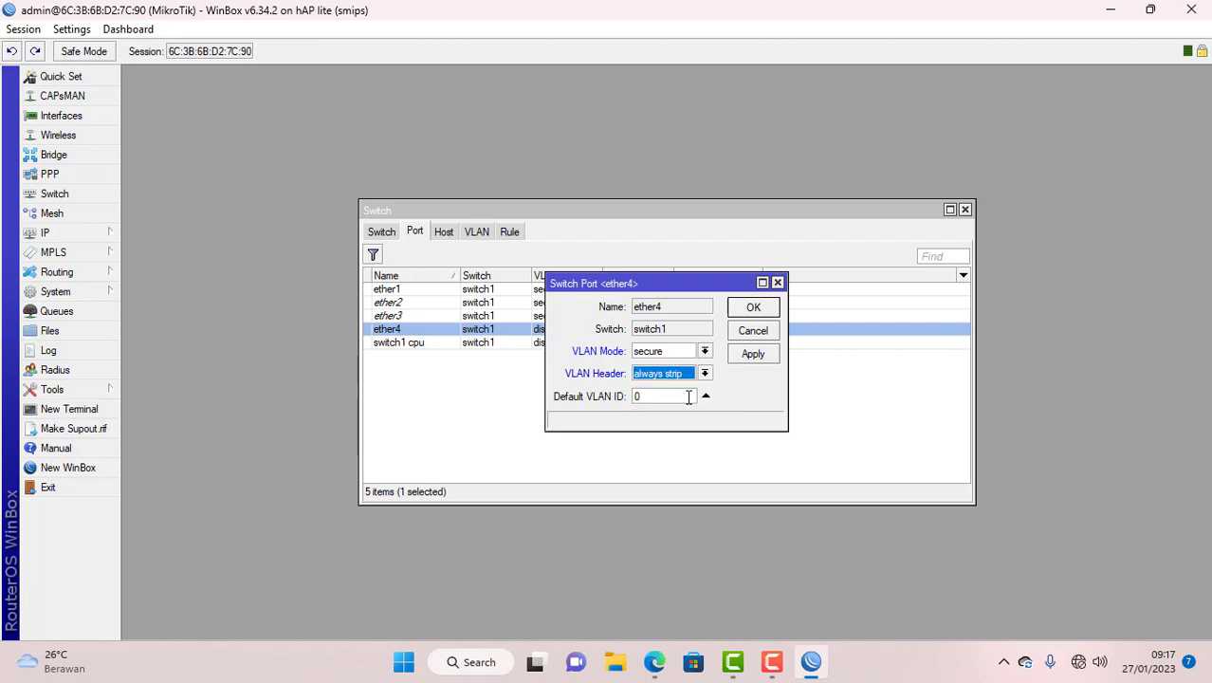
key("Tab")
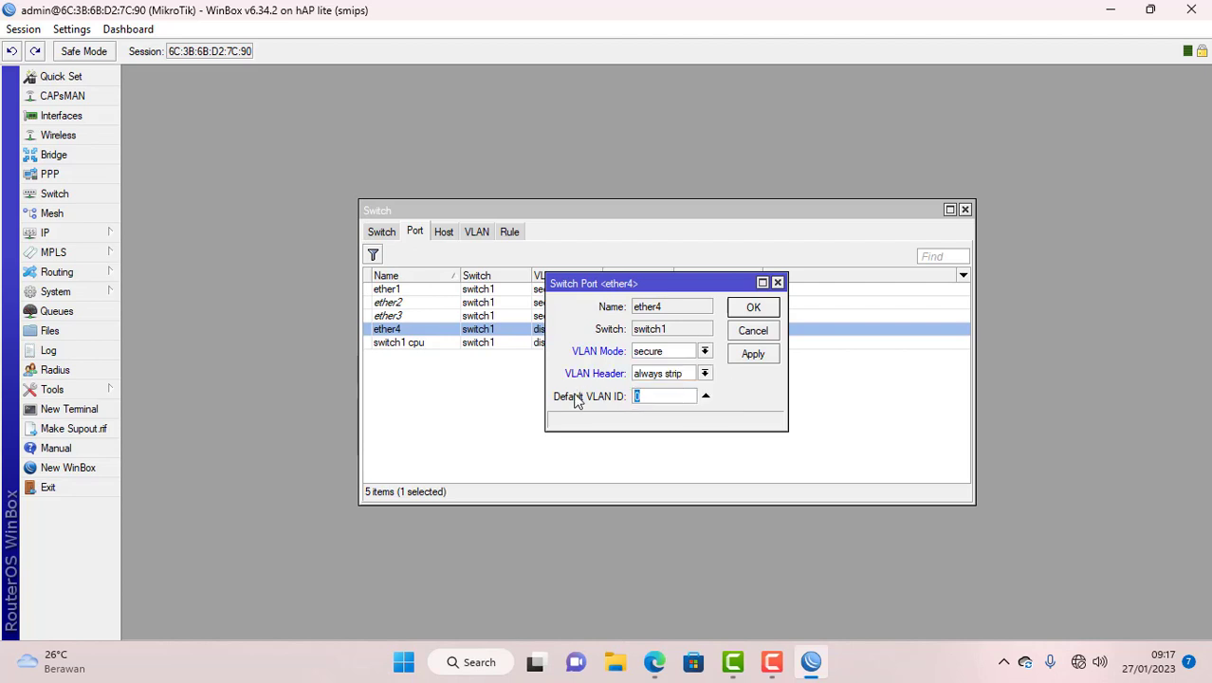
type("20")
left_click(752, 308)
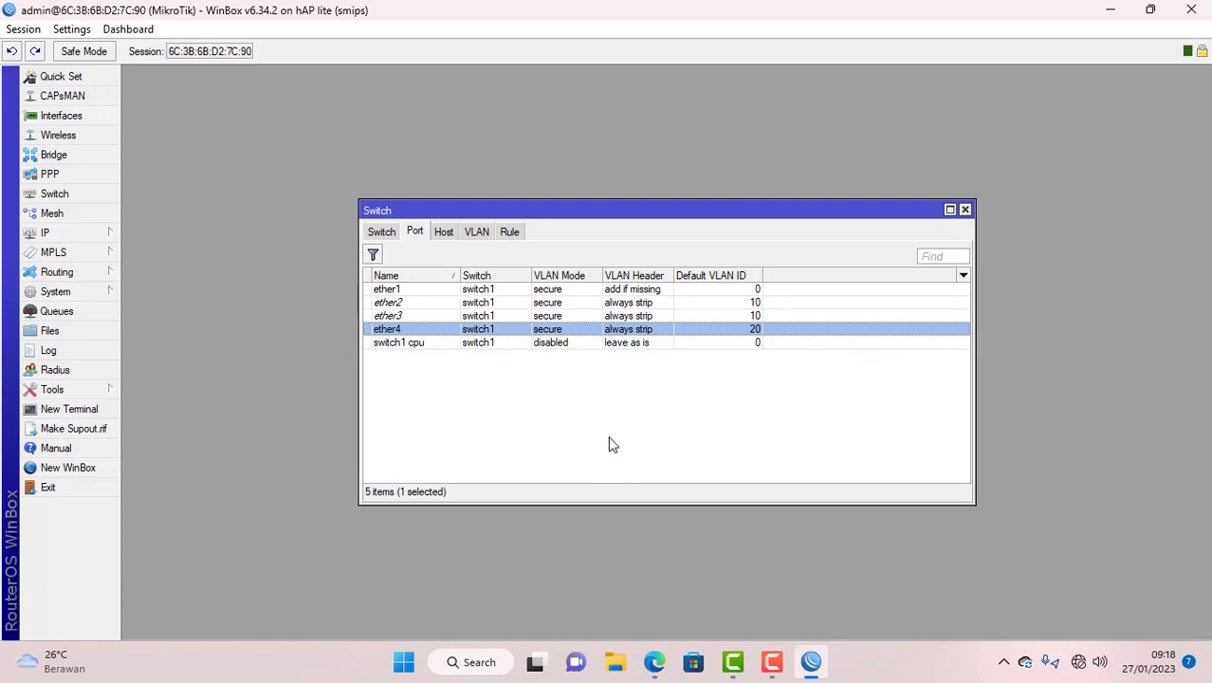
key("super+d")
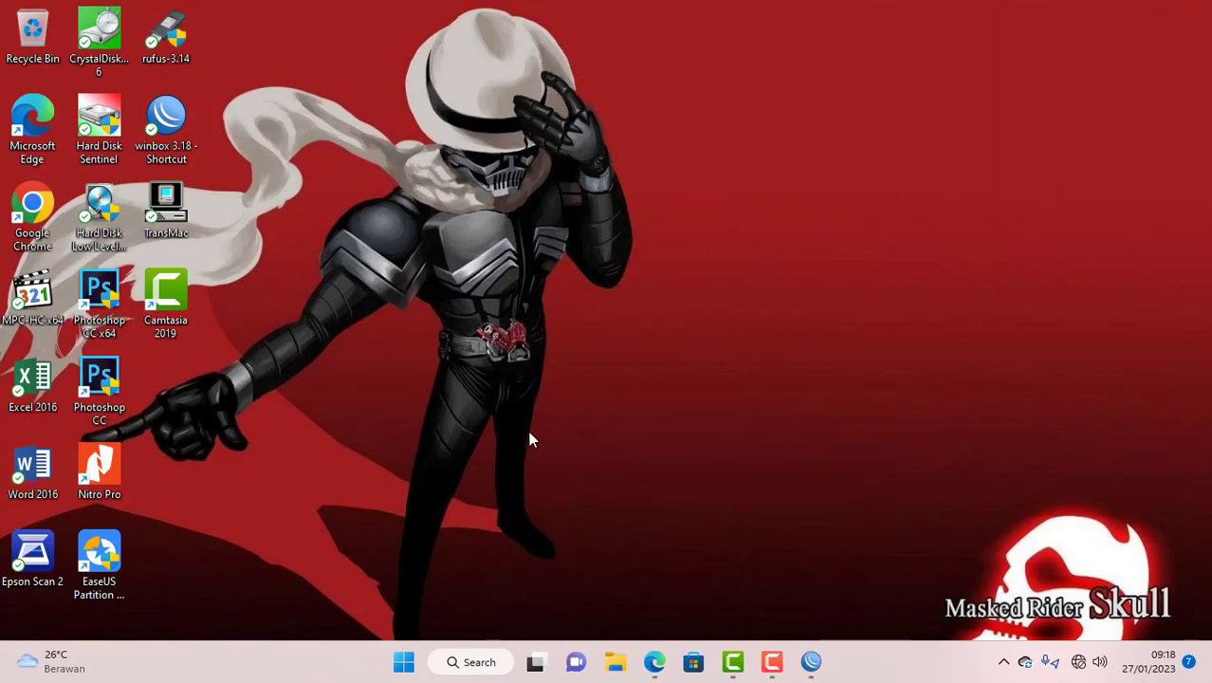
- Relaunch WinBox 3.18 from the desktop shortcut and close its login window
double_click(177, 115)
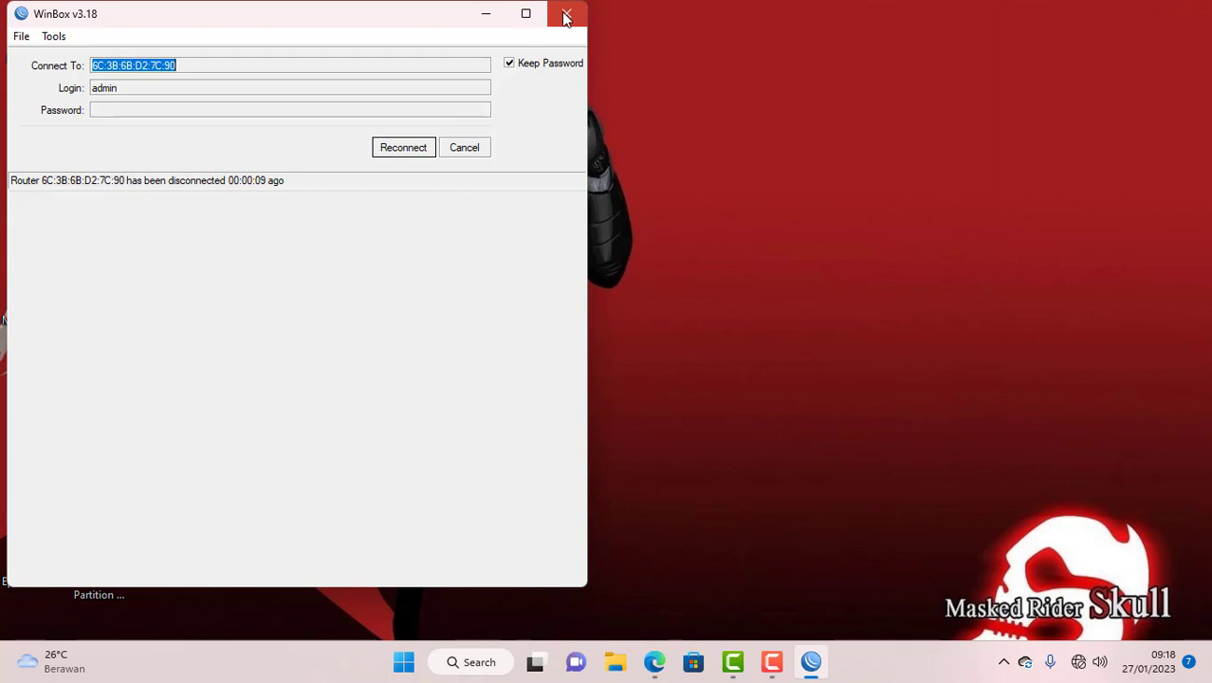
left_click(565, 15)
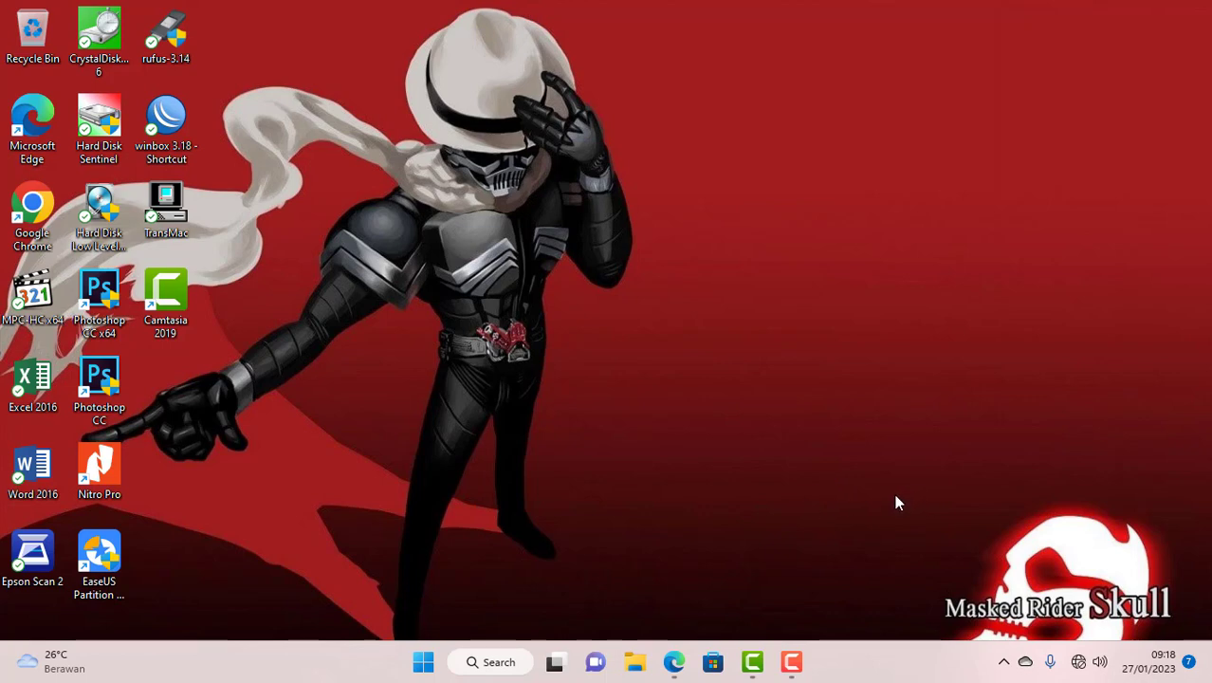
- Go from the taskbar network icon through Advanced network settings to More network adapter options
right_click(1078, 662)
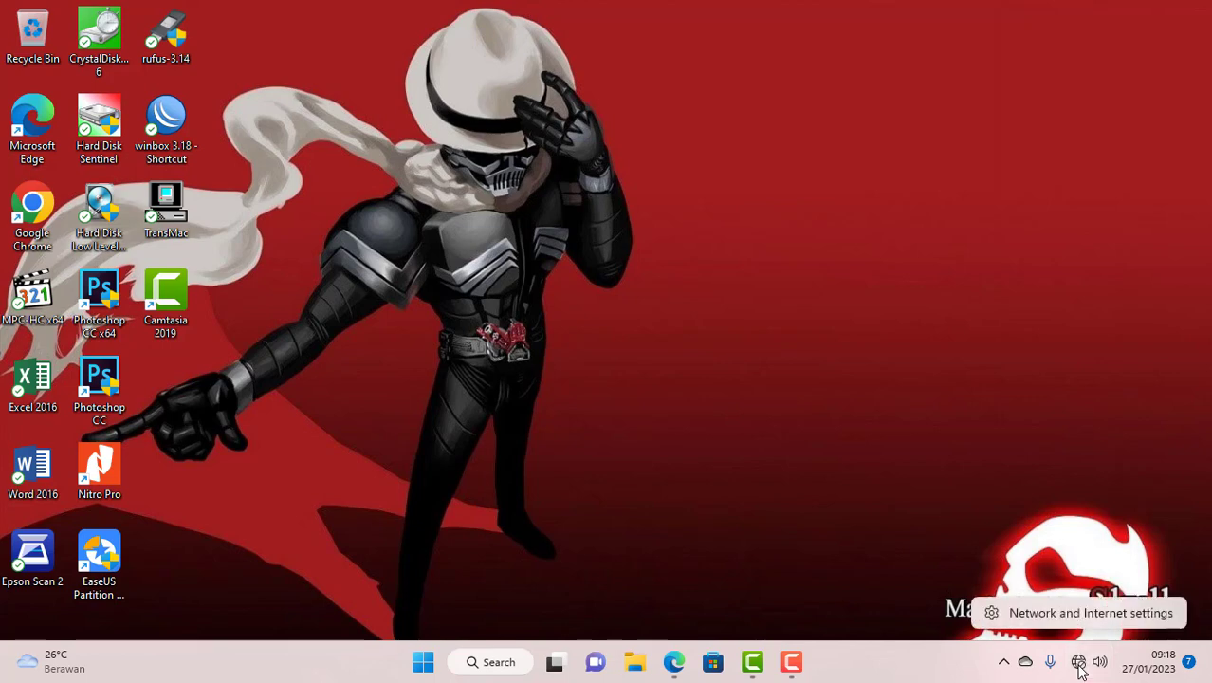
left_click(725, 435)
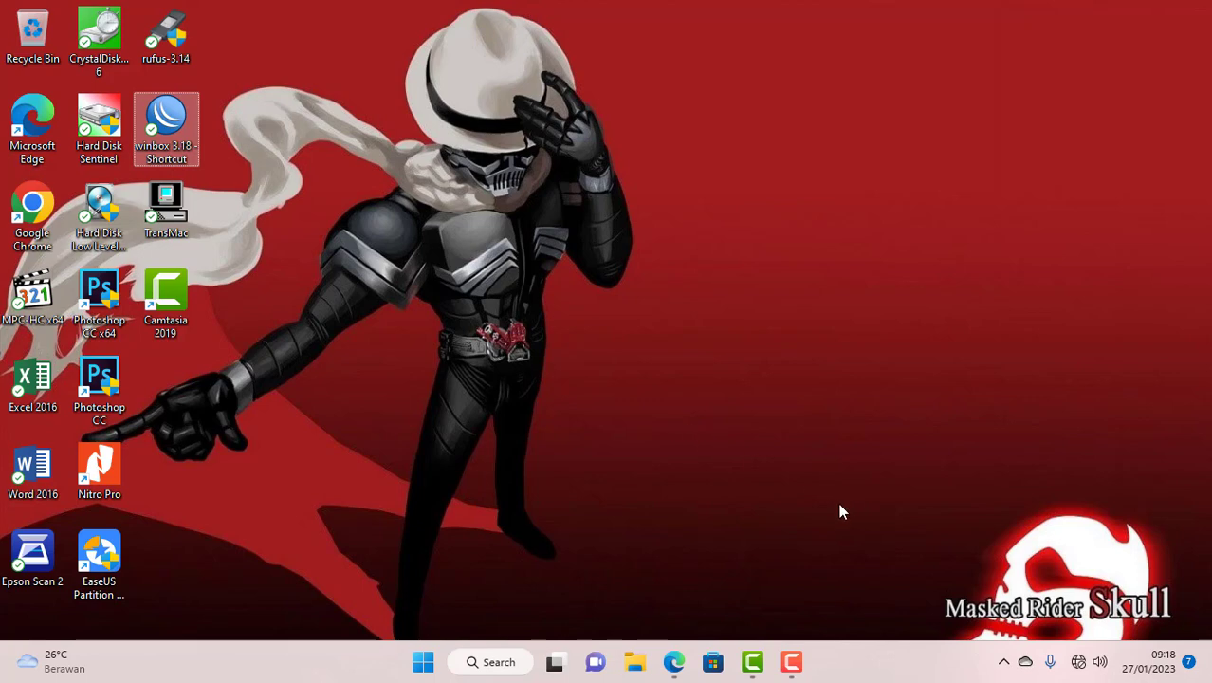
right_click(1078, 662)
left_click(1076, 614)
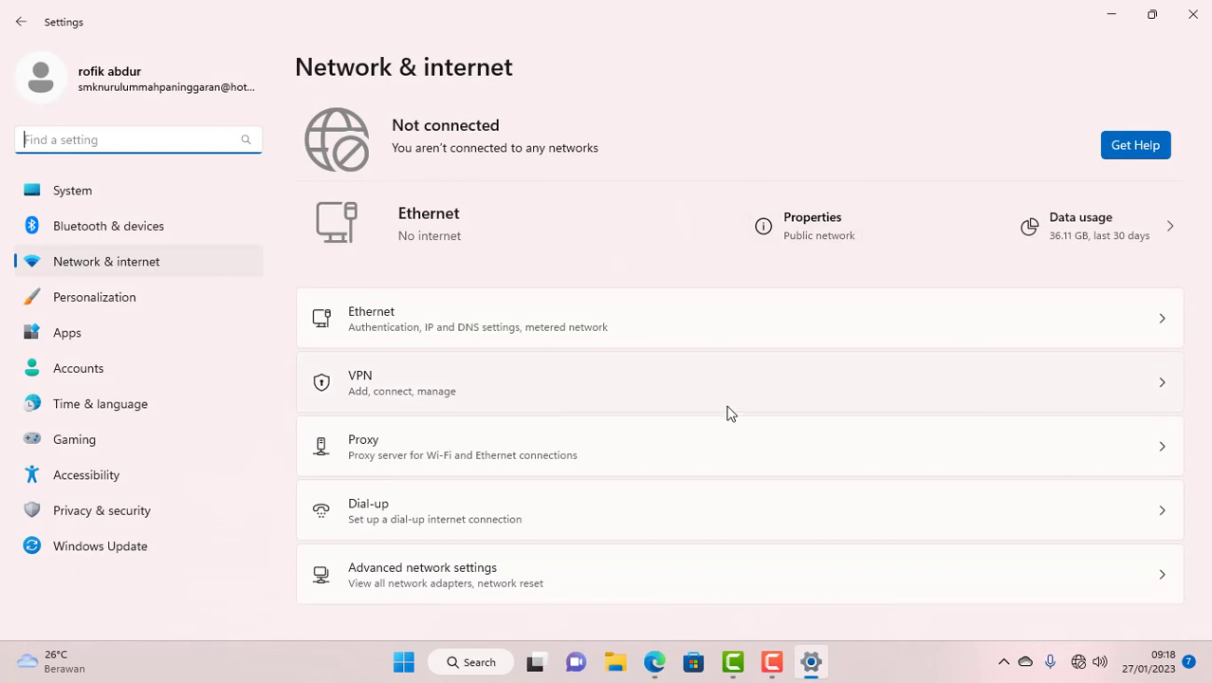
left_click(553, 573)
scroll(521, 455, "down", 3)
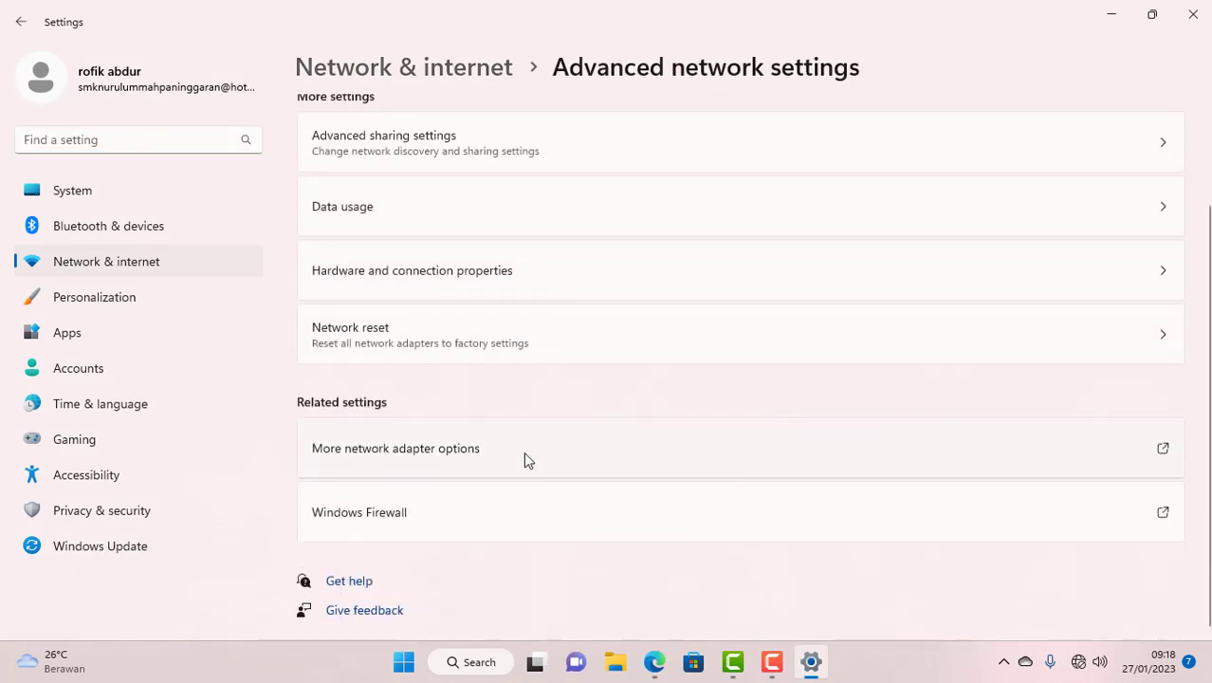
left_click(465, 467)
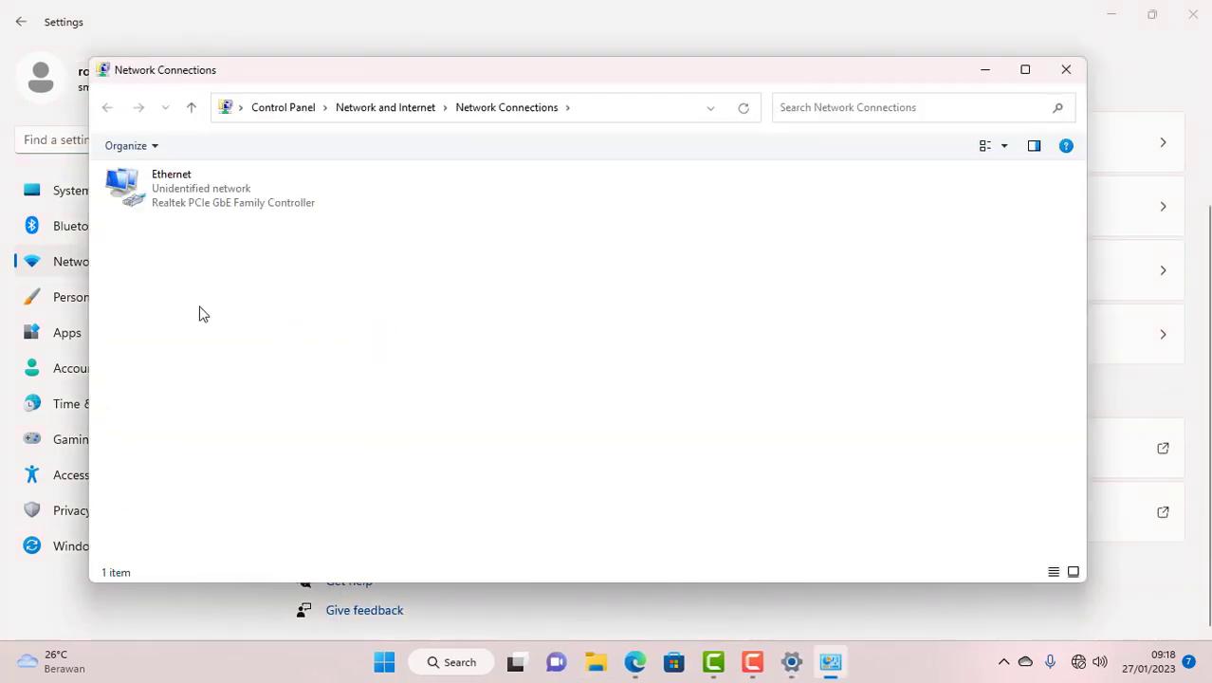
- Inspect the Ethernet adapter's properties and current connection details without changing anything
left_click(187, 194)
right_click(186, 195)
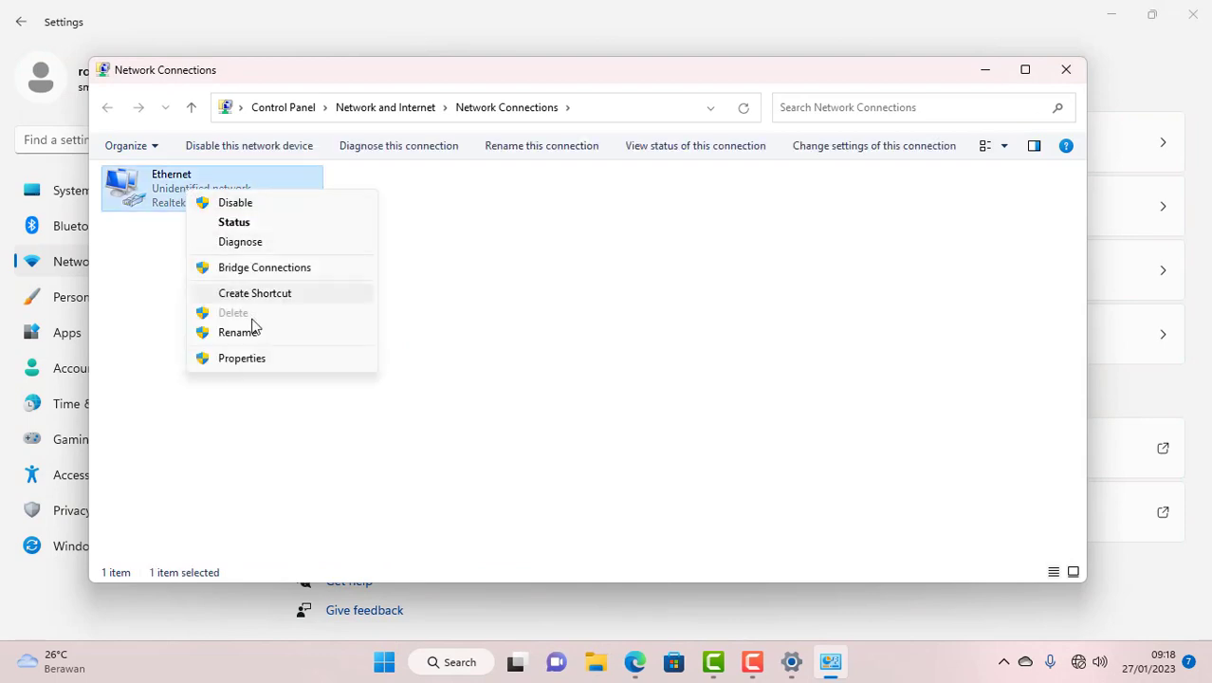
left_click(253, 366)
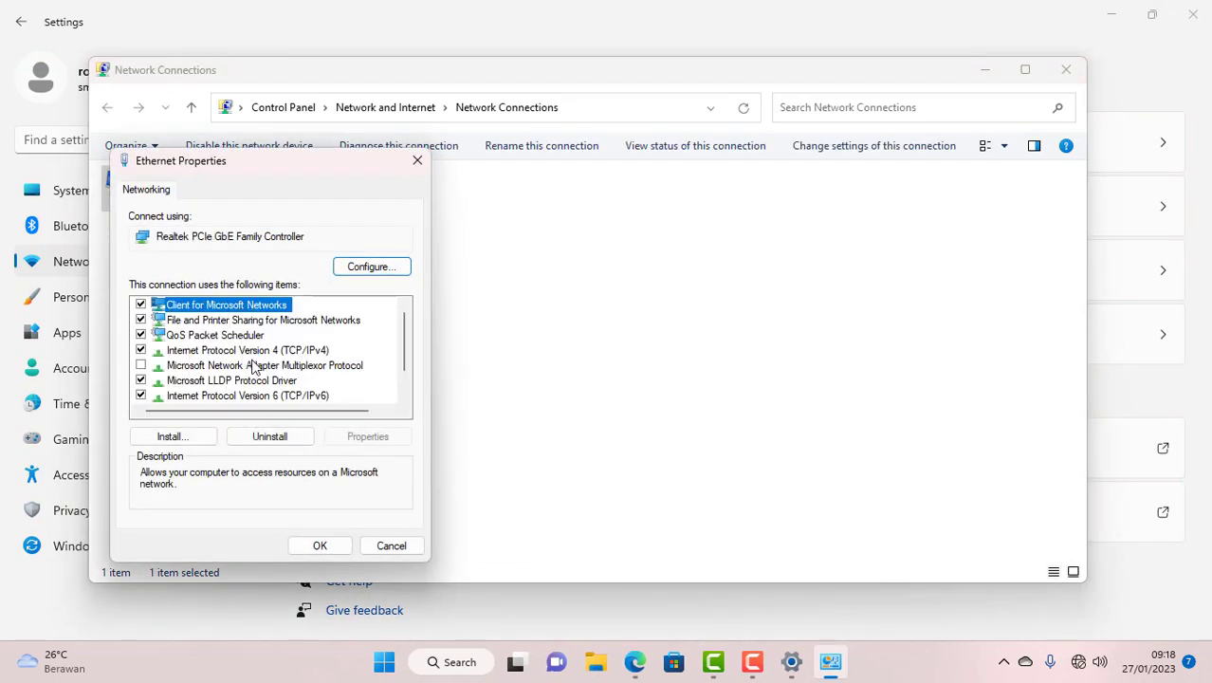
left_click(415, 161)
double_click(203, 210)
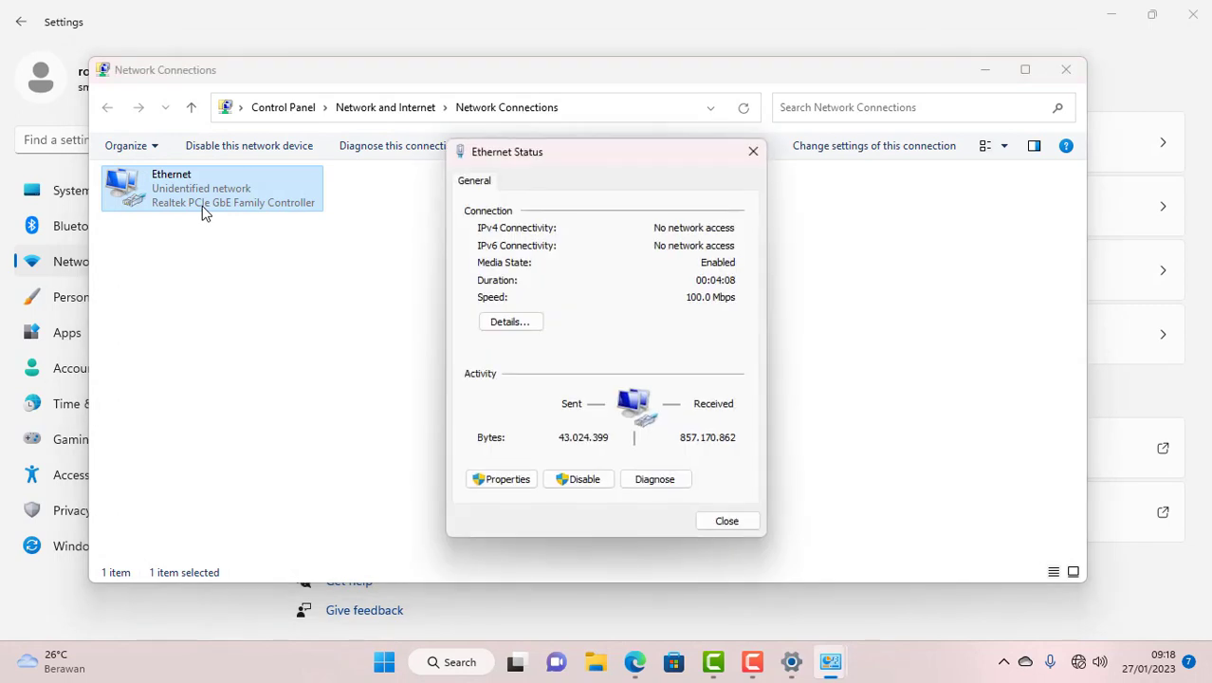
left_click(506, 321)
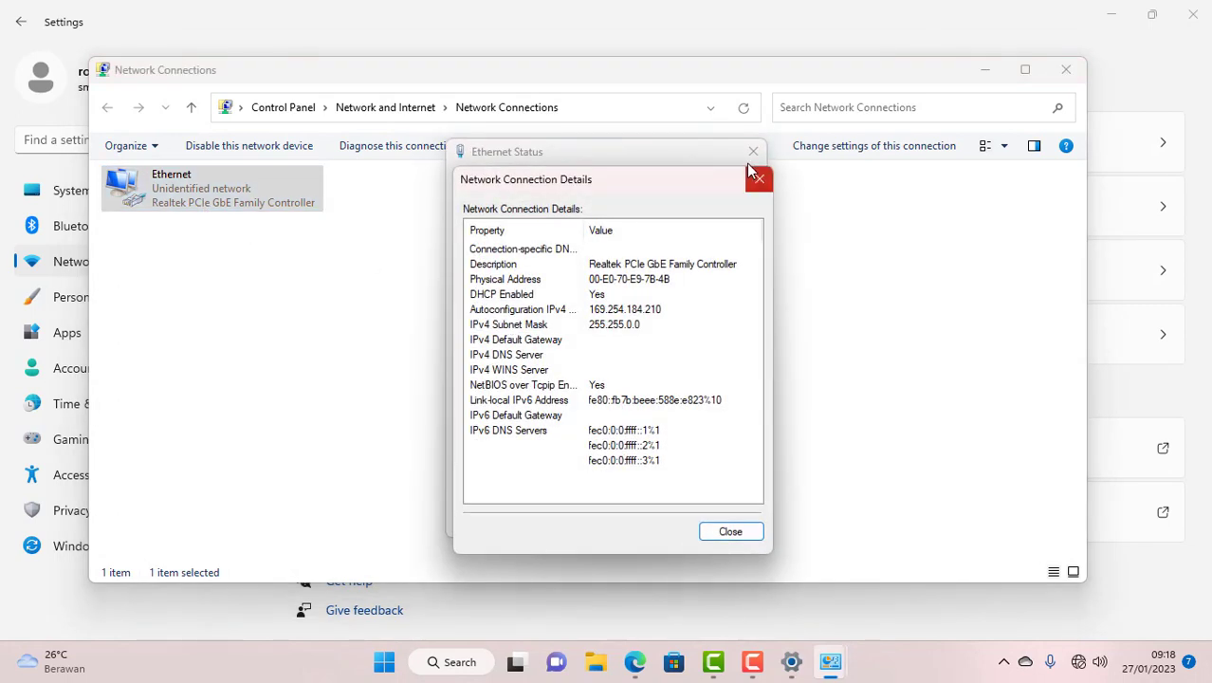
left_click(760, 178)
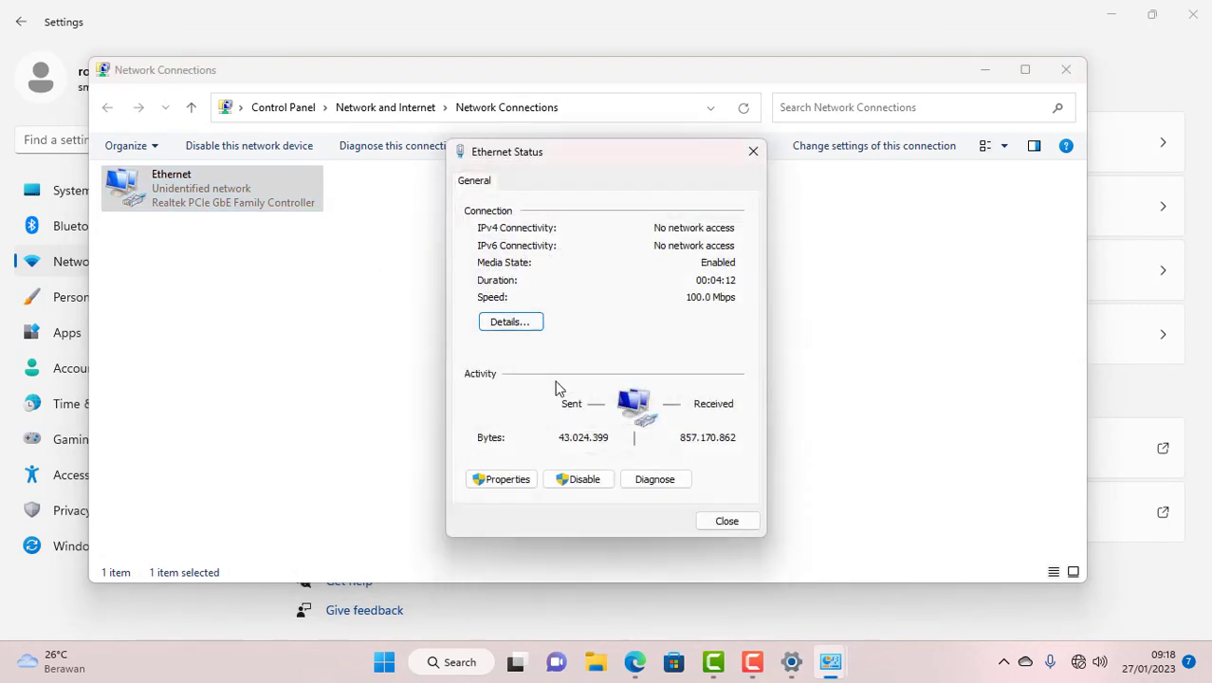
- Disable and re-enable Ethernet, then confirm its DHCP IPv4 address is 192.168.60.50
left_click(593, 484)
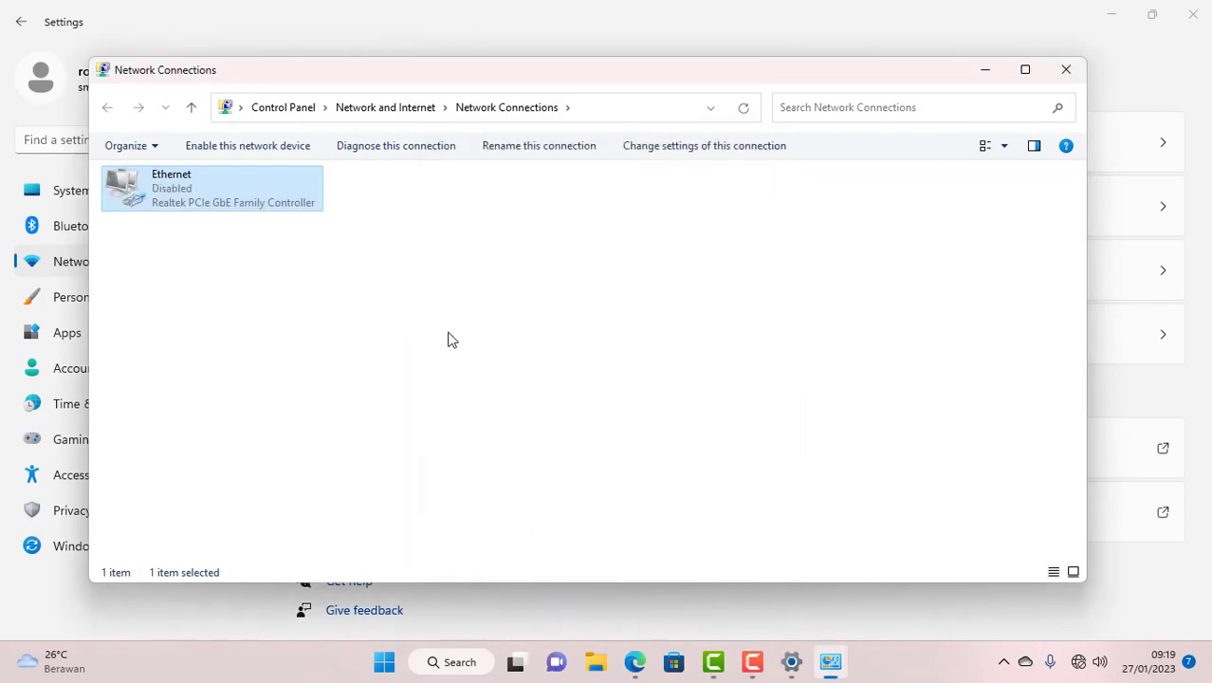
right_click(153, 190)
left_click(186, 190)
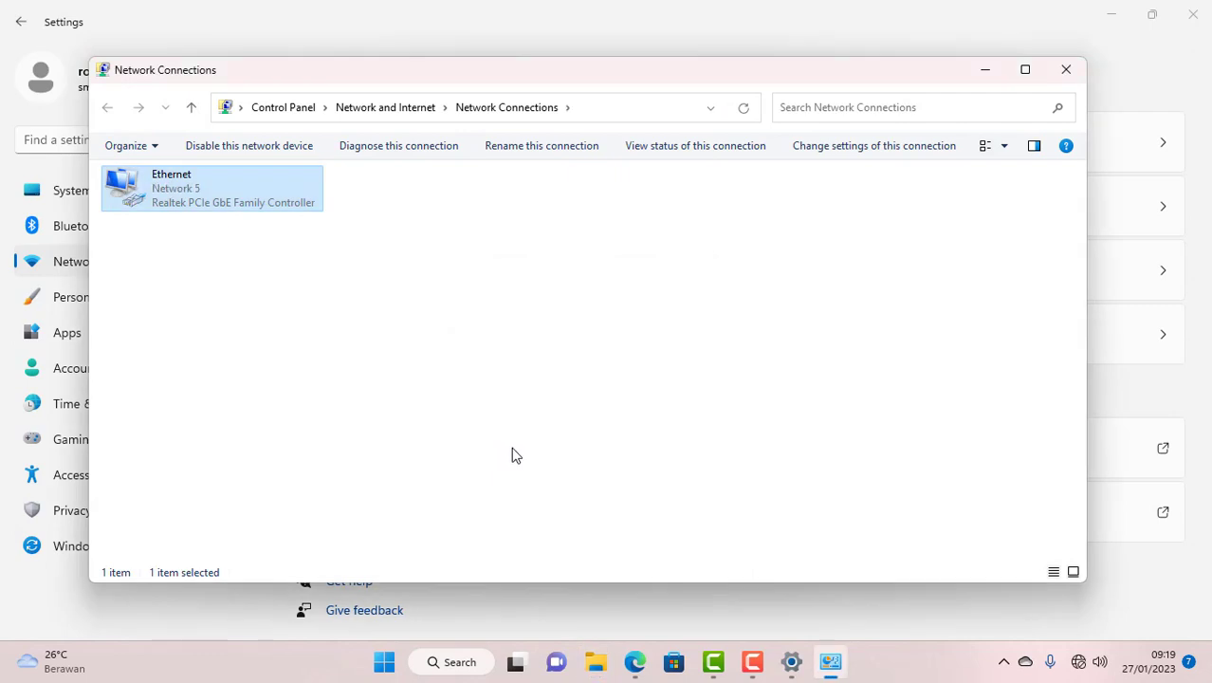
double_click(169, 194)
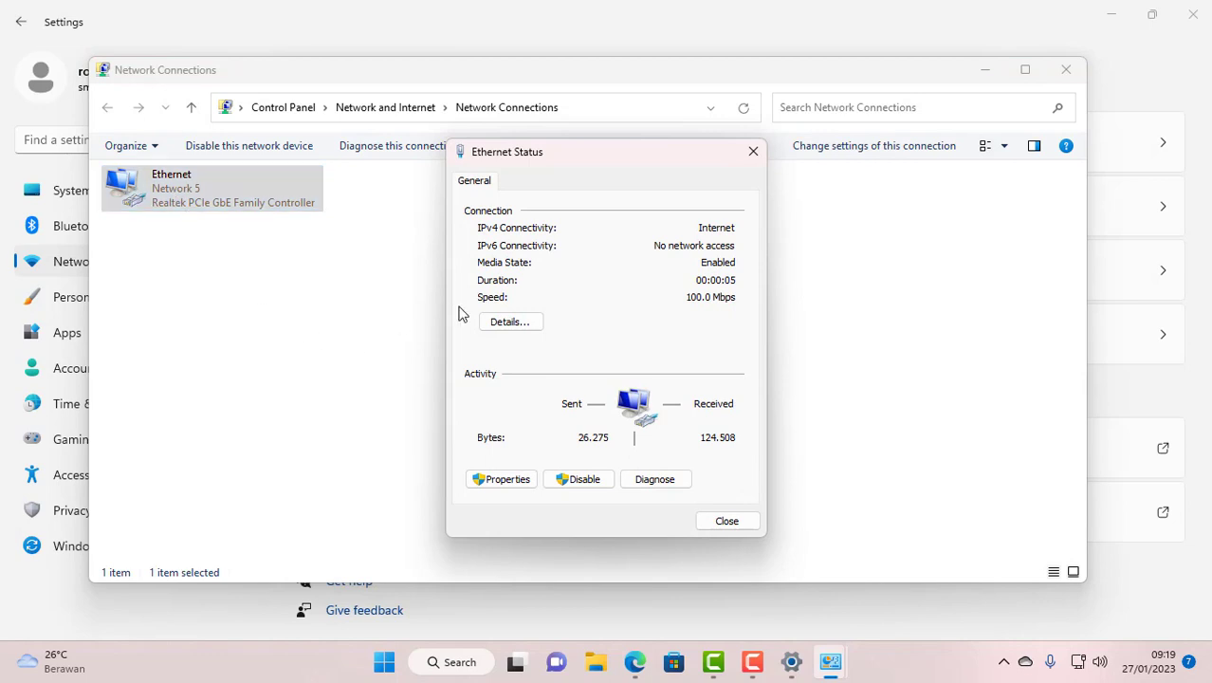
left_click(502, 326)
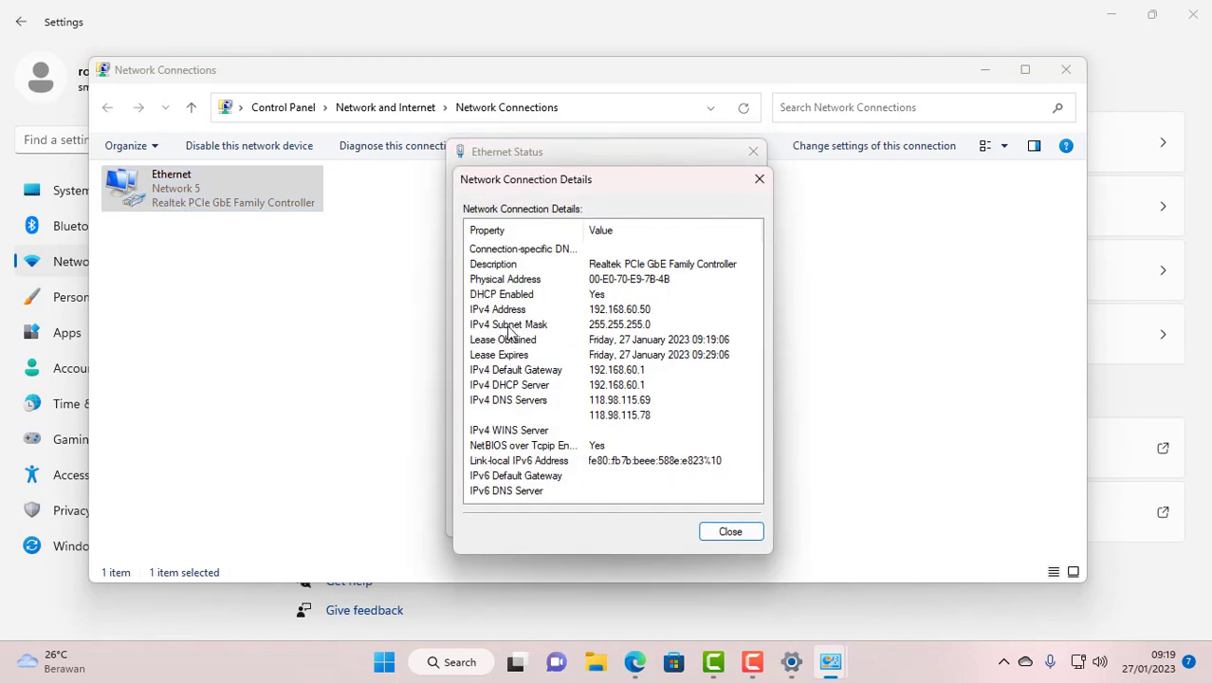
left_click(600, 310)
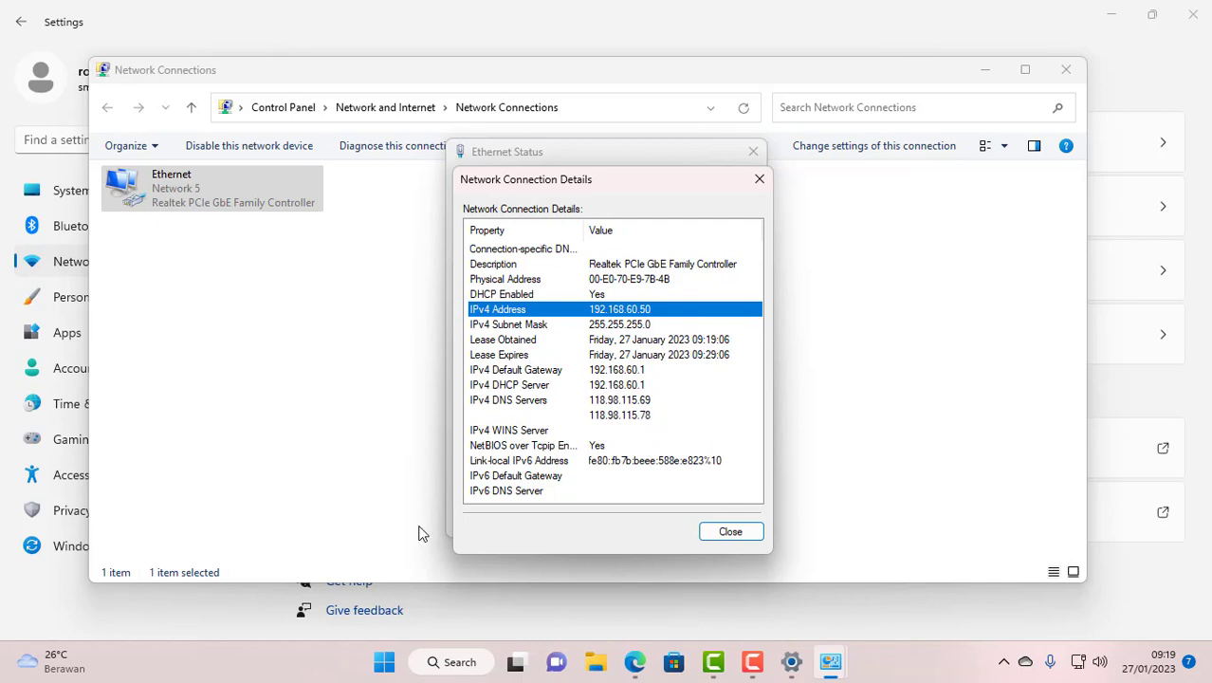
- Search 'jojklfg' in a new Edge tab and open the first result to test internet access
left_click(626, 671)
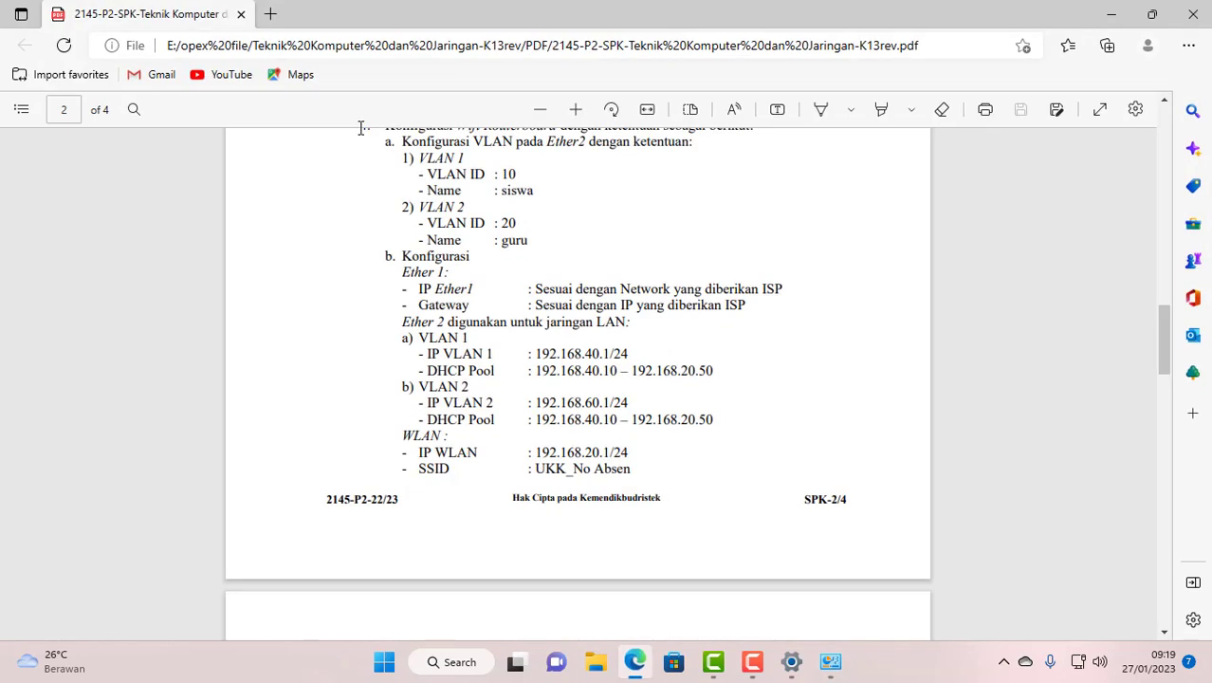
left_click(266, 15)
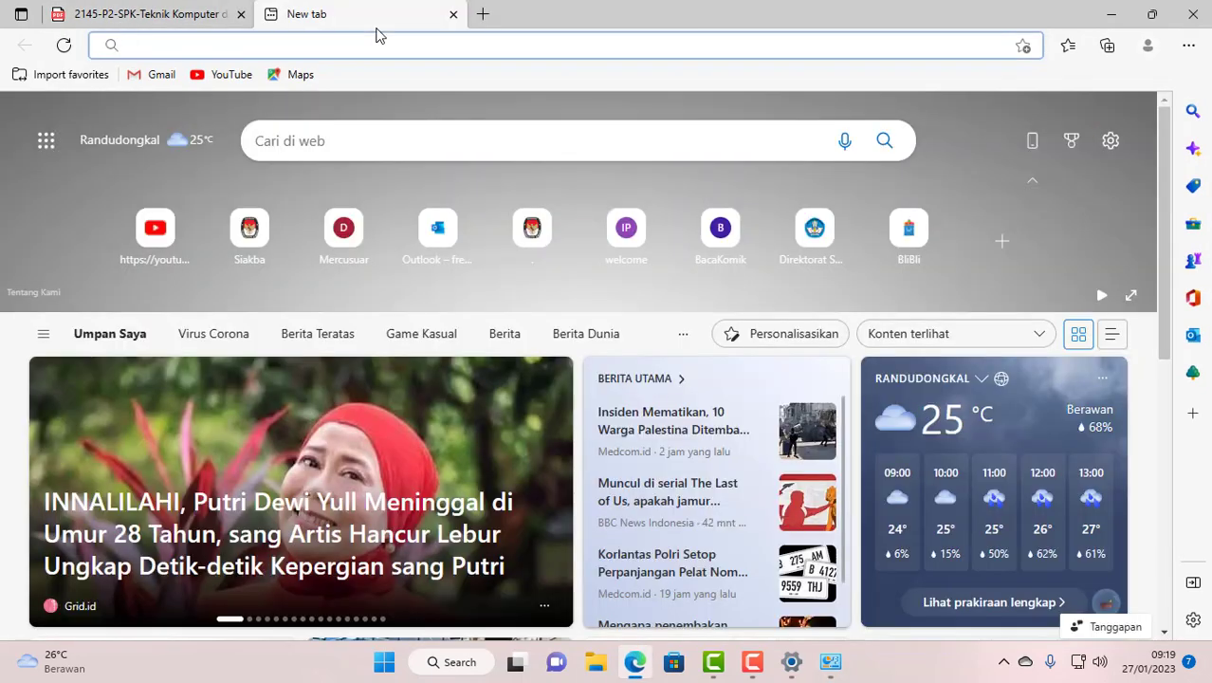
type("jojklfg")
key("Return")
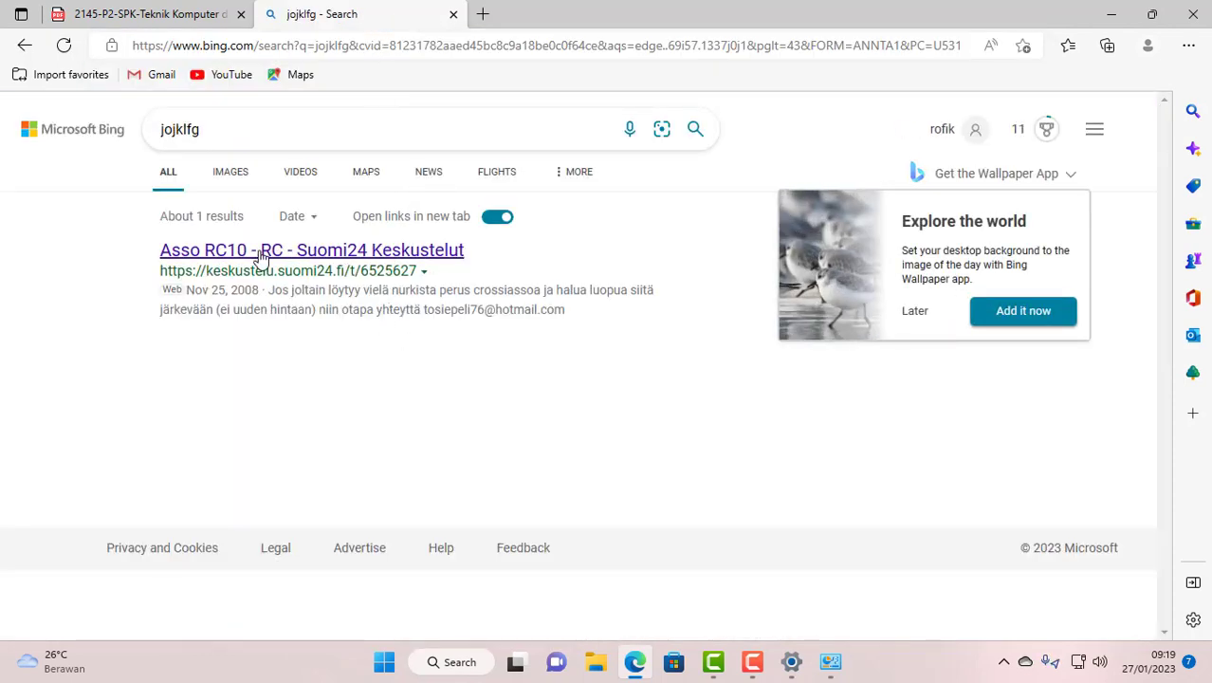
left_click(264, 256)
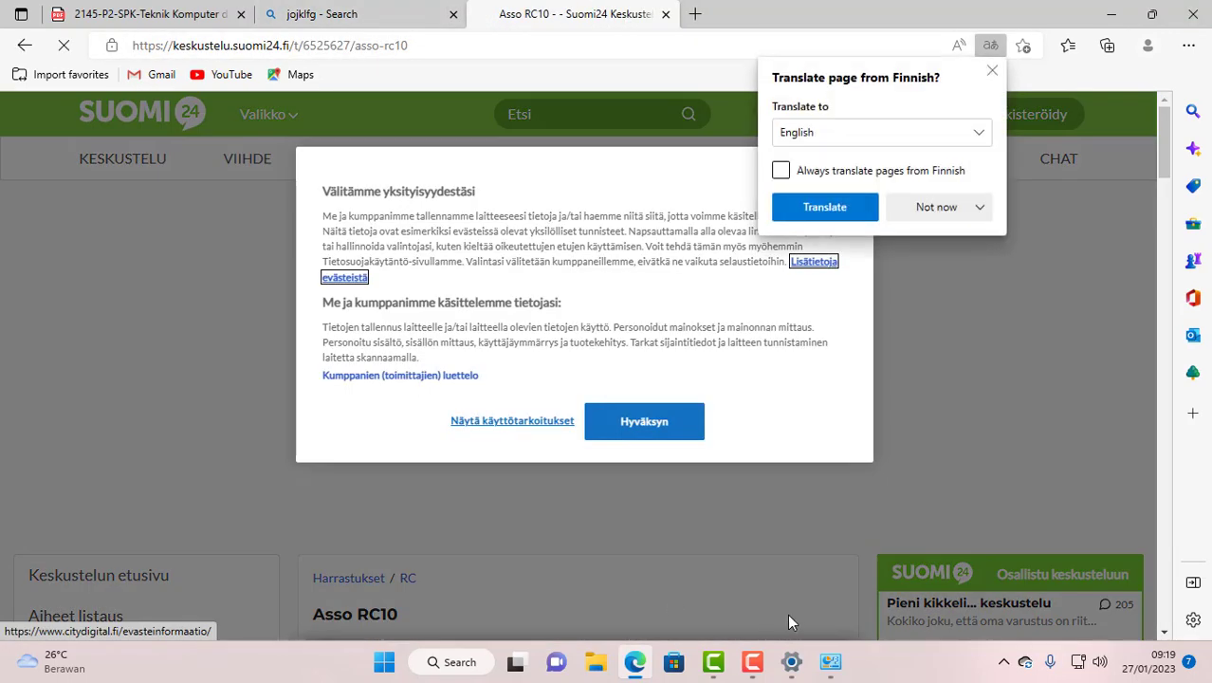
- Close both browser tabs and return to the Network Connections window
left_click(454, 15)
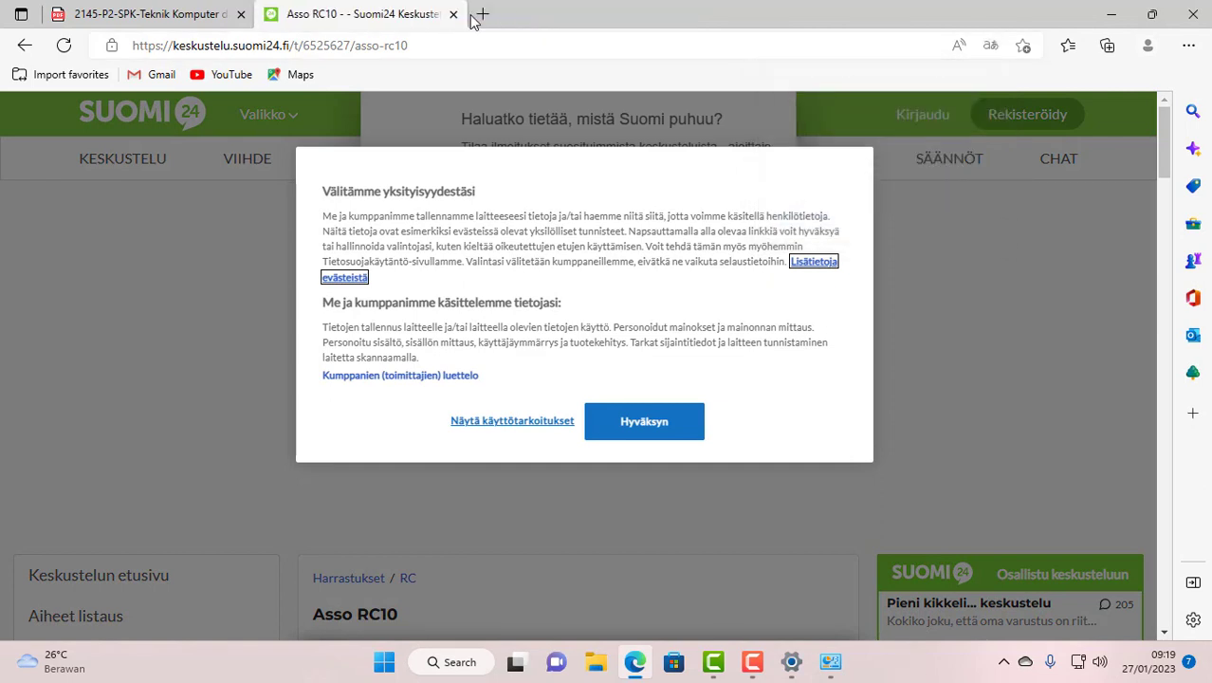
left_click(453, 14)
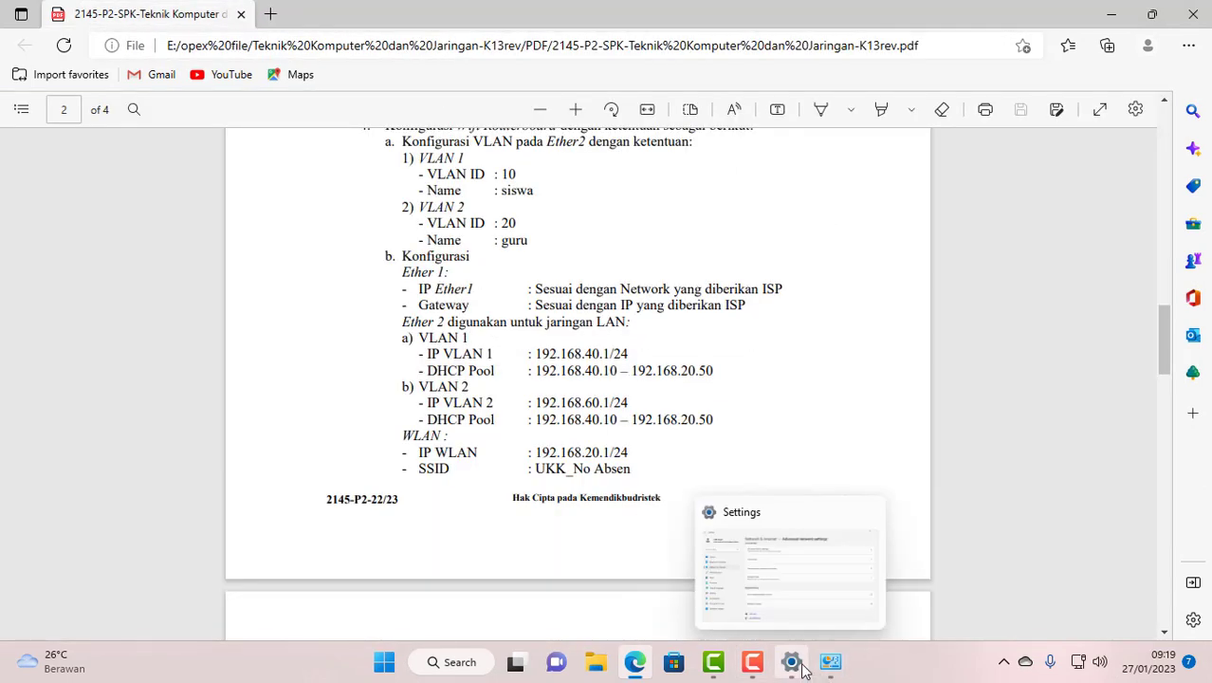
left_click(861, 606)
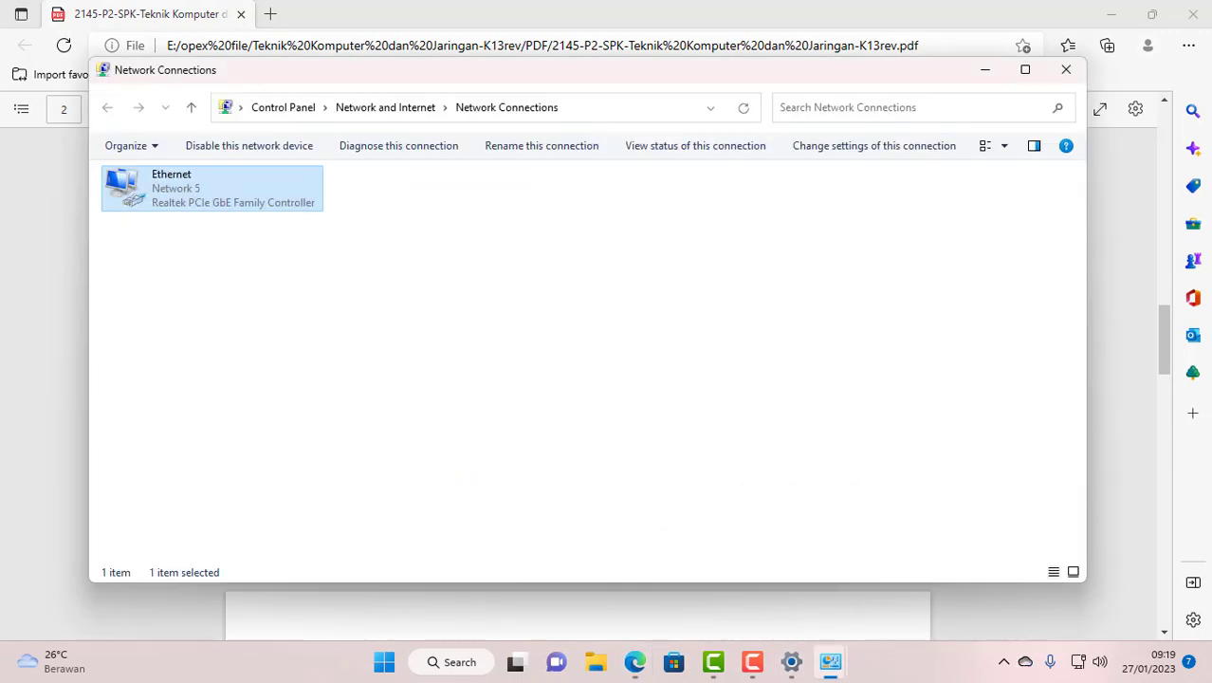
- Close the stale Ethernet connection Details and Status dialogs
mouse_move(844, 664)
left_click(925, 572)
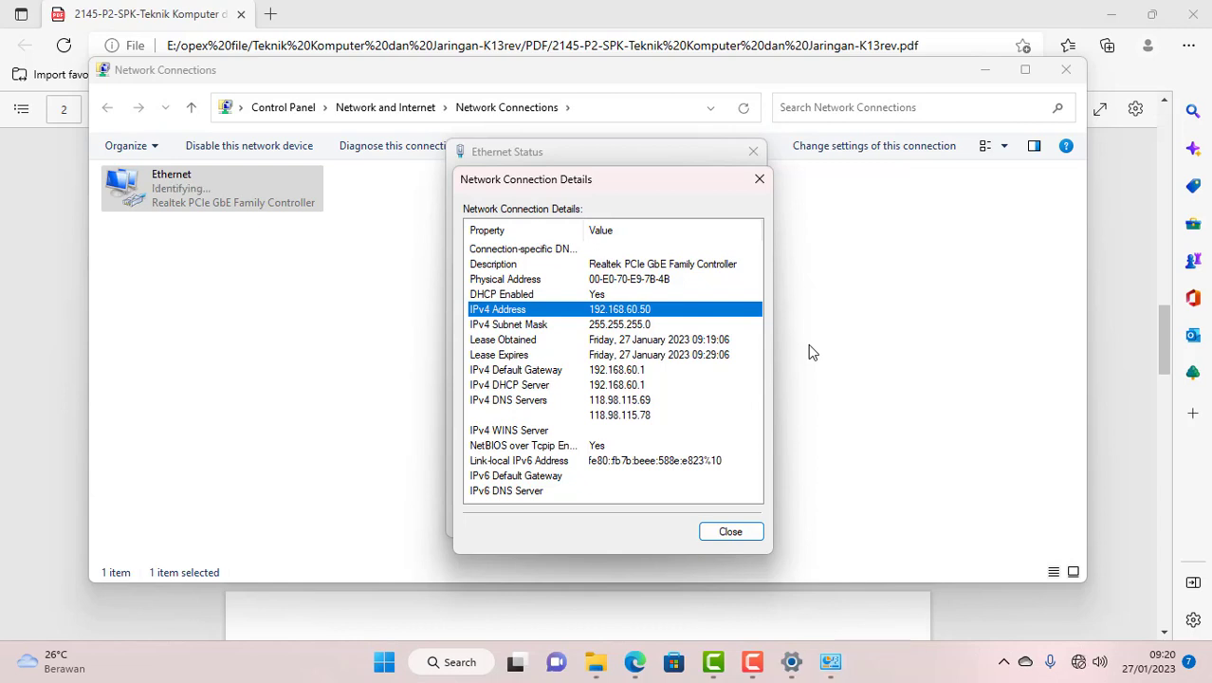
left_click(730, 531)
left_click(693, 502)
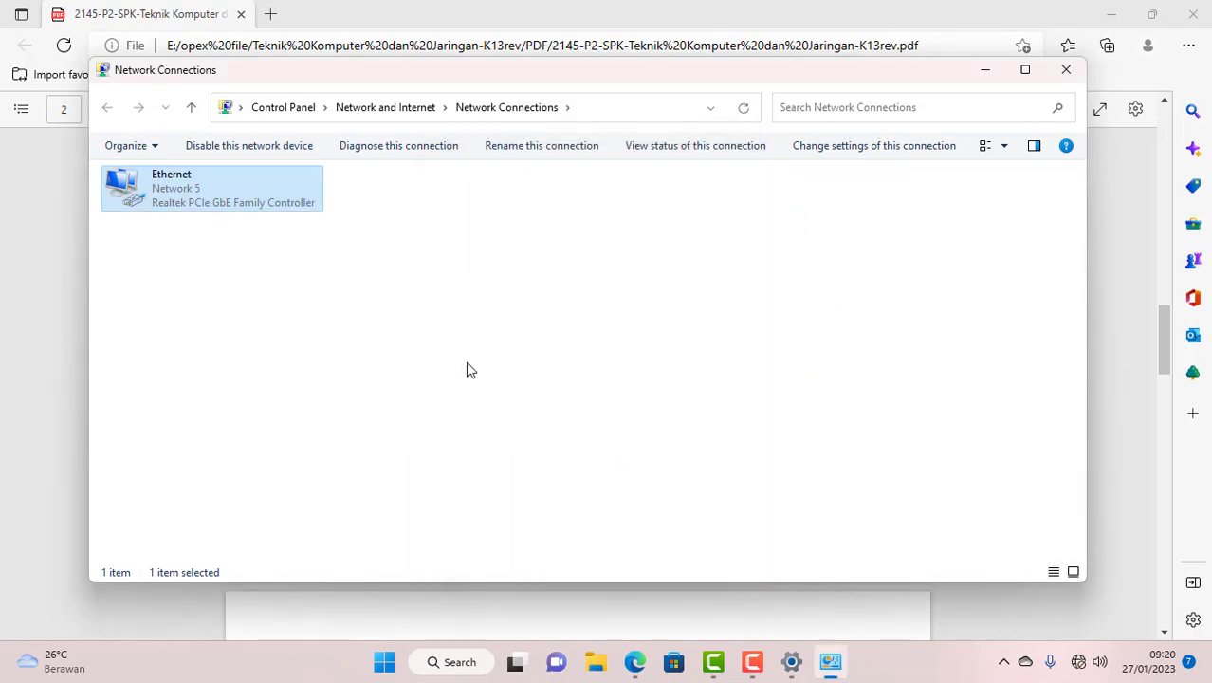
- Reopen the Ethernet details and select IPv4 address 192.168.40.50 from DHCP server 192.168.40.1
right_click(152, 198)
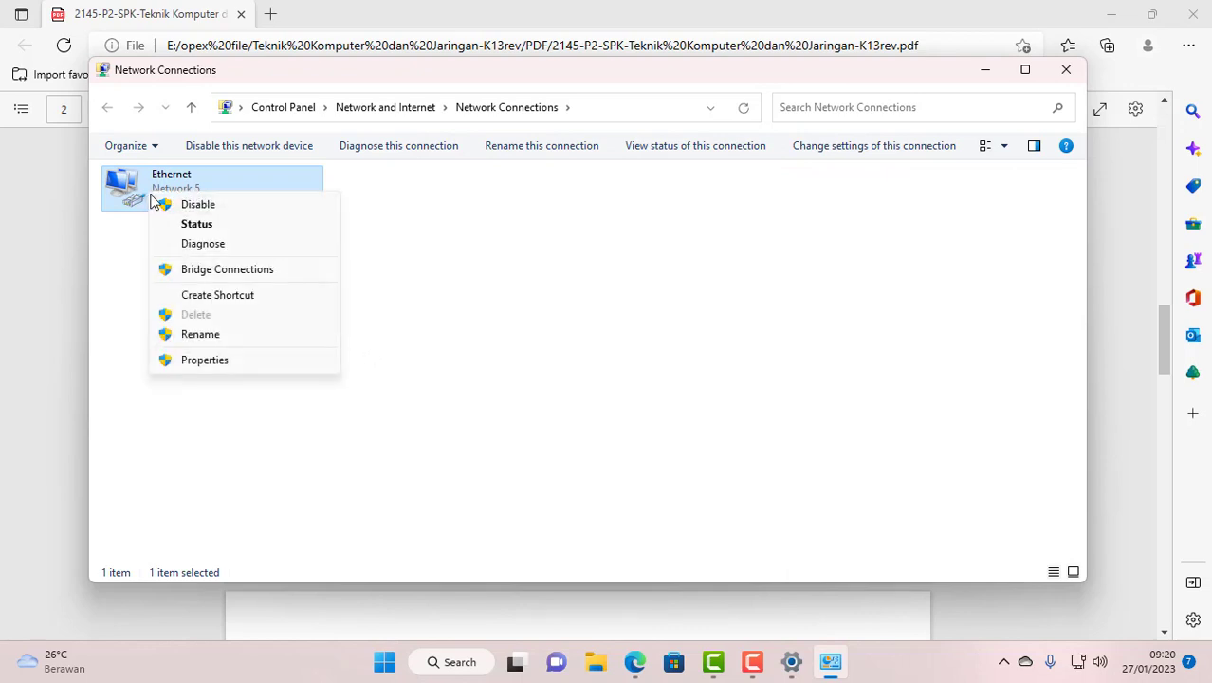
left_click(203, 226)
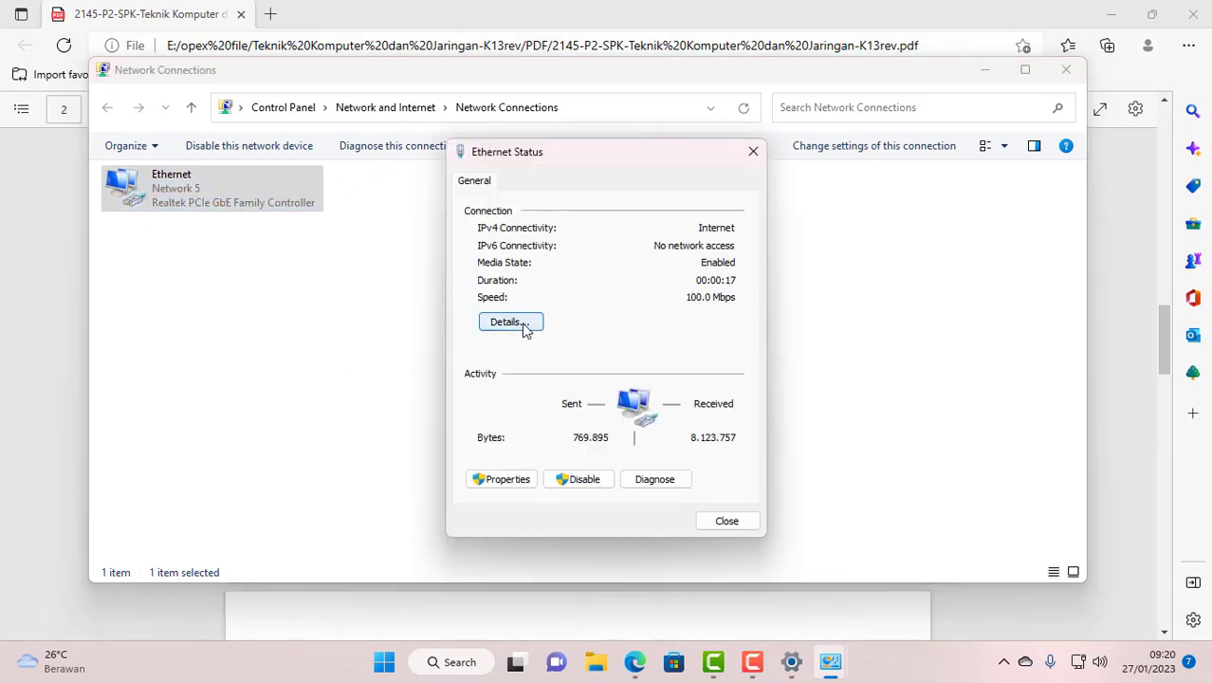
left_click(509, 322)
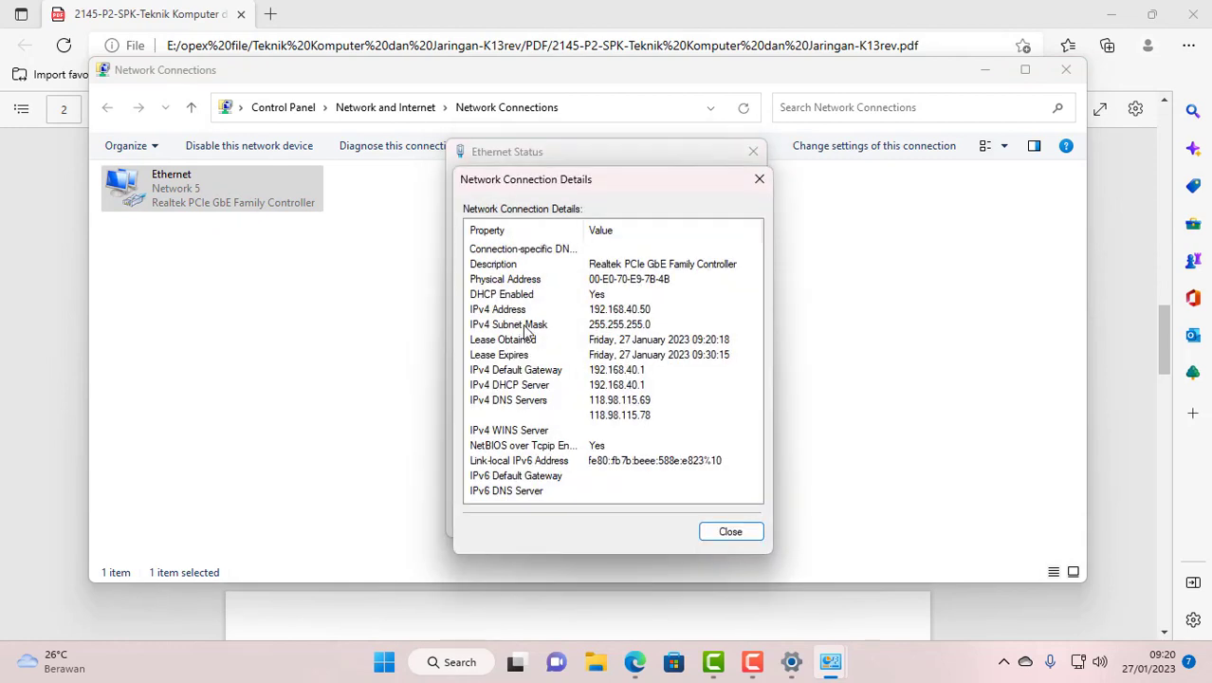
left_click(657, 313)
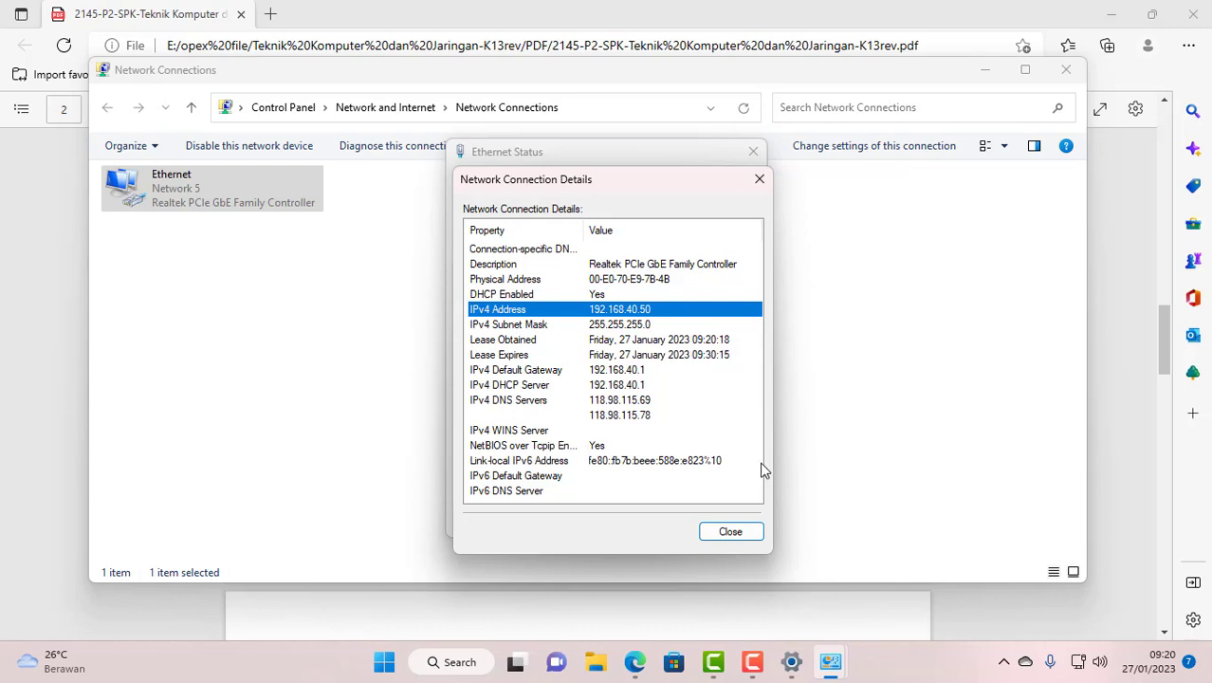
left_click(754, 664)
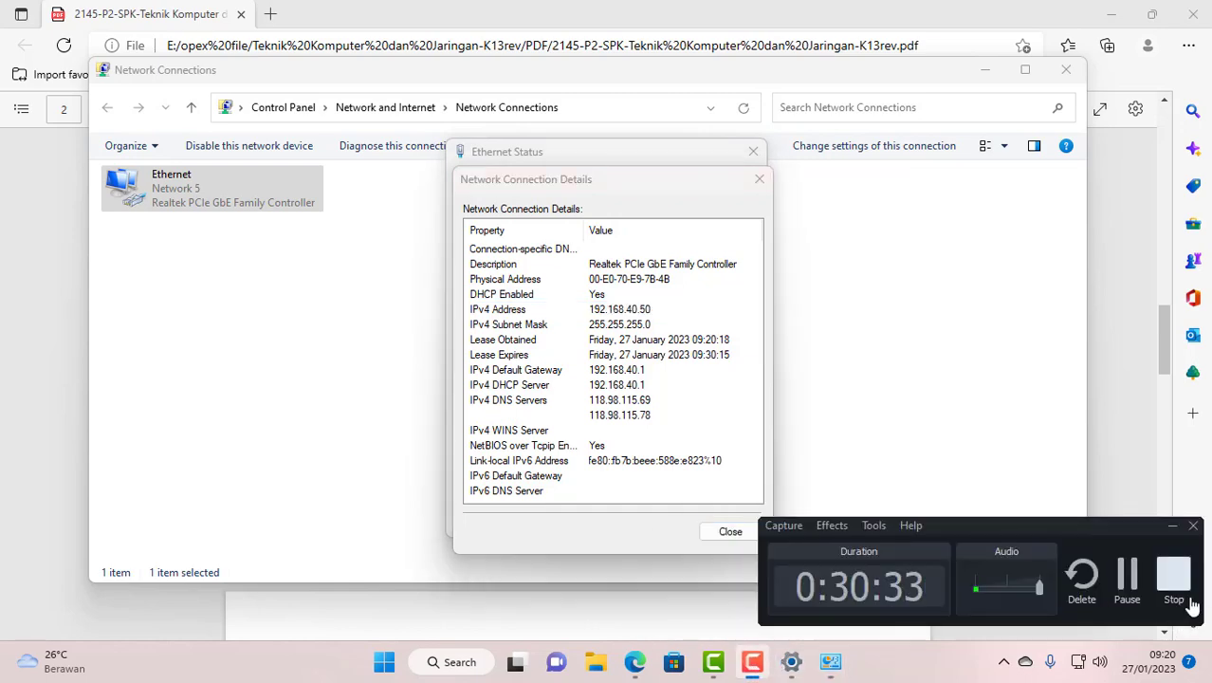